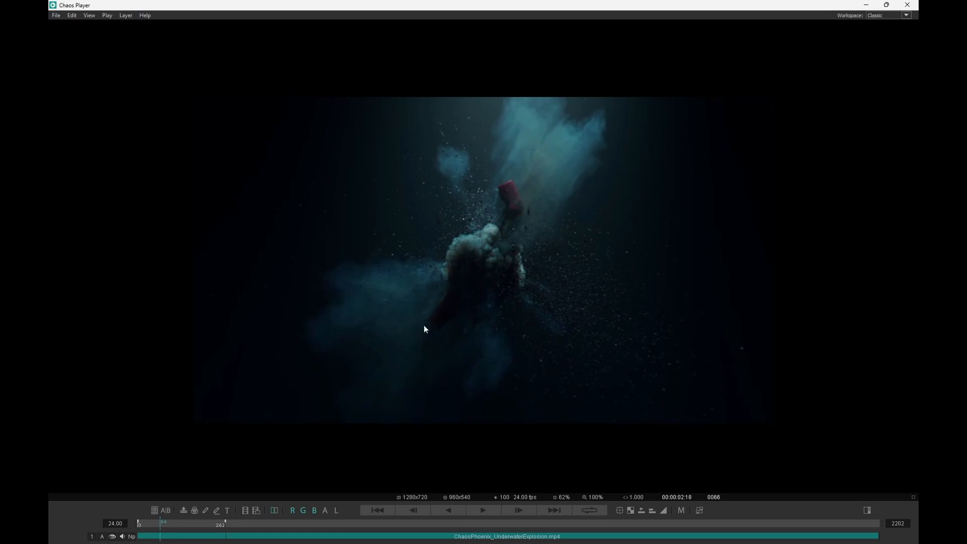
Step: Scrub and play the underwater explosion clip to examine the fireball and the debris cloud that follows
drag(581, 319, 397, 185)
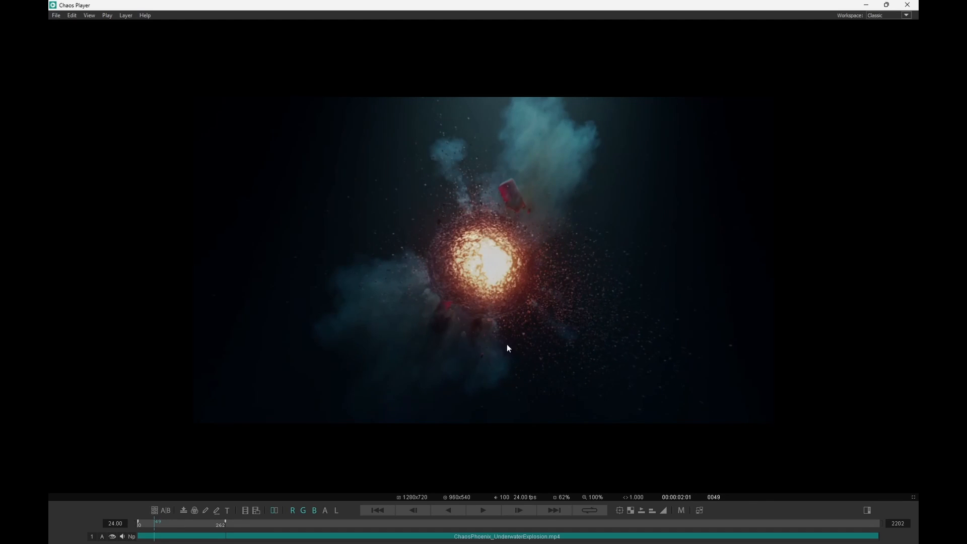
key(space)
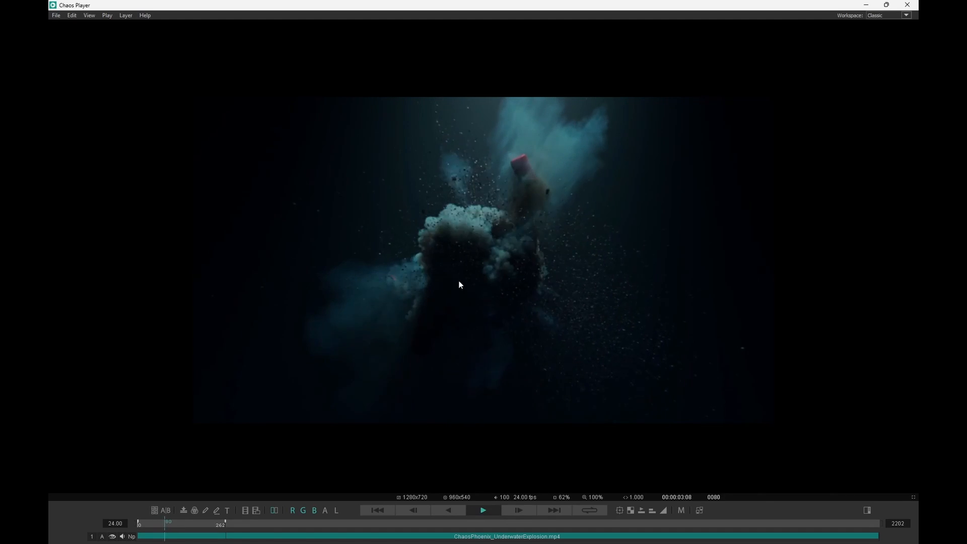
key(space)
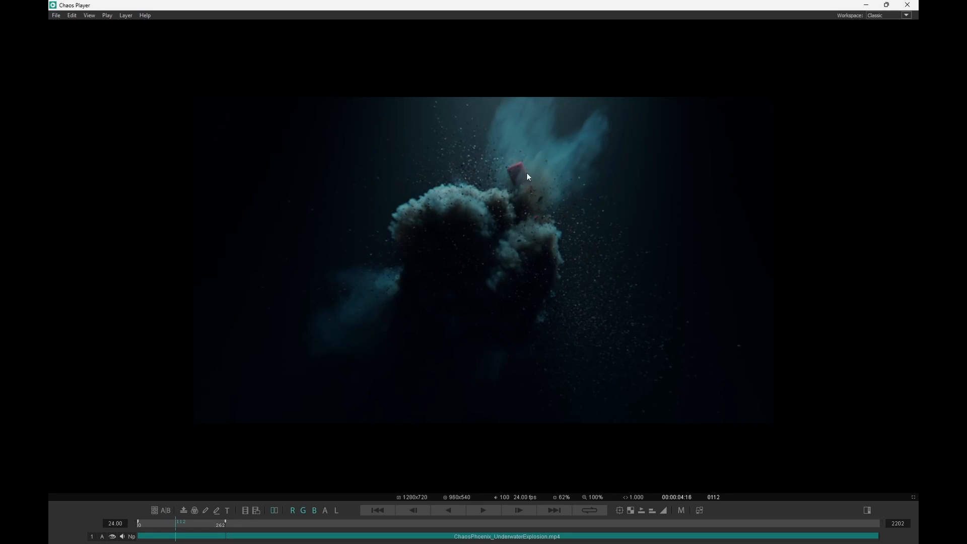
drag(411, 311, 522, 296)
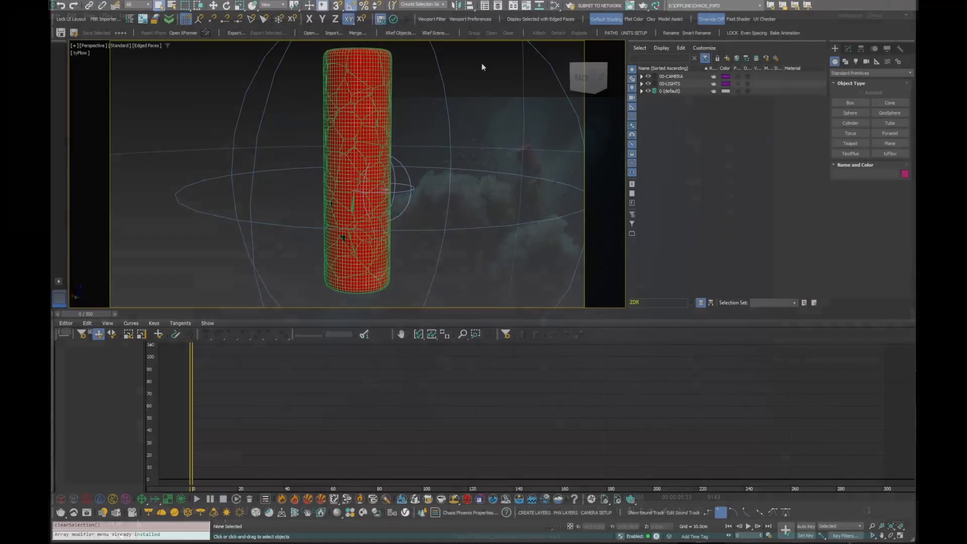
Step: Switch to 3ds Max and select the tyWind001 helper around the fractured cylinder to view its strength curve
scroll(386, 199, down, 3)
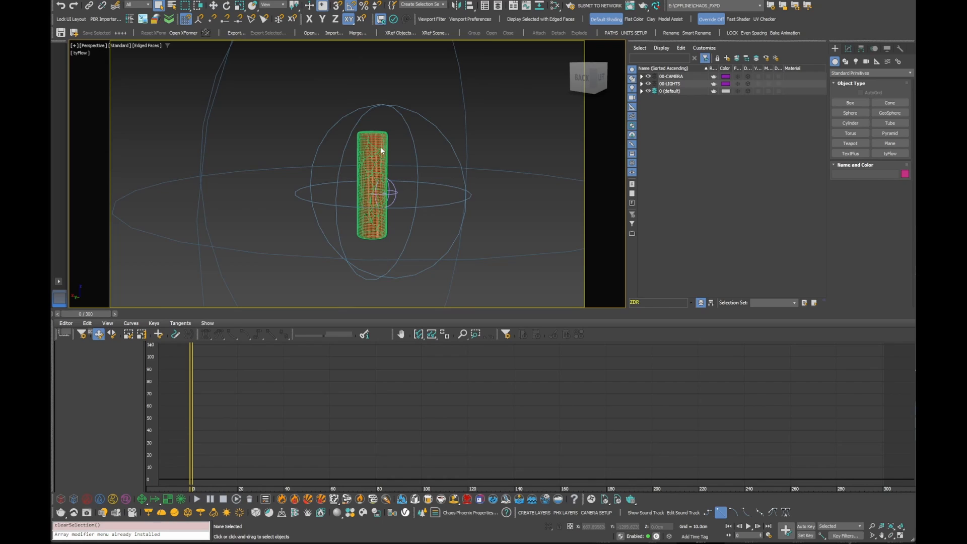
scroll(387, 187, up, 2)
scroll(388, 187, down, 2)
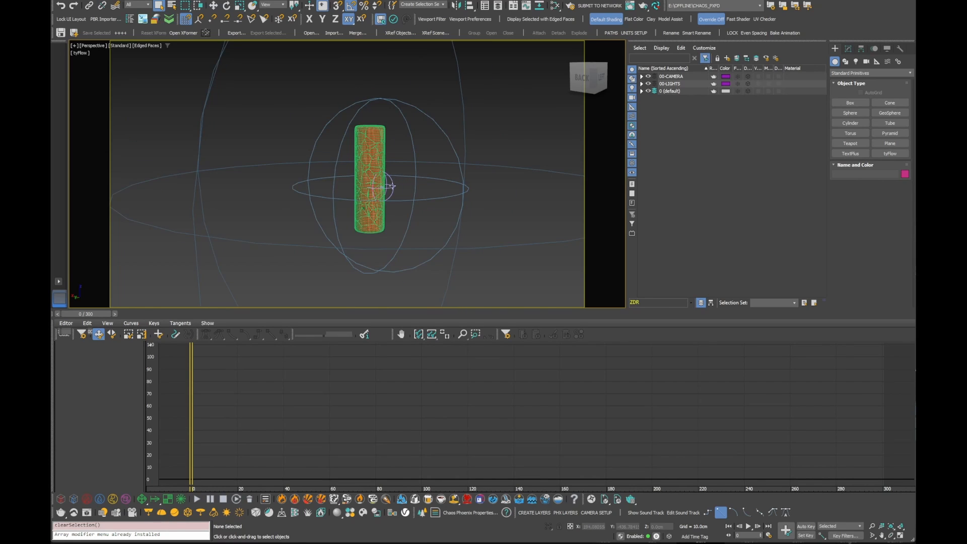
click(392, 185)
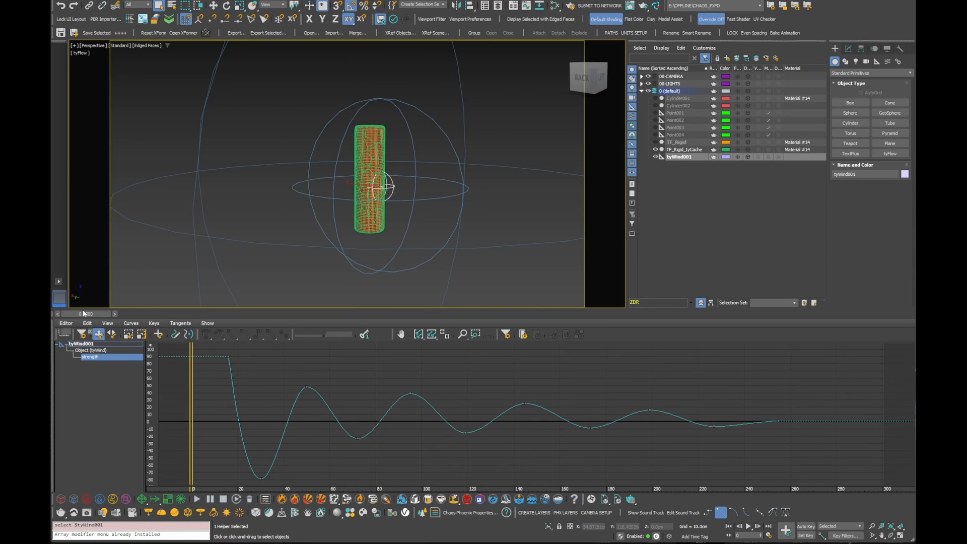
Step: Turn off edged faces and scrub the timeline to compare the flying cylinder fragments with the wind strength curve
drag(86, 313, 168, 319)
scroll(323, 210, down, 2)
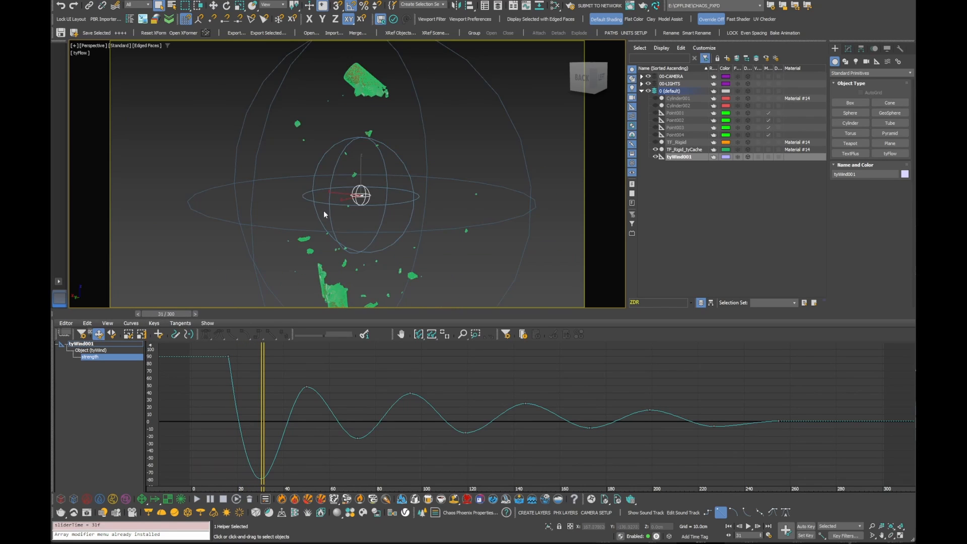
key(F4)
middle_drag(397, 204, 375, 177)
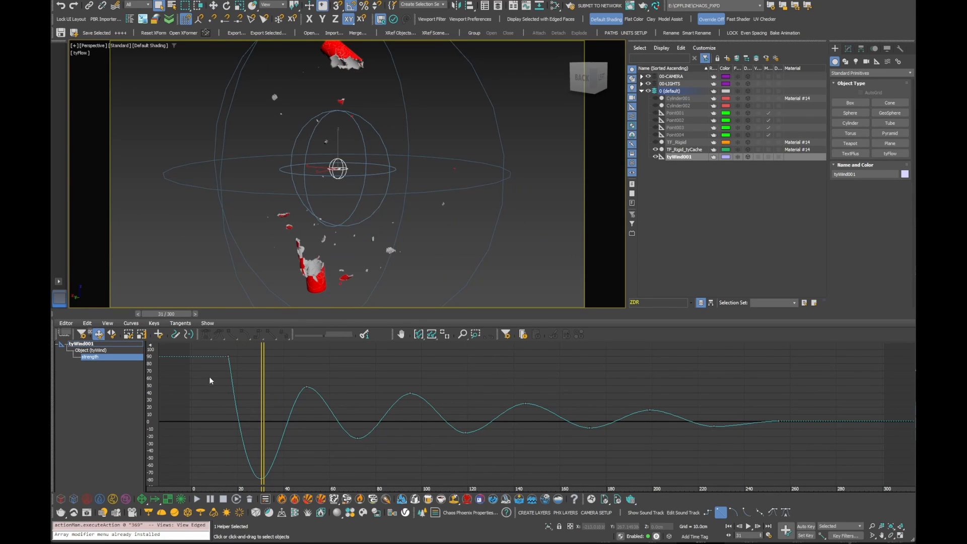
drag(264, 372, 454, 388)
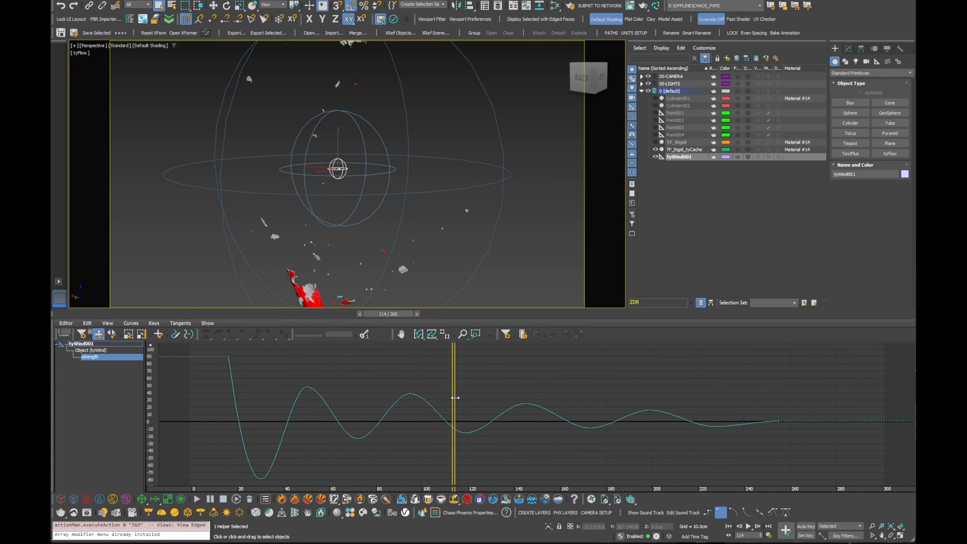
click(661, 250)
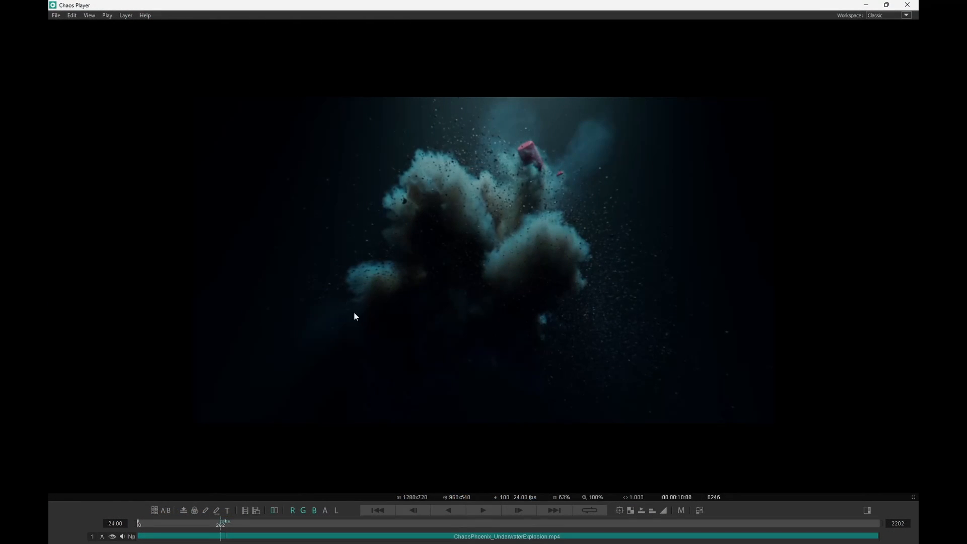
Step: Scrub backward through the end of the underwater explosion clip to examine how the smoke moves
drag(409, 314, 180, 340)
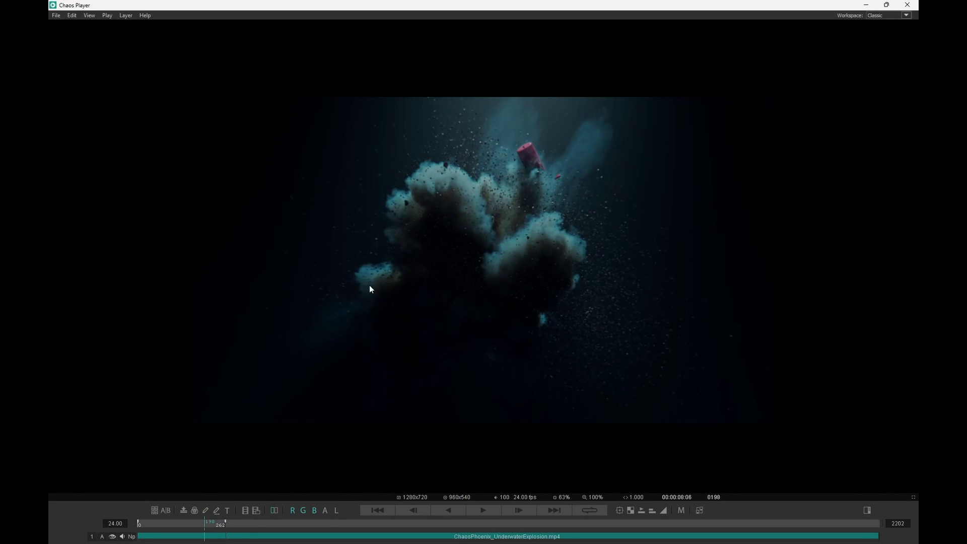
drag(370, 289, 236, 346)
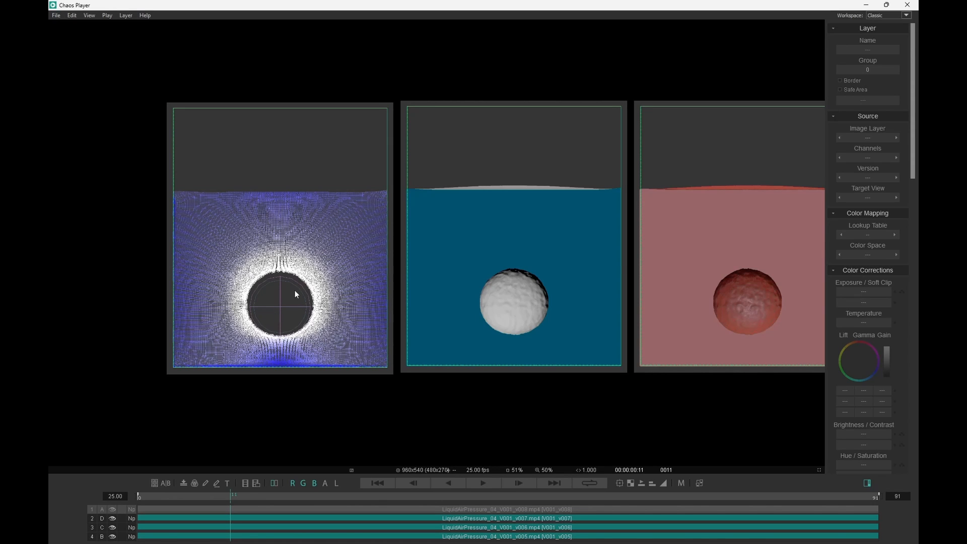
Step: Step through the side-by-side liquid pressure clips around frame 14 to examine the expanding cavity
key(Right)
key(Right)
key(Right)
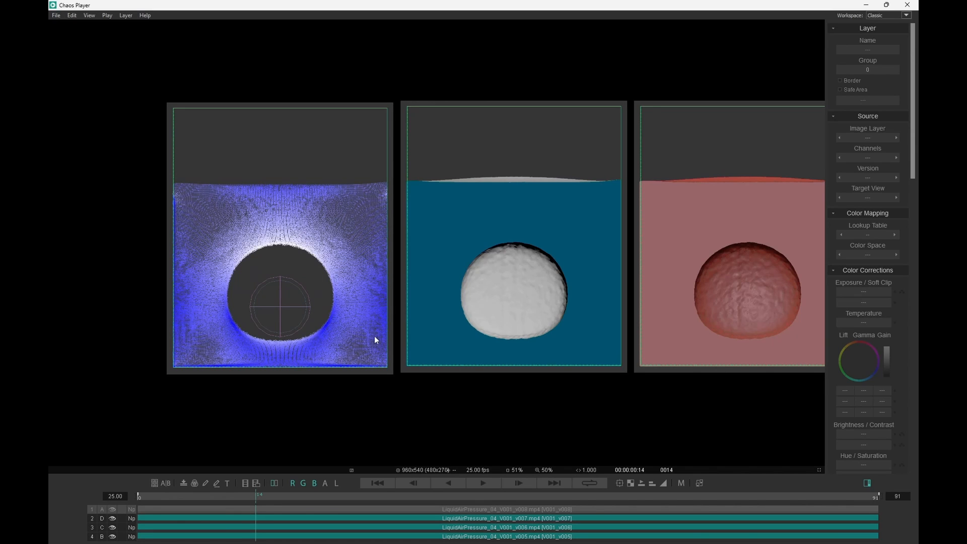
key(Left)
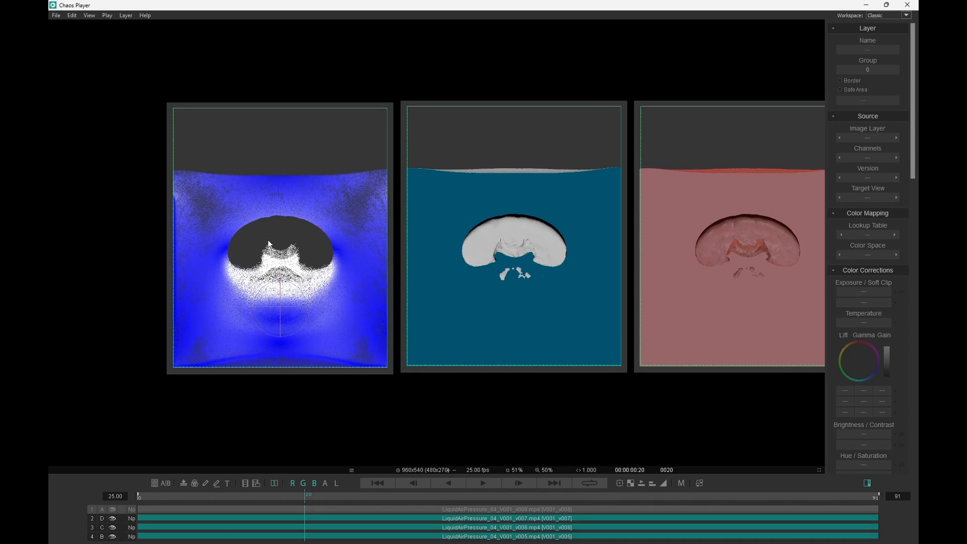
Step: Step the three liquid clips forward to frame 32 to examine the cavity's collapse and the upward jet
key(Right)
key(Right)
key(Right)
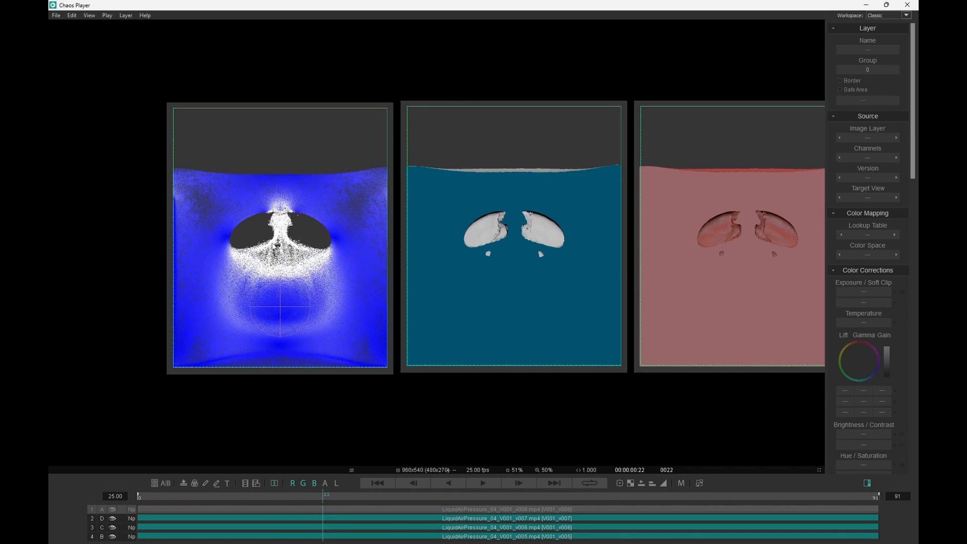
key(Right)
key(Right)
key(Right)
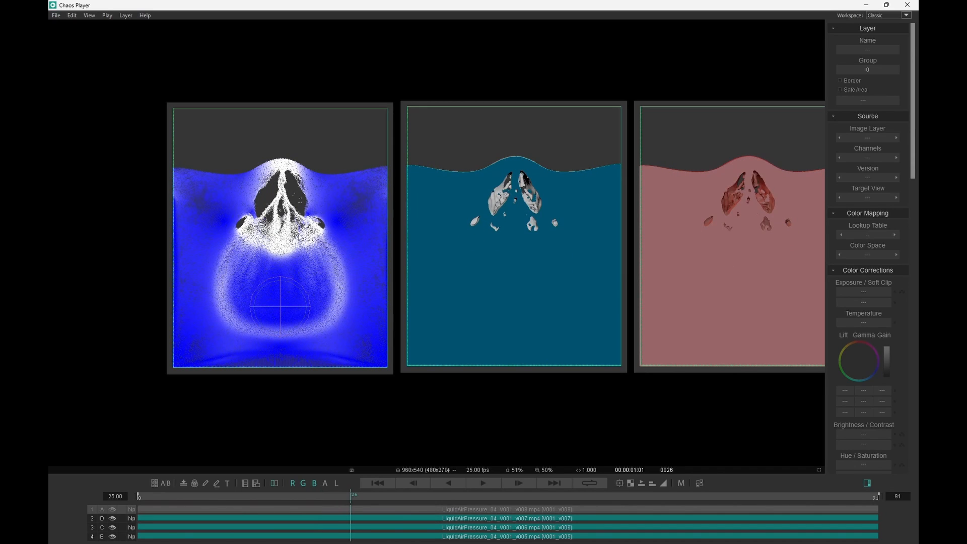
key(Right)
key(Right)
key(Right)
key(Right)
key(Right)
key(Right)
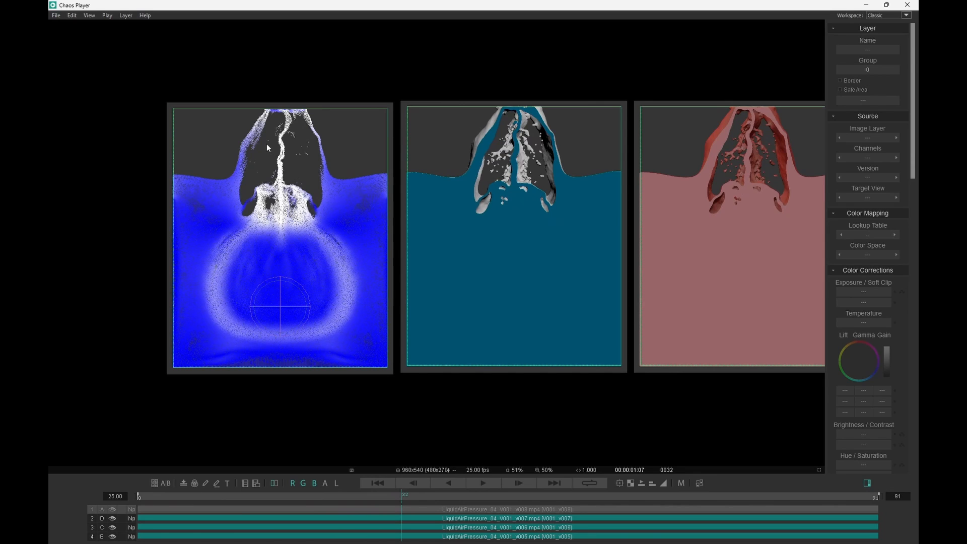
Step: Step the three liquid clips back and forth through the collapse to examine how liquid pushes into the cavity from below
key(Left)
key(Left)
key(Left)
key(Left)
key(Left)
key(Left)
key(Left)
key(Left)
key(Left)
key(Left)
key(Left)
key(Left)
key(Left)
key(Left)
key(Left)
key(Left)
key(Left)
key(Left)
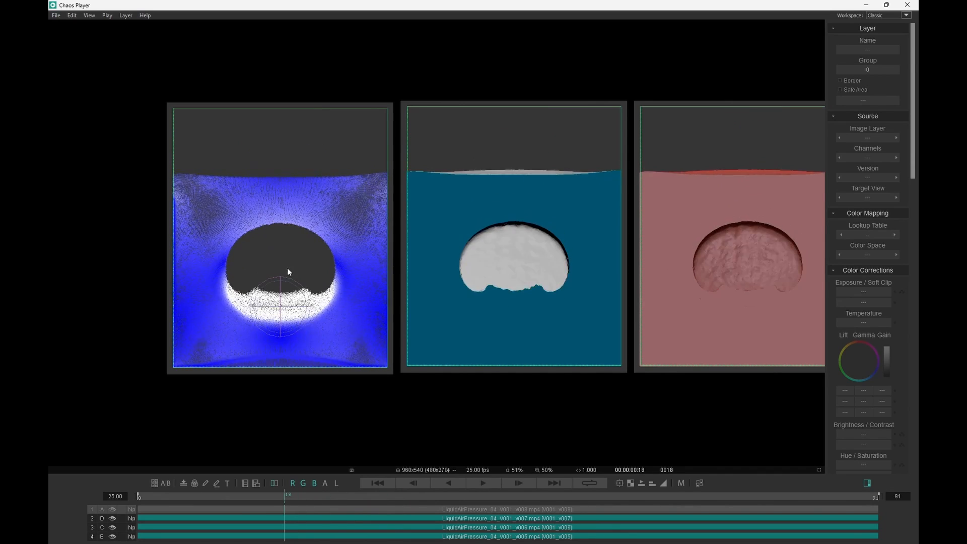
key(Right)
key(Right)
key(Right)
key(Right)
key(Right)
key(Right)
key(Right)
key(Right)
key(Right)
key(Left)
key(Left)
key(Left)
key(Left)
key(Left)
key(Left)
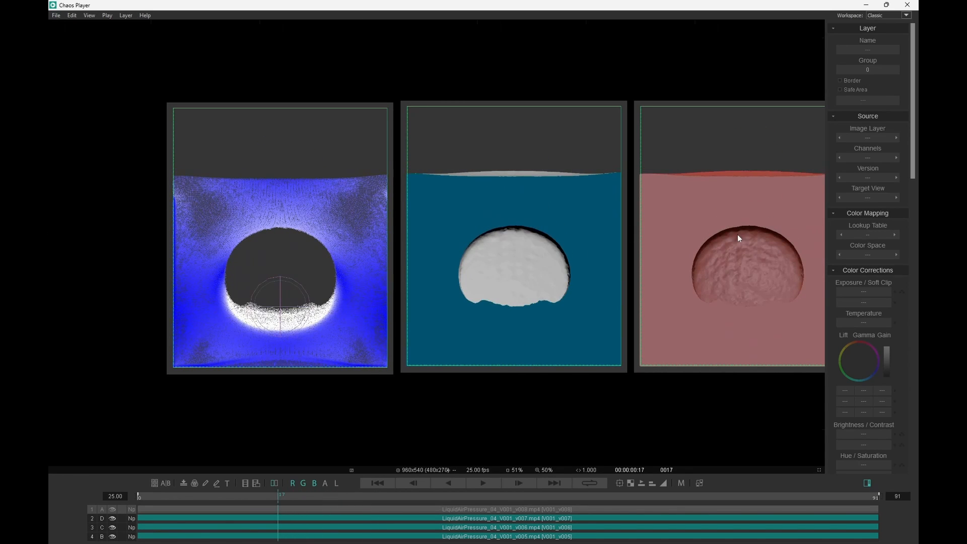
Step: Bring the fully filled container clip into view and step back to the start of its cavity expansion
middle_drag(739, 238, 344, 229)
middle_drag(703, 226, 308, 233)
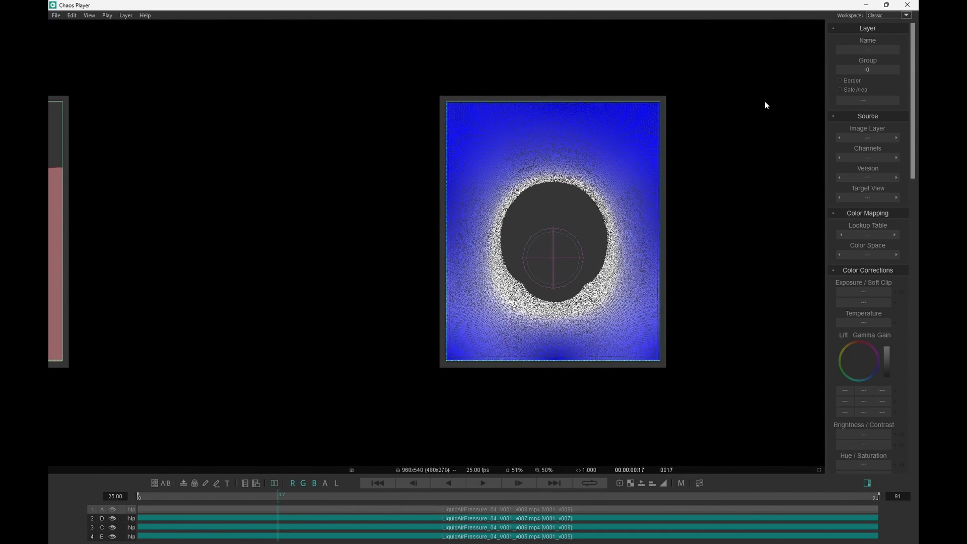
key(Left)
key(Left)
key(Left)
key(Left)
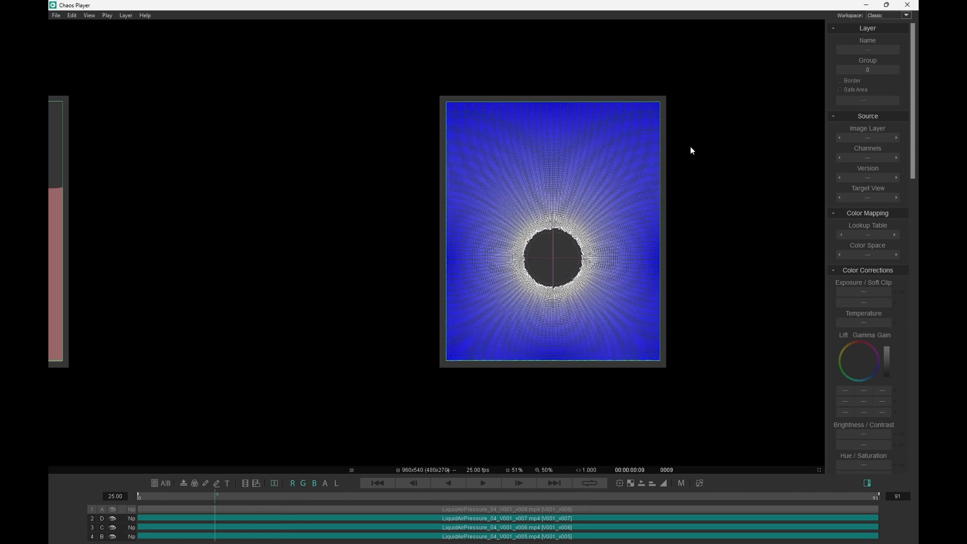
middle_drag(738, 174, 615, 174)
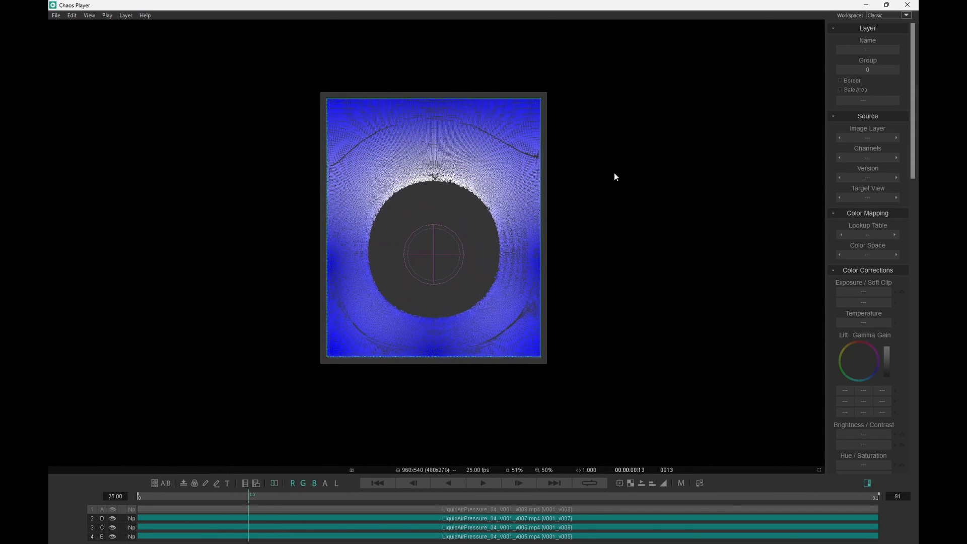
Step: Step the filled container clip forward and back to examine its cavity expanding and shrinking
key(Right)
key(Right)
key(Right)
key(Right)
key(Right)
key(Right)
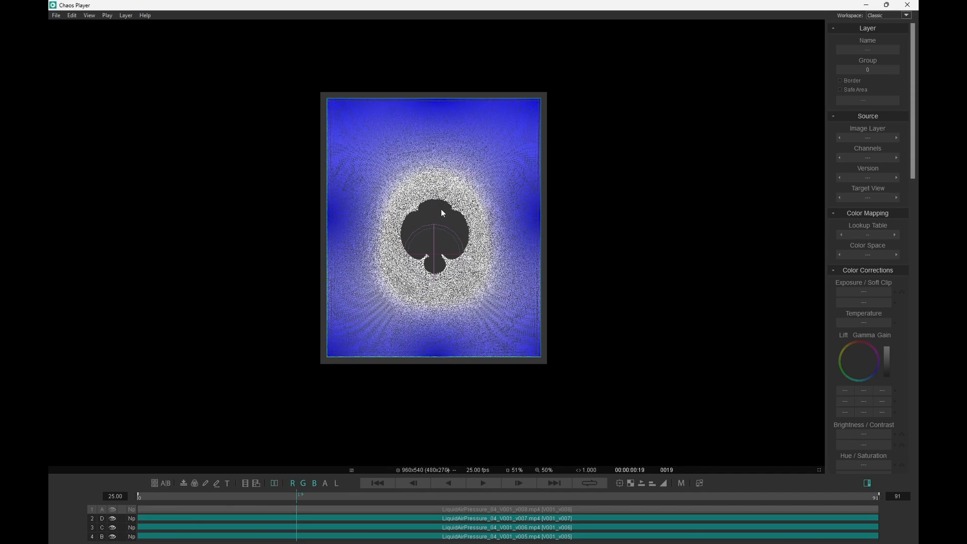
key(Right)
key(Right)
key(Left)
key(Left)
key(Left)
key(Left)
key(Left)
key(Left)
key(Left)
key(Left)
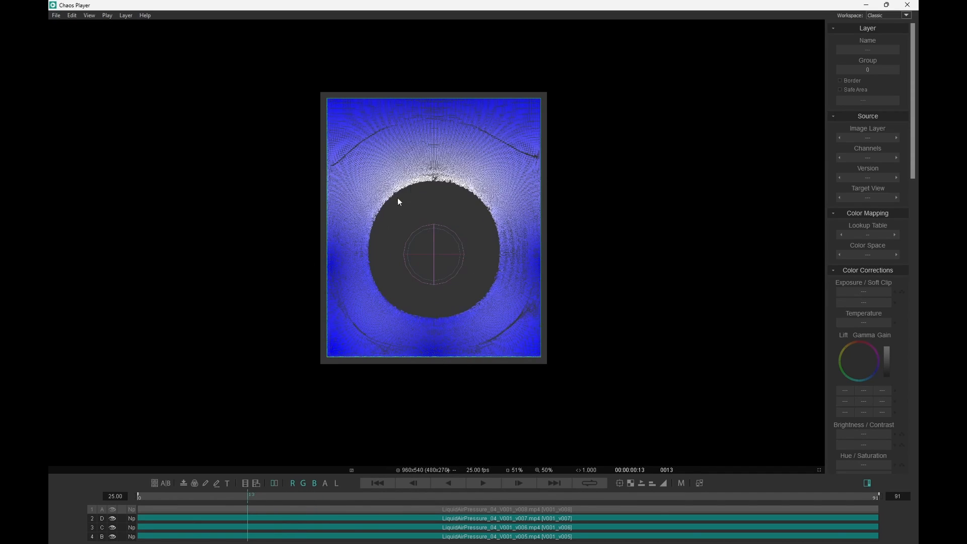
key(Left)
key(Left)
key(Left)
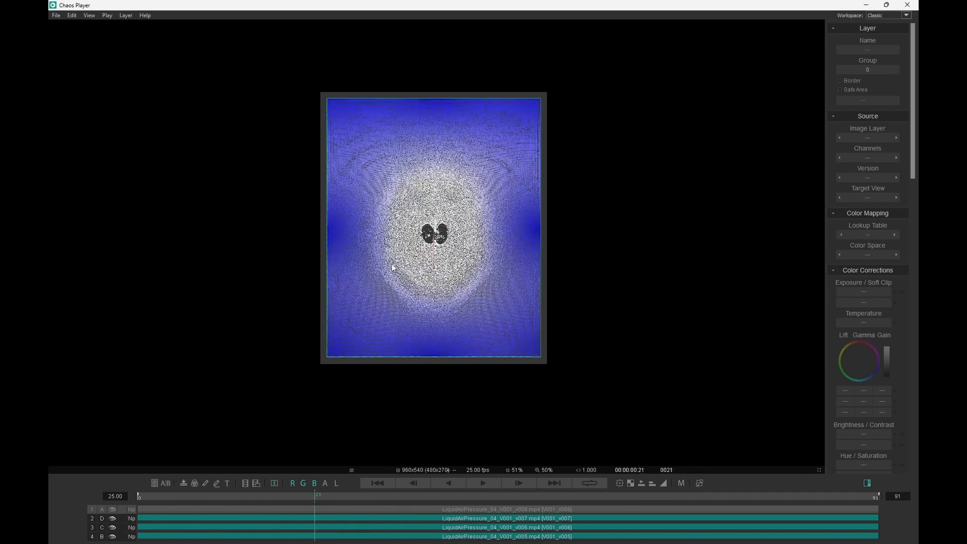
Step: Step the filled container clip forward again to examine the final collapse of its cavity
key(Right)
key(Right)
key(Right)
key(Right)
key(Right)
key(Right)
key(Right)
key(Right)
key(Right)
key(Right)
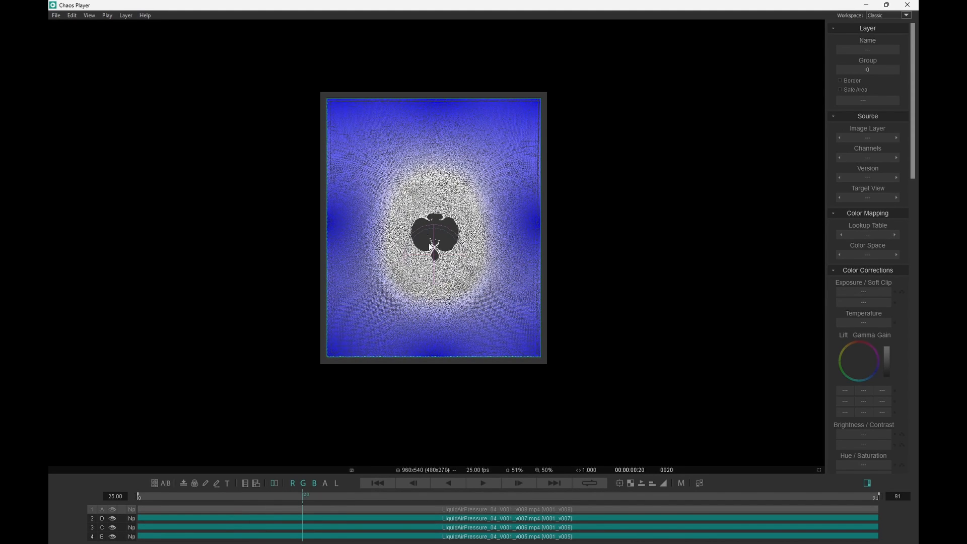
key(Right)
key(Right)
key(Right)
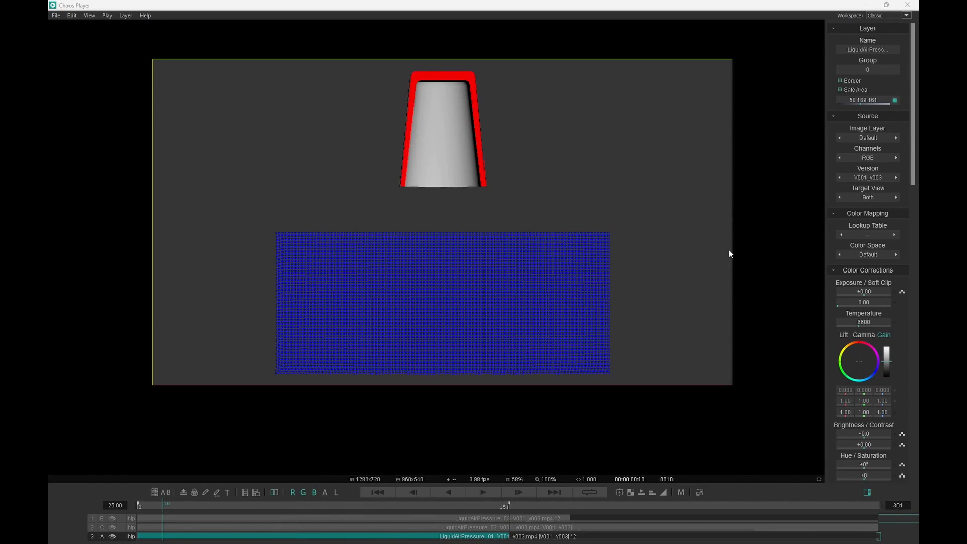
Step: Play and scrub the inverted cup clip to examine how liquid fills the cup as it is submerged
key(space)
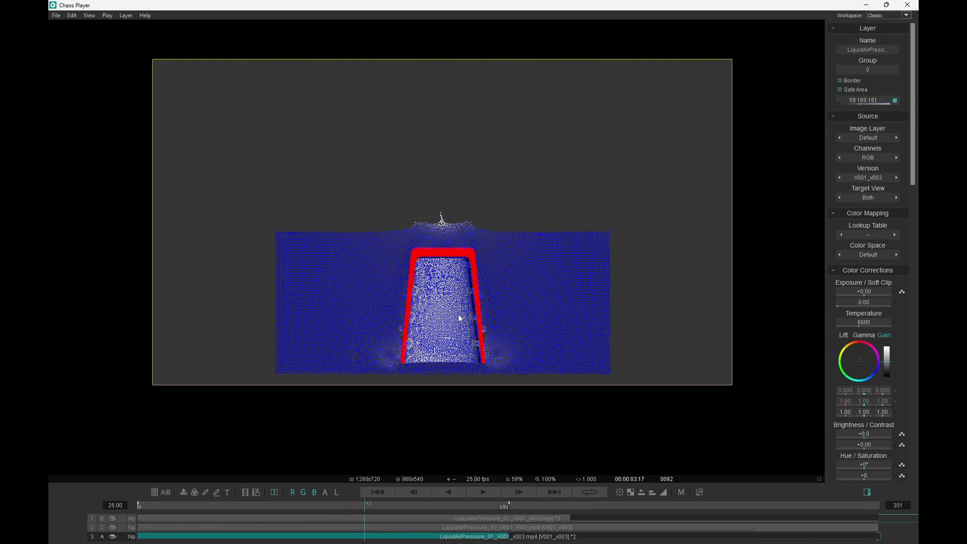
drag(570, 310, 403, 356)
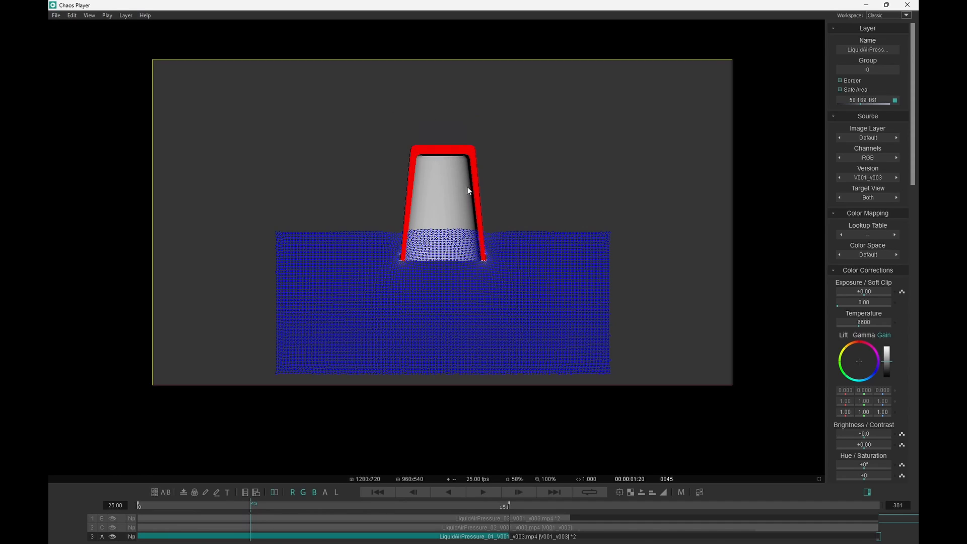
drag(426, 341, 510, 346)
Step: Bring the horizontal bottle clip into view and scrub it to examine the liquid flowing in through the neck
scroll(436, 311, down, 4)
middle_drag(436, 311, 549, 106)
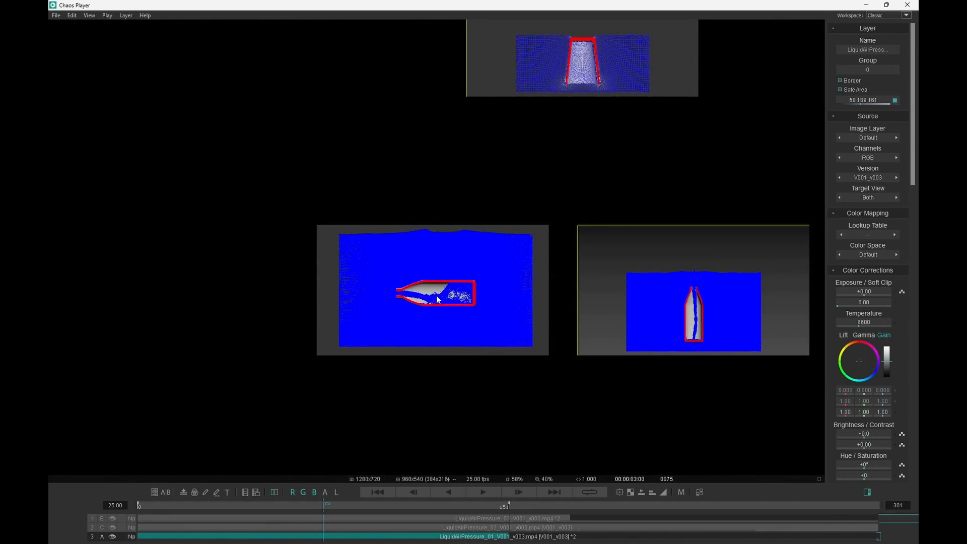
scroll(443, 309, up, 1)
scroll(443, 310, up, 3)
drag(500, 204, 456, 291)
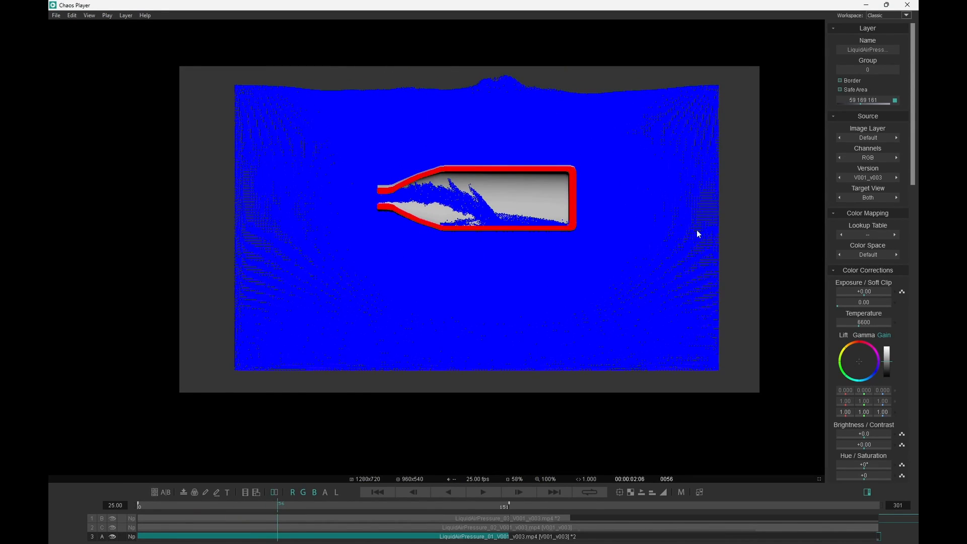
Step: Bring the upright bottle clip into view and scrub it to examine how the submerged bottle fills
middle_drag(723, 261, 300, 259)
middle_drag(724, 243, 577, 229)
drag(525, 251, 720, 271)
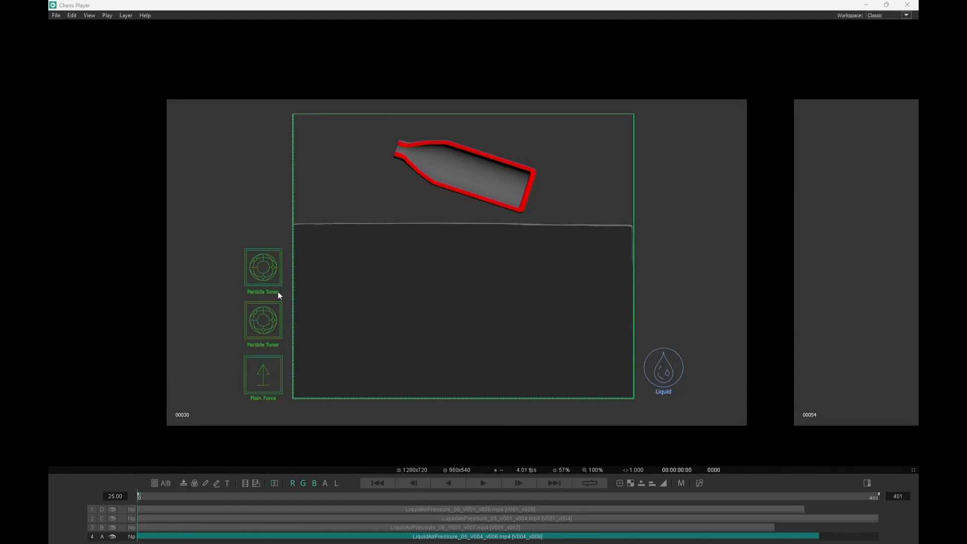
Step: Scrub and play the sinking bottle clips to examine the liquid setups using Plain Force and Particle Tuner nodes
drag(331, 330, 592, 309)
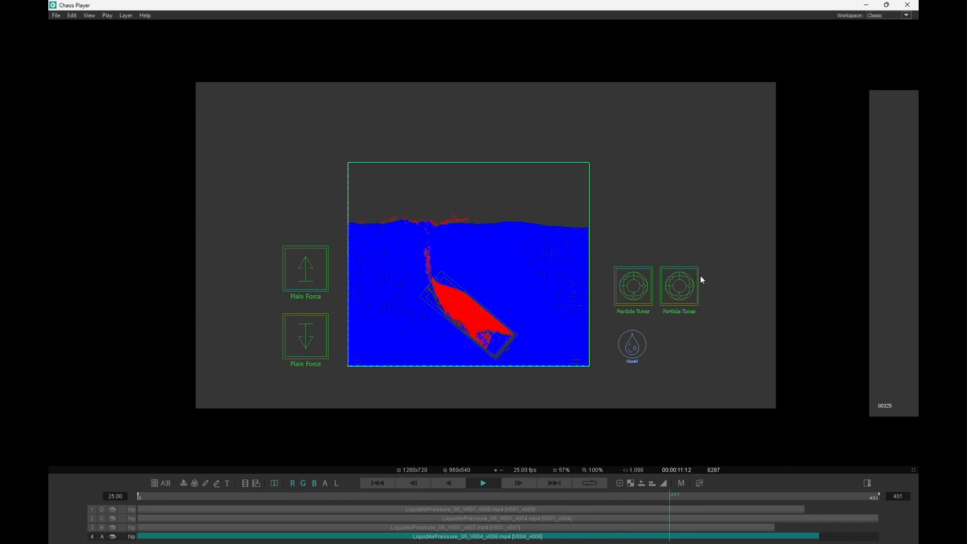
key(space)
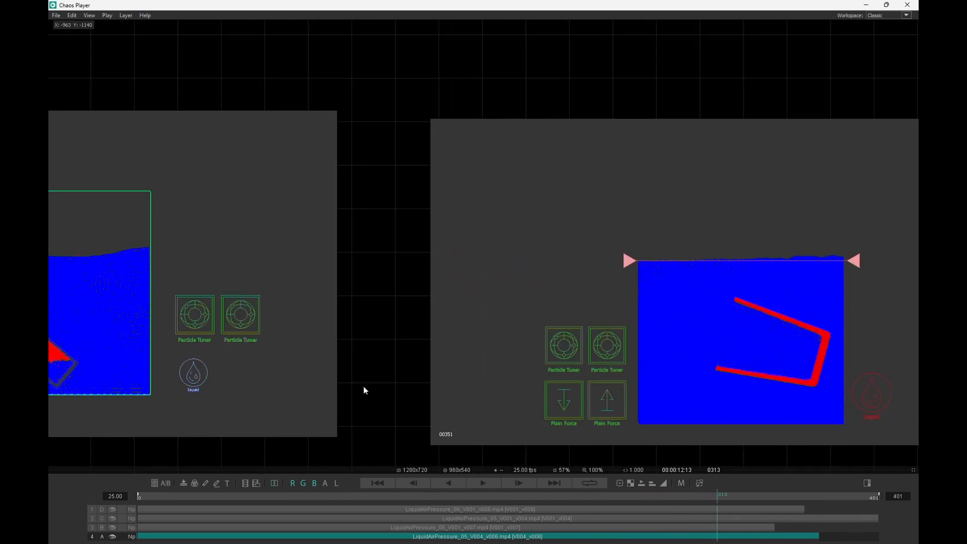
Step: Bring the bubble expansion clip into close view from the underwater explosion set and scrub it to frame 32
drag(693, 377, 567, 470)
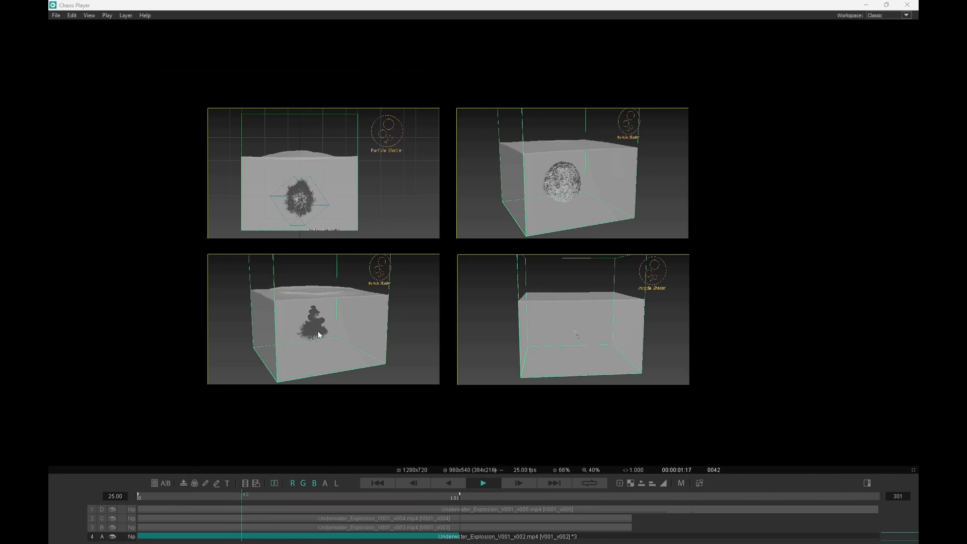
scroll(602, 188, up, 1)
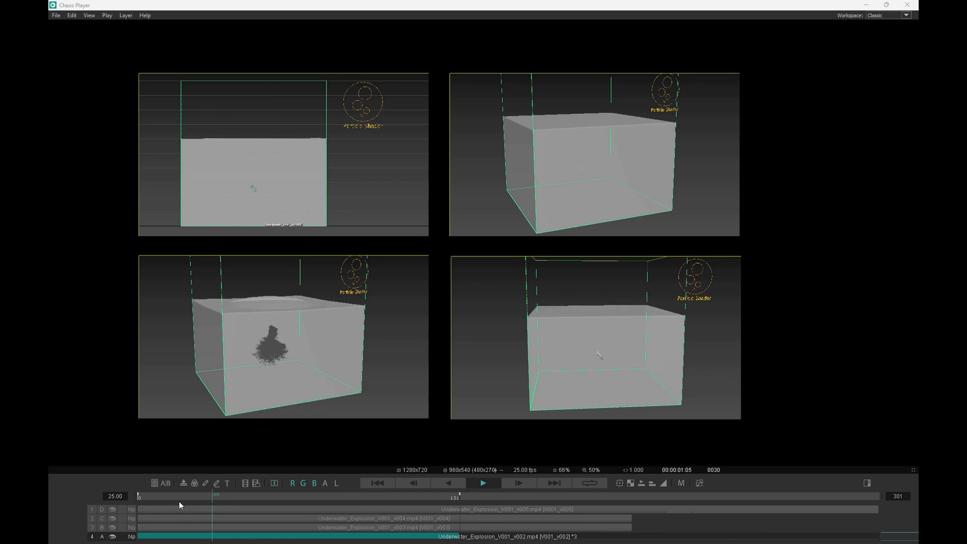
drag(179, 500, 216, 494)
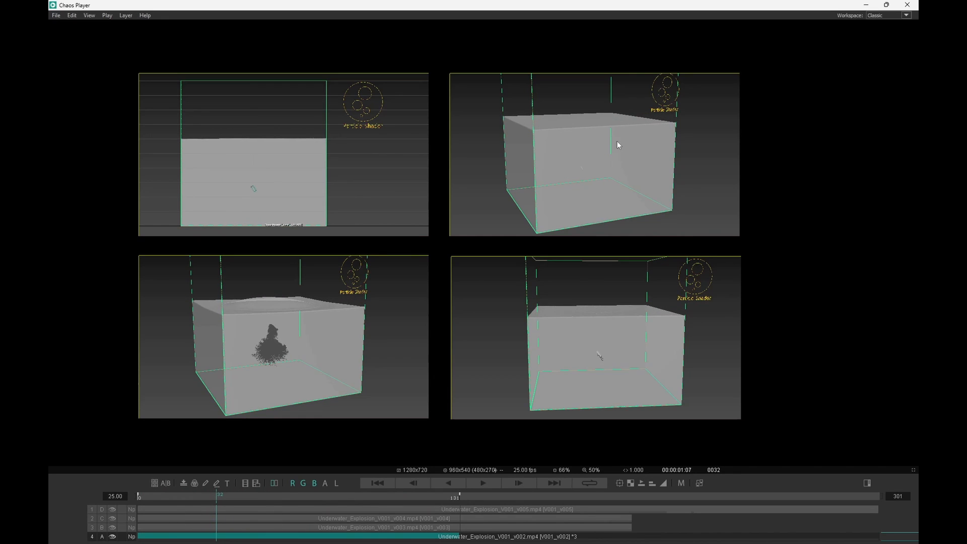
scroll(640, 156, up, 2)
middle_drag(804, 95, 548, 316)
middle_drag(689, 146, 502, 272)
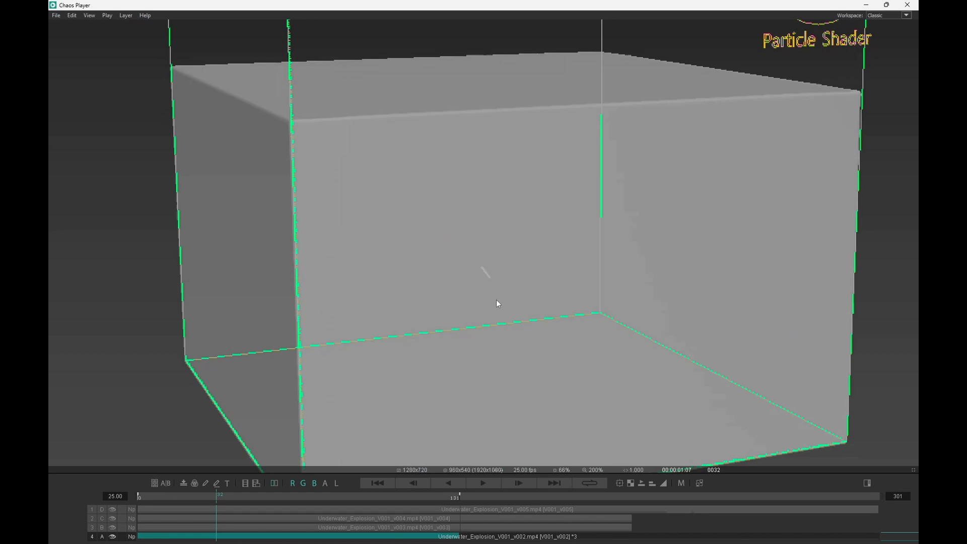
Step: Advance the underwater explosion clip frame by frame to examine how the bubble expands and the particles spread over it
key(Right)
key(Right)
key(Right)
key(Right)
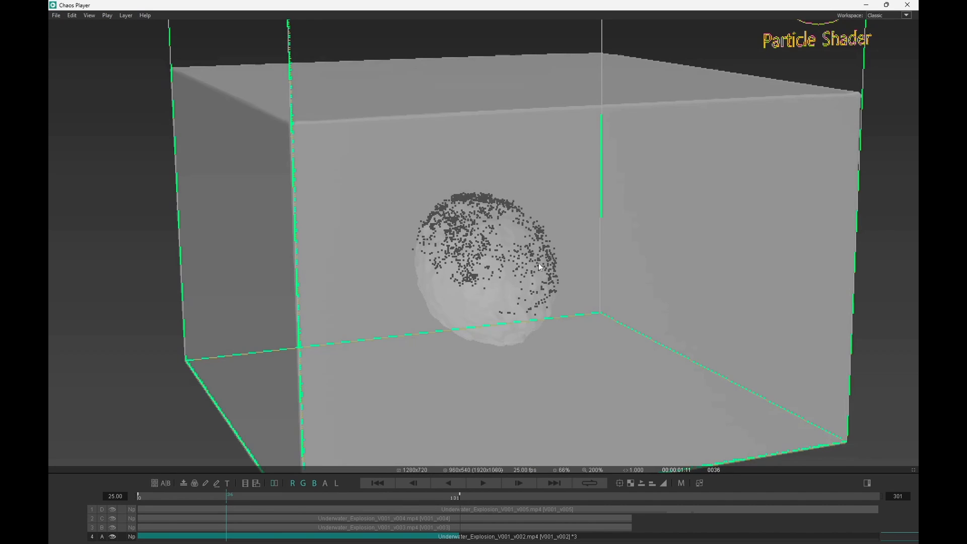
key(Right)
key(Right)
key(Right)
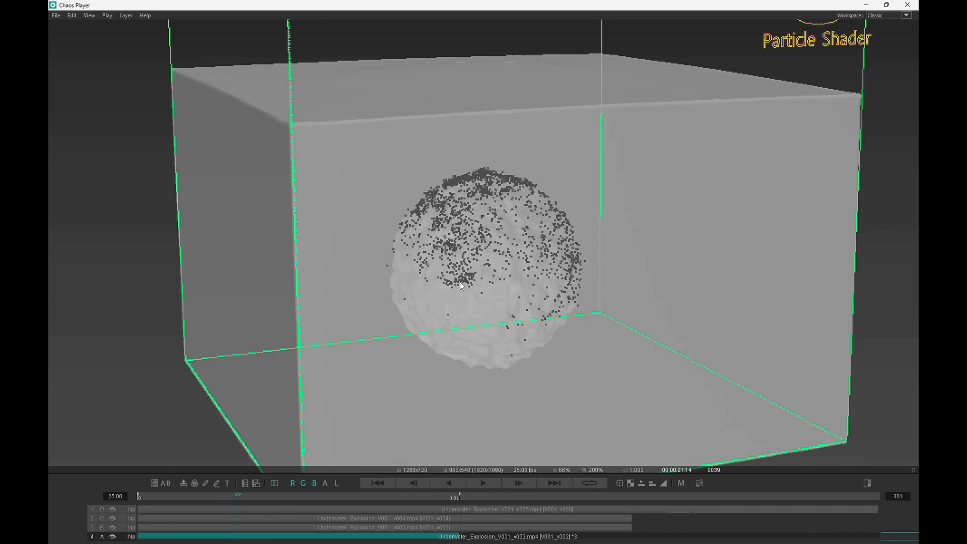
key(Right)
key(Right)
key(Right)
key(Right)
key(Right)
key(Right)
key(Right)
key(Right)
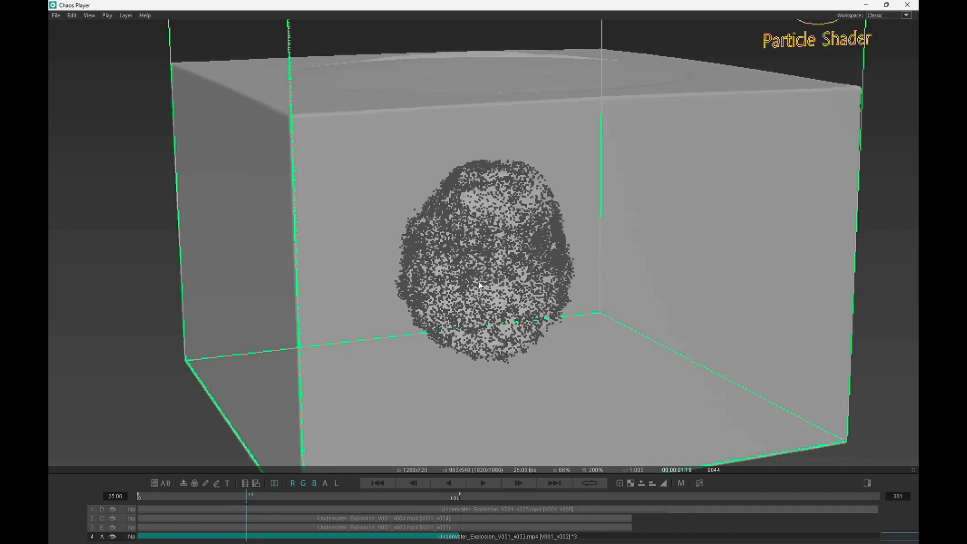
Step: Go back through the underwater explosion clip frame by frame to examine how the bubble contracts
key(Left)
key(Left)
key(Left)
key(Left)
key(Left)
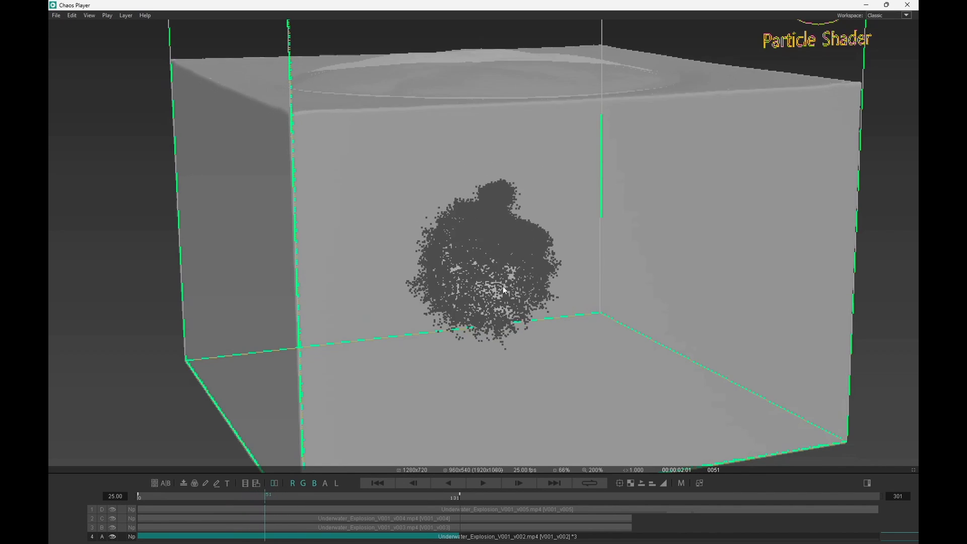
key(Left)
key(Left)
key(Left)
key(Left)
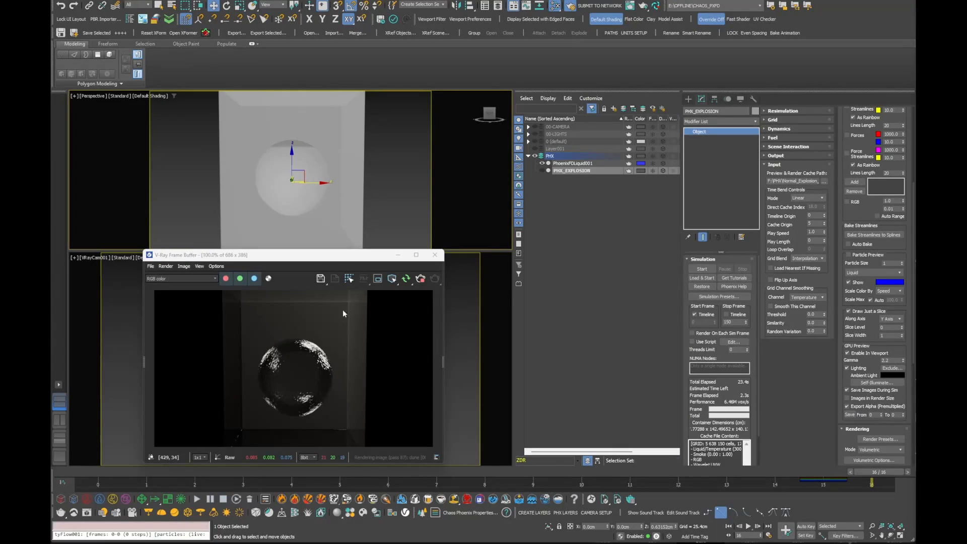
Step: In 3ds Max, hide PhoenixFDLiquid001 and show PHX_EXPLOSION to inspect the fire volume on its own
alt+middle_drag(275, 176, 244, 181)
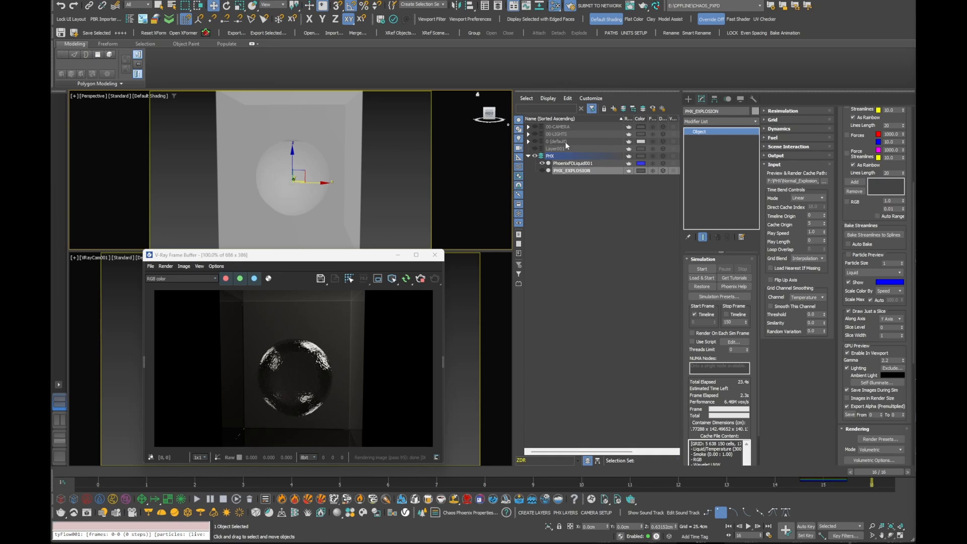
click(543, 163)
click(542, 170)
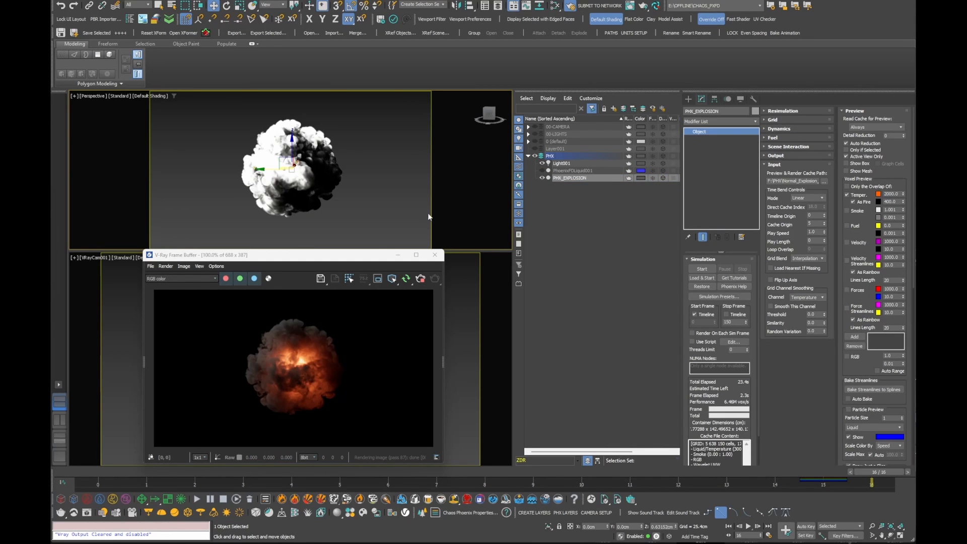
alt+middle_drag(330, 179, 290, 188)
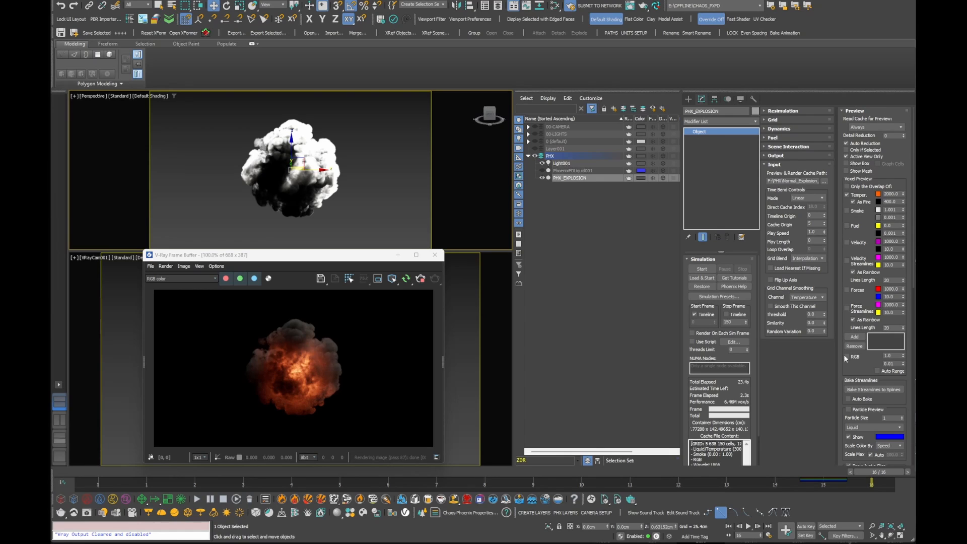
Step: Assign PhoenixFDLiquid001 as the cutter geometry in the rendering settings of PHX_EXPLOSION
scroll(841, 386, down, 10)
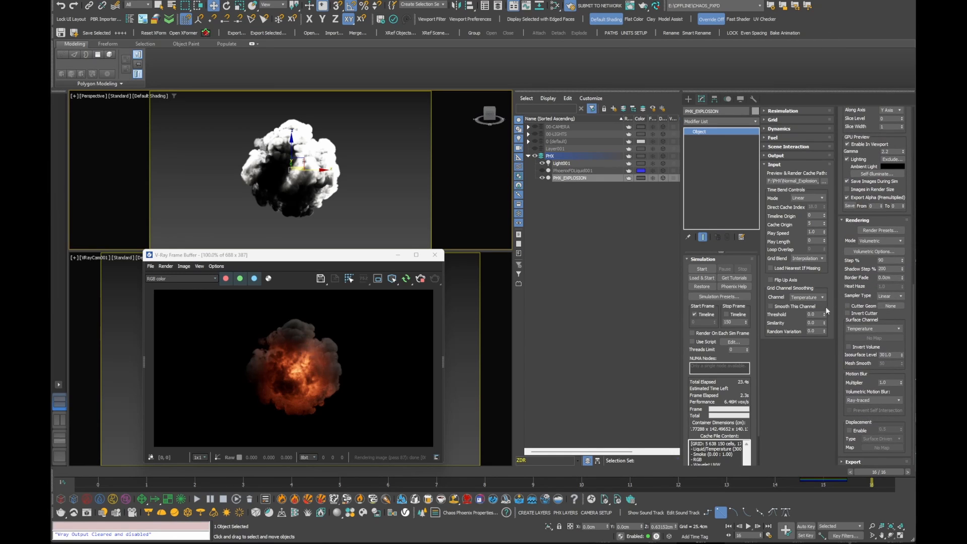
click(891, 306)
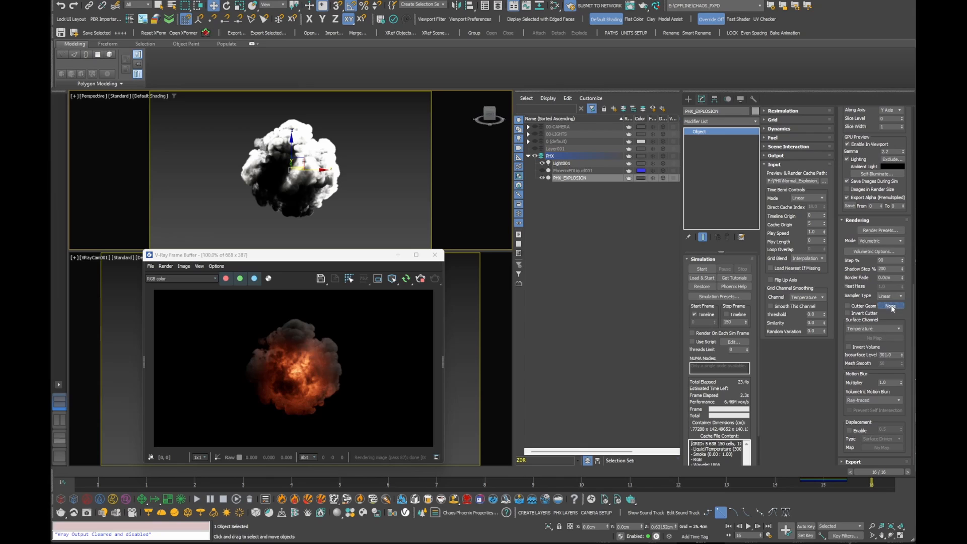
click(578, 171)
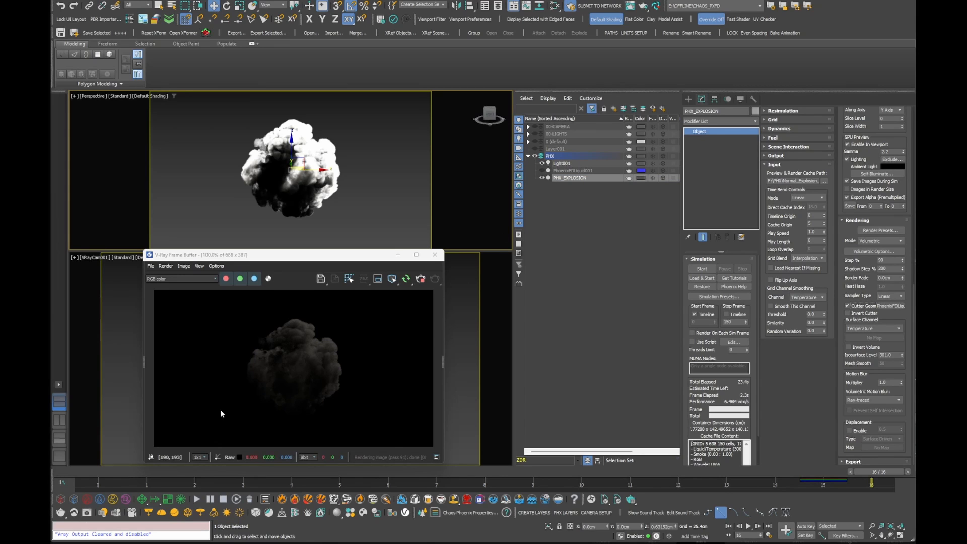
Step: Unhide PhoenixFDLiquid001, inspect the cut explosion in the render, and turn off Invert Cutter for PHX_EXPLOSION
click(543, 171)
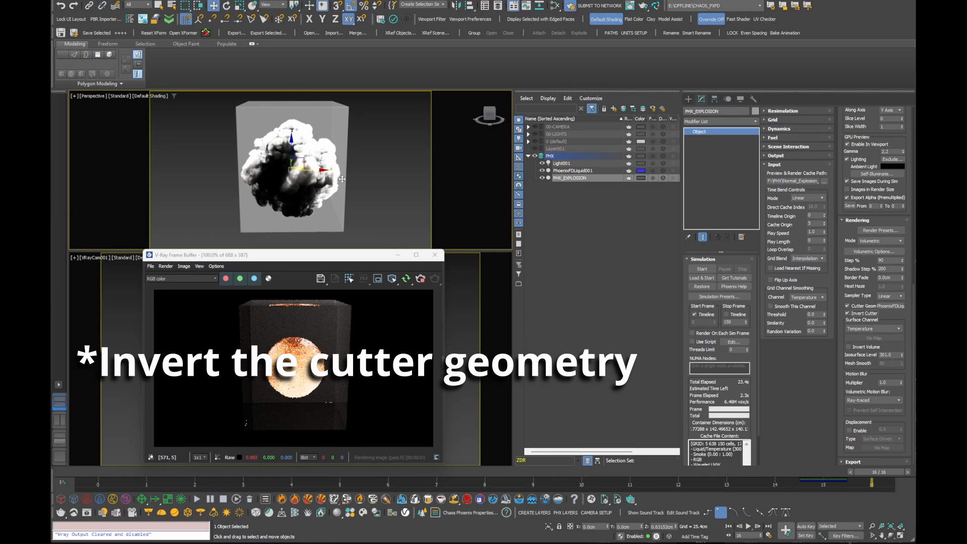
alt+middle_drag(322, 163, 333, 162)
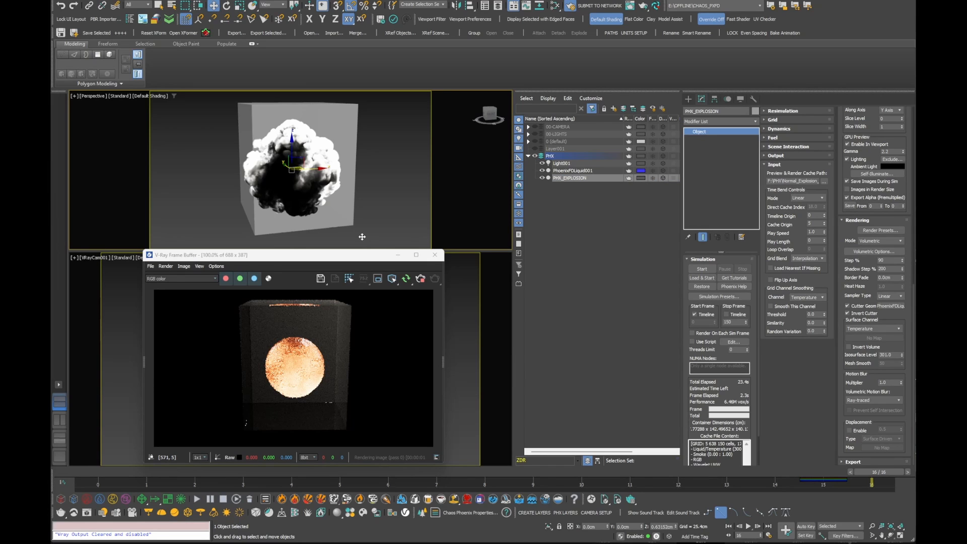
click(420, 282)
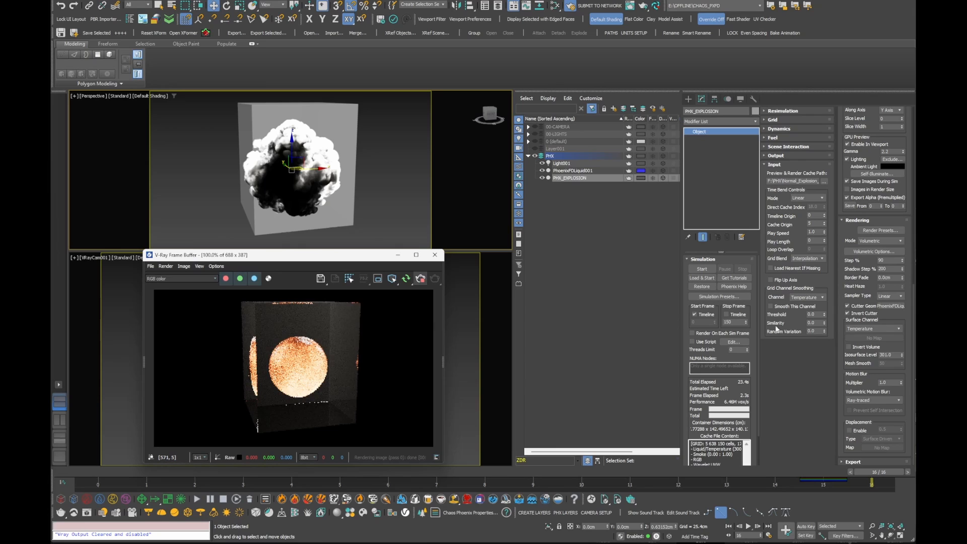
click(862, 314)
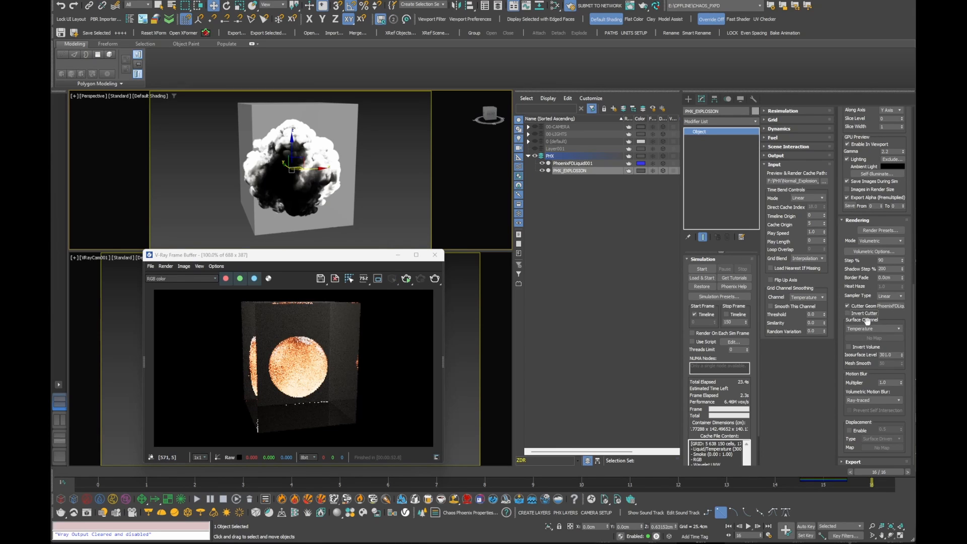
Step: Select PhoenixFDLiquid001 and use Invert Liquid Volume with Box001 as cutter geometry, inspecting the resulting bubble mesh
click(584, 164)
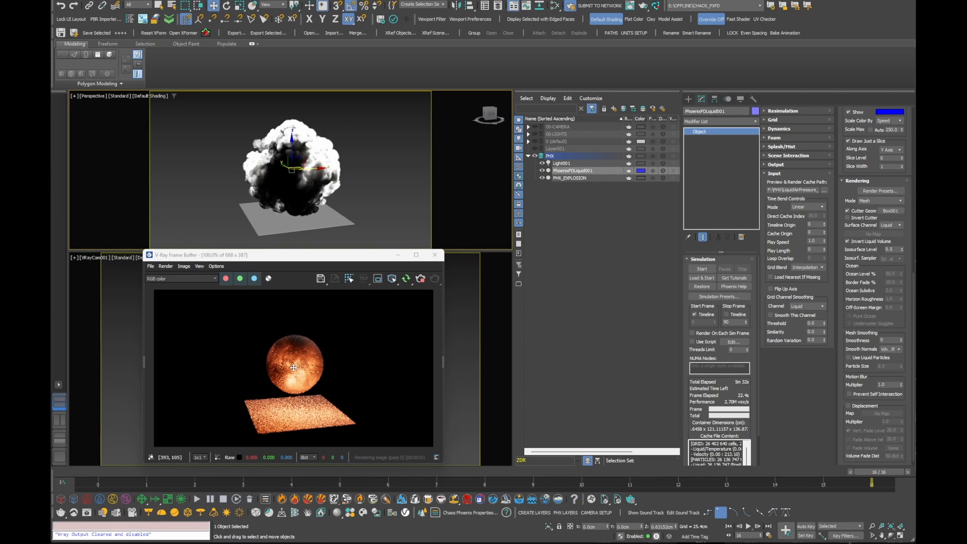
alt+middle_drag(299, 164, 340, 160)
scroll(339, 160, up, 3)
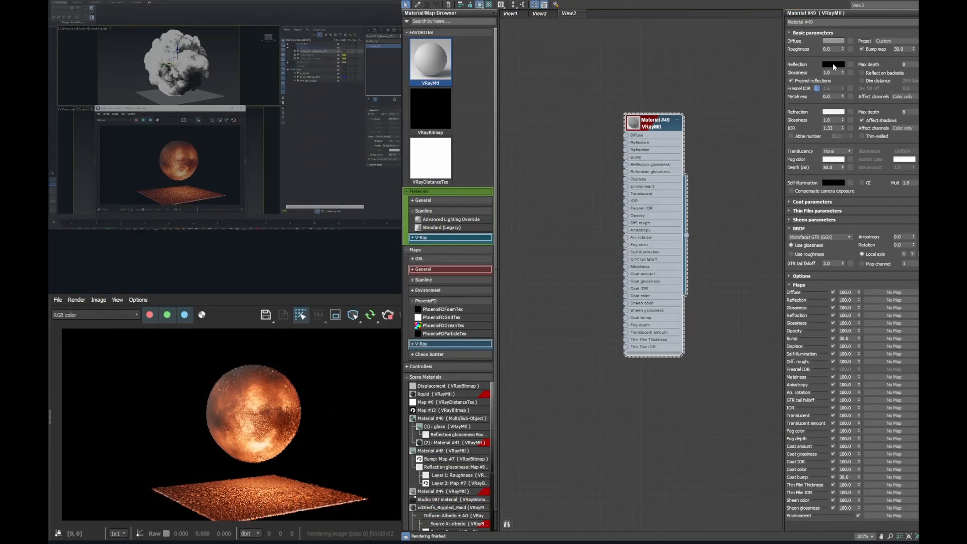
Step: Set the reflection colour of the Material #49 VRayMtl to a near-white with value 243
click(833, 65)
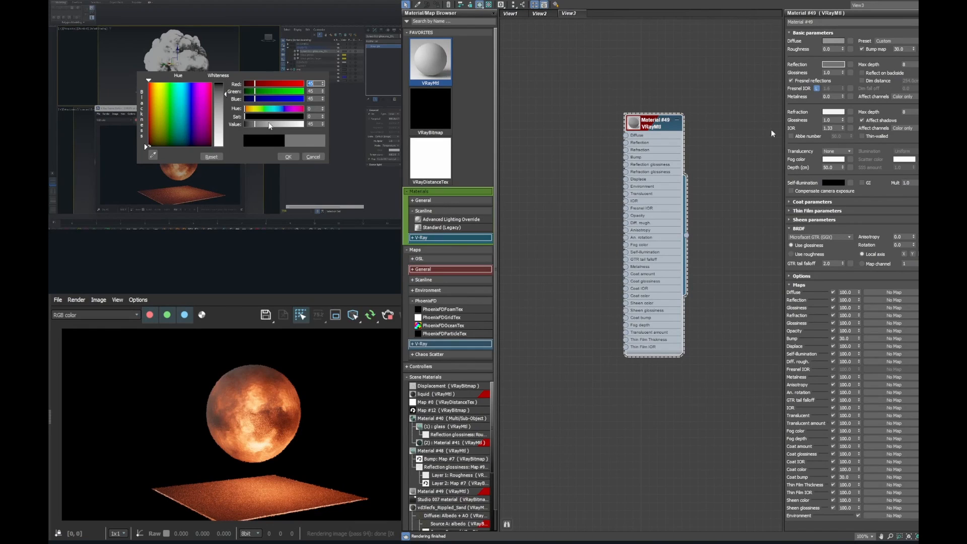
drag(296, 126, 304, 126)
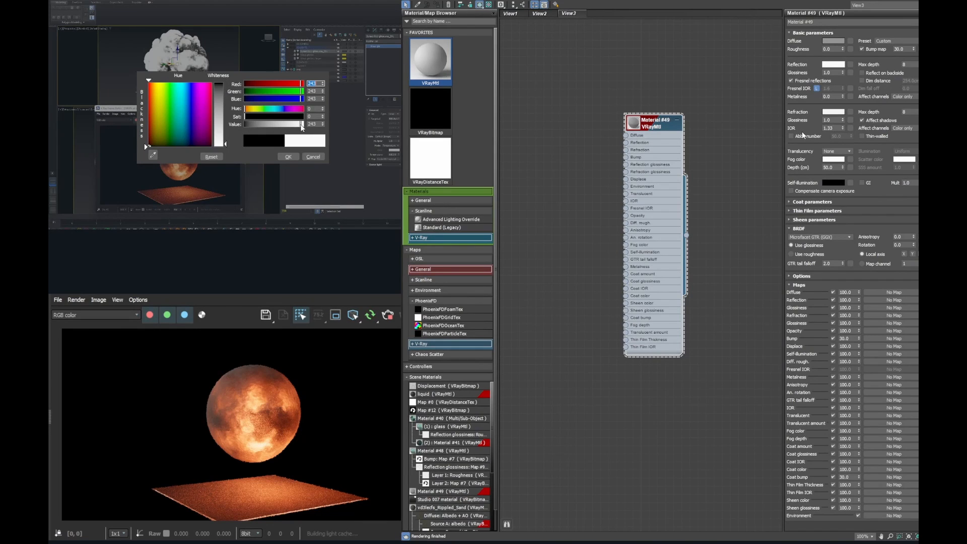
click(289, 156)
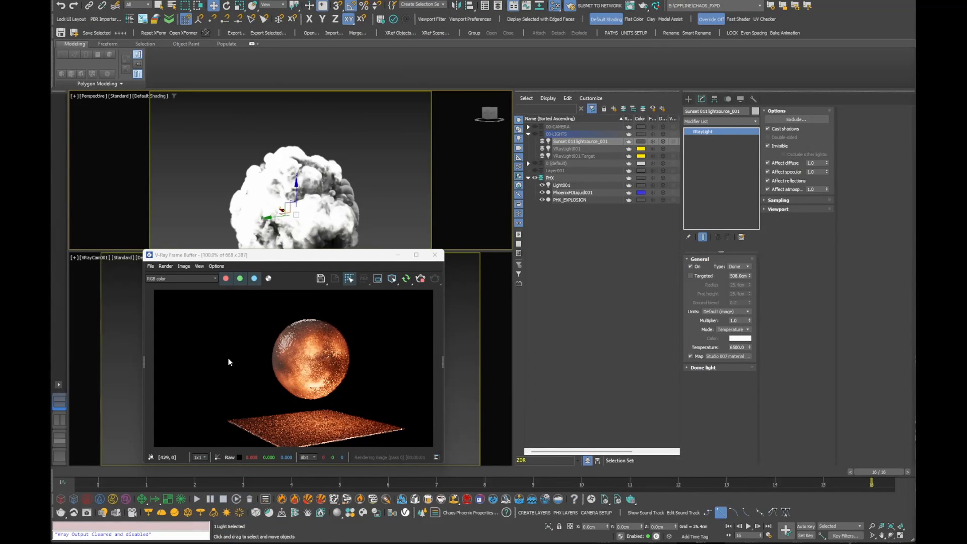
middle_drag(289, 213, 290, 168)
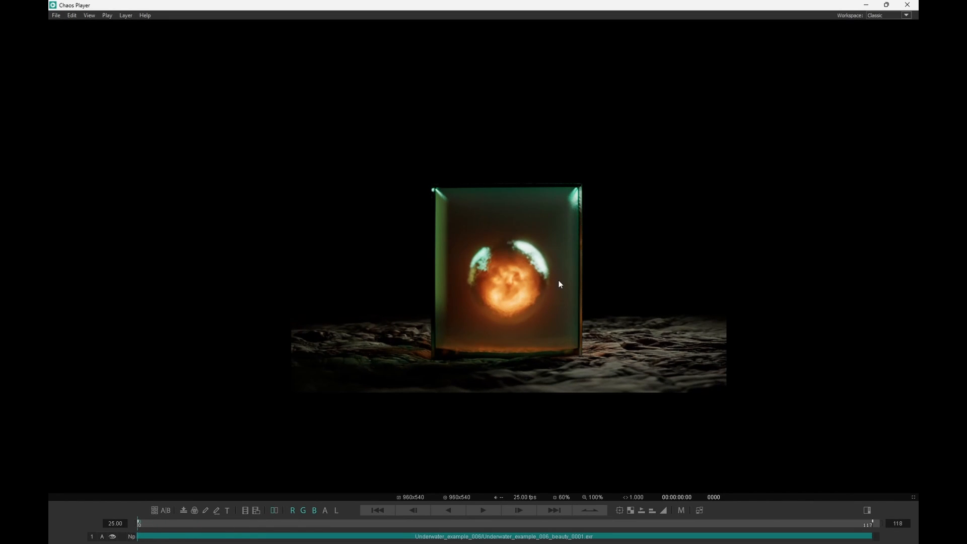
Step: In Chaos Player, play and scrub the rendered Underwater_example_006 sequence to examine the fiery bubble inside the liquid box
key(space)
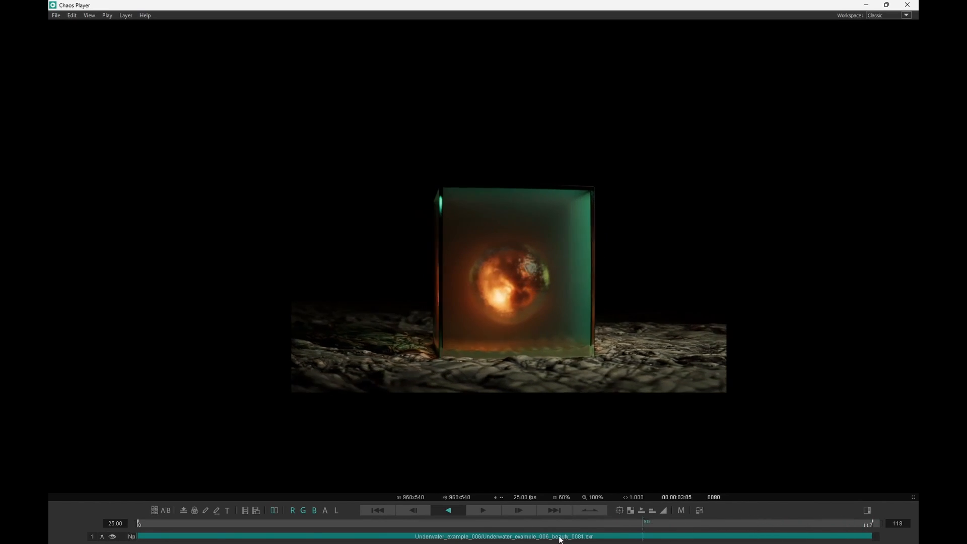
drag(567, 525, 219, 533)
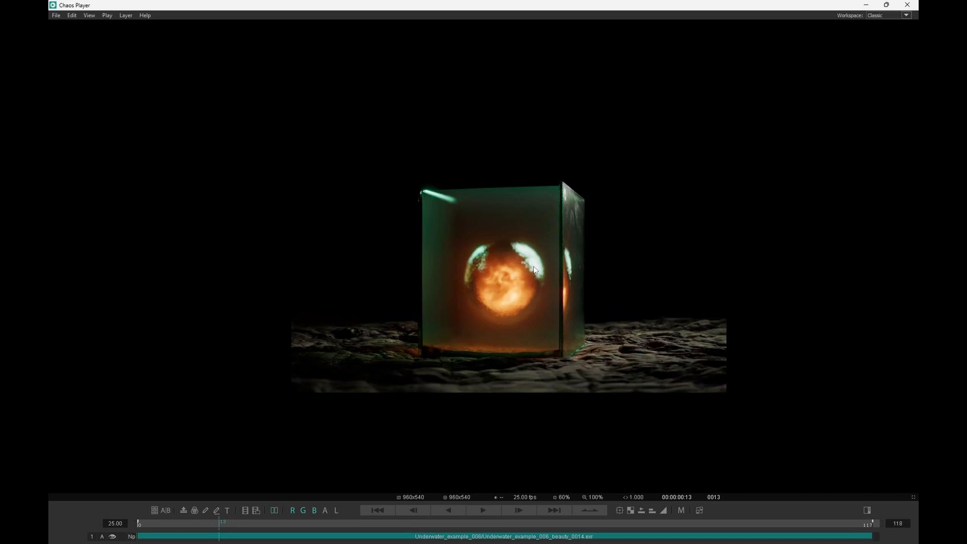
key(space)
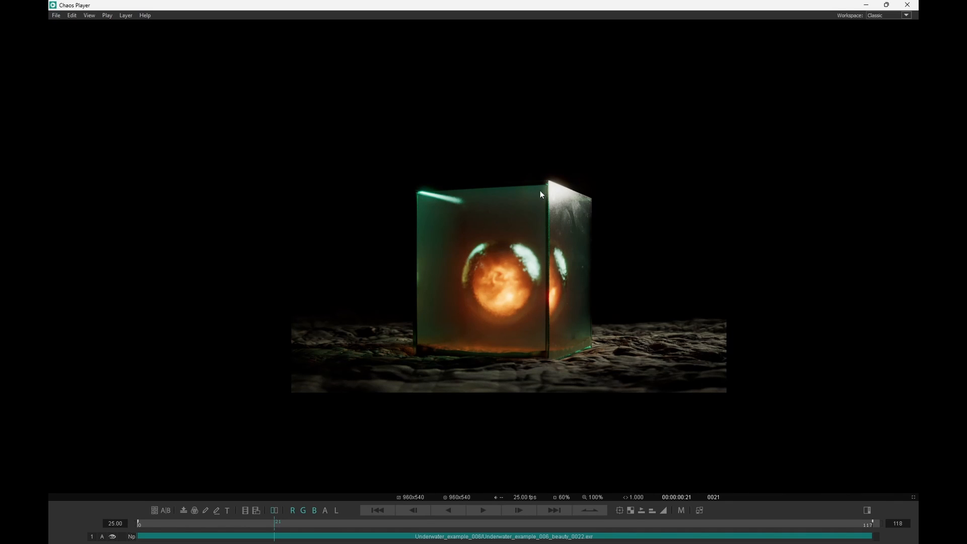
drag(485, 279, 391, 281)
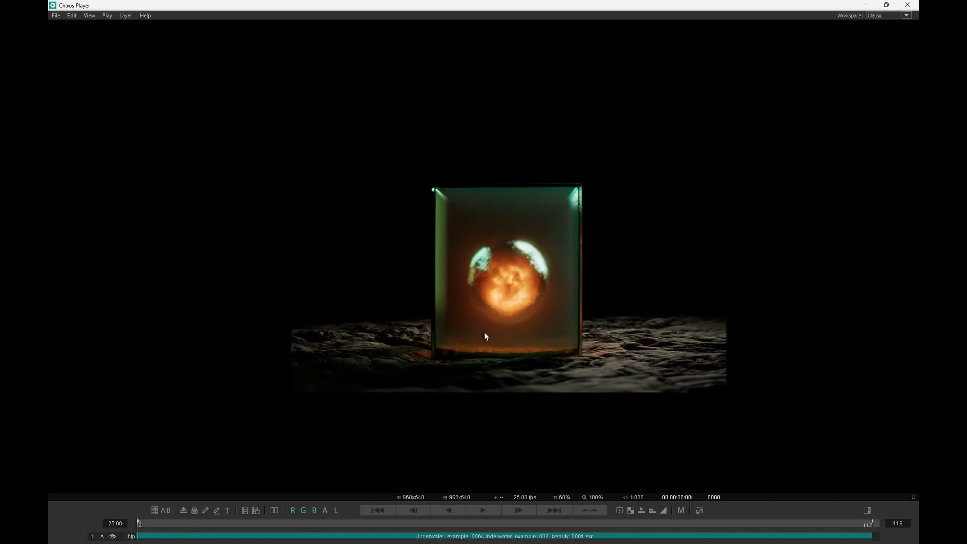
drag(485, 331, 513, 330)
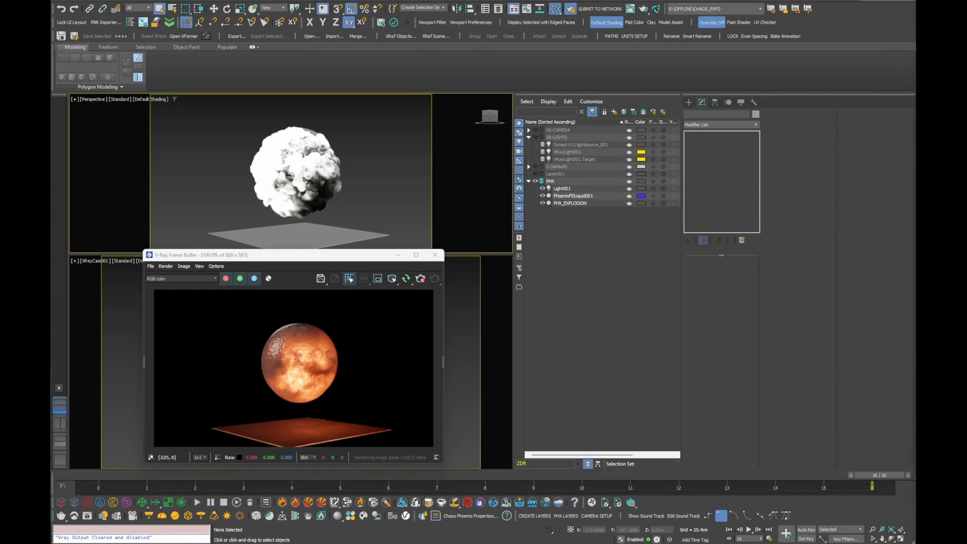
Step: Back in 3ds Max, set the rendering mode of PHX_EXPLOSION to Mesh and stop the running interactive render
click(565, 203)
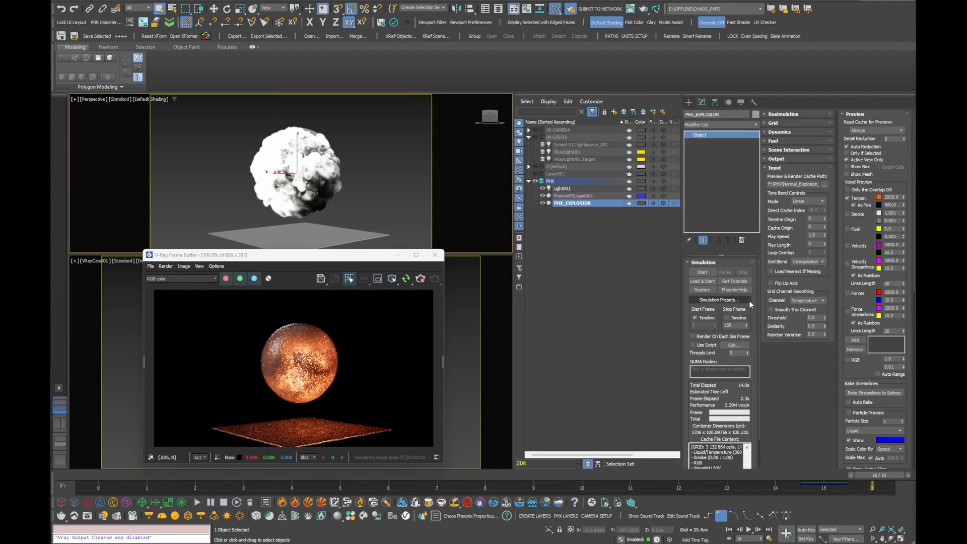
scroll(833, 296, down, 10)
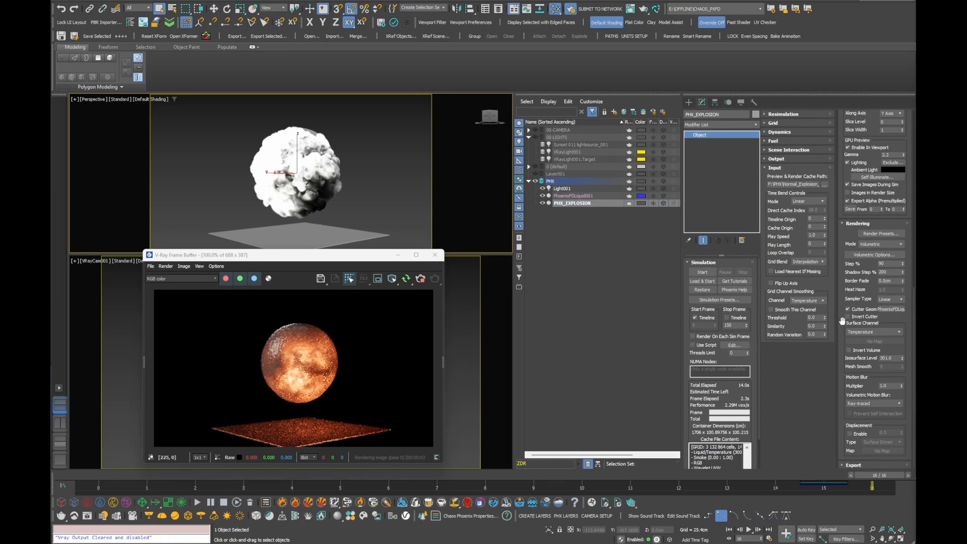
click(888, 244)
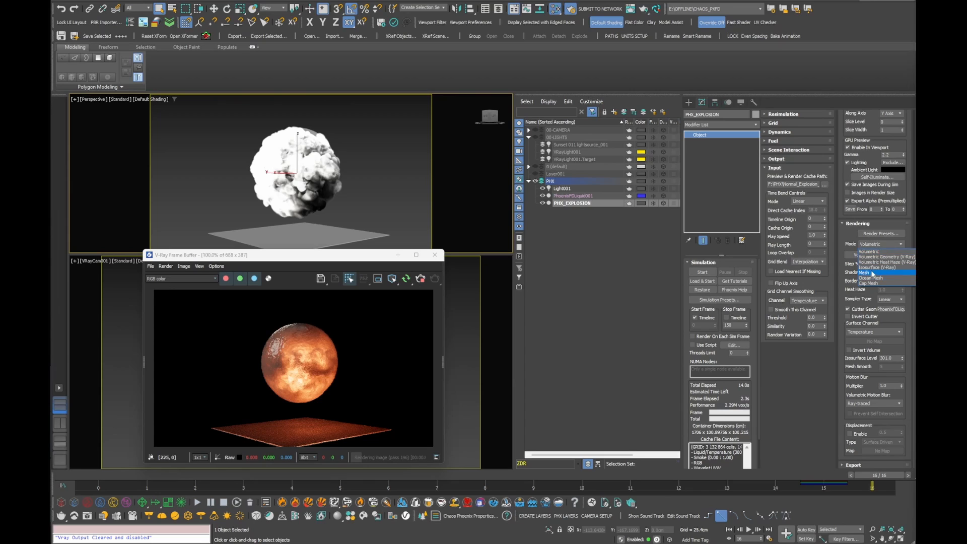
click(872, 272)
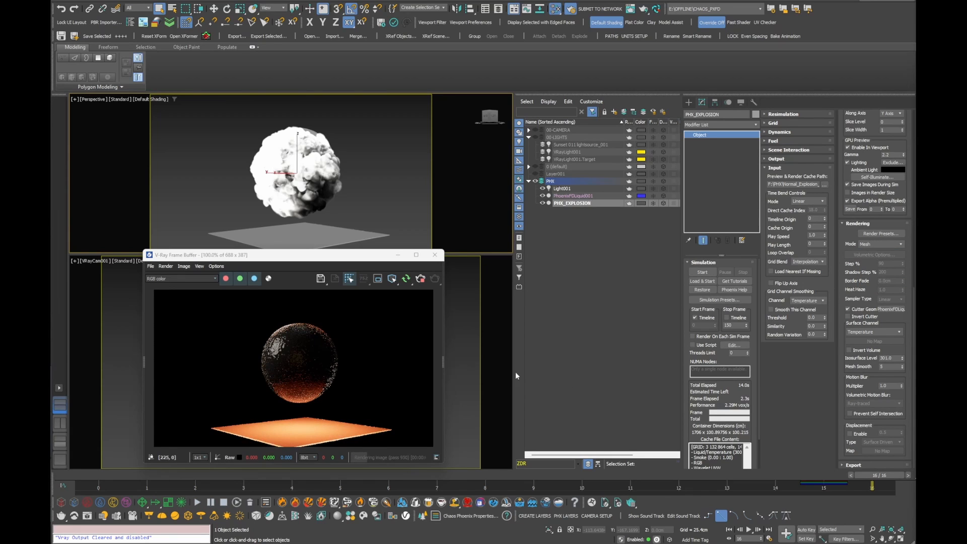
click(420, 279)
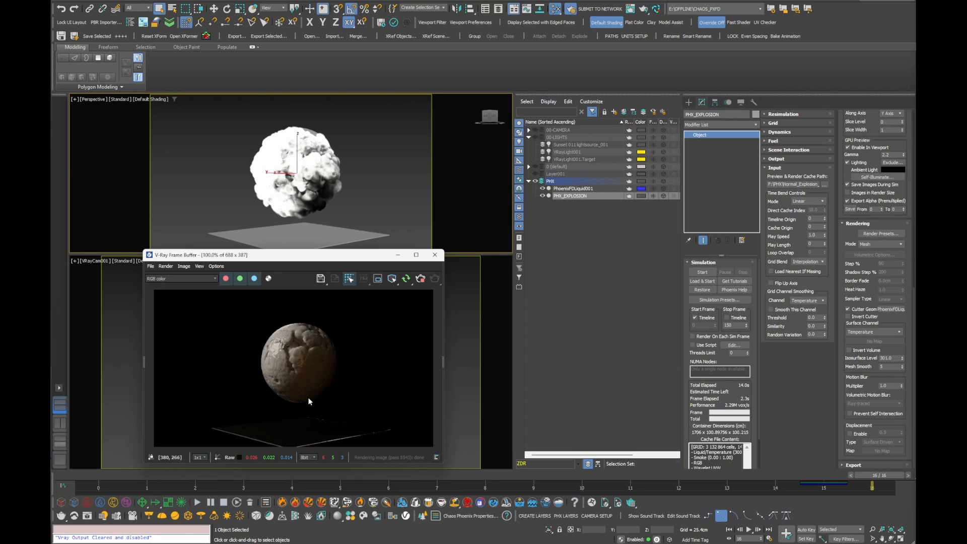
Step: Hide PhoenixFDLiquid001 and disable the cutter geometry on PHX_EXPLOSION
click(543, 188)
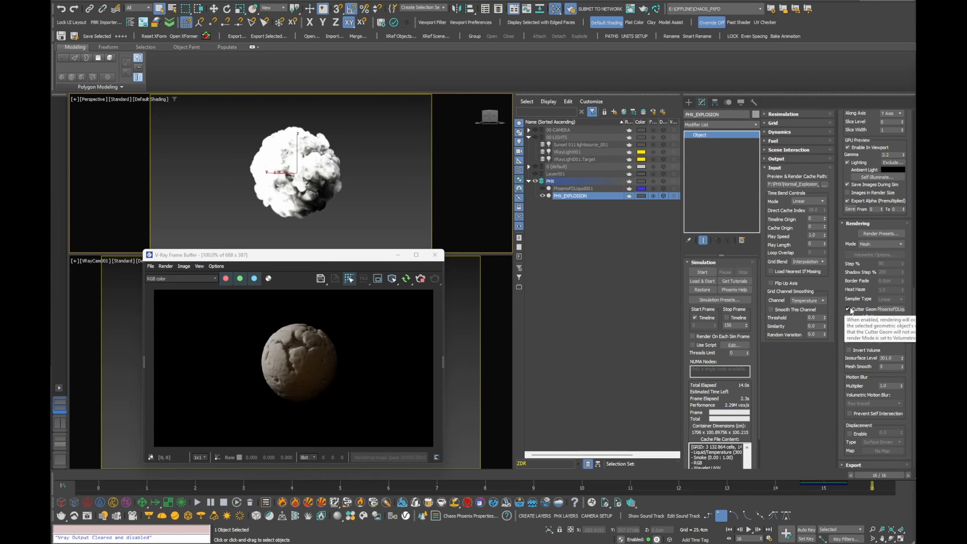
click(850, 310)
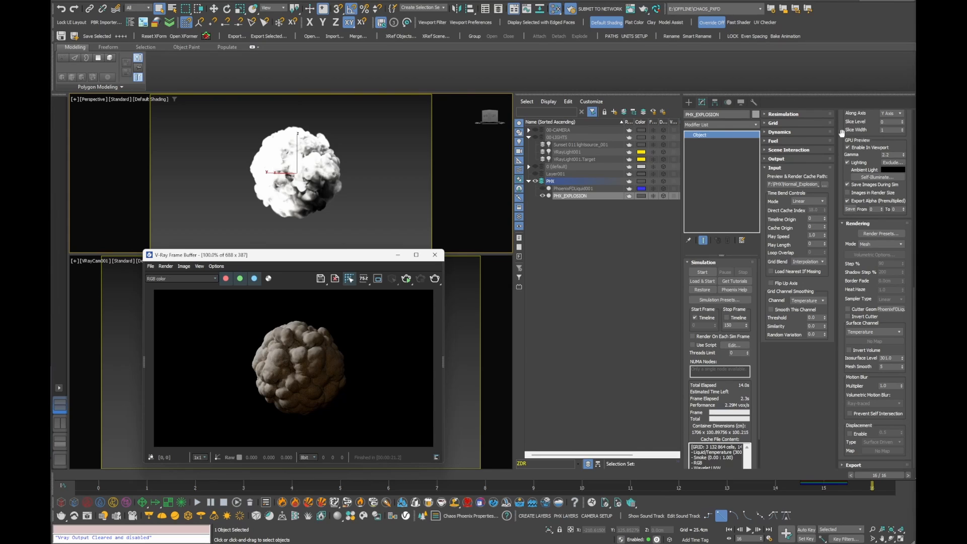
Step: Replace PHX_EXPLOSION's GPU and temperature voxel previews with its mesh preview in the viewport
scroll(841, 155, up, 2)
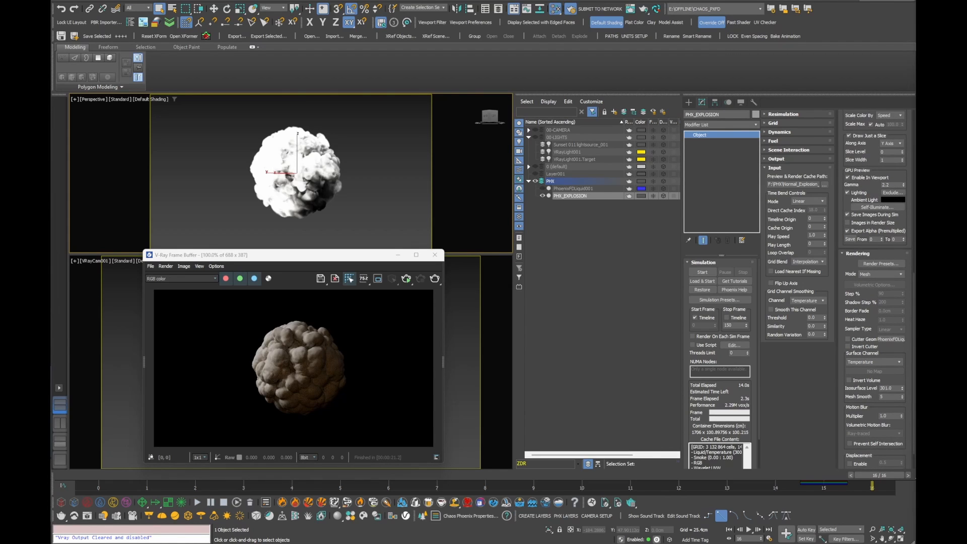
click(847, 177)
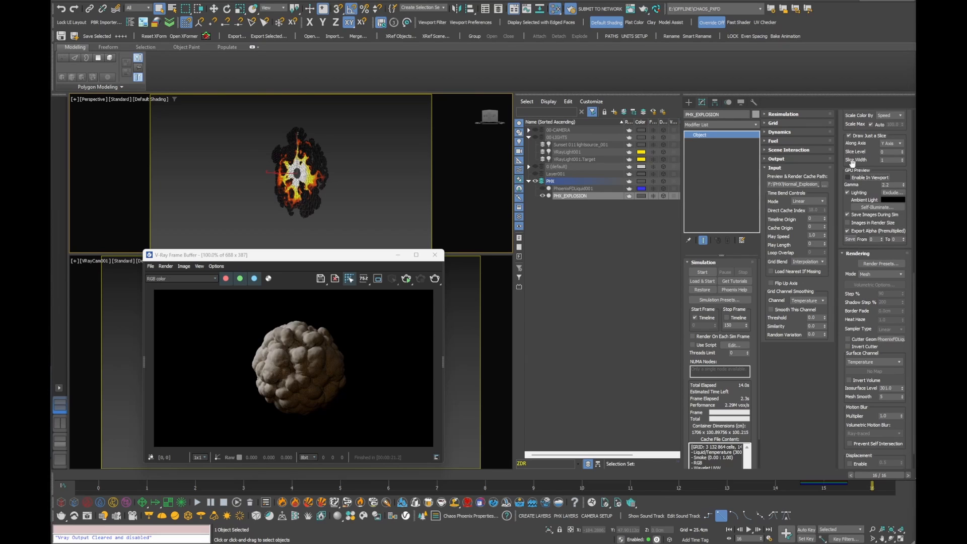
scroll(851, 162, up, 15)
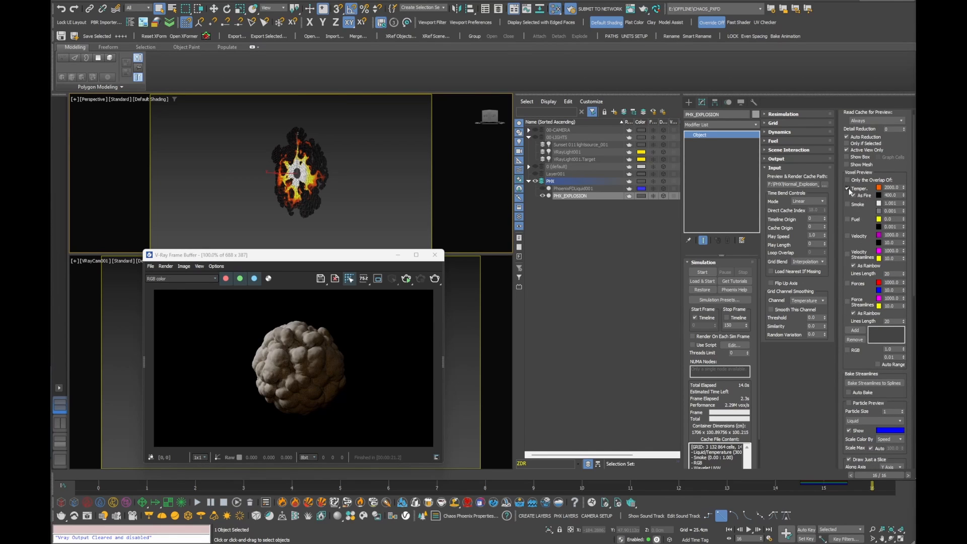
click(852, 188)
click(858, 166)
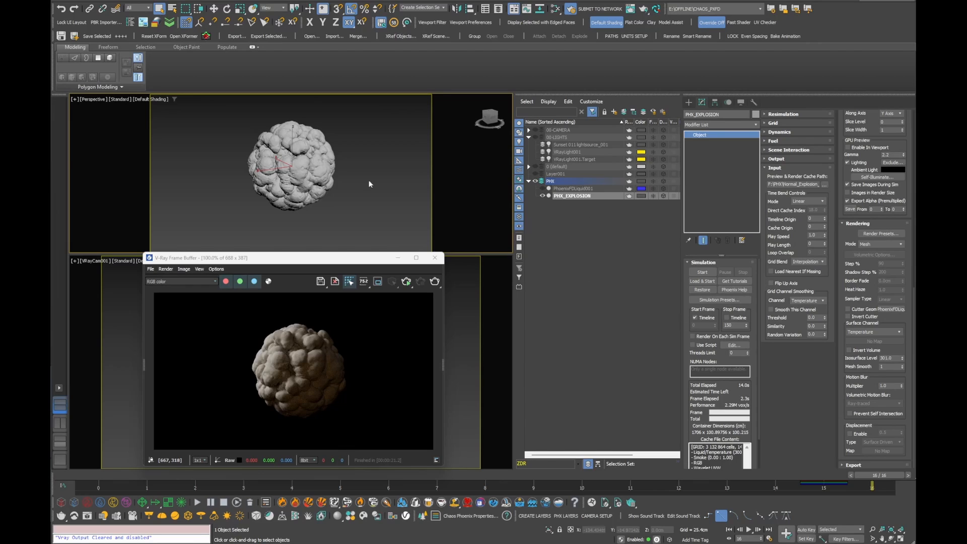
Step: Try Fuel, Speed and Smoke as the surface channel of PHX_EXPLOSION, then return it to Temperature
click(890, 333)
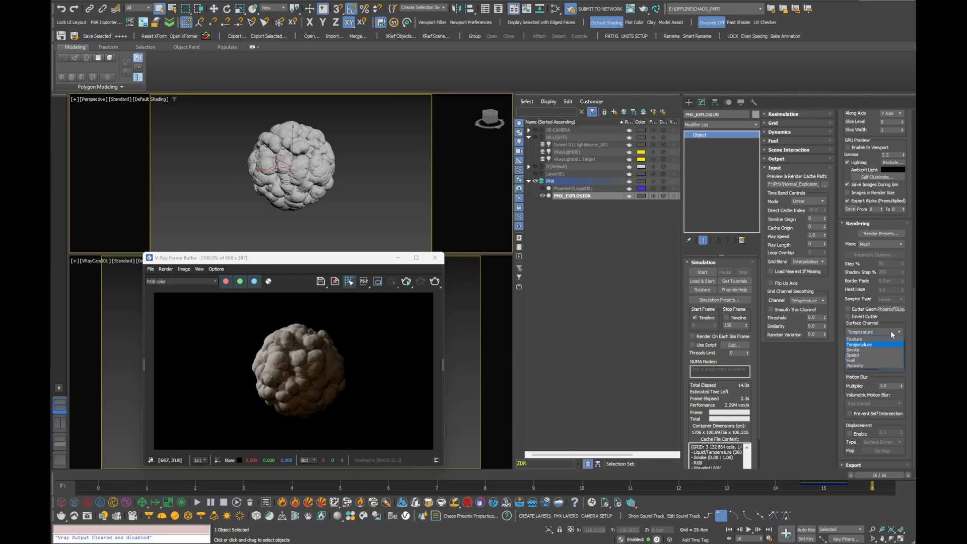
click(854, 360)
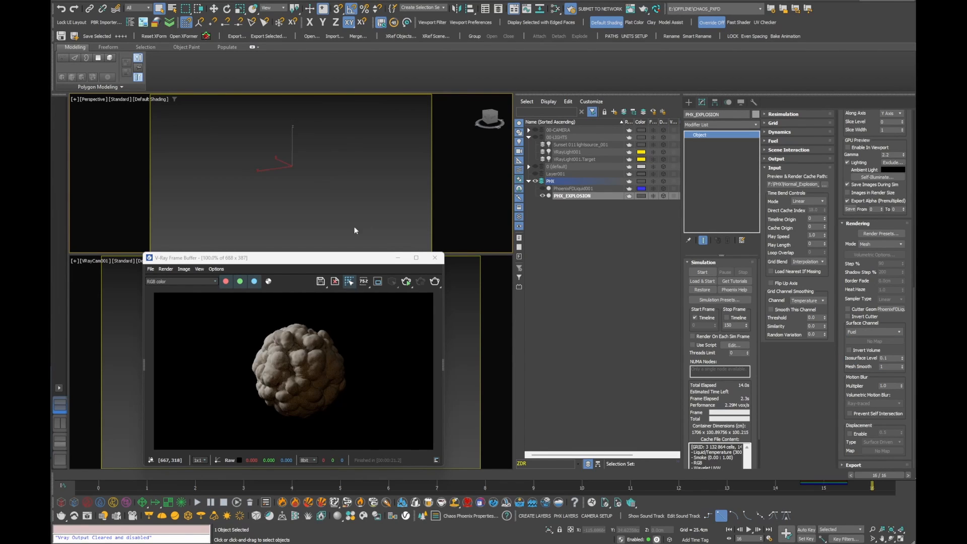
click(877, 332)
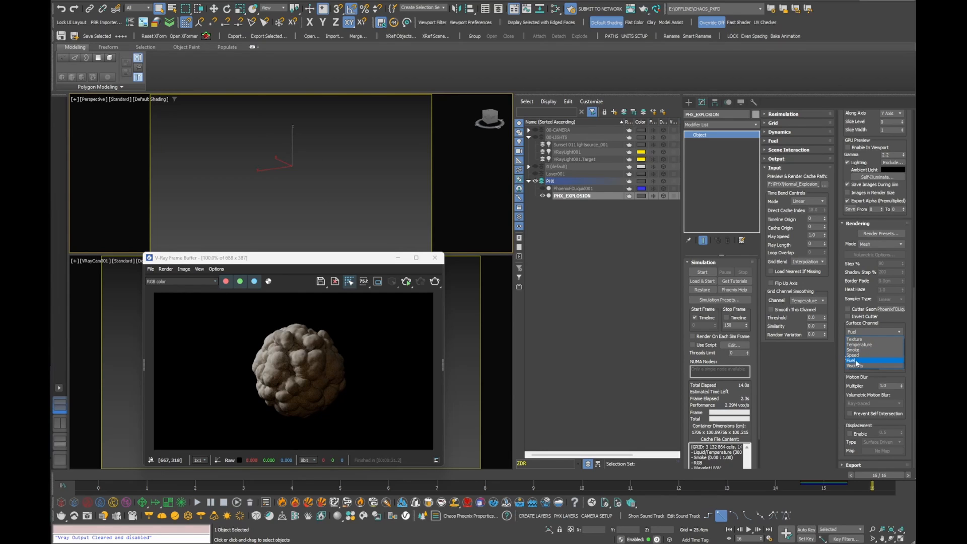
click(859, 355)
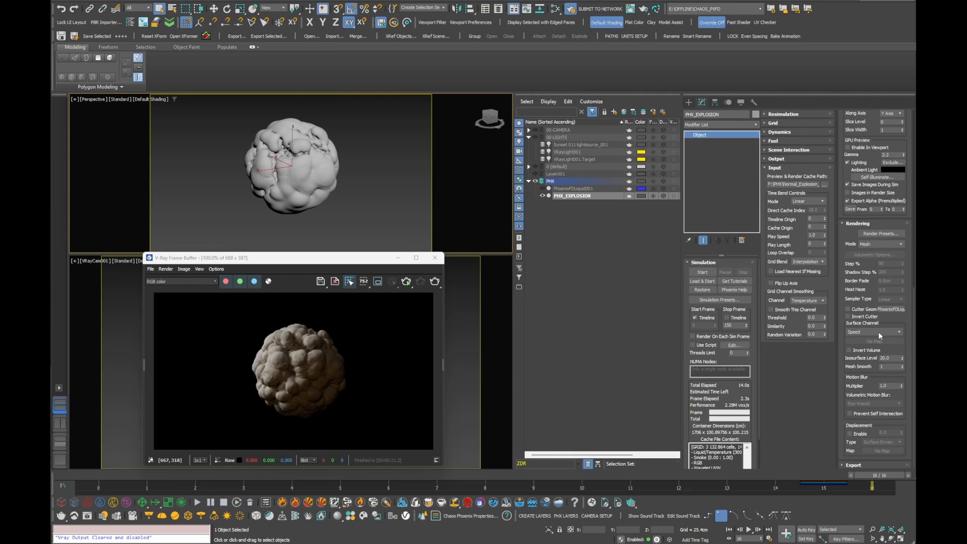
click(879, 333)
click(855, 350)
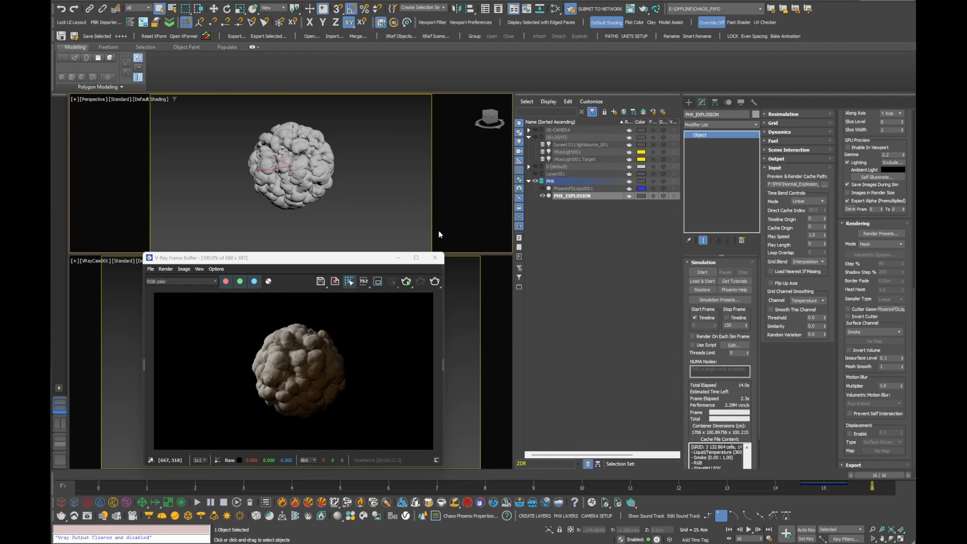
click(889, 334)
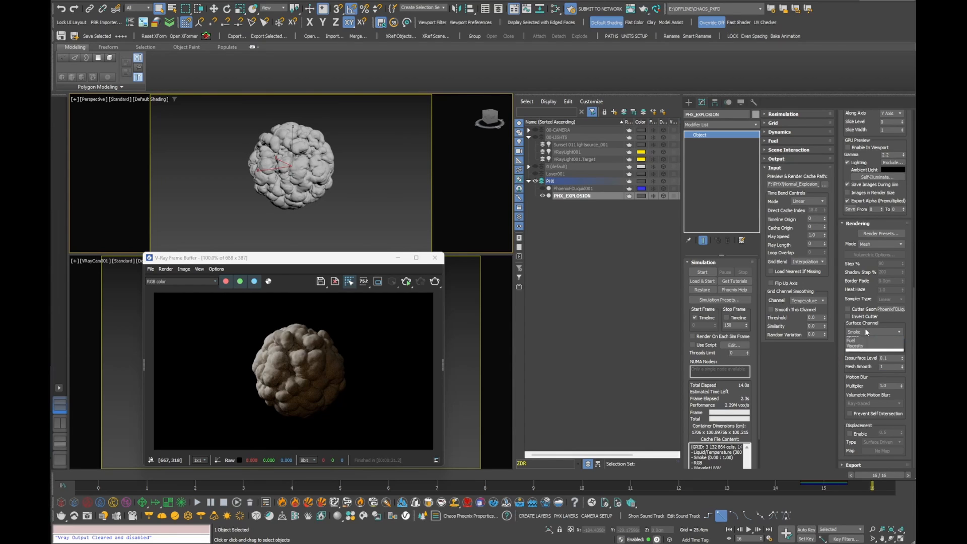
click(861, 344)
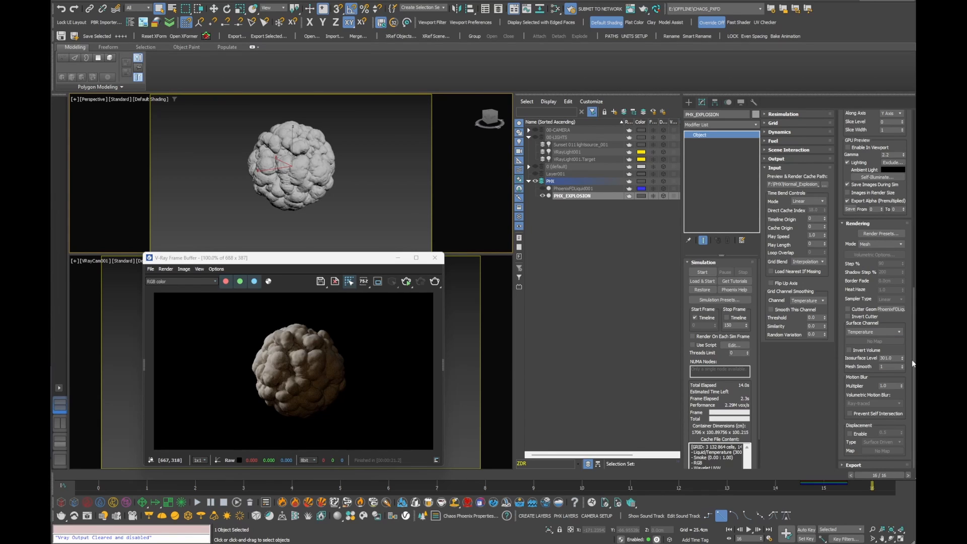
Step: Test a much higher isosurface level and 299 on the Temperature mesh, settling on 301.9999
drag(903, 361, 898, 197)
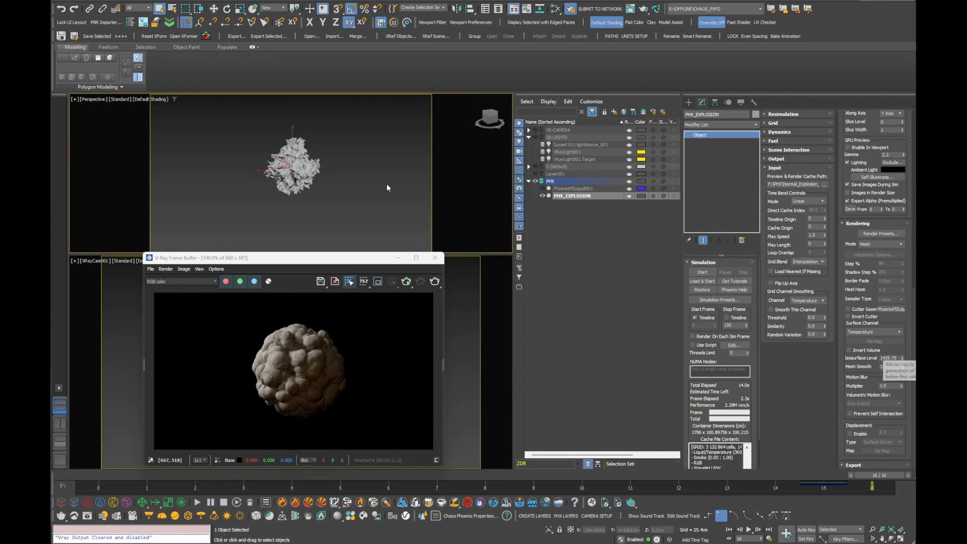
double_click(887, 358)
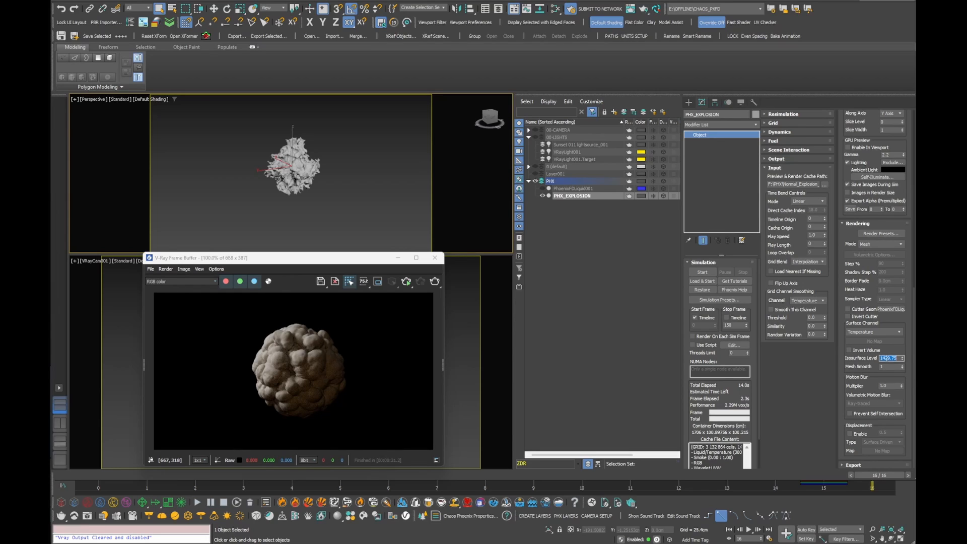
text(30)
key(Return)
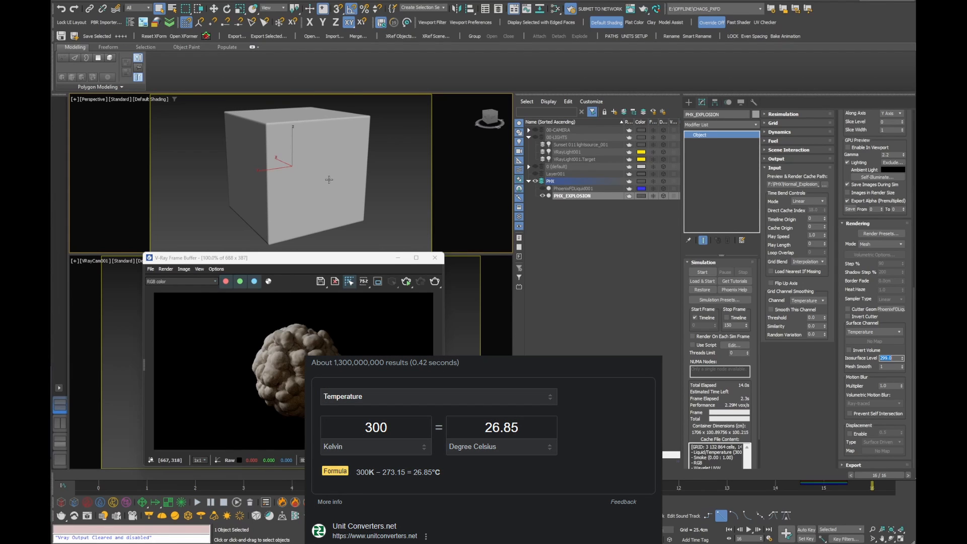
click(902, 356)
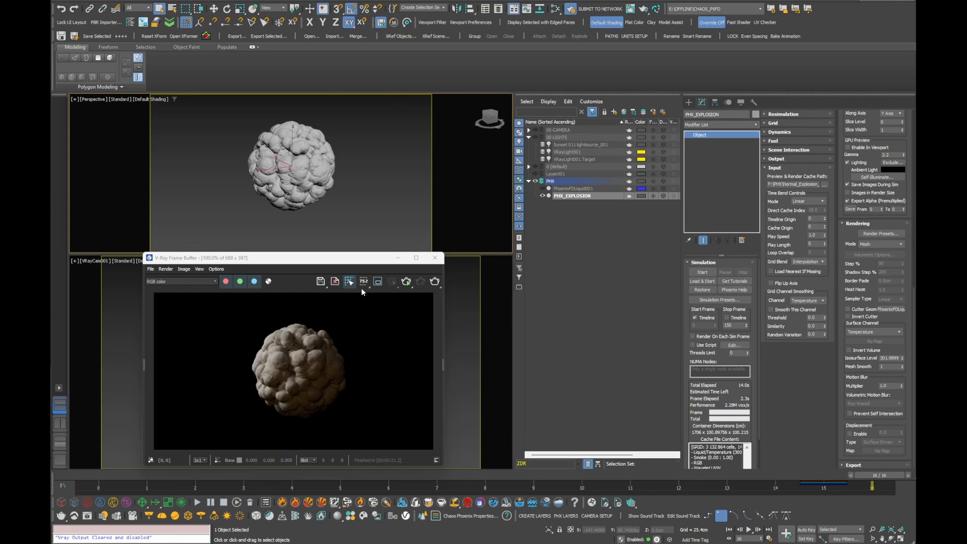
Step: Assign the Material #49 VRayMtl to the explosion mesh, check it in an interactive render and stop rendering
click(406, 281)
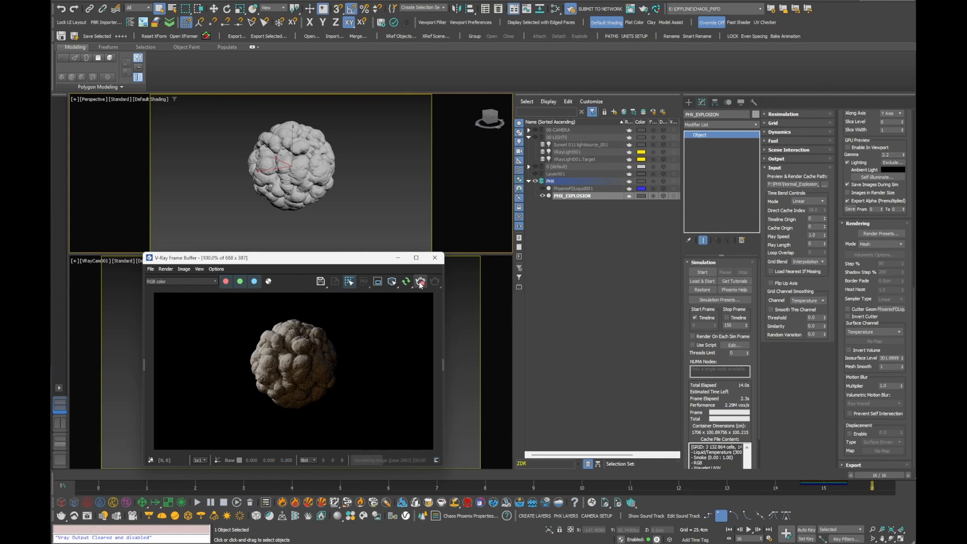
click(421, 283)
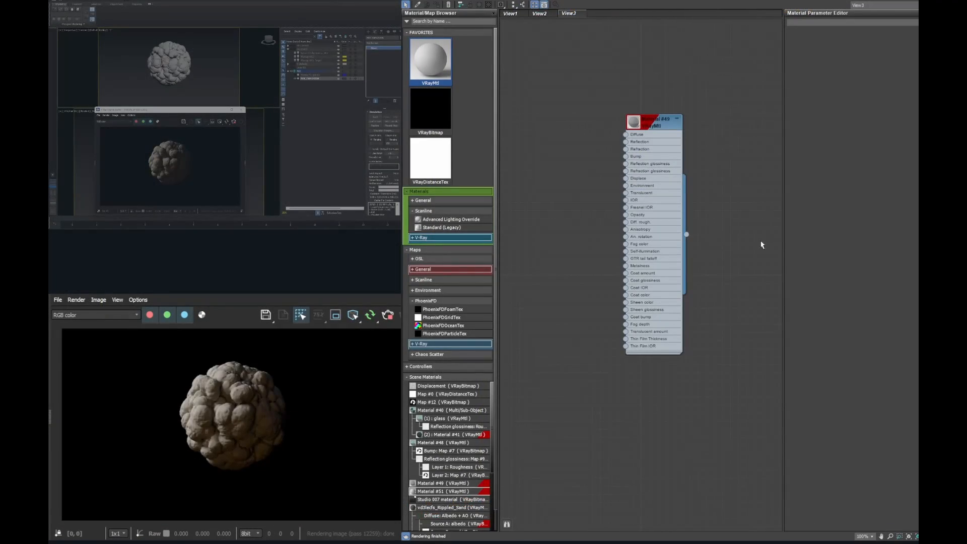
drag(685, 235, 235, 74)
drag(169, 66, 169, 66)
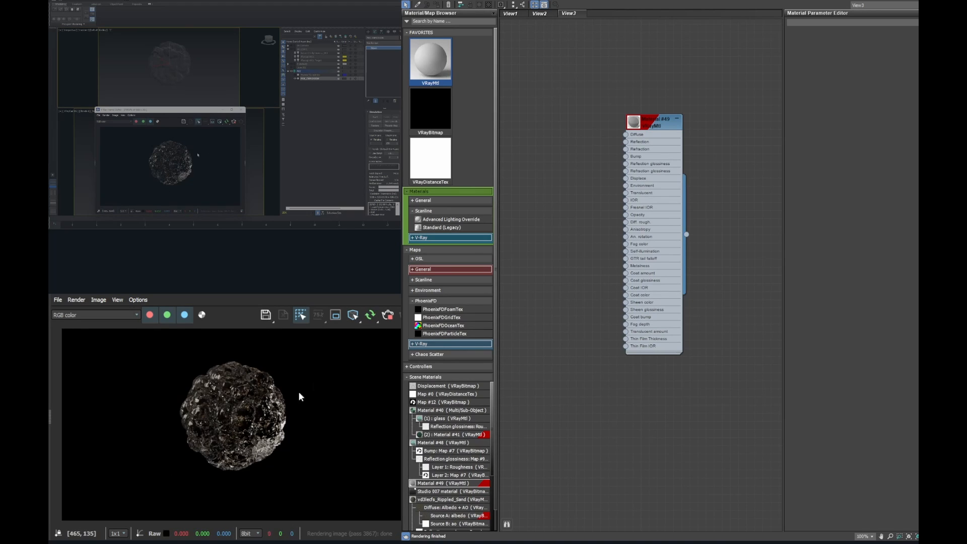
click(387, 319)
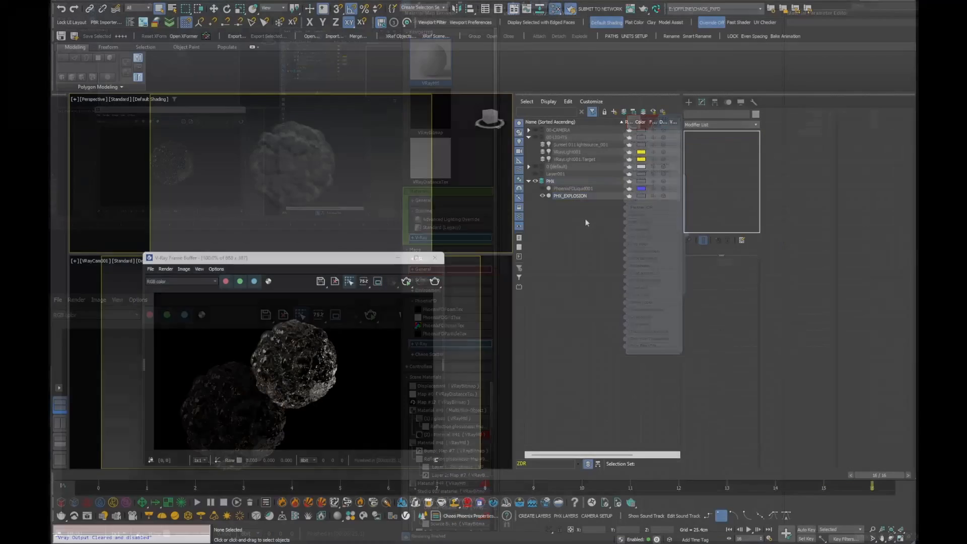
Step: Clone PHX_EXPLOSION as an independent copy named PHX_EXPLOSION001
click(577, 196)
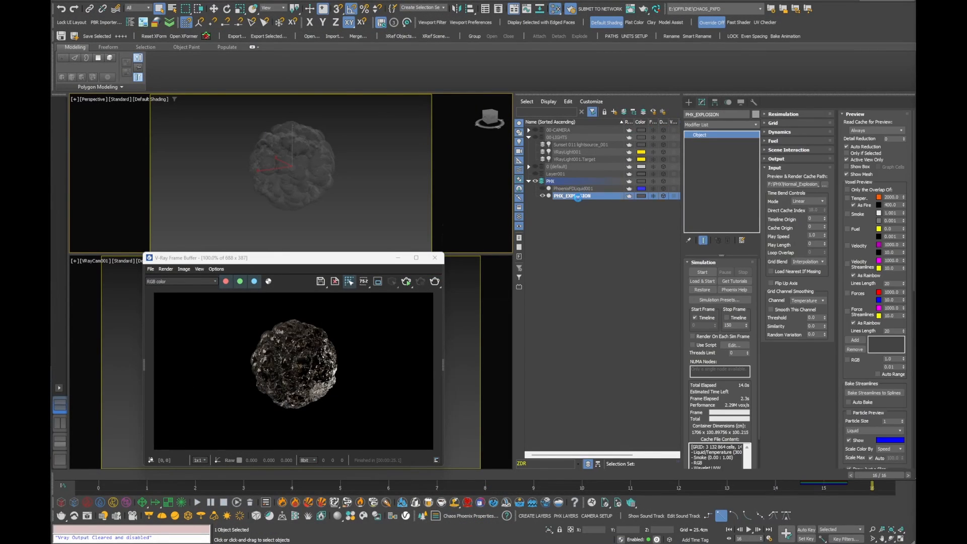
key(ctrl+v)
click(477, 285)
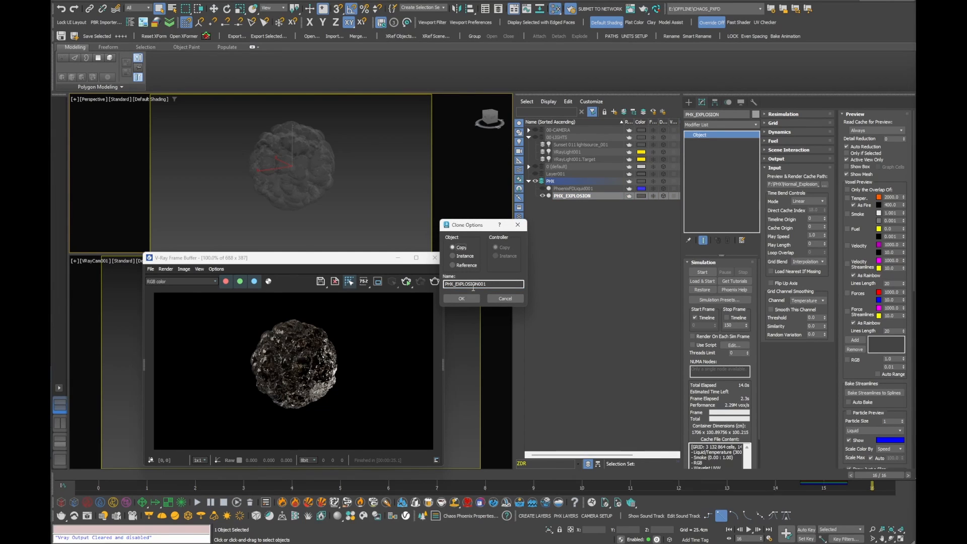
click(472, 300)
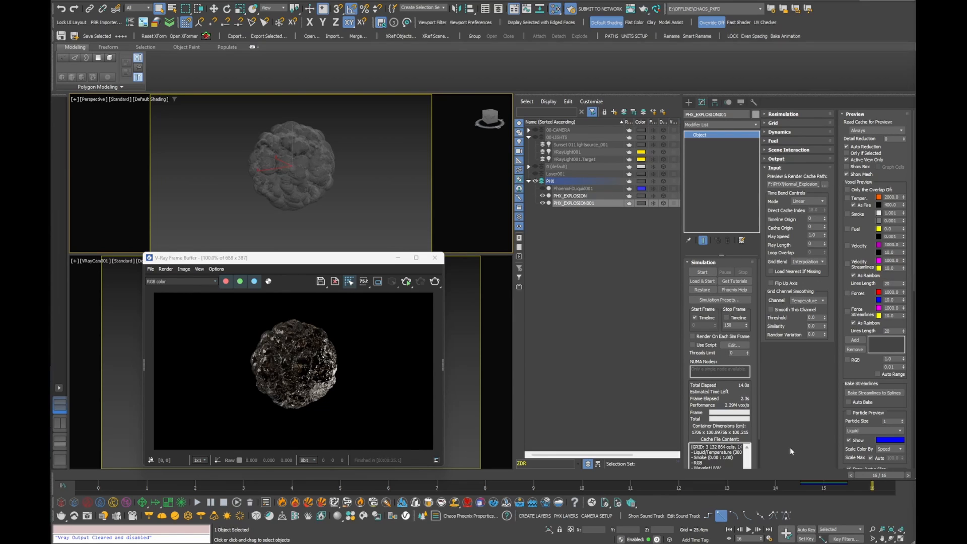
Step: Set the rendering mode of PHX_EXPLOSION001 to Volumetric and start an interactive render of the fire inside the mesh
scroll(843, 423, down, 5)
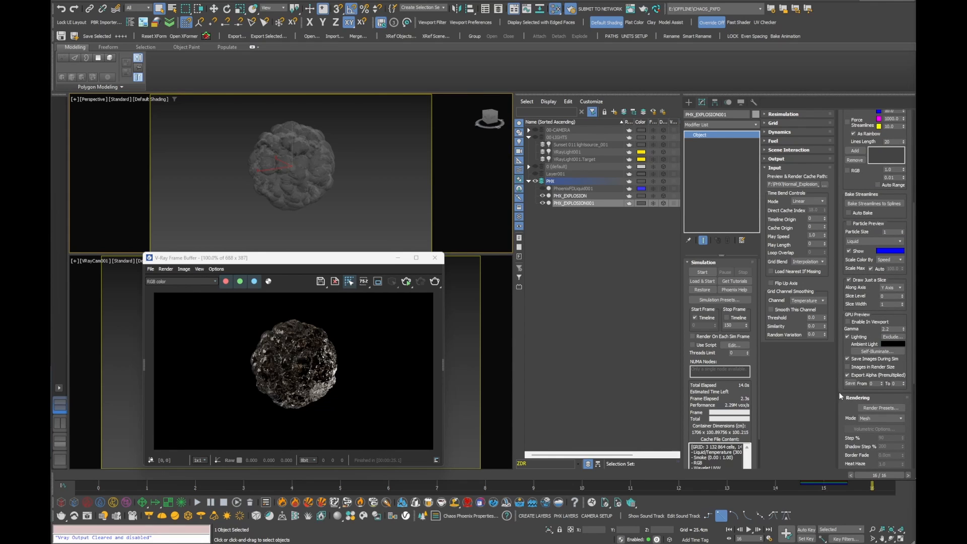
scroll(841, 403, down, 2)
click(874, 342)
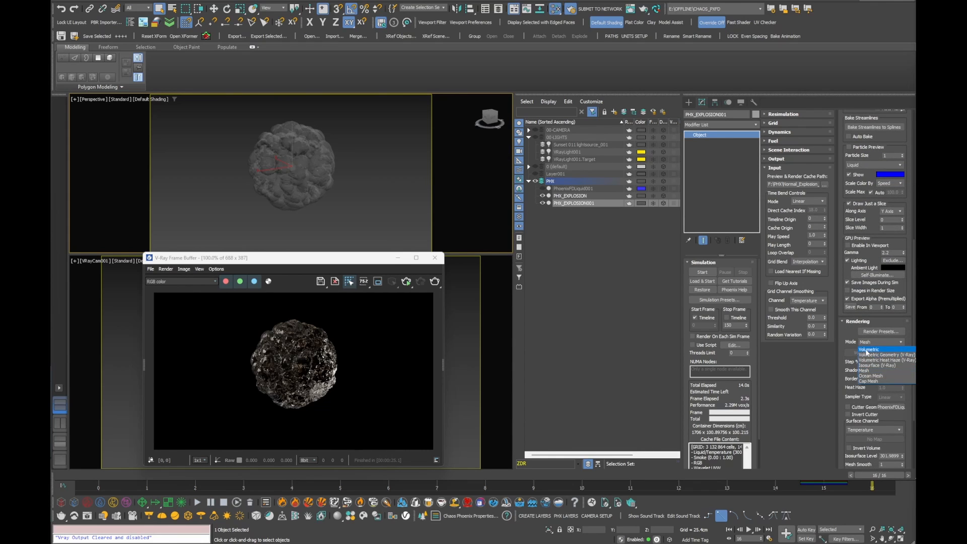
click(867, 350)
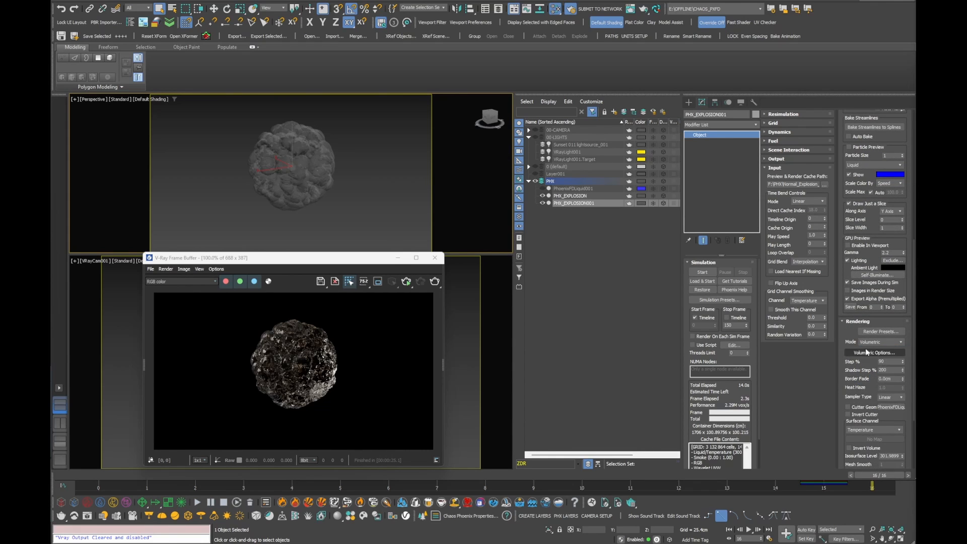
click(406, 284)
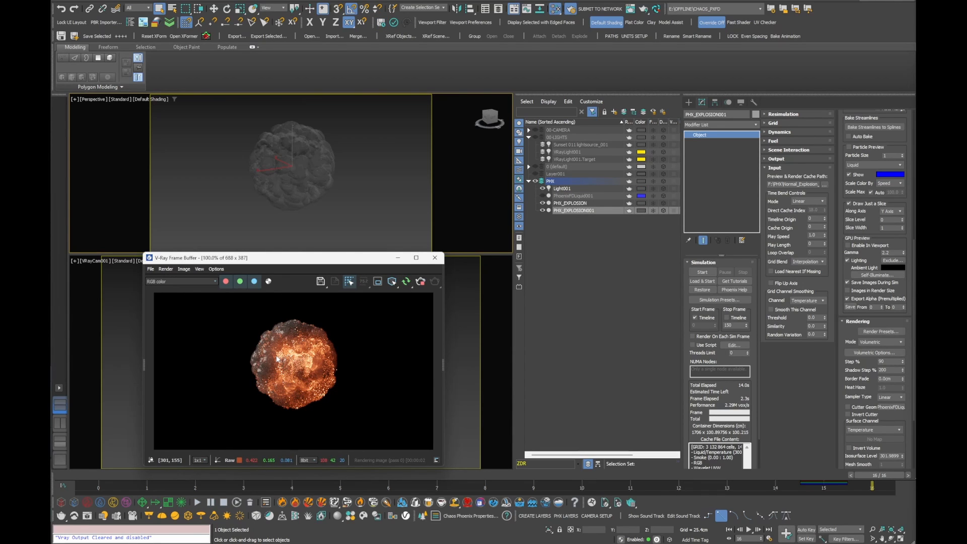
Step: Enable Invert Volume on PHX_EXPLOSION and inspect the rendered fire inside the cube-shaped mesh from another angle
click(578, 203)
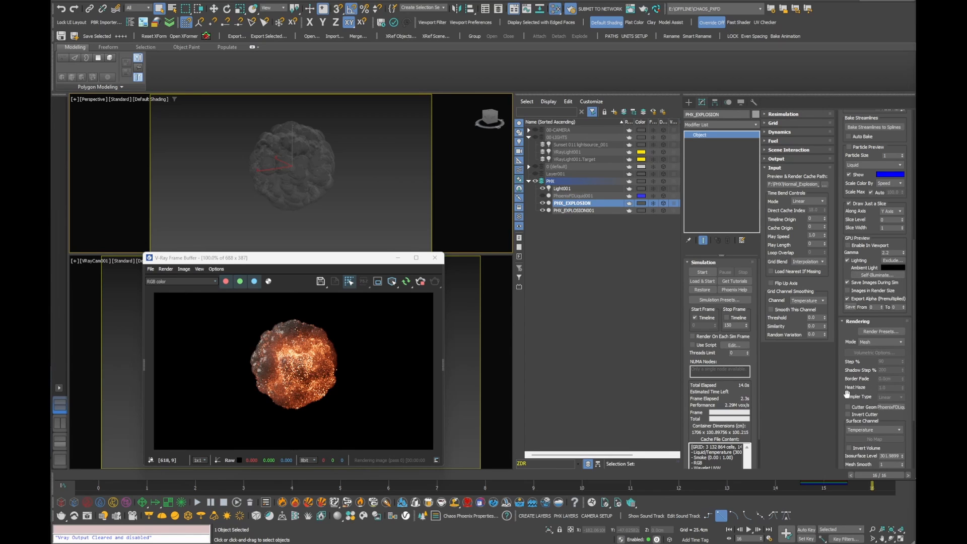
scroll(844, 386, down, 3)
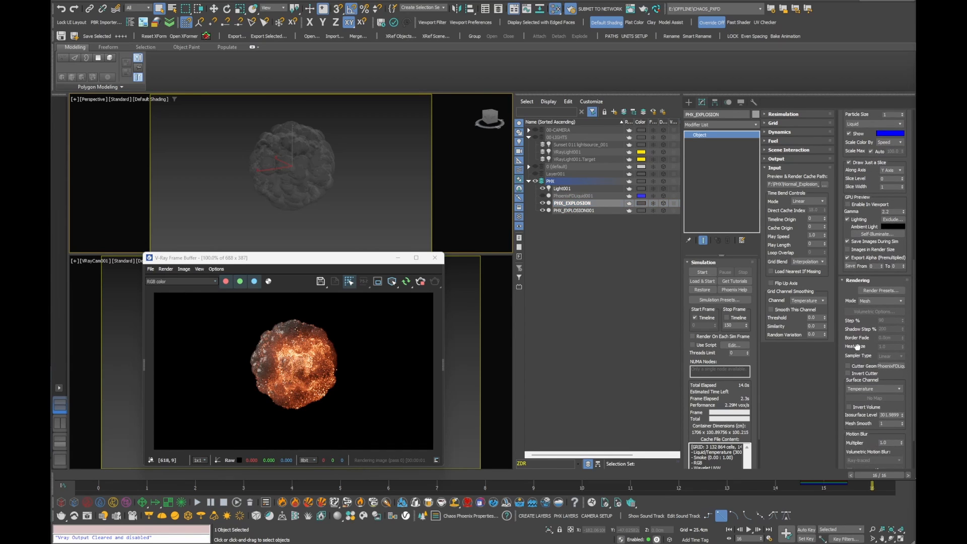
click(859, 405)
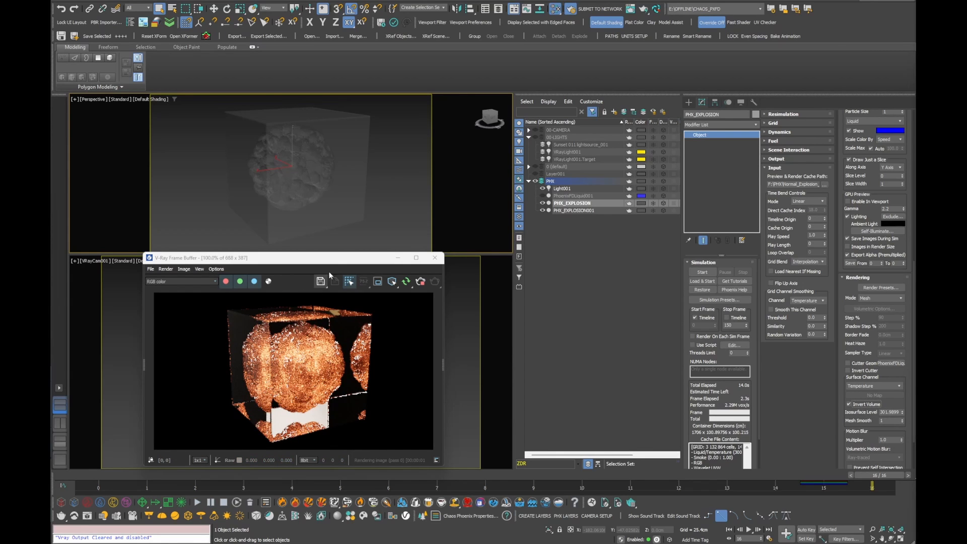
alt+middle_drag(292, 186, 306, 178)
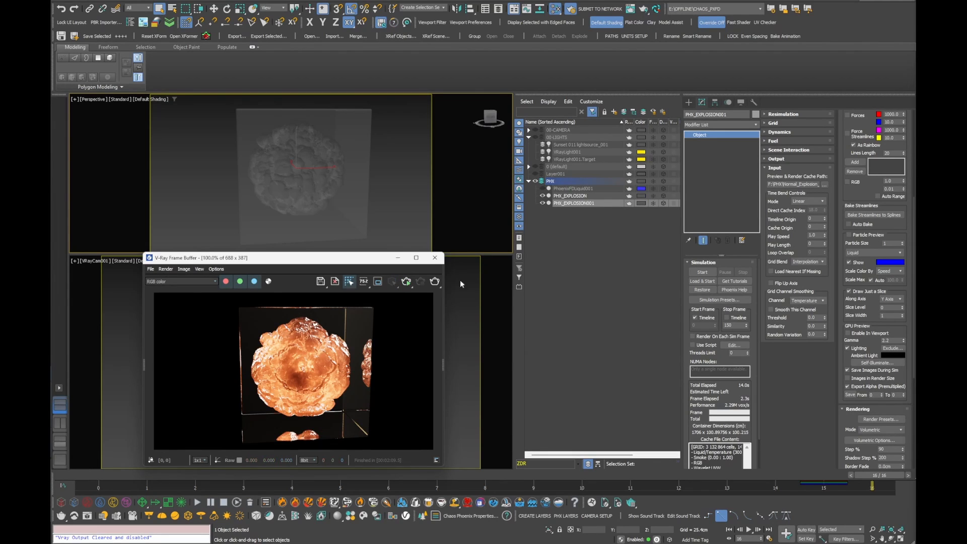
Step: Delete the volumetric copy PHX_EXPLOSION001 and render the inverted PHX_EXPLOSION mesh on its own
click(582, 202)
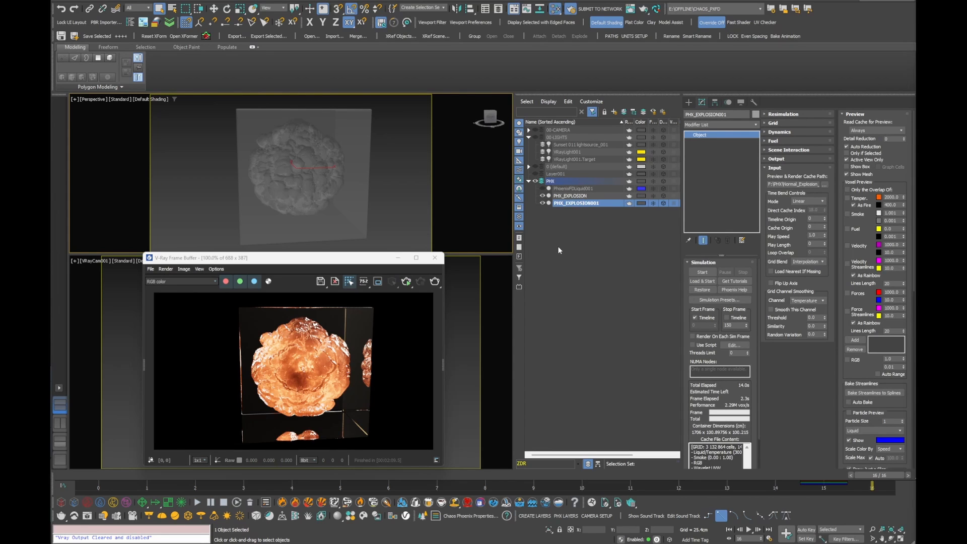
click(582, 203)
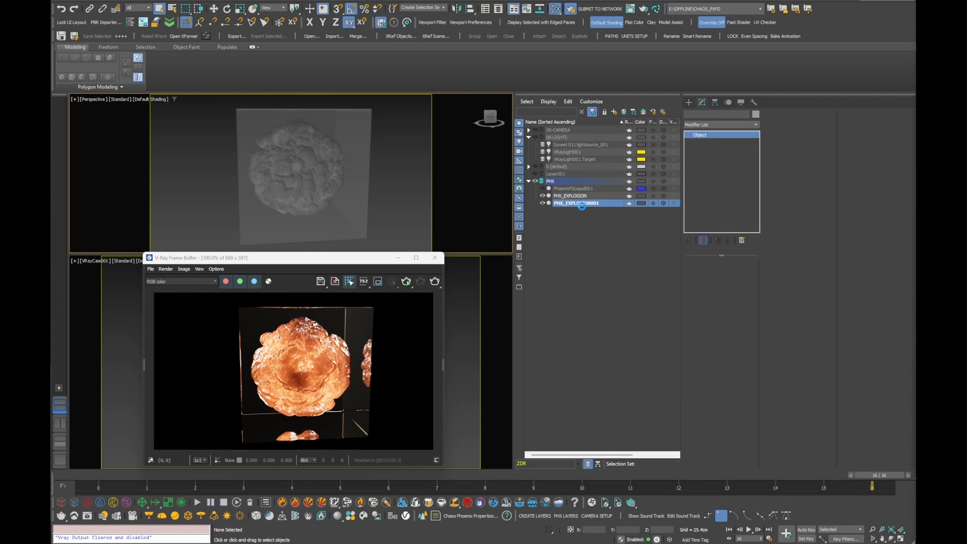
click(406, 283)
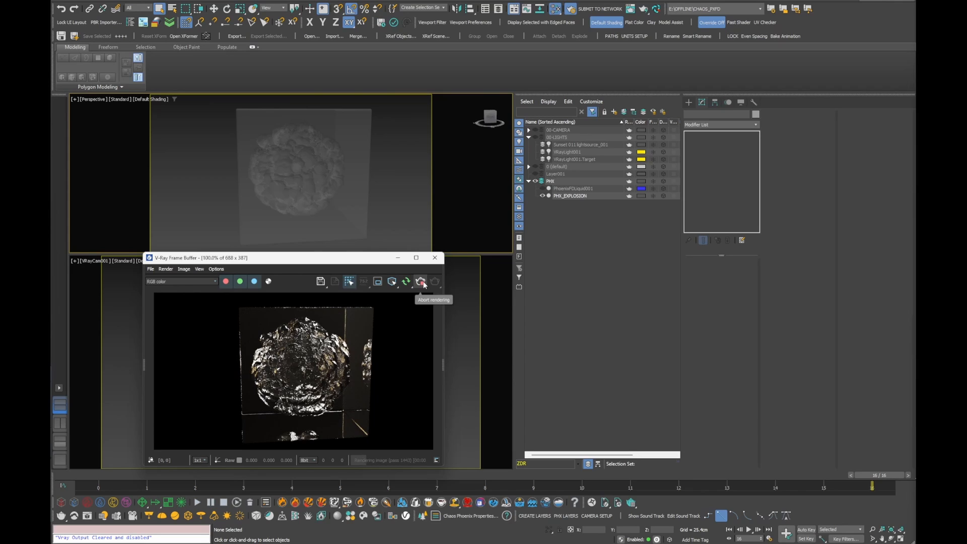
Step: Stop the interactive render, create a Phoenix VoxelShader beside the explosion mesh, and restart the interactive render
click(421, 282)
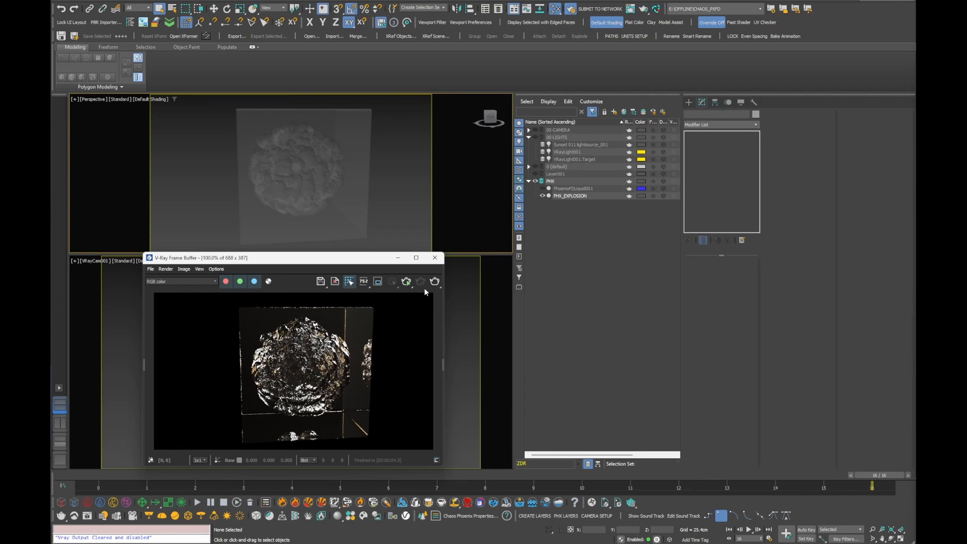
click(688, 102)
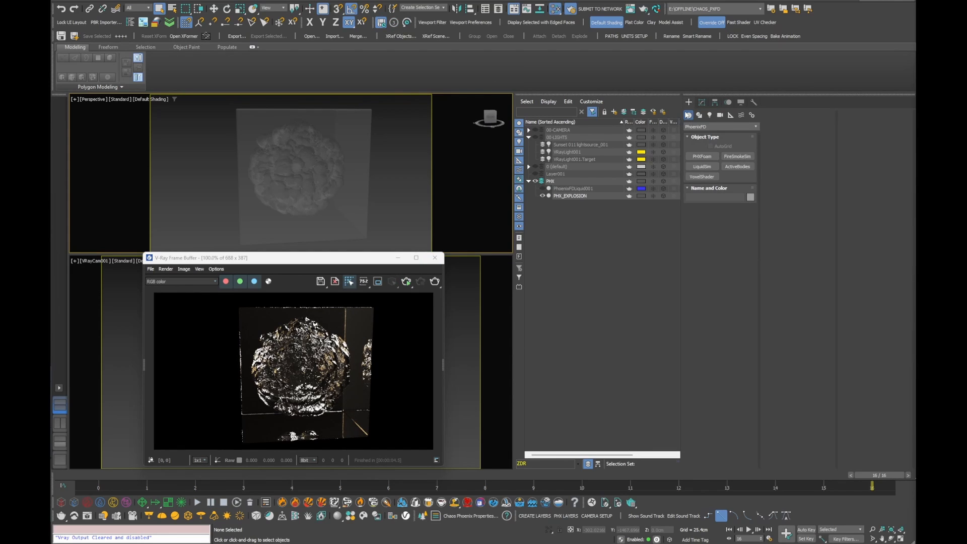
click(698, 127)
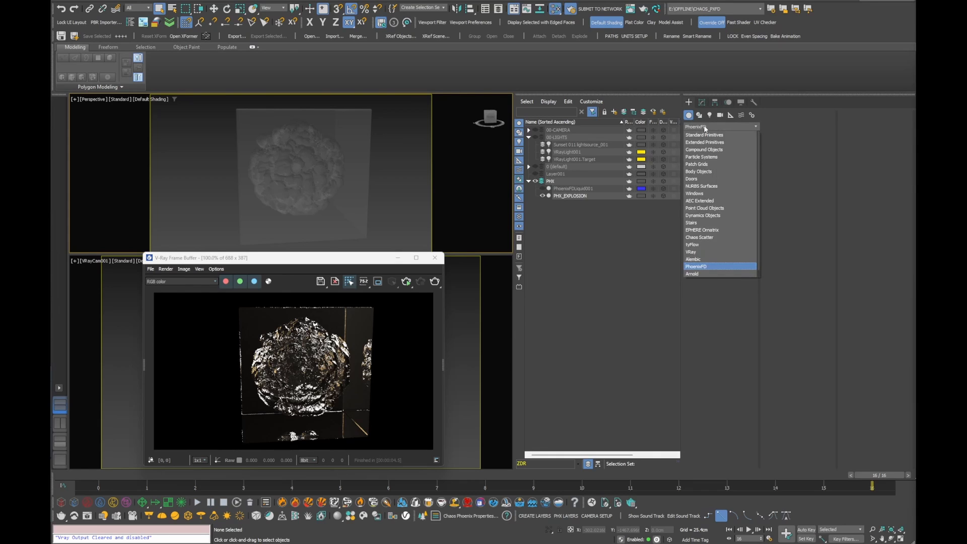
click(703, 126)
click(702, 177)
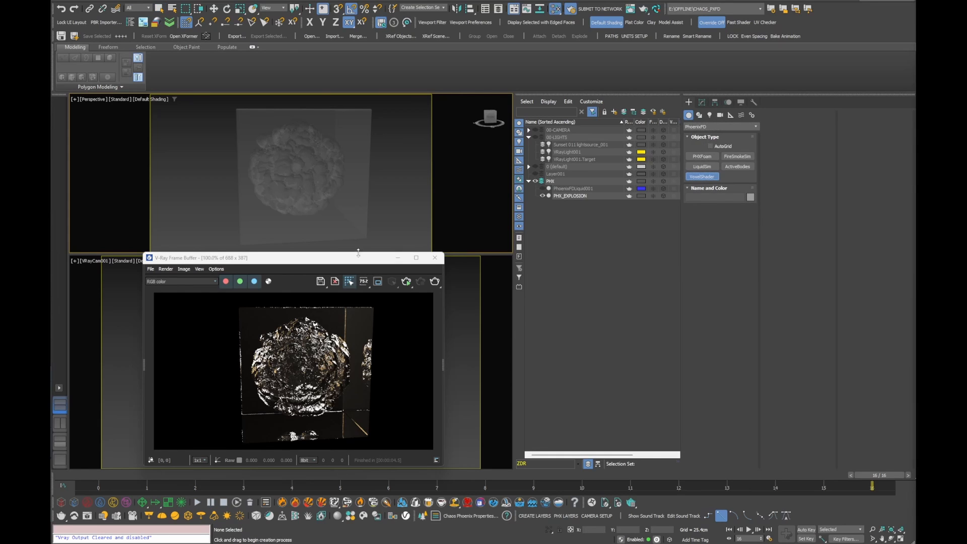
click(402, 194)
click(406, 281)
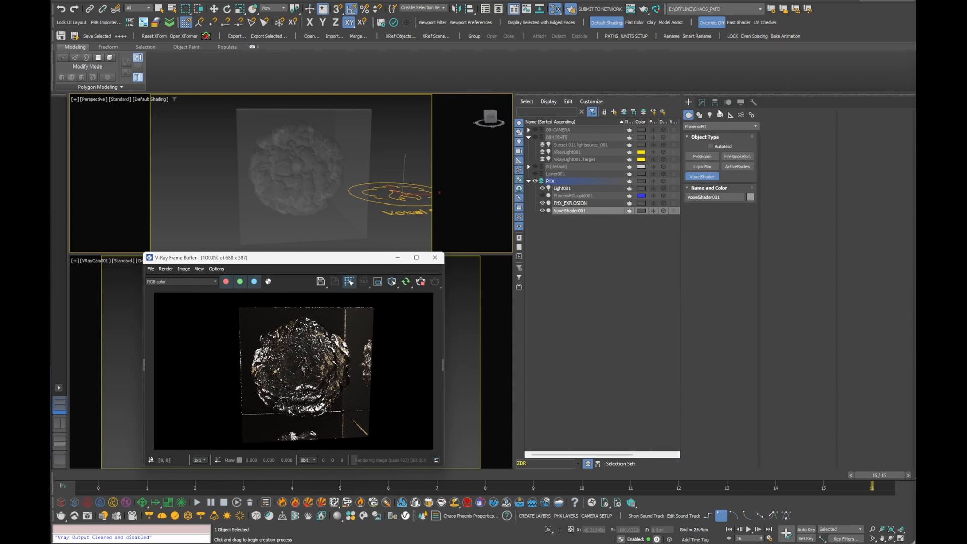
Step: Assign PHX_EXPLOSION as the voxel grid of the VoxelShader
click(702, 102)
click(732, 272)
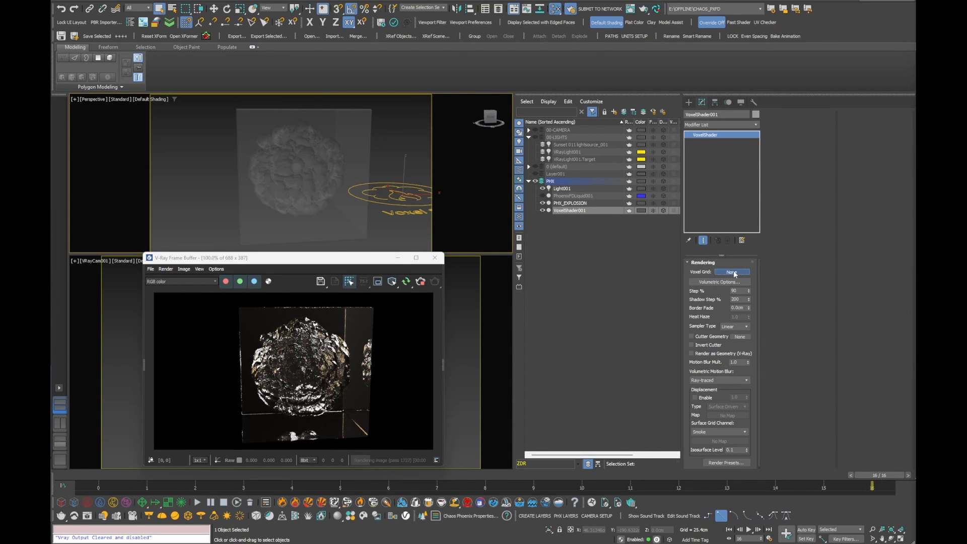
click(569, 203)
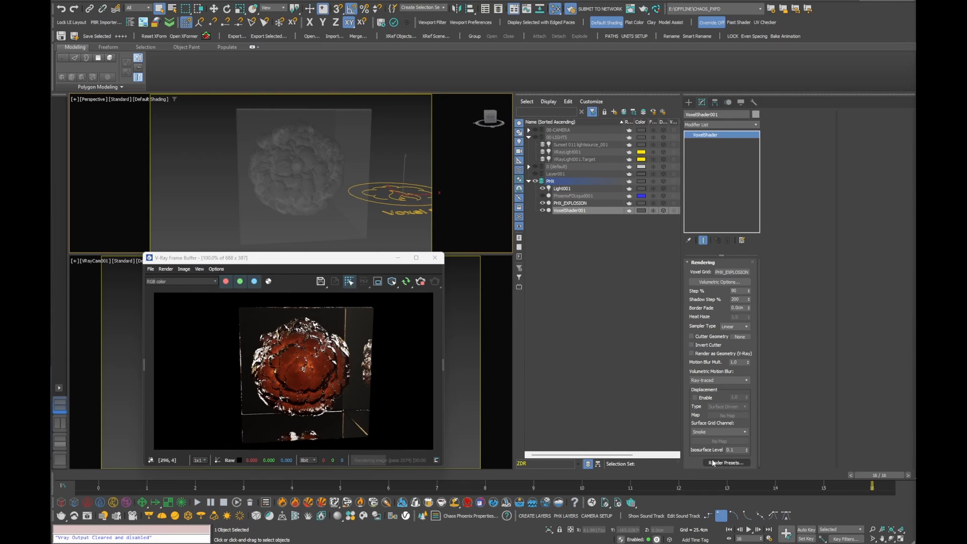
Step: In the VoxelShader's volumetric fire settings, set Physically Based to 0.2 and Fire Multiplier to 50
scroll(707, 300, down, 1)
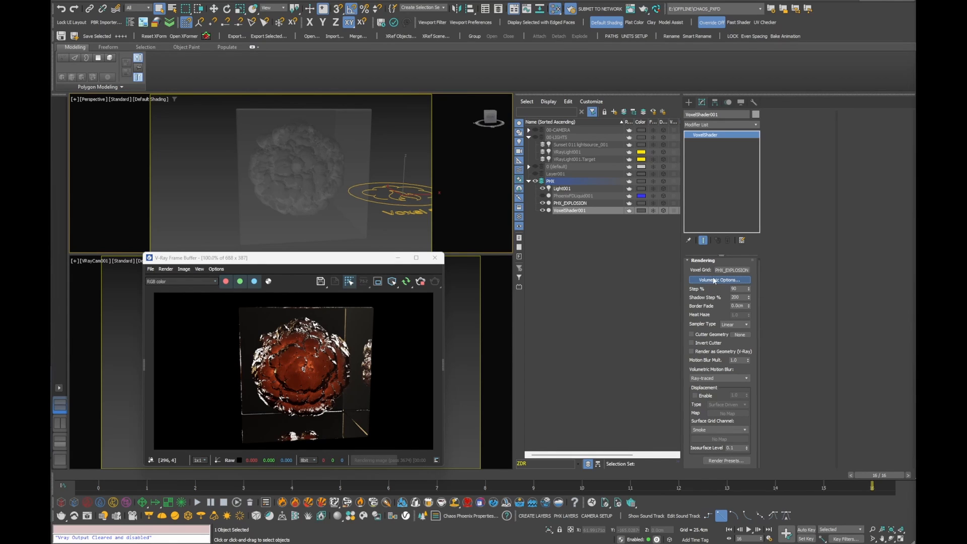
click(714, 280)
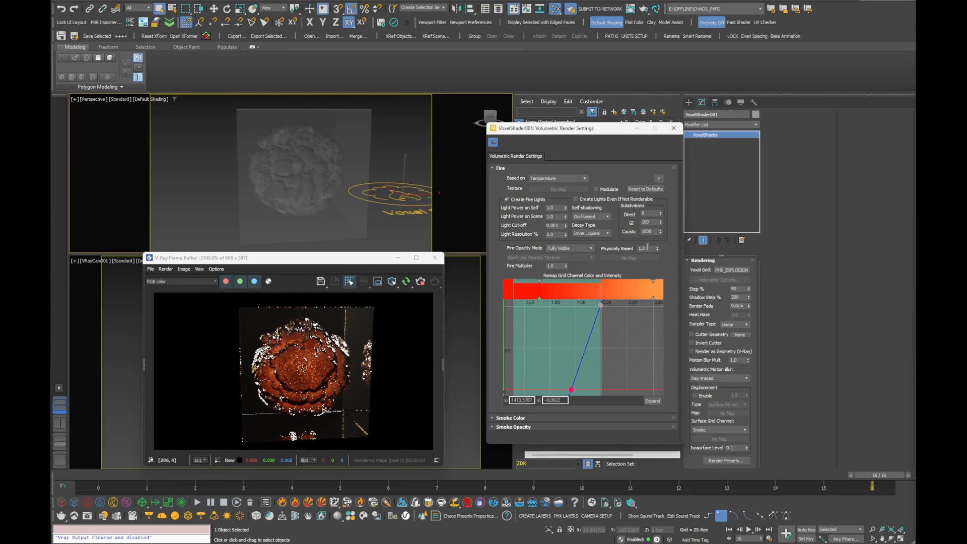
double_click(647, 248)
text(0.2)
key(Return)
double_click(555, 265)
text(50)
key(Return)
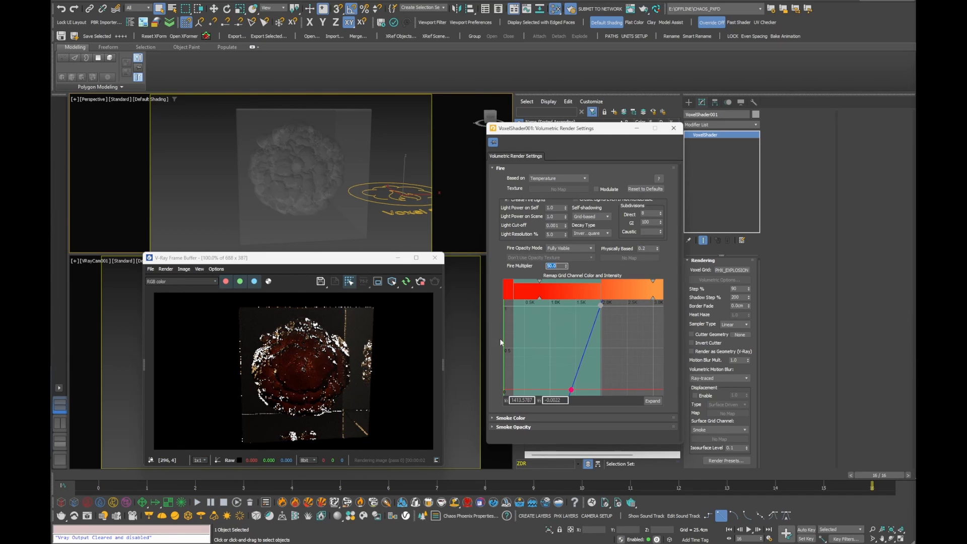
Step: Reshape the VoxelShader's smoke opacity curve into an S-shape by adding a low middle point and a high upper point
click(504, 427)
click(545, 267)
click(539, 285)
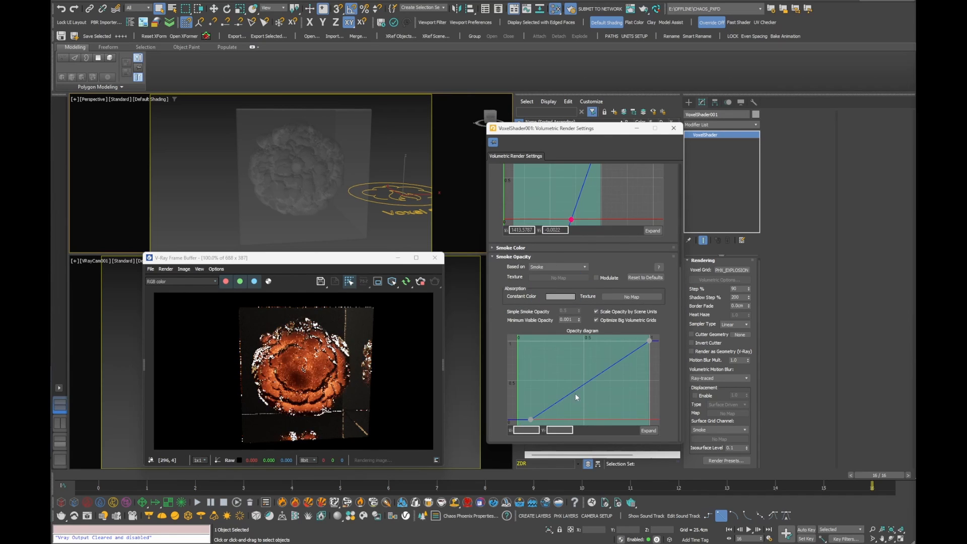
double_click(572, 393)
drag(571, 393, 584, 409)
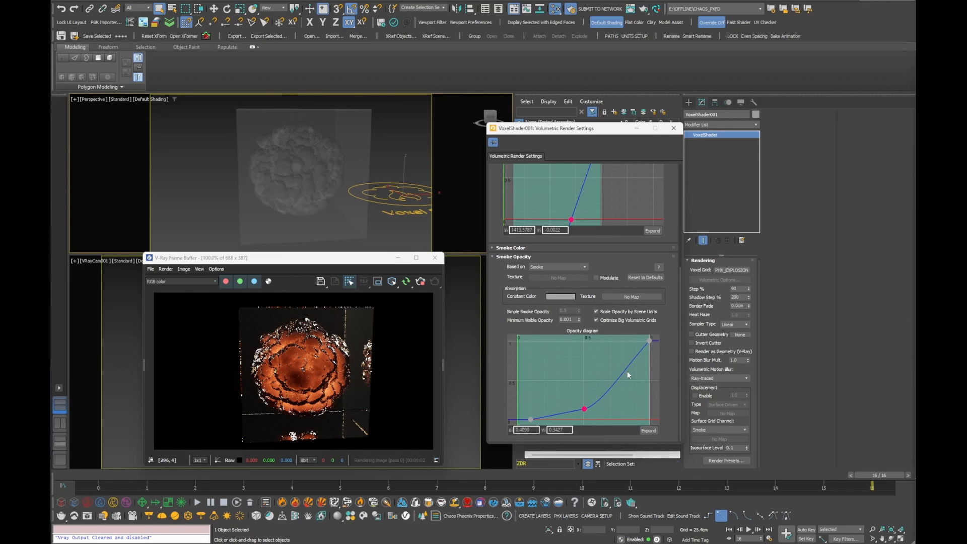
double_click(628, 375)
drag(629, 374, 608, 352)
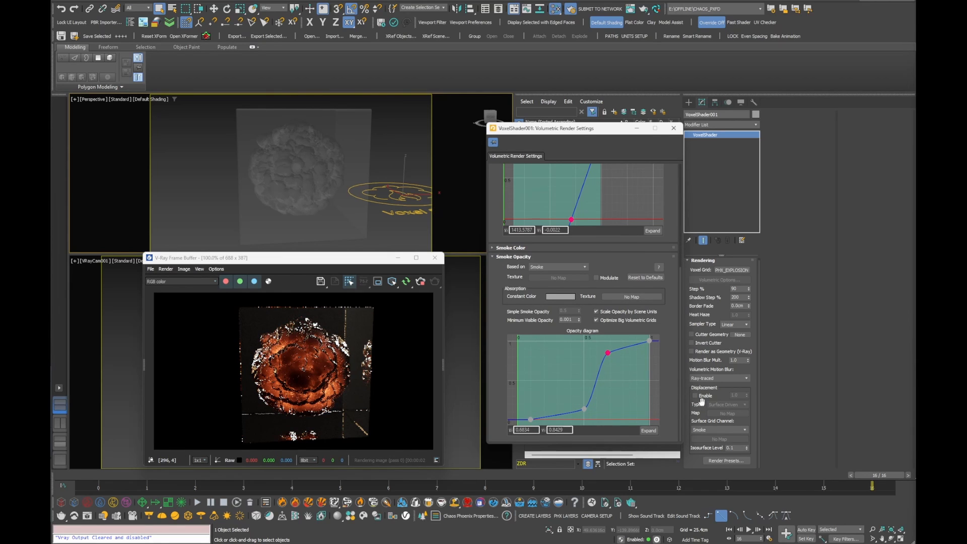
Step: Darken the VoxelShader's constant smoke absorption color slightly and lower the upper opacity curve point, then close the volumetric settings
click(561, 297)
drag(503, 258, 497, 258)
click(525, 289)
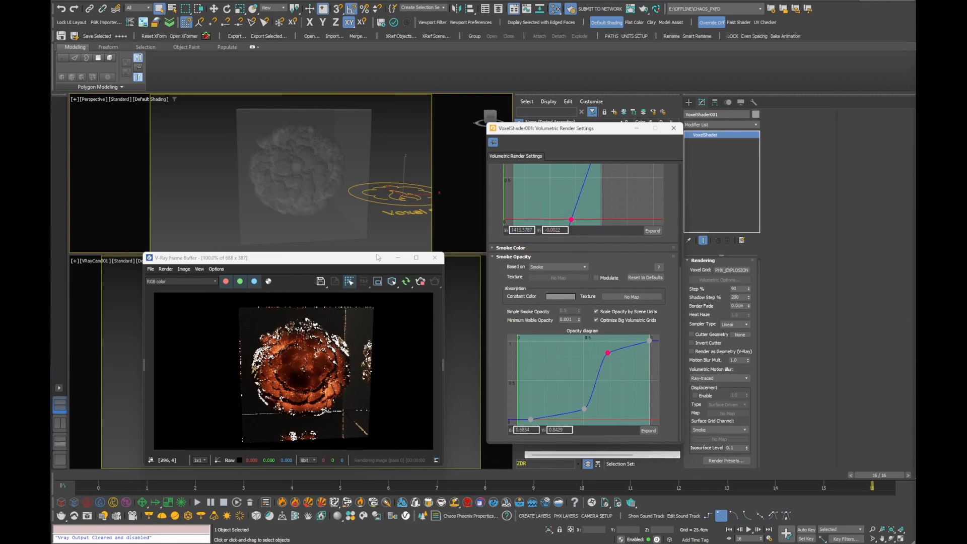
alt+middle_drag(297, 206, 350, 172)
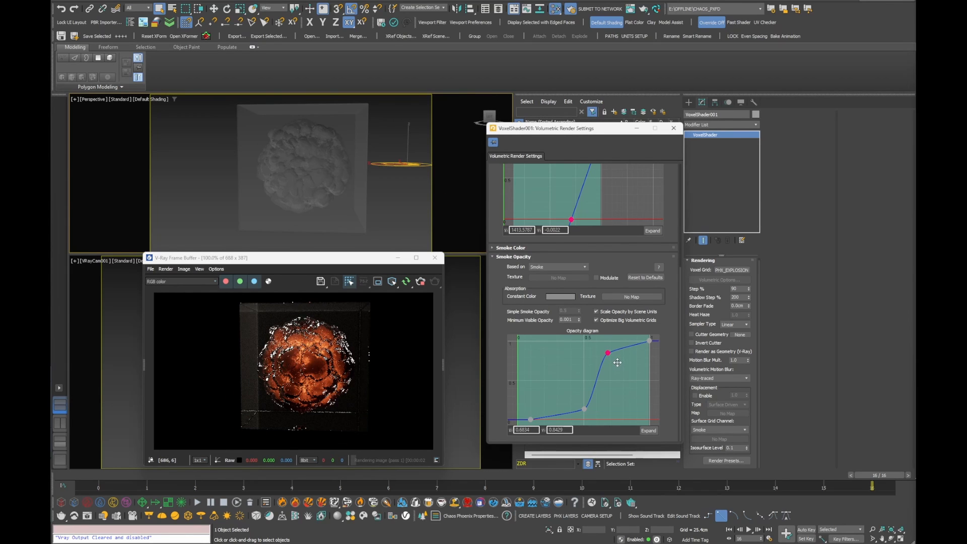
drag(608, 353, 619, 364)
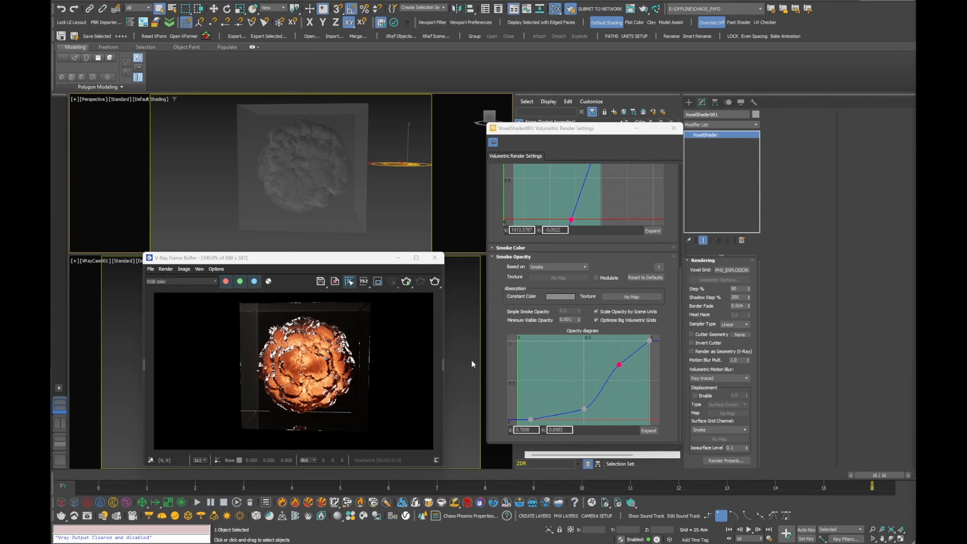
click(674, 128)
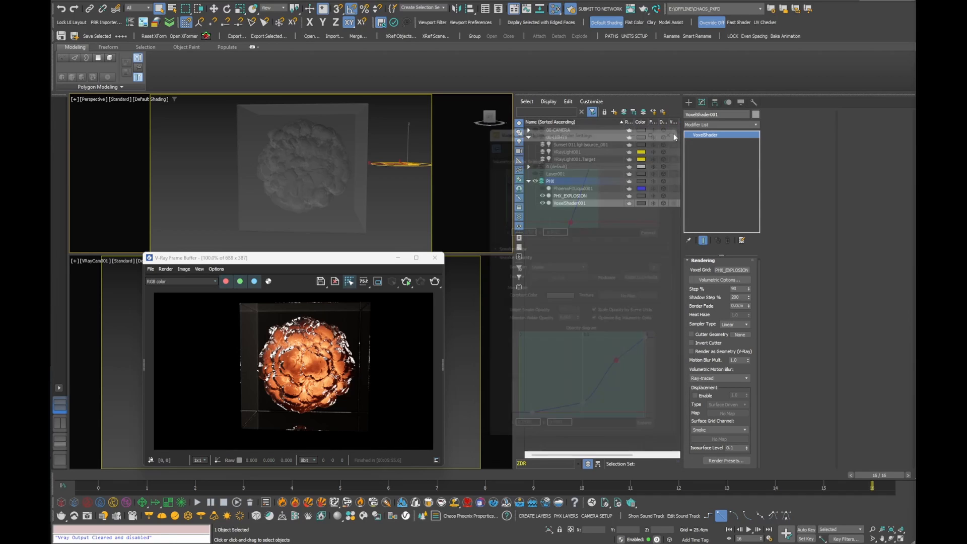
Step: Move PHX_EXPLOSION back and forth along the Y axis to test the VoxelShader in the interactive render
click(566, 196)
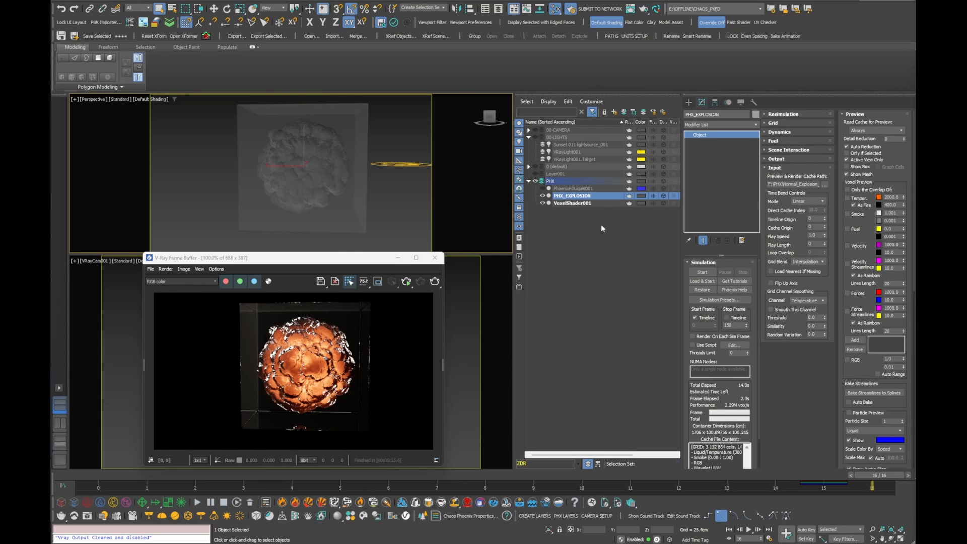
key(w)
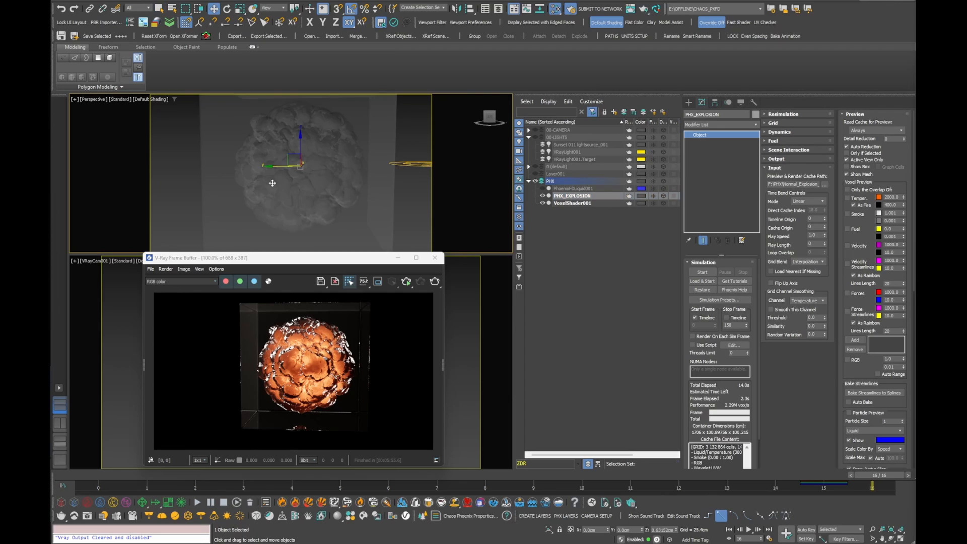
drag(276, 168, 233, 169)
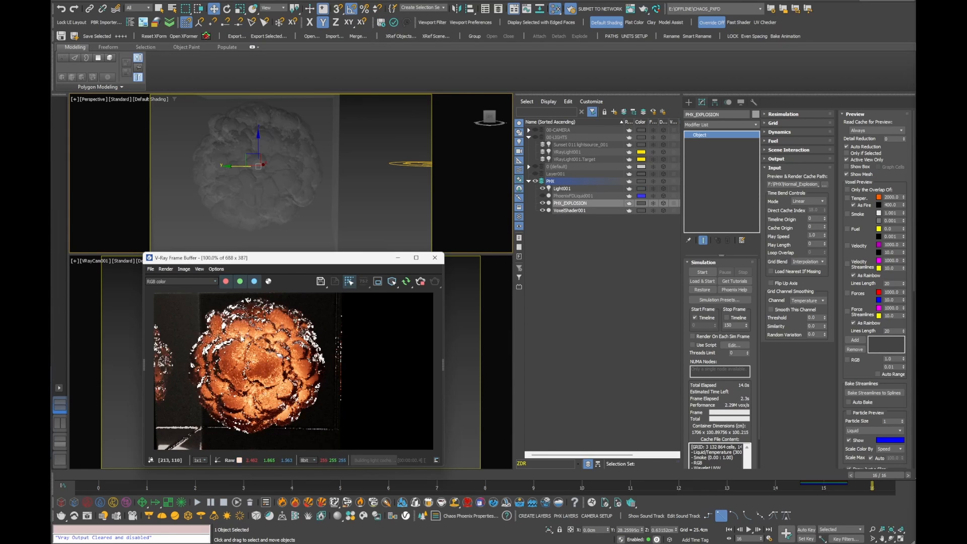
drag(231, 165, 308, 172)
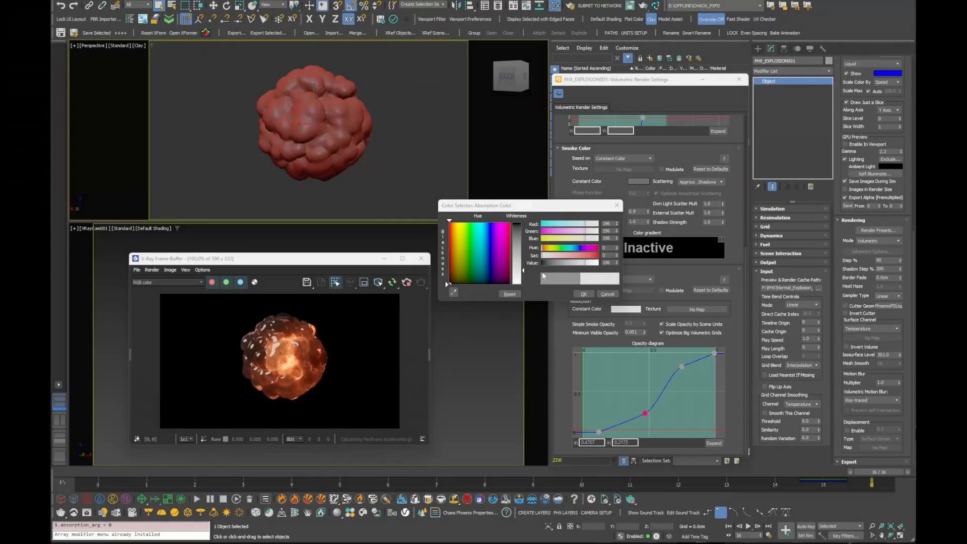
Step: Darken the smoke absorption color of PHX_EXPLOSION001 and lower the middle point of its opacity curve
drag(578, 262, 559, 263)
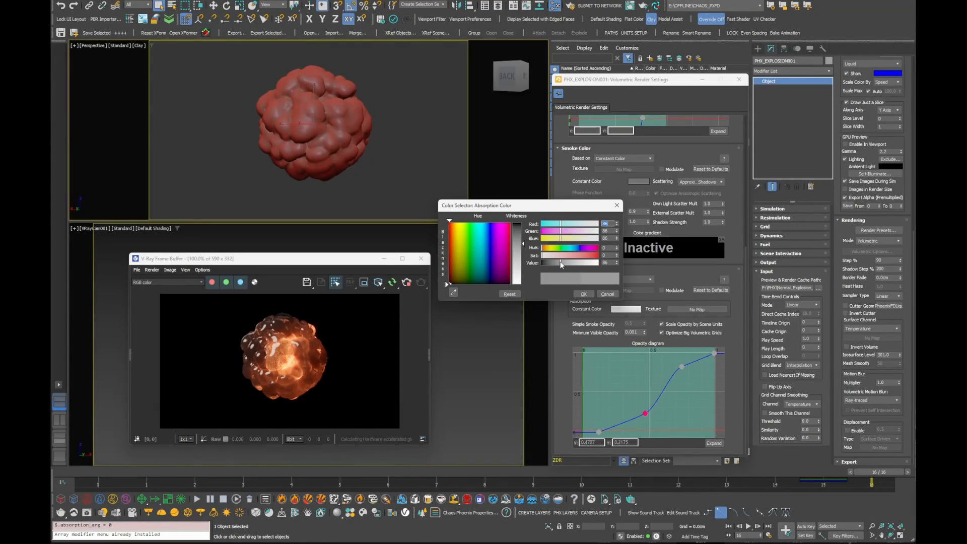
click(584, 295)
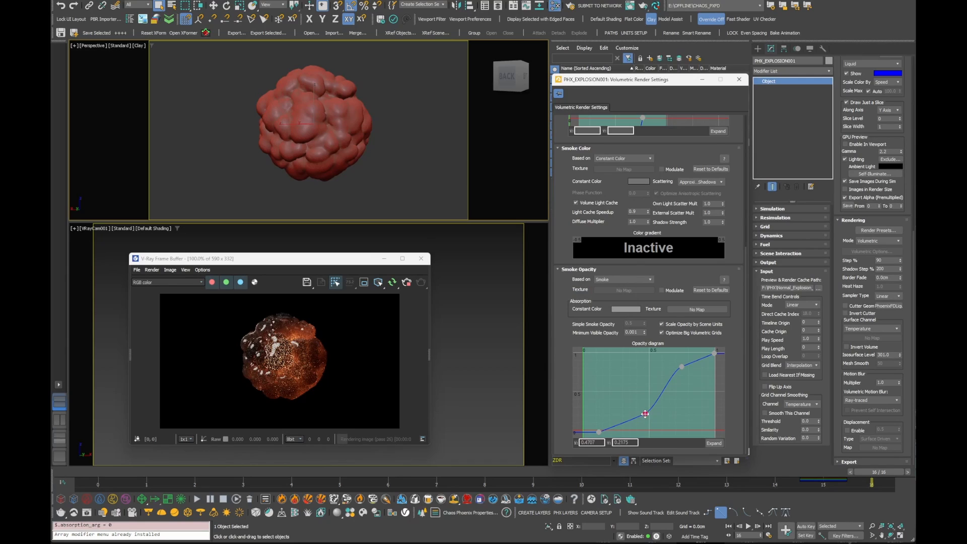
drag(645, 413, 660, 427)
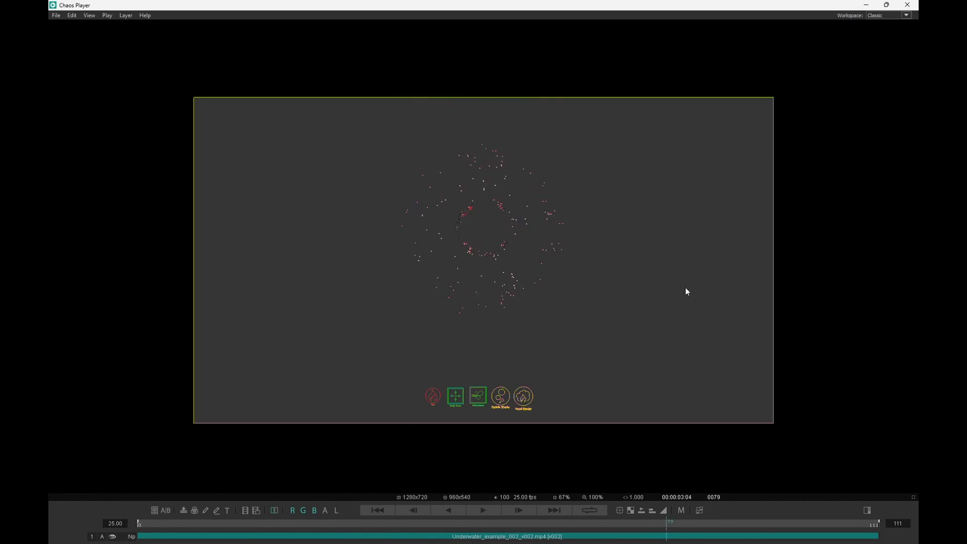
Step: In Chaos Player, play and scrub Underwater_example_002_v002.mp4 to examine how the underwater explosion particles expand and collapse
key(space)
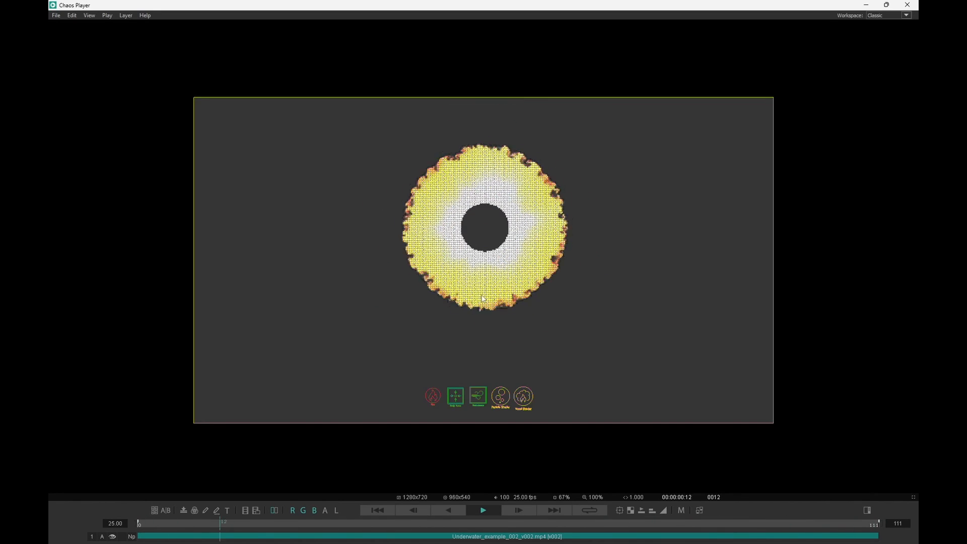
key(space)
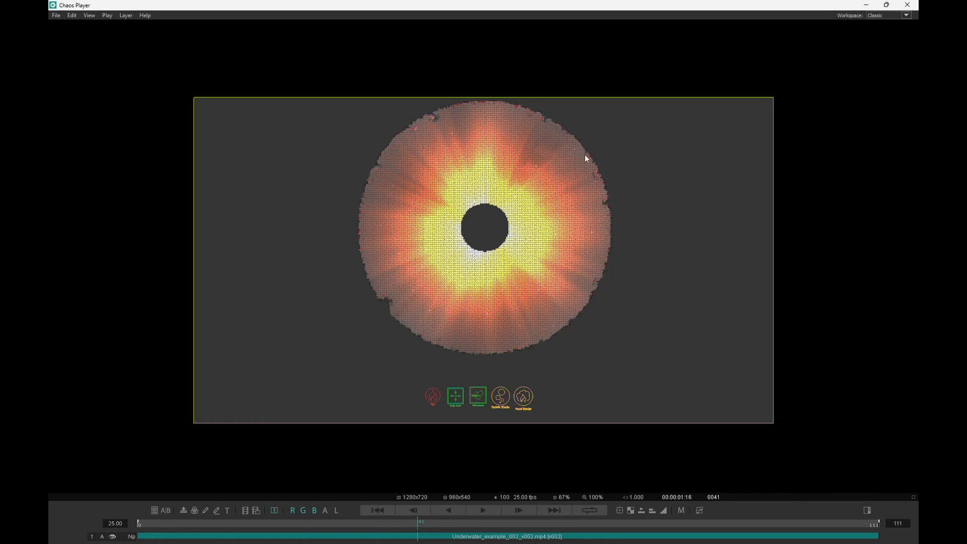
drag(388, 289, 473, 243)
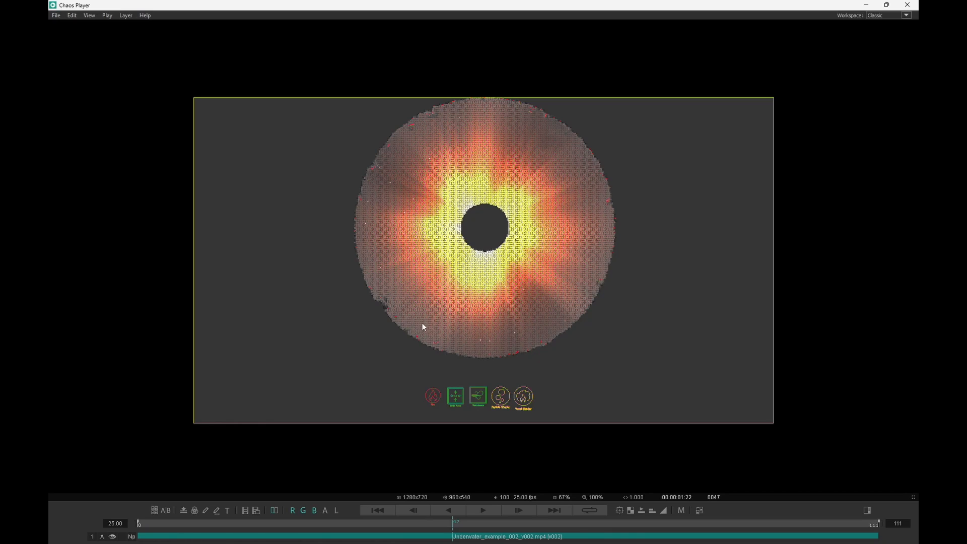
drag(424, 325, 477, 319)
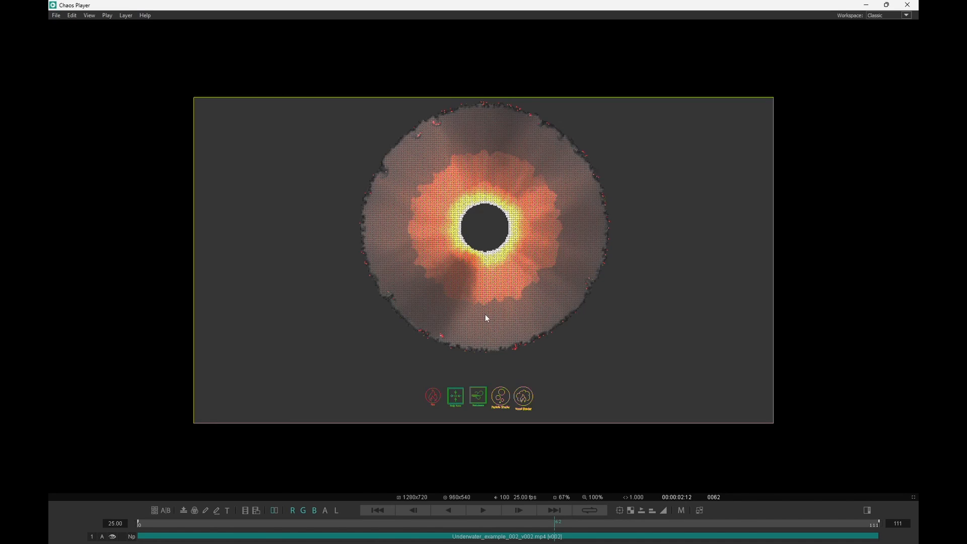
drag(485, 315, 497, 315)
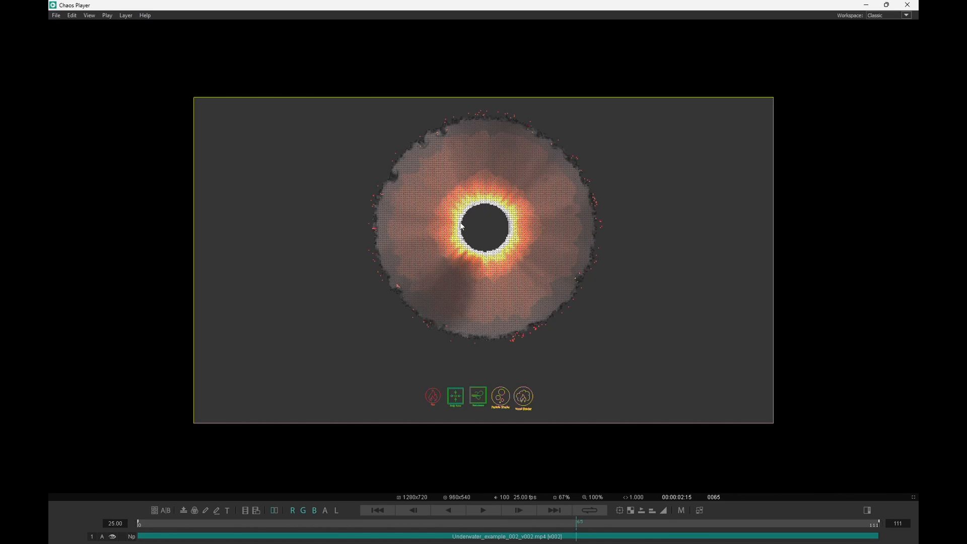
key(space)
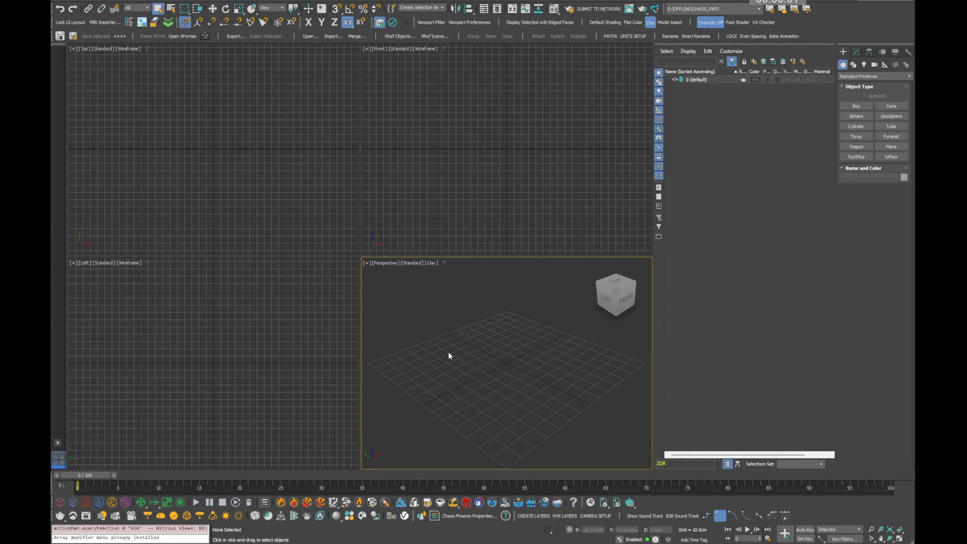
Step: Maximize the perspective view of the empty scene and create a small GeoSphere on the grid
key(alt+w)
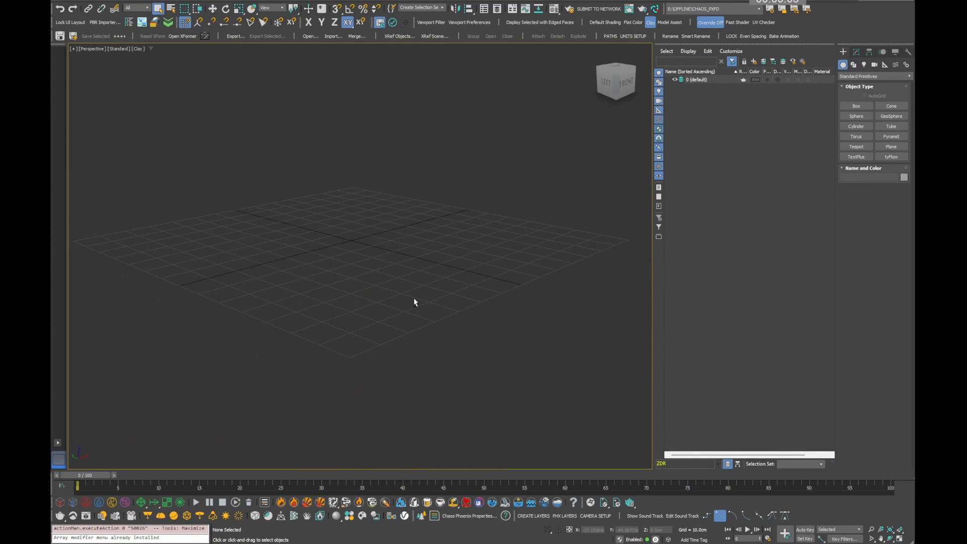
middle_drag(403, 262, 410, 286)
text(x)
text(geo)
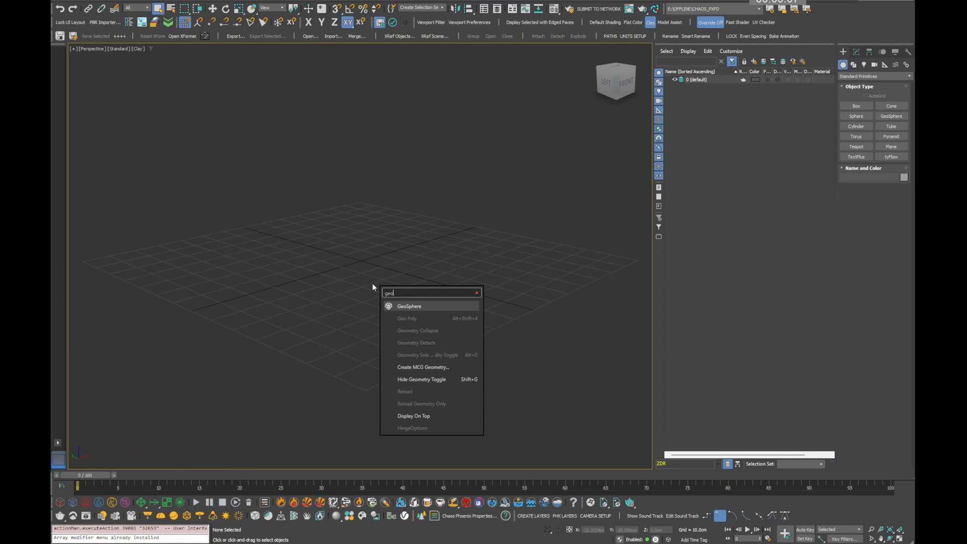
key(Return)
alt+middle_drag(326, 250, 363, 283)
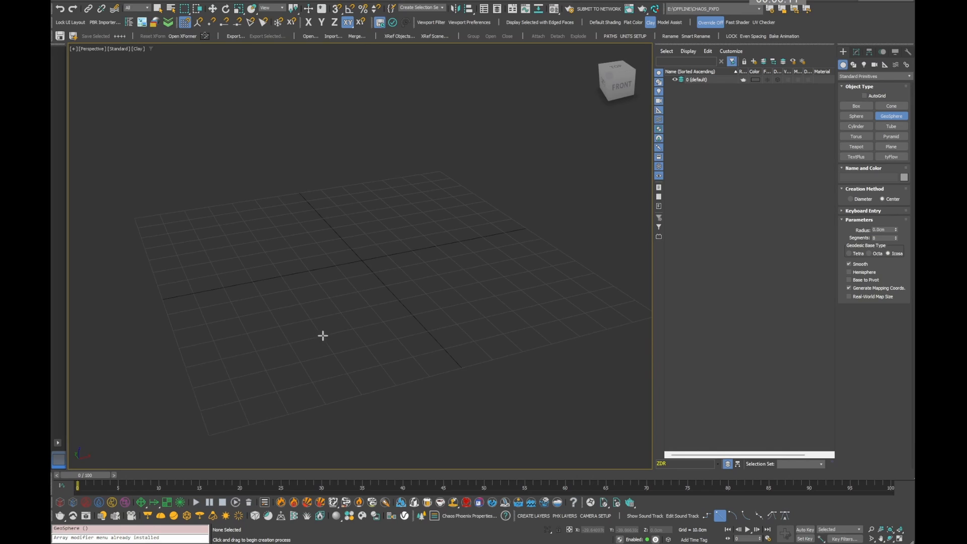
drag(316, 309, 327, 322)
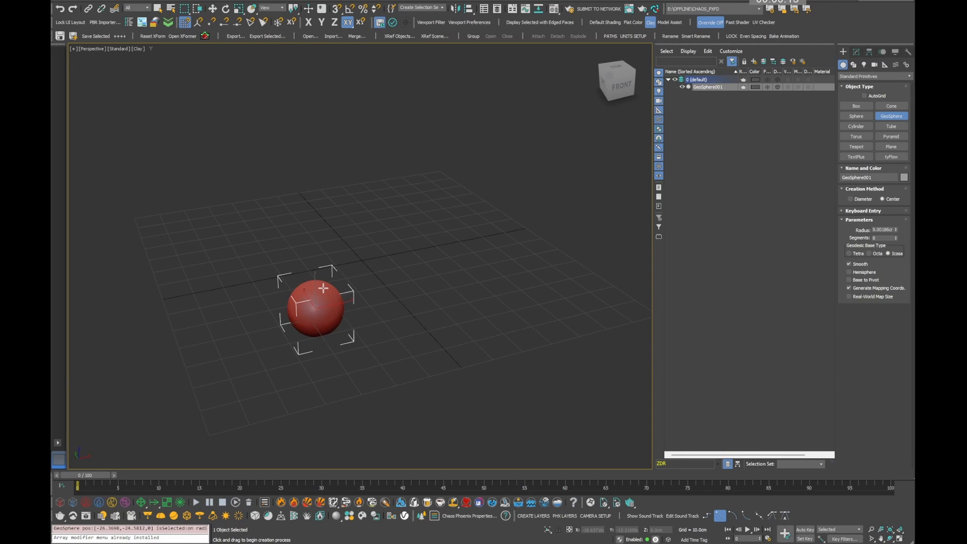
Step: Hide the selection brackets and center the GeoSphere at the world origin
key(j)
alt+middle_drag(337, 326, 327, 319)
key(alt+c)
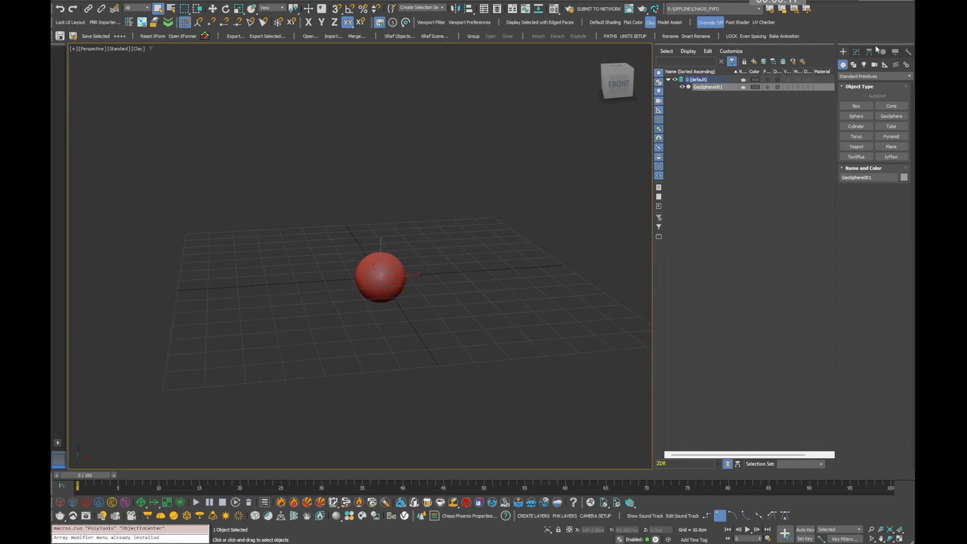
Step: Set the GeoSphere's radius to 10 cm
click(856, 52)
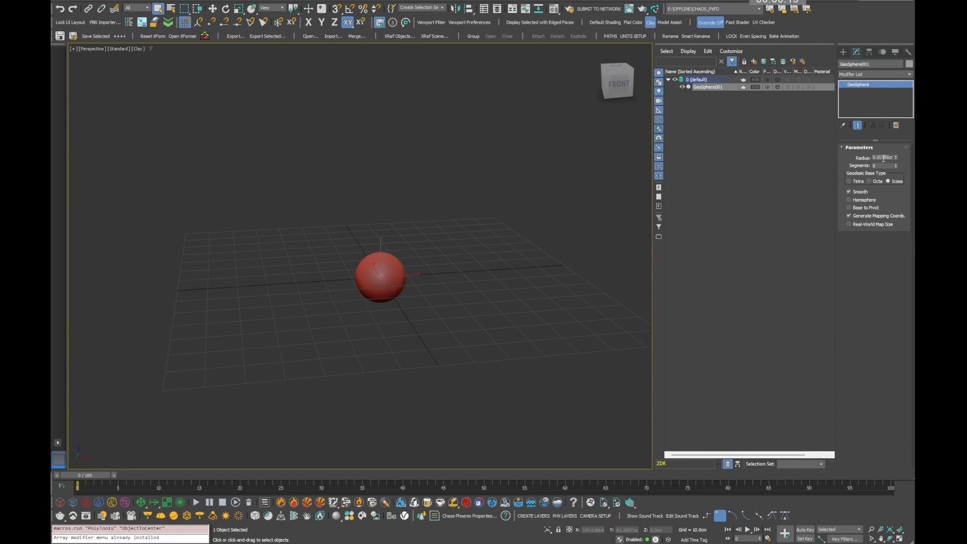
double_click(884, 158)
text(10)
key(Return)
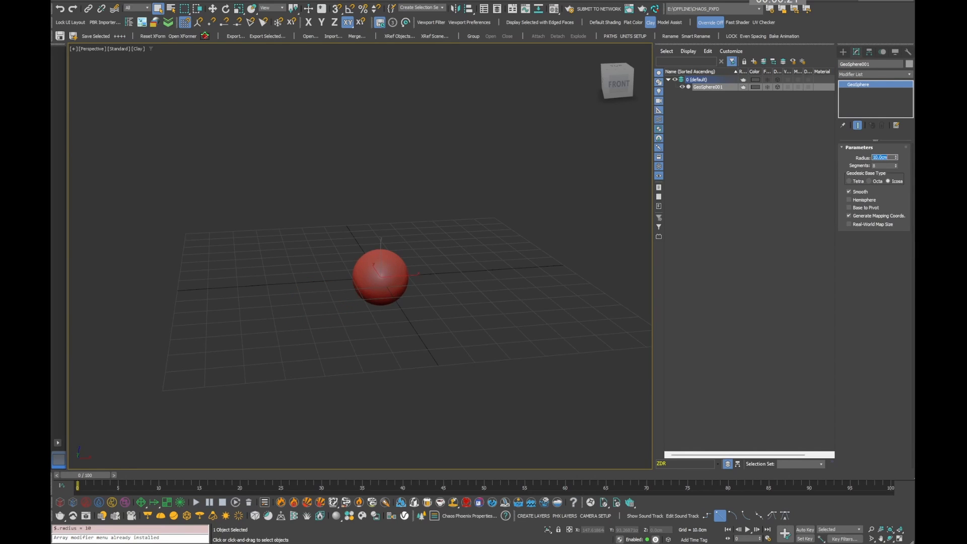
alt+middle_drag(511, 378, 447, 300)
key(q)
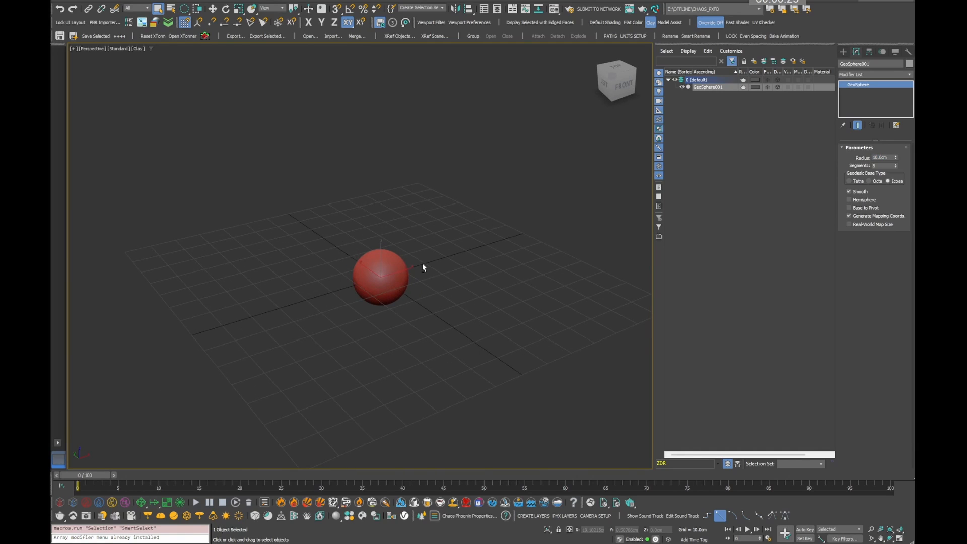
alt+middle_drag(421, 267, 427, 270)
Step: Check the scene's display units and system unit scale
click(634, 36)
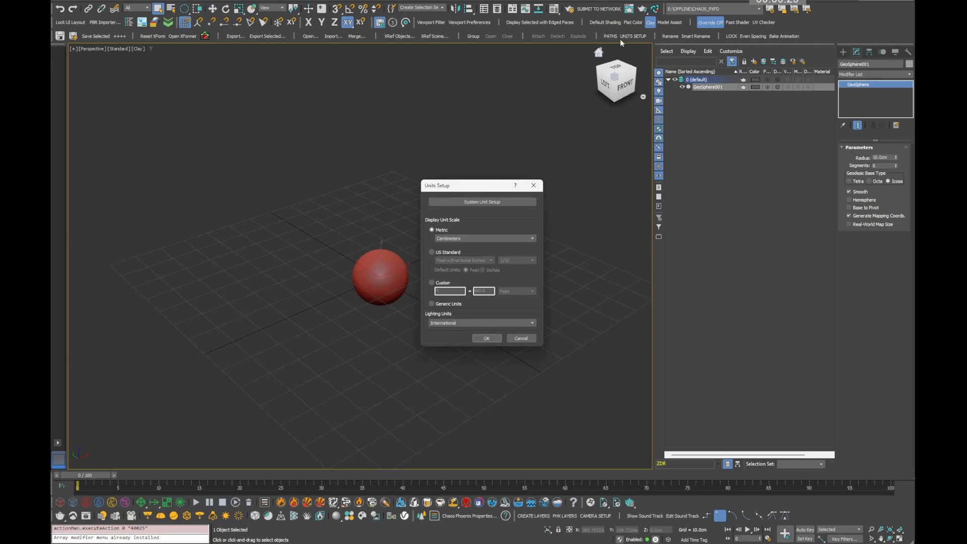
click(436, 202)
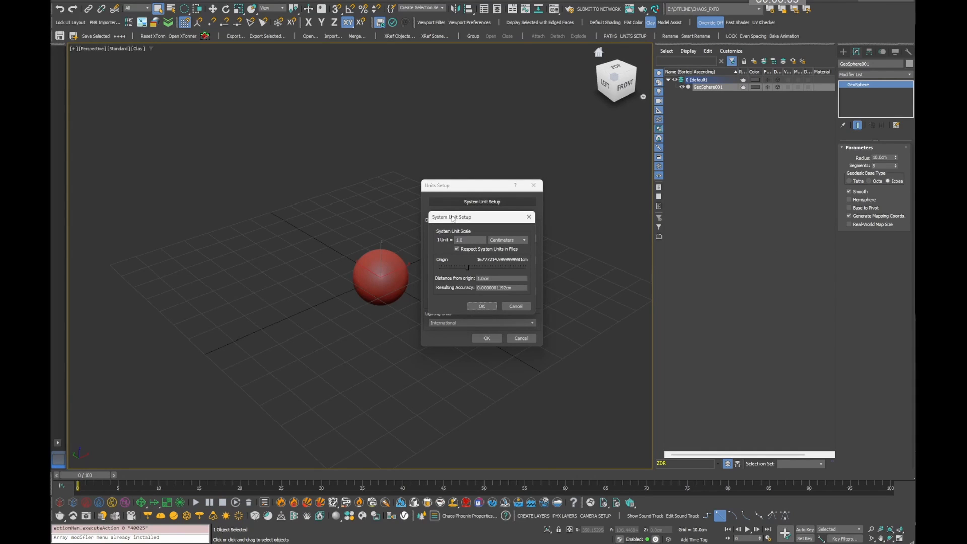
mouse_move(452, 218)
mouse_down()
mouse_move(510, 210)
mouse_move(474, 222)
mouse_move(467, 257)
mouse_move(453, 214)
mouse_up()
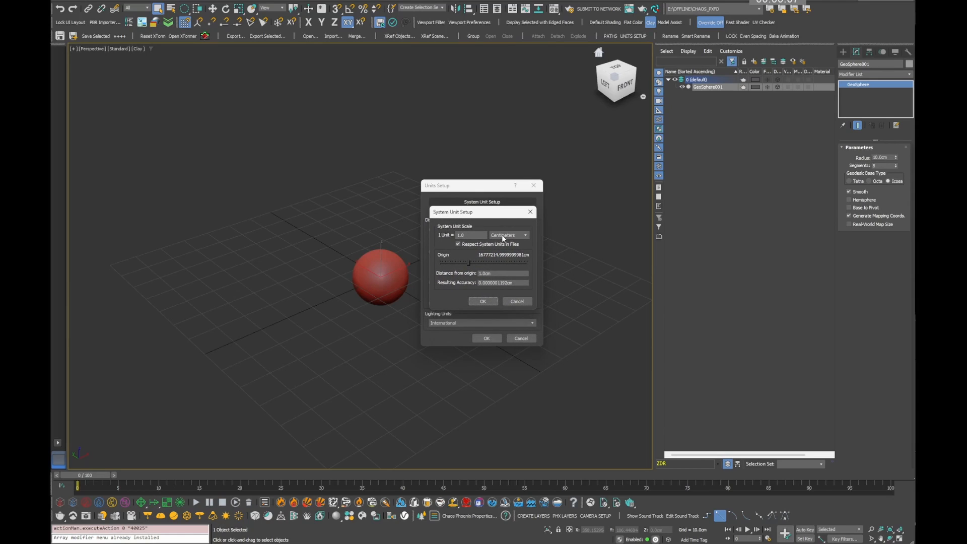
click(483, 301)
click(491, 339)
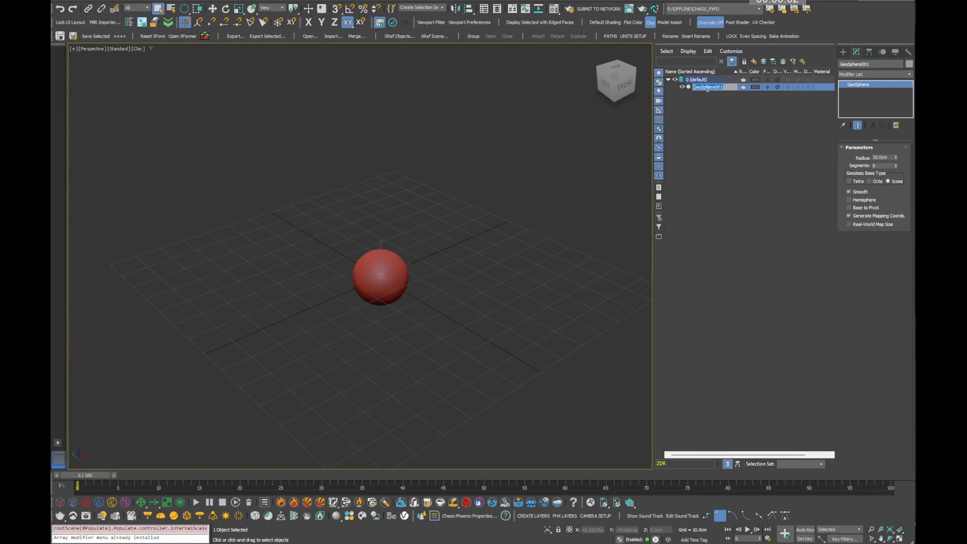
Step: Rename the GeoSphere as Source
text(Source)
key(Return)
alt+middle_drag(401, 338, 358, 308)
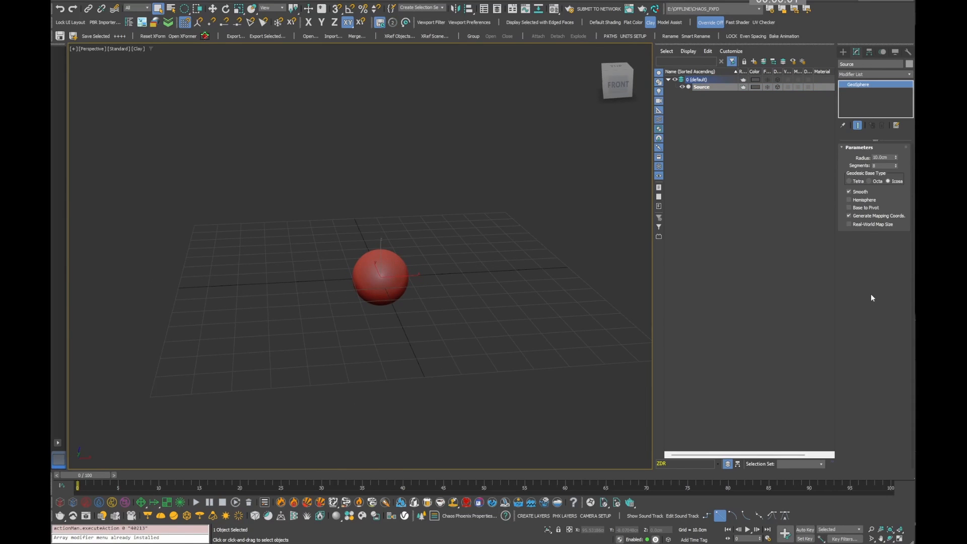
Step: Clone Source as an independent copy named BodyForce and display the copy as a bounding box
key(ctrl+v)
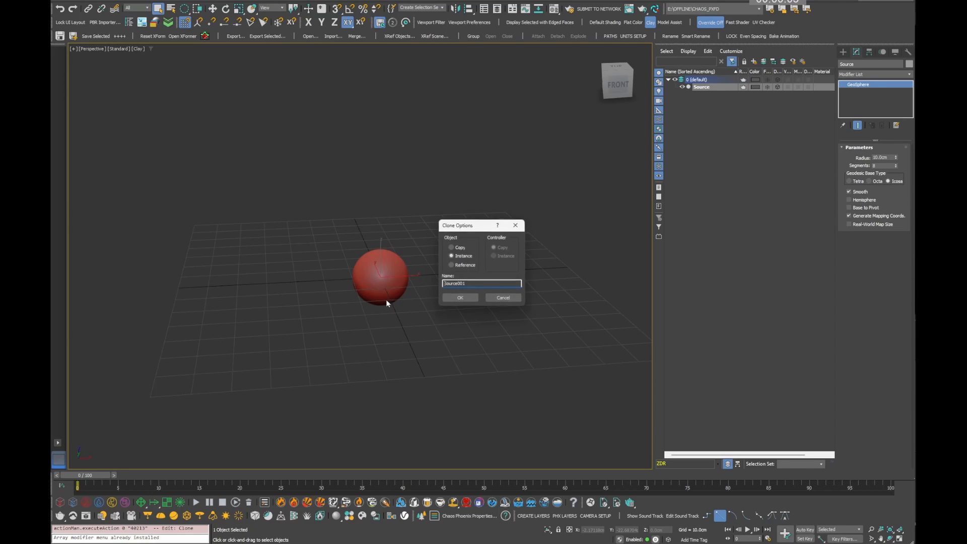
click(452, 247)
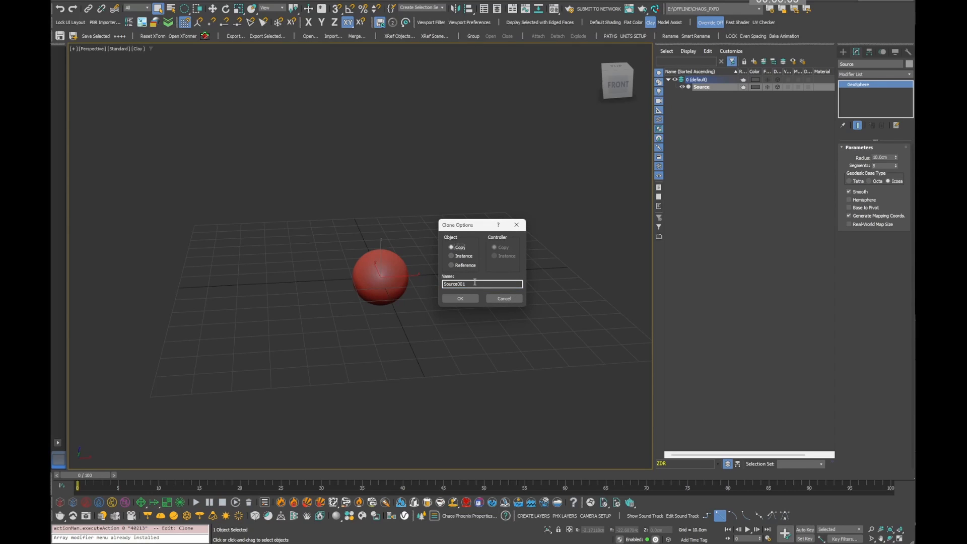
text(BodyForce)
key(Return)
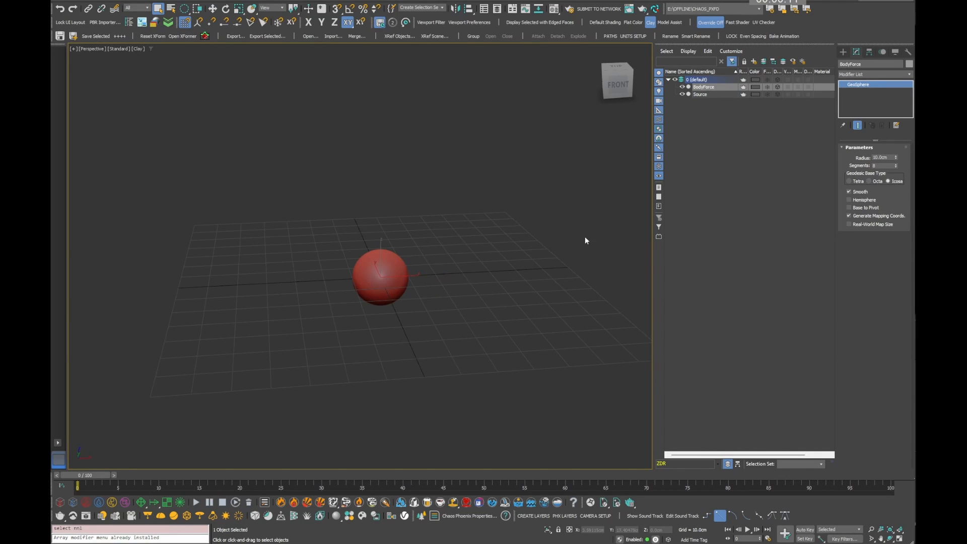
click(782, 89)
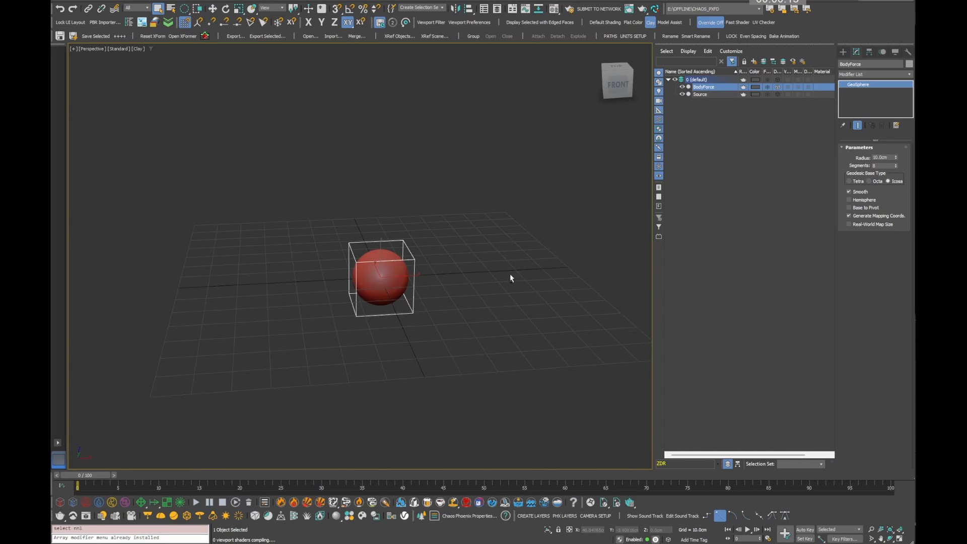
Step: In the Front view, draw a circle of about 14.14 cm radius beside the spheres, centered on a grid point
key(f)
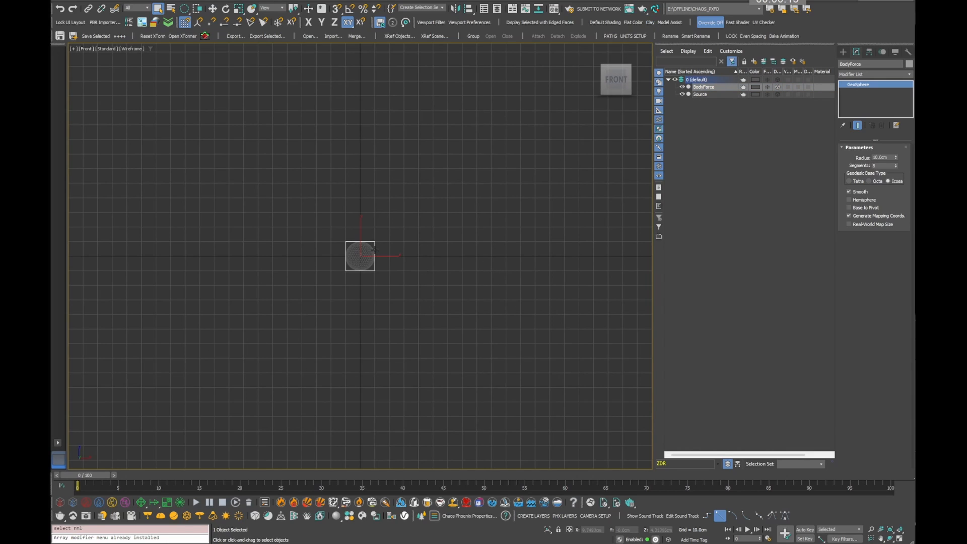
scroll(374, 250, up, 2)
middle_drag(375, 250, 397, 255)
middle_drag(487, 262, 460, 252)
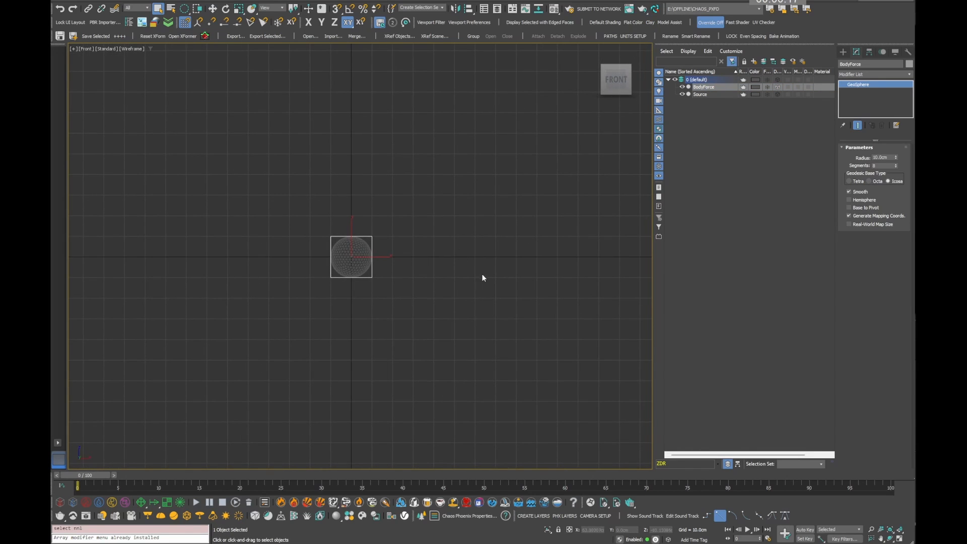
right_click(483, 266)
click(496, 233)
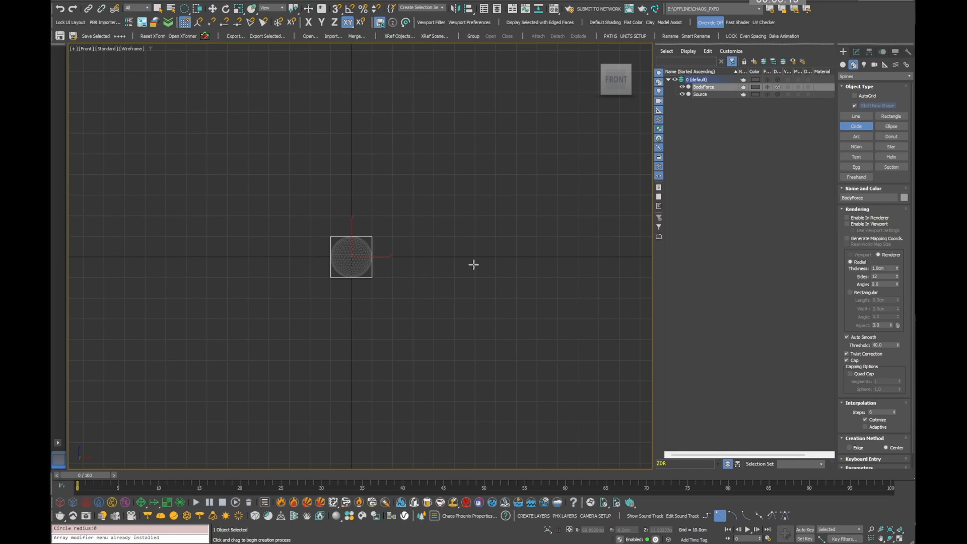
drag(434, 257, 455, 277)
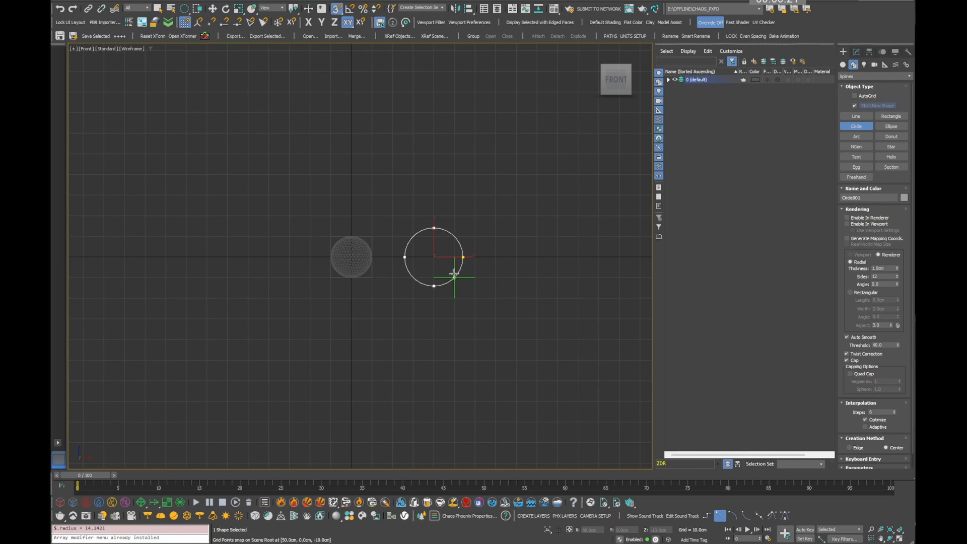
right_click(484, 257)
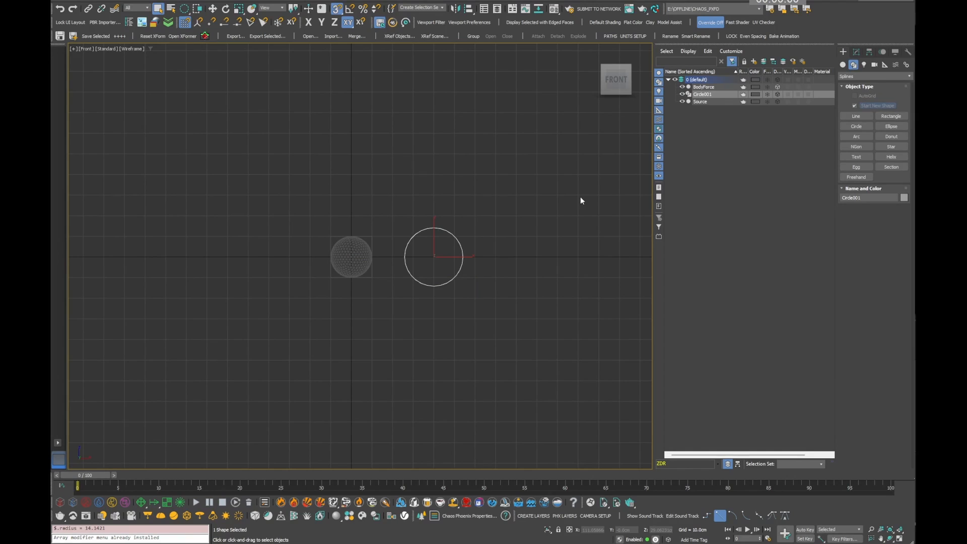
Step: Hide the grid and set the circle's radius to 10 cm
key(g)
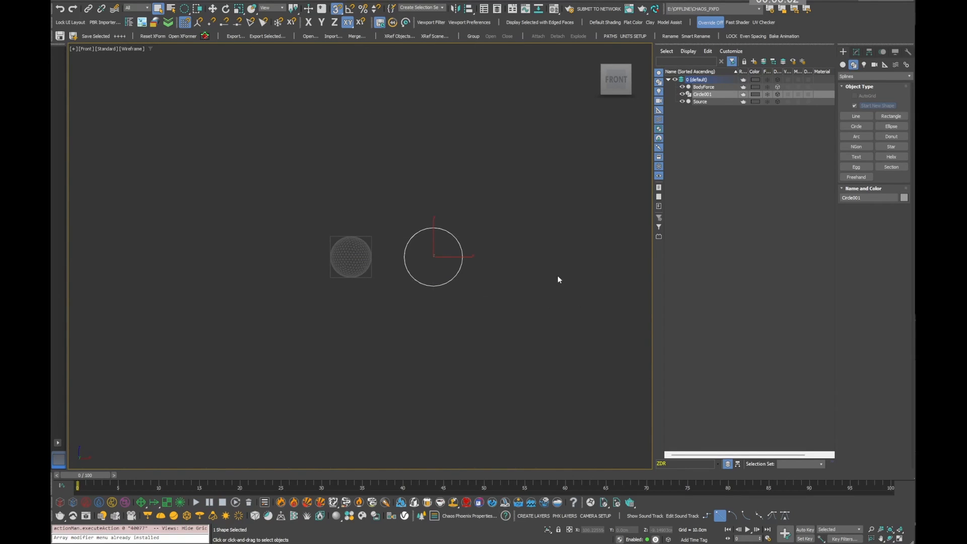
click(857, 51)
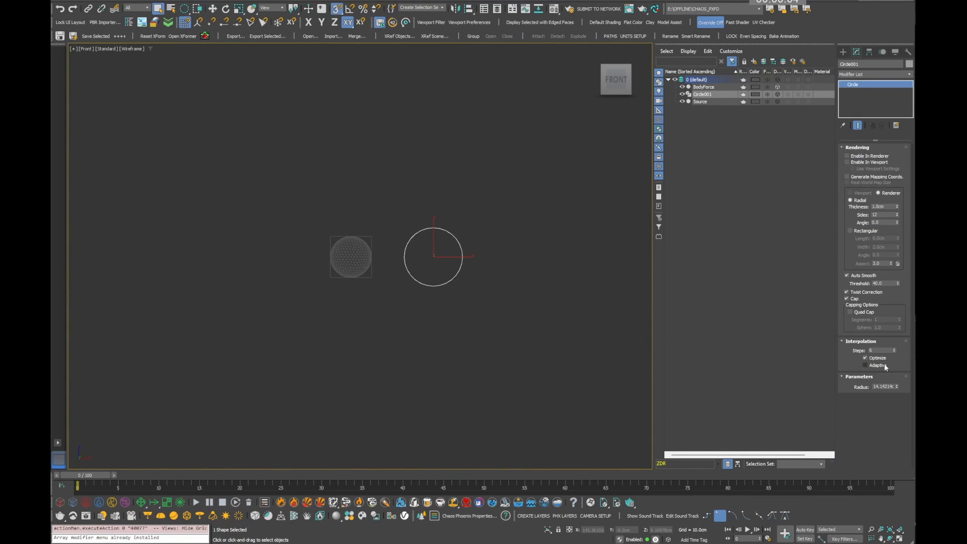
double_click(886, 386)
text(10)
key(Return)
Step: Align the circle to BodyForce on X, Y and Z, matching pivot point to pivot point
key(alt+a)
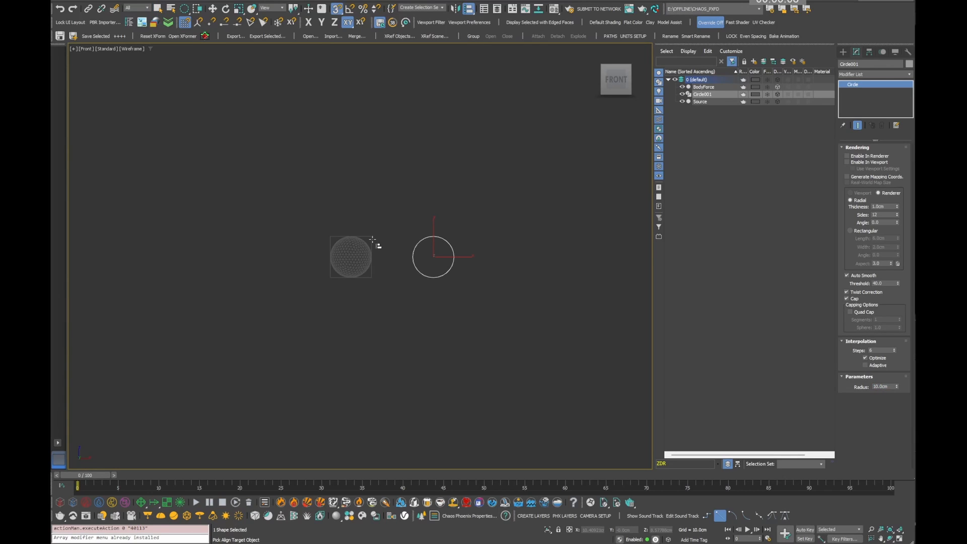
click(374, 244)
click(453, 219)
click(452, 218)
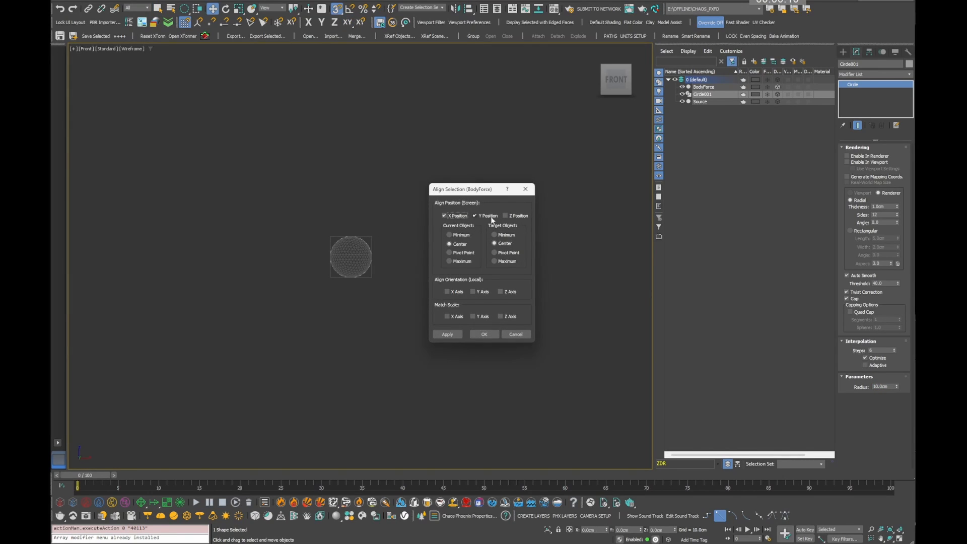
click(506, 216)
click(449, 253)
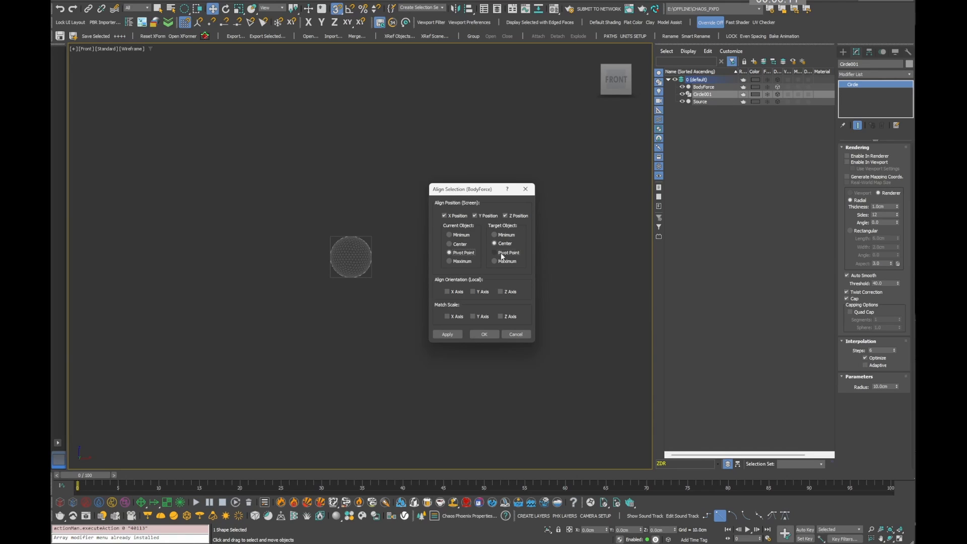
click(484, 334)
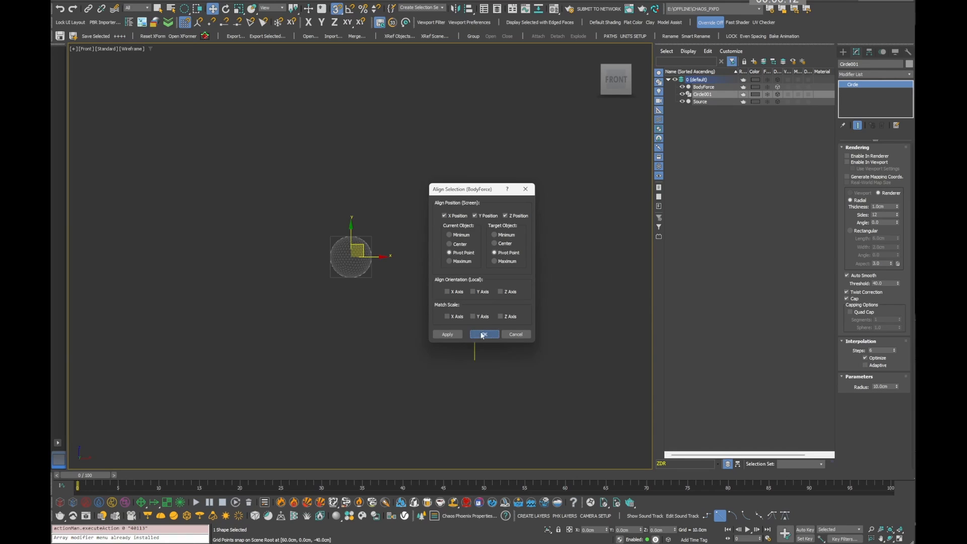
Step: Parent Circle001 to BodyForce in the scene hierarchy, then return the explorer to sorting by layer
click(738, 464)
drag(703, 88, 699, 80)
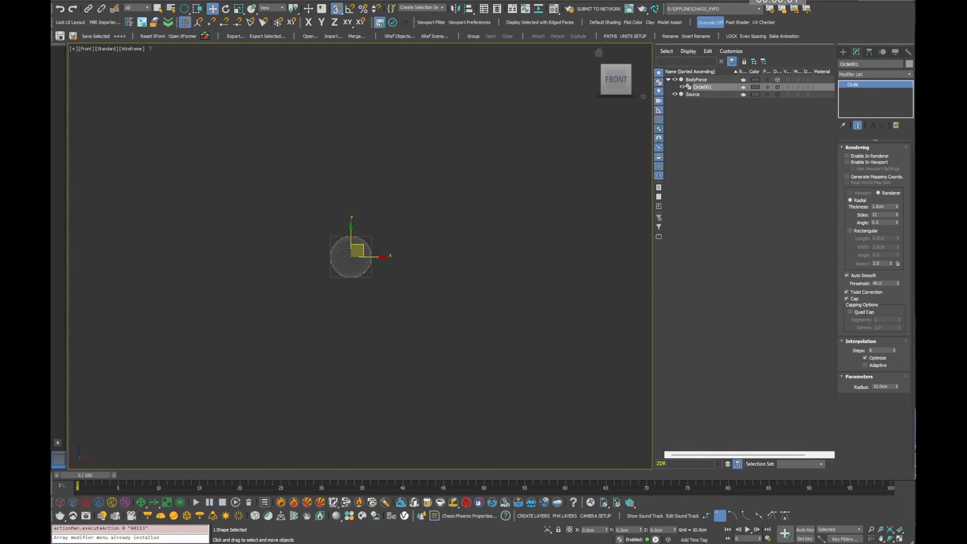
click(727, 464)
Step: Turn off snapping, move BodyForce aside to test the circle's link, and recenter it at the world origin
key(s)
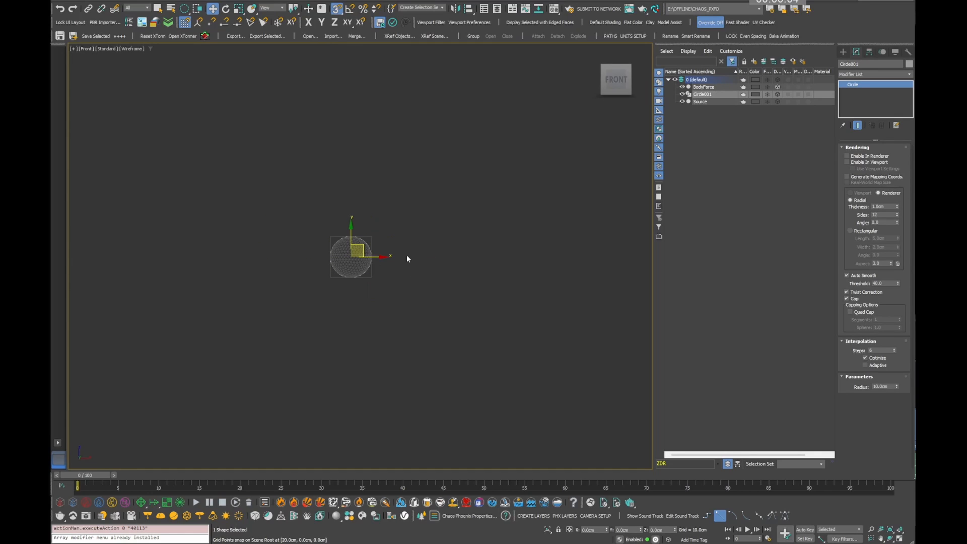
click(705, 88)
drag(369, 258, 434, 227)
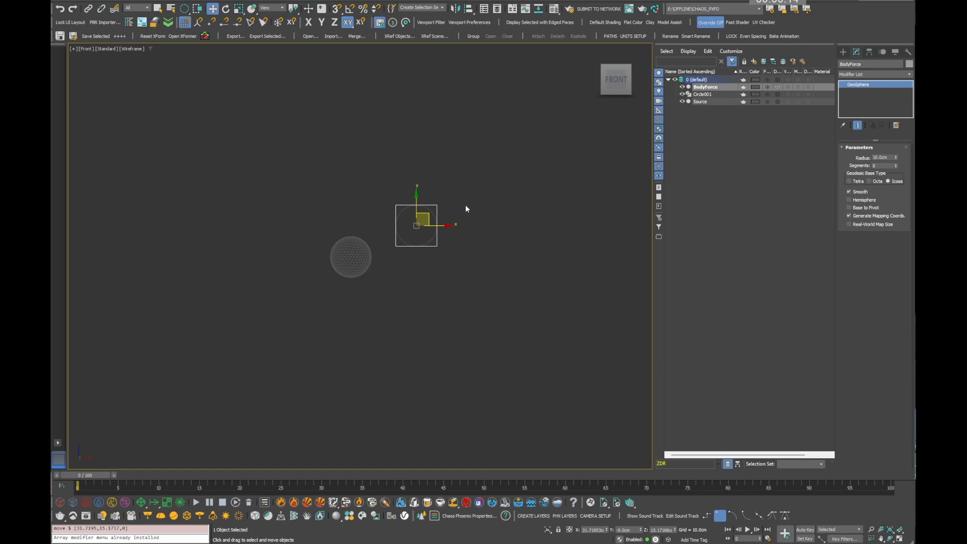
key(alt+c)
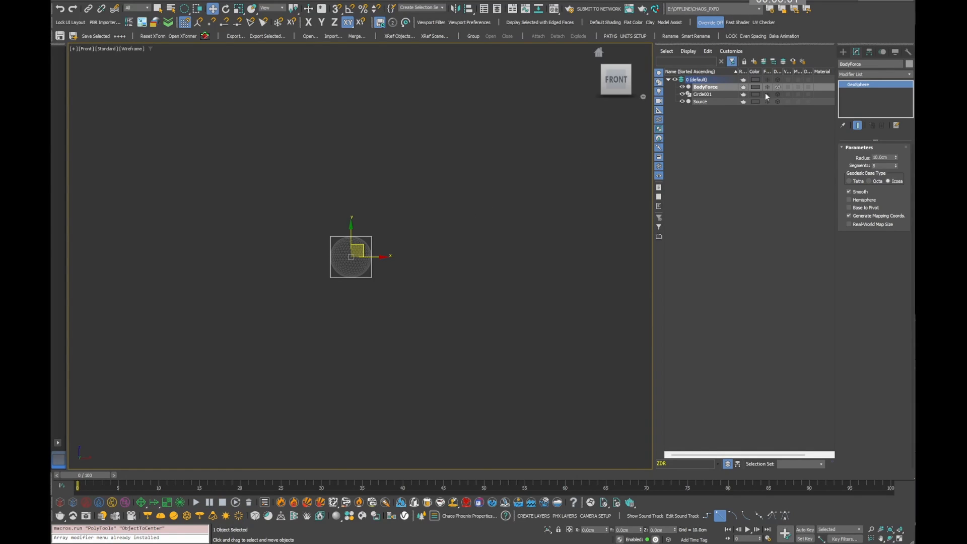
Step: Set BodyForce's object color to red and the circle's object color to light blue
click(755, 86)
click(906, 193)
click(755, 94)
click(905, 202)
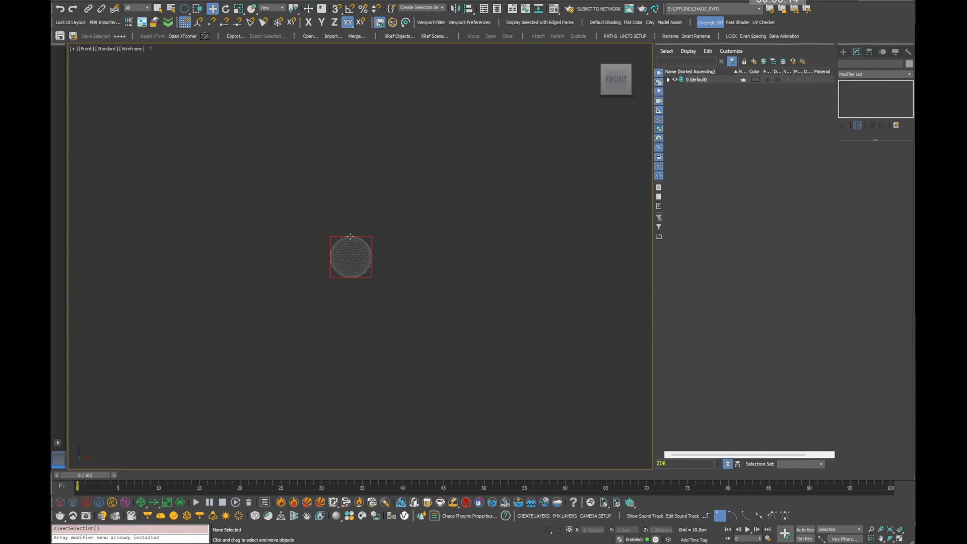
Step: Scale BodyForce uniformly to about 128% so that its circle surrounds the Source sphere
click(369, 237)
scroll(358, 259, up, 5)
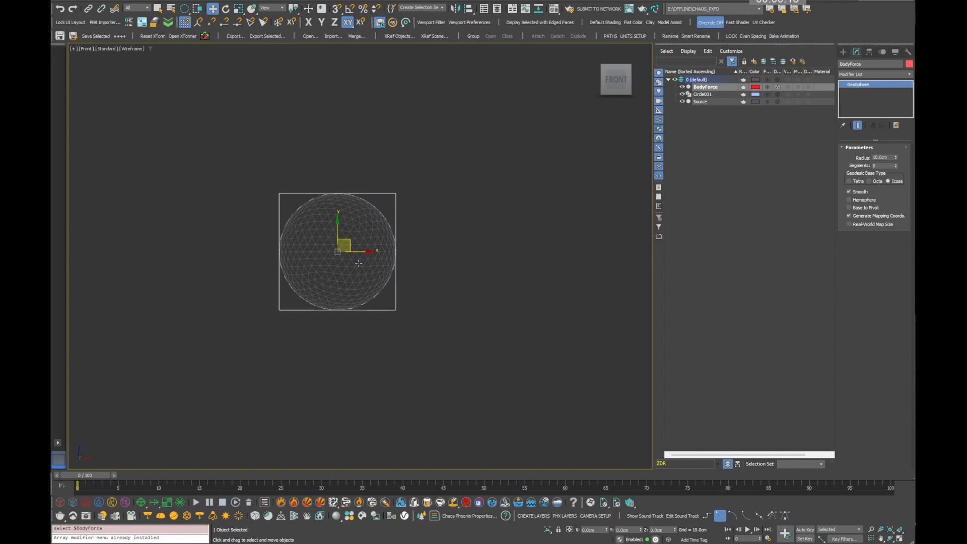
middle_drag(358, 259, 410, 276)
key(r)
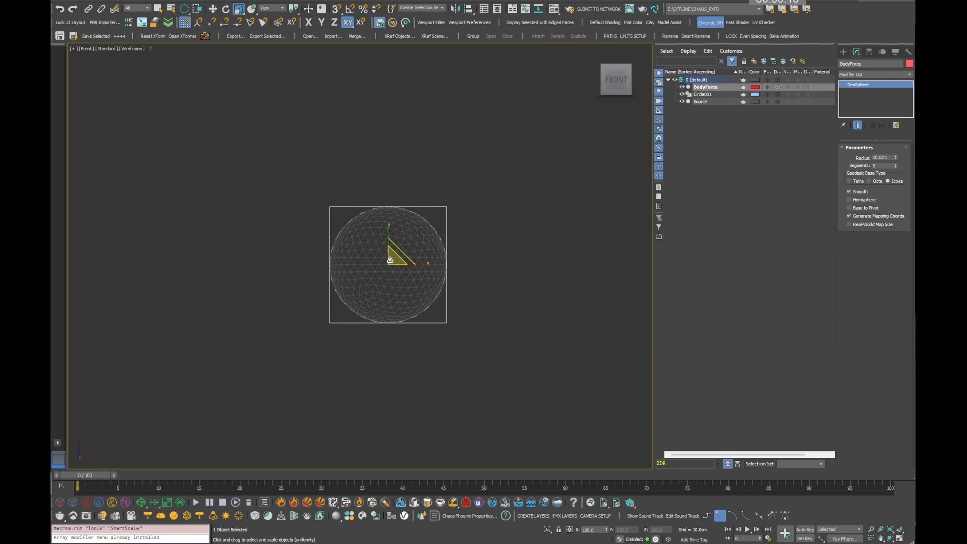
drag(391, 260, 395, 248)
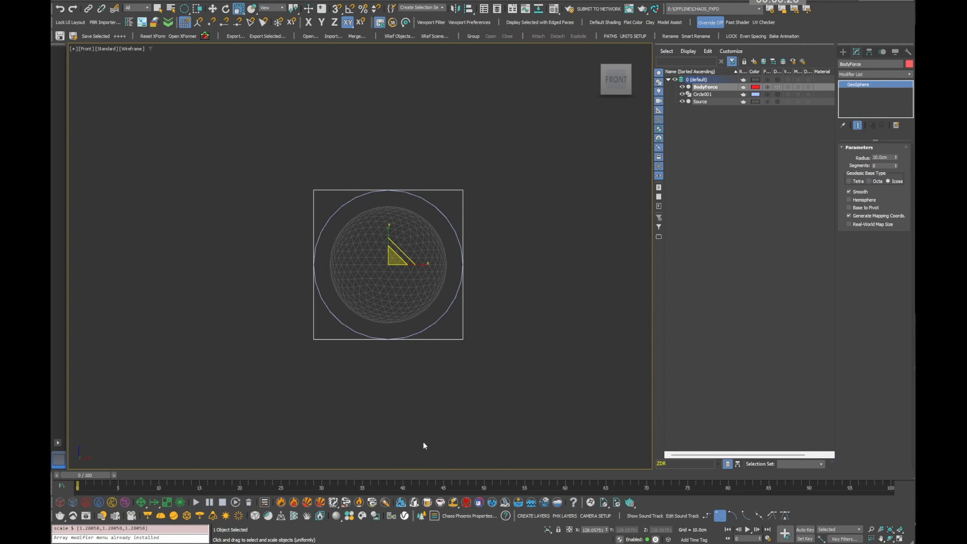
Step: Enable Auto Key and keyframe BodyForce's uniform scale at about 738% on frame 50
scroll(474, 250, down, 3)
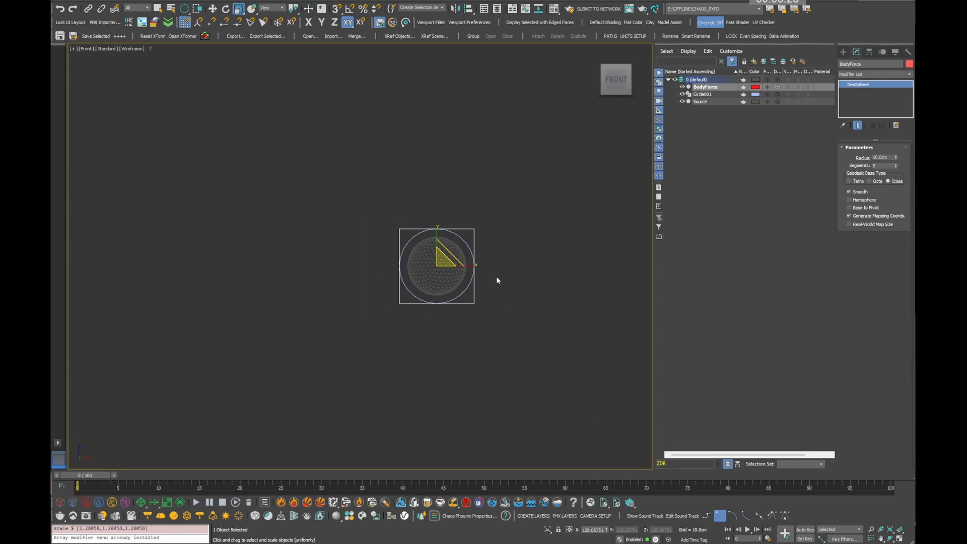
drag(474, 474, 479, 475)
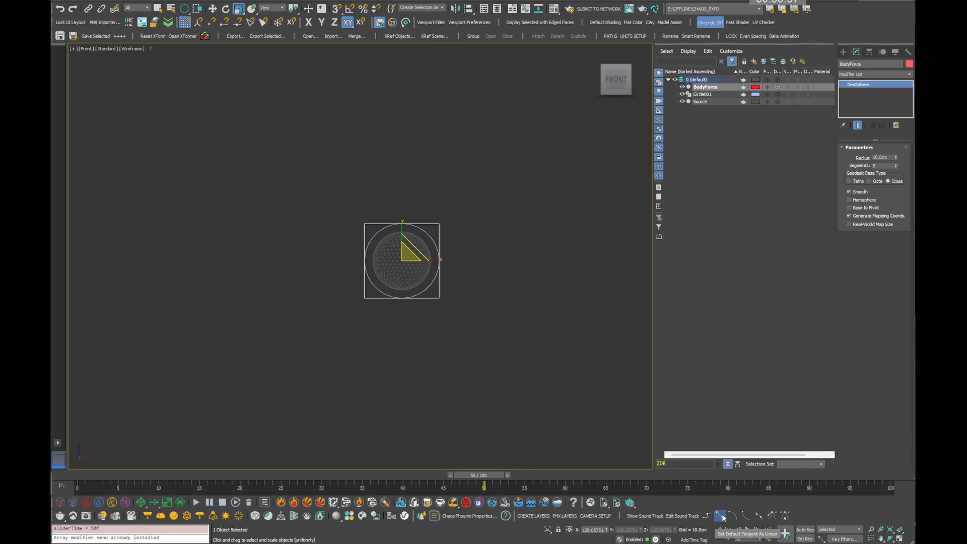
middle_drag(512, 317, 454, 316)
key(n)
scroll(480, 325, down, 6)
drag(405, 284, 458, 81)
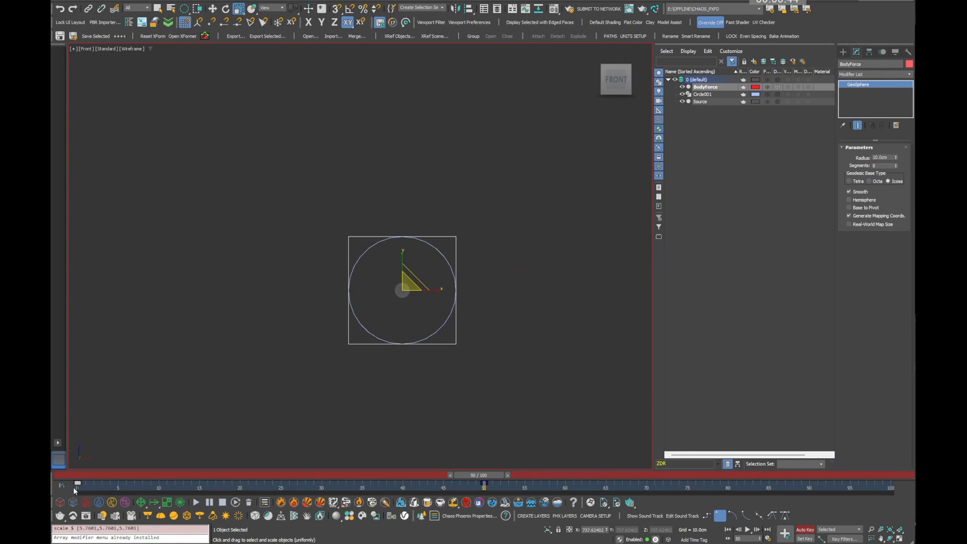
Step: Copy BodyForce's frame 0 scale key to frame 80, scrub the animation and disable Auto Key
shift+drag(77, 485, 728, 494)
drag(74, 473, 698, 478)
click(804, 530)
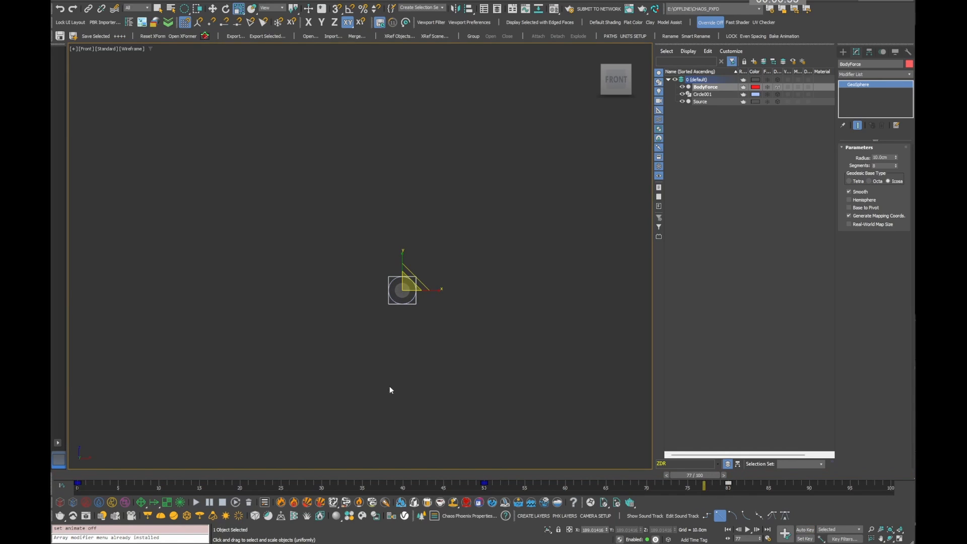
Step: In BodyForce's scale curve, set the frame 50 key to auto tangents and the frame 0 and 80 keys to fast tangents
click(57, 443)
click(134, 328)
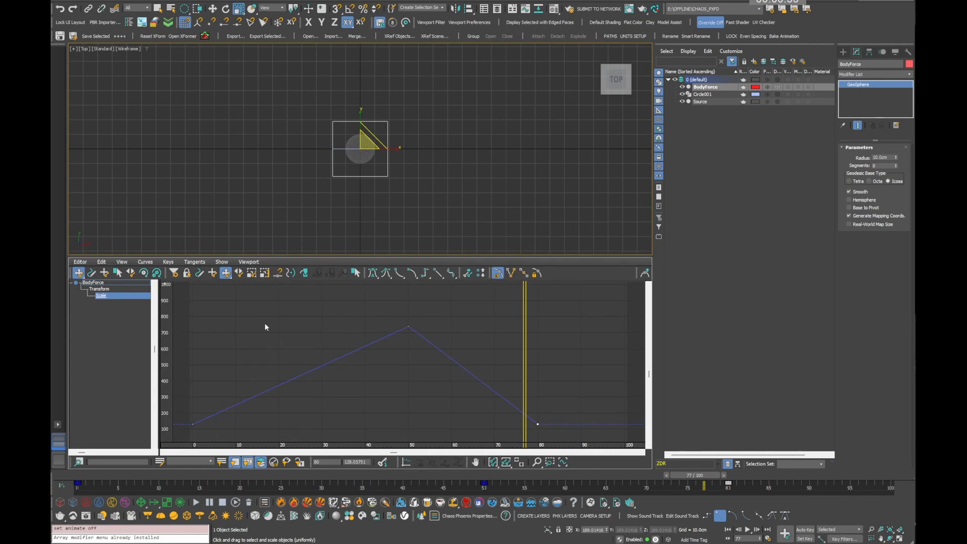
click(408, 327)
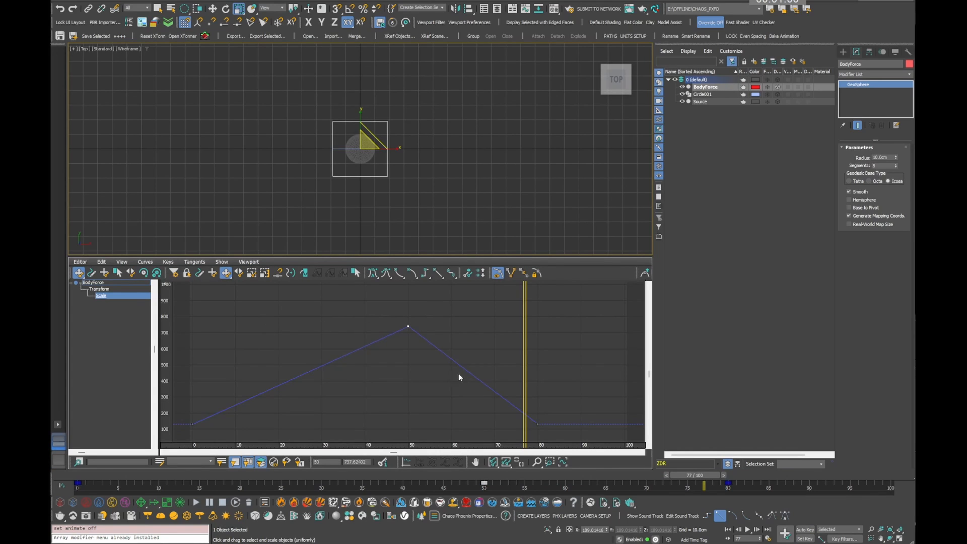
click(372, 277)
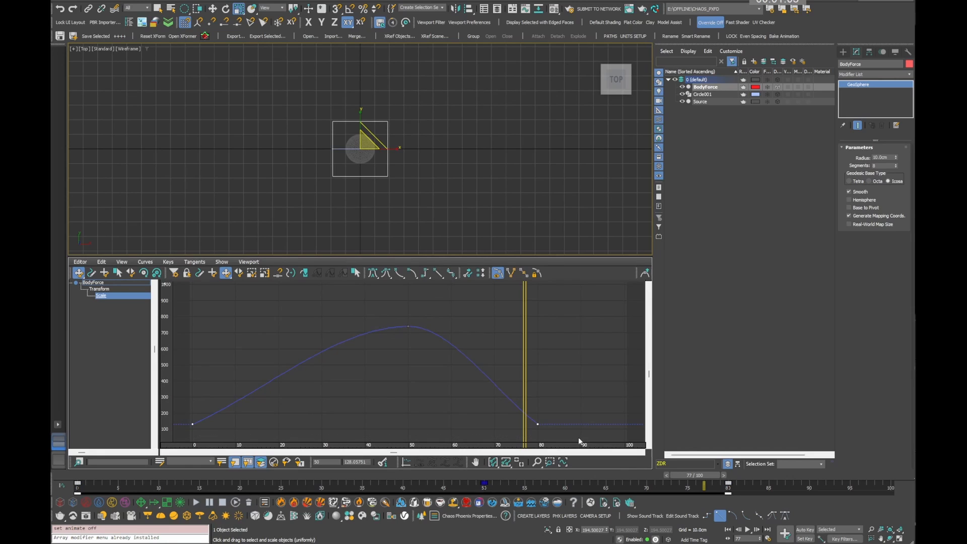
click(401, 275)
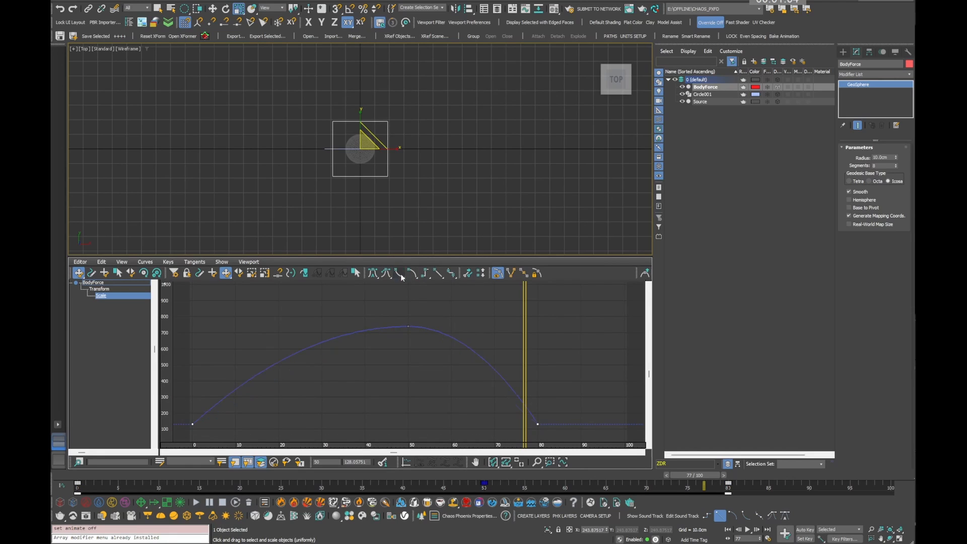
click(517, 348)
key(alt+w)
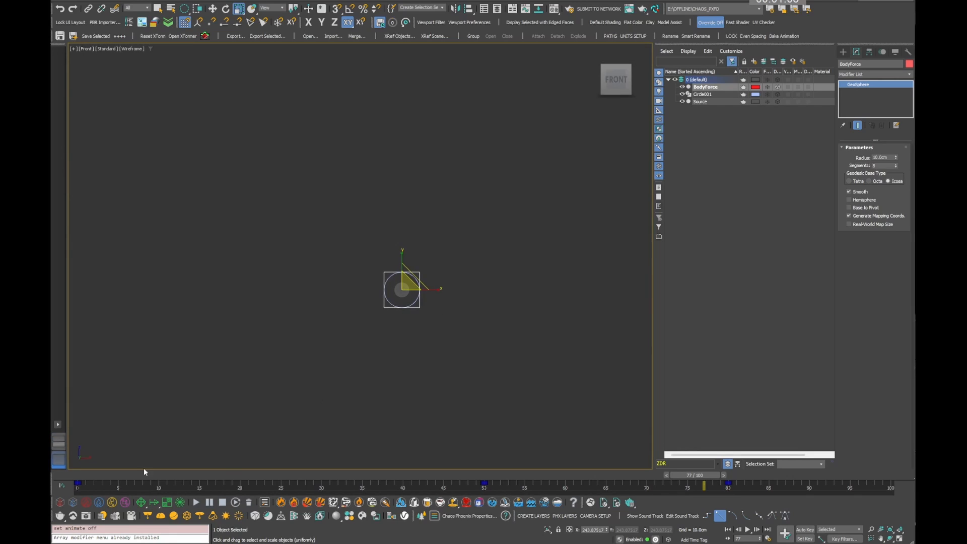
Step: Review BodyForce's scale animation from frame 0 to frame 100 in the front view with the grid hidden
drag(114, 475, 71, 507)
click(59, 441)
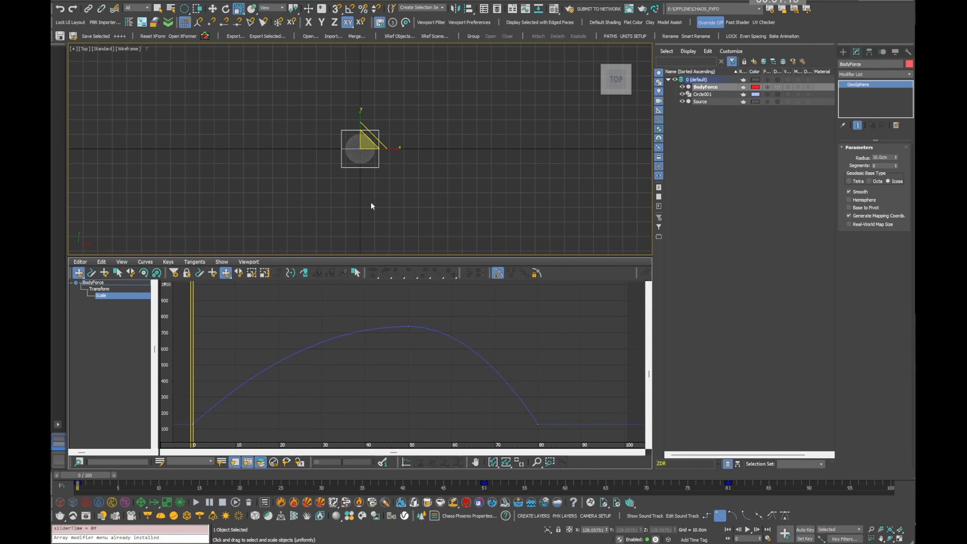
key(f)
key(g)
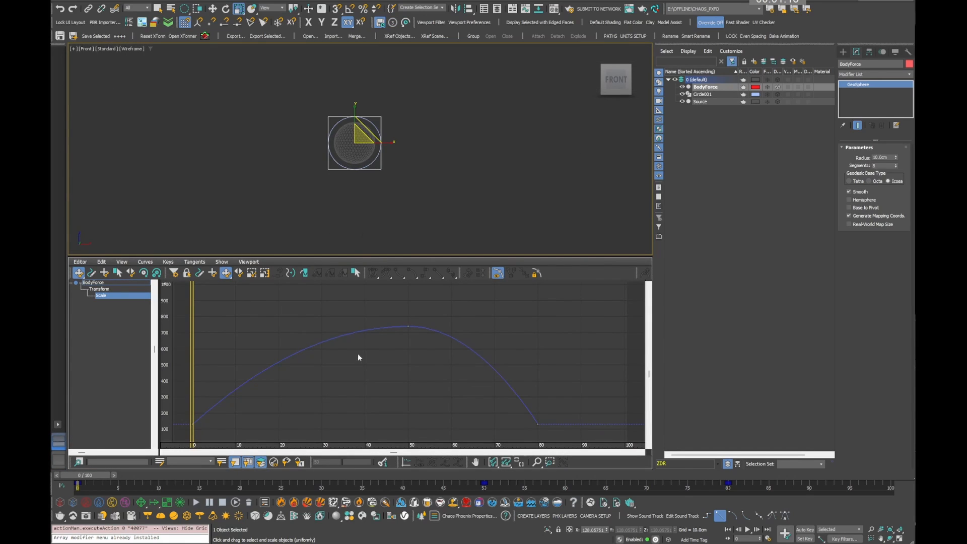
drag(194, 331, 631, 407)
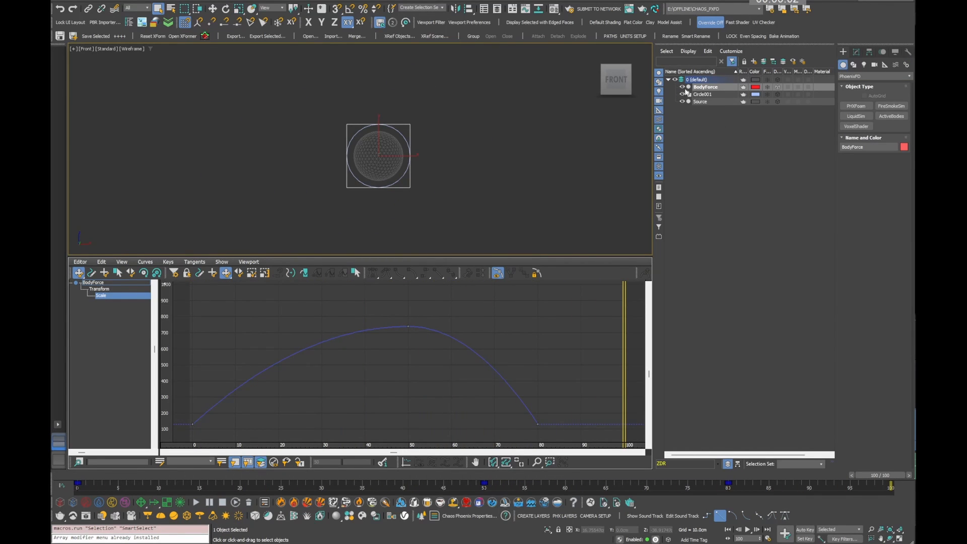
Step: Hide BodyForce and the circle, and show the Source sphere in the maximized perspective view
click(682, 95)
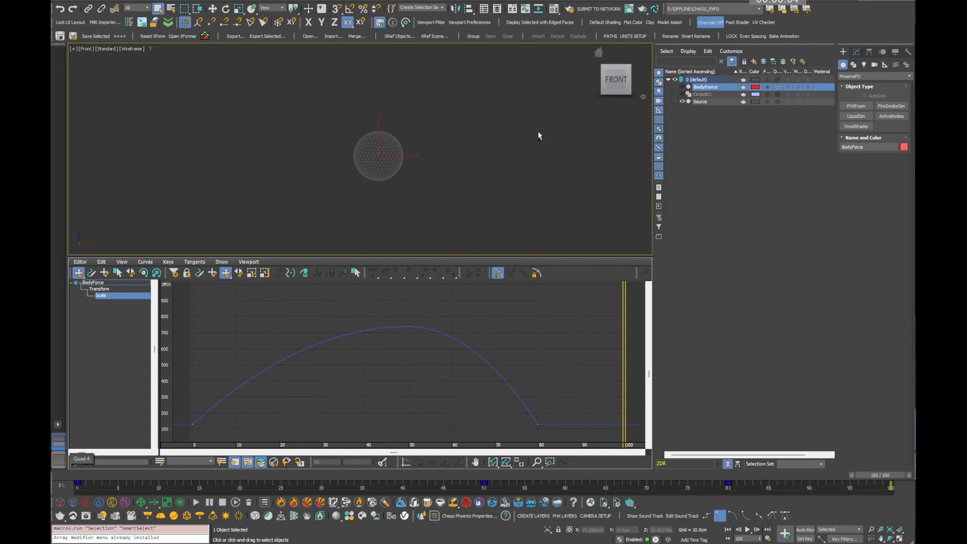
click(59, 459)
middle_drag(436, 416, 475, 389)
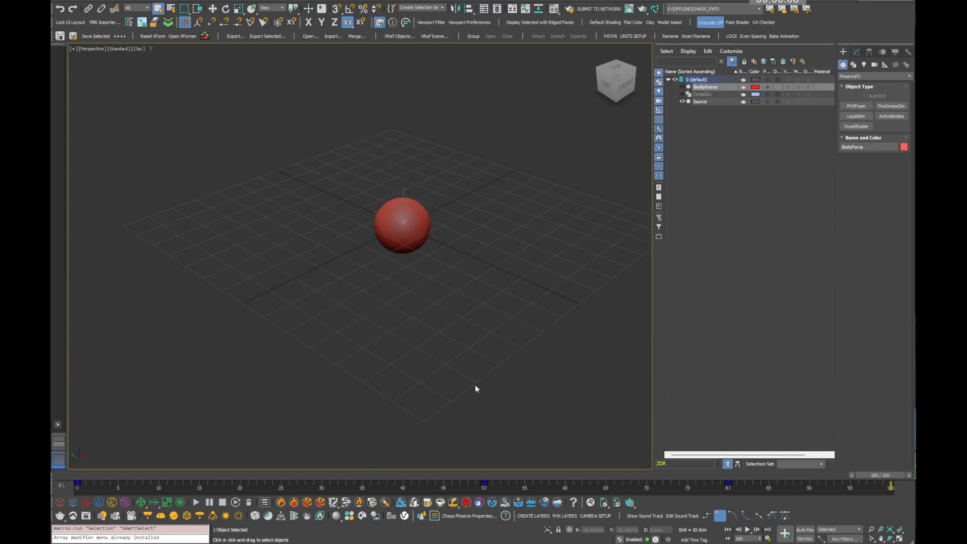
Step: Create a Phoenix FireSmokeSim grid around the Source sphere, about 83 × 57 × 40 cm
click(61, 502)
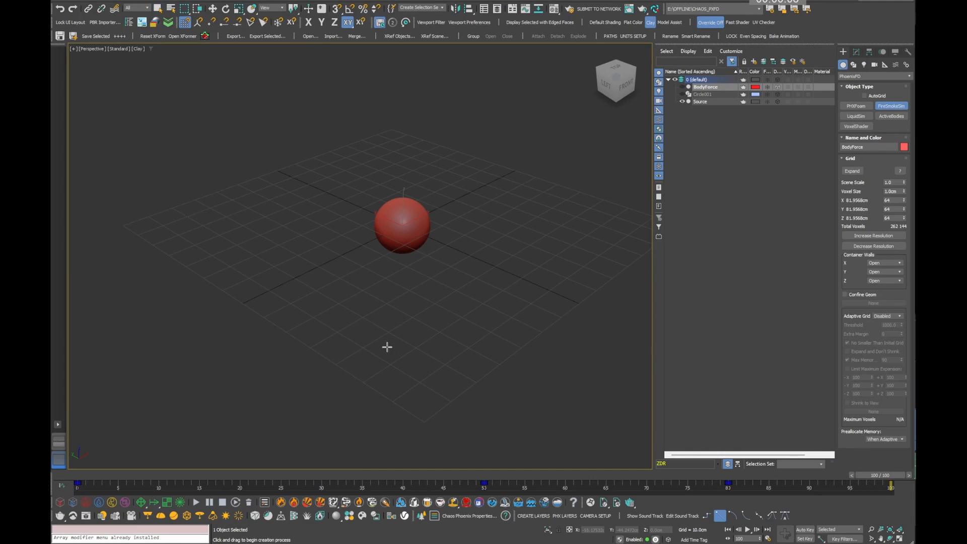
drag(263, 240, 539, 214)
click(528, 101)
middle_drag(517, 198, 494, 239)
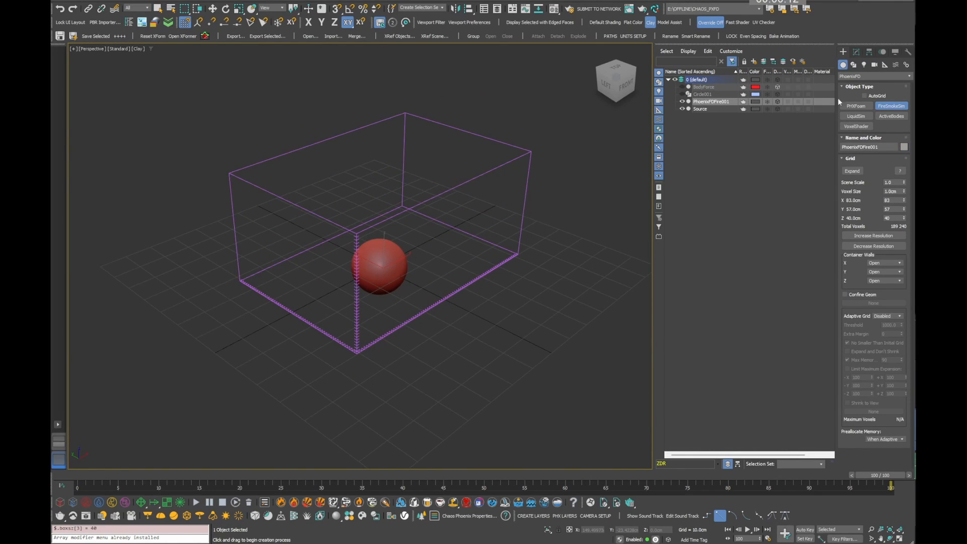
Step: Widen the parameter area and set the simulator's grid size to 50 voxels in X, Y and Z
drag(835, 115, 660, 101)
click(688, 52)
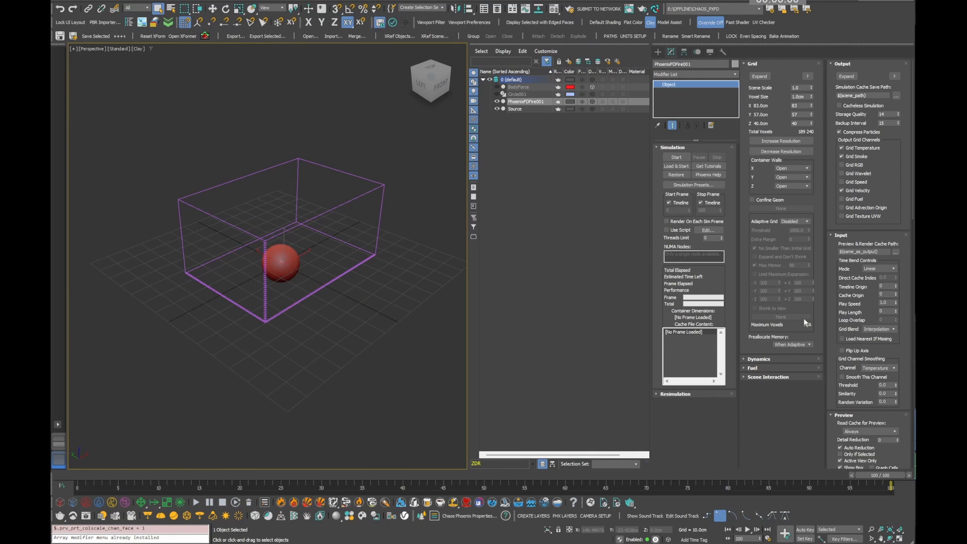
double_click(799, 107)
text(50)
key(Tab)
text(50)
key(Tab)
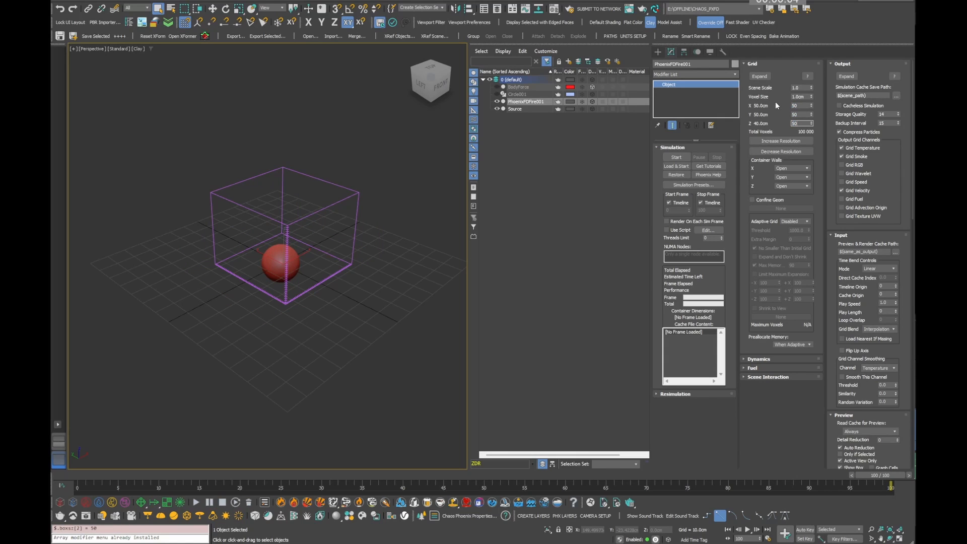
key(Return)
alt+middle_drag(339, 287, 319, 280)
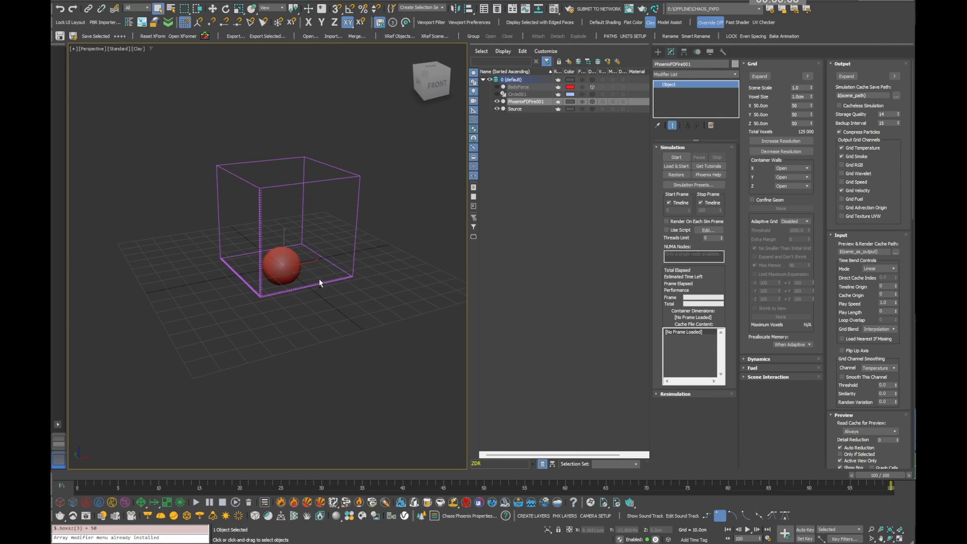
Step: Align the simulator grid to the Source sphere in X, Y and Z, pivot point to pivot point
scroll(319, 279, up, 5)
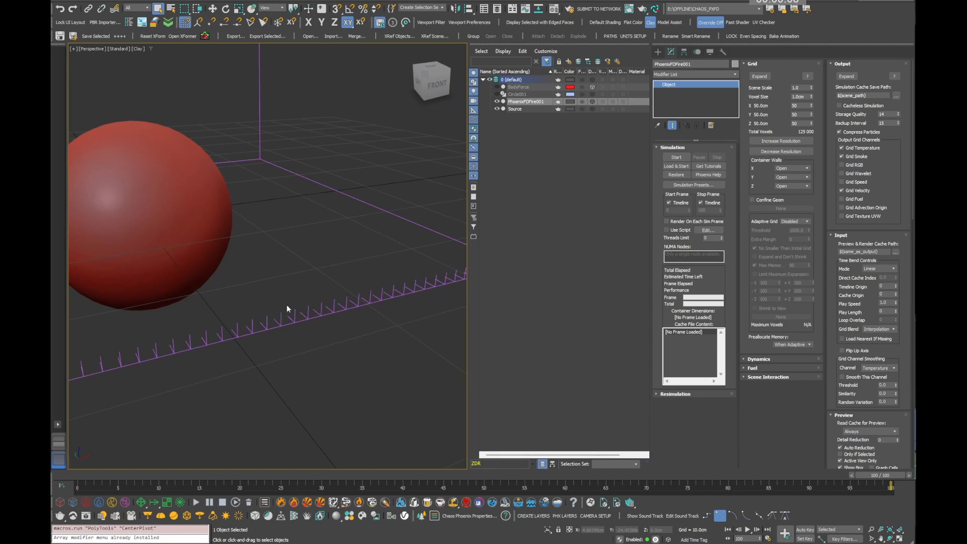
key(alt+a)
click(196, 228)
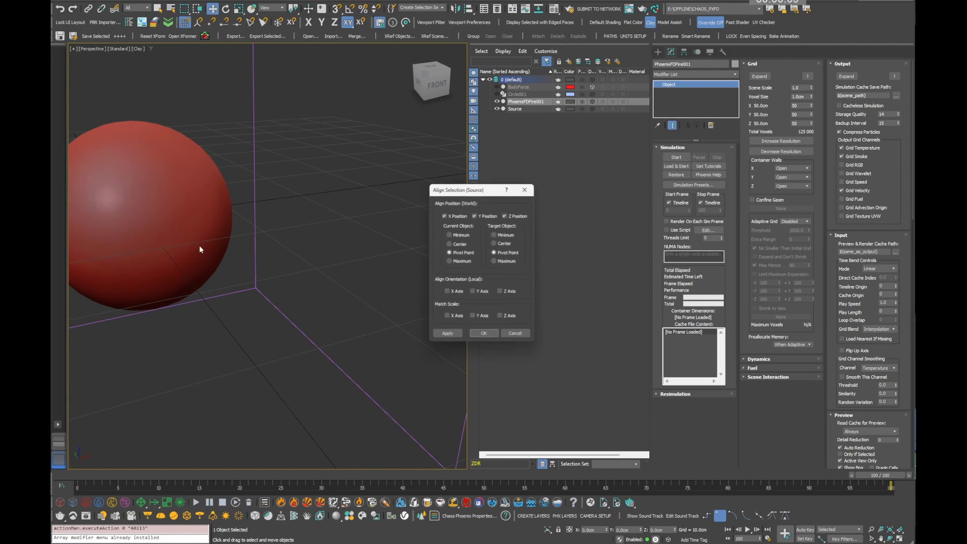
click(483, 334)
scroll(222, 282, down, 6)
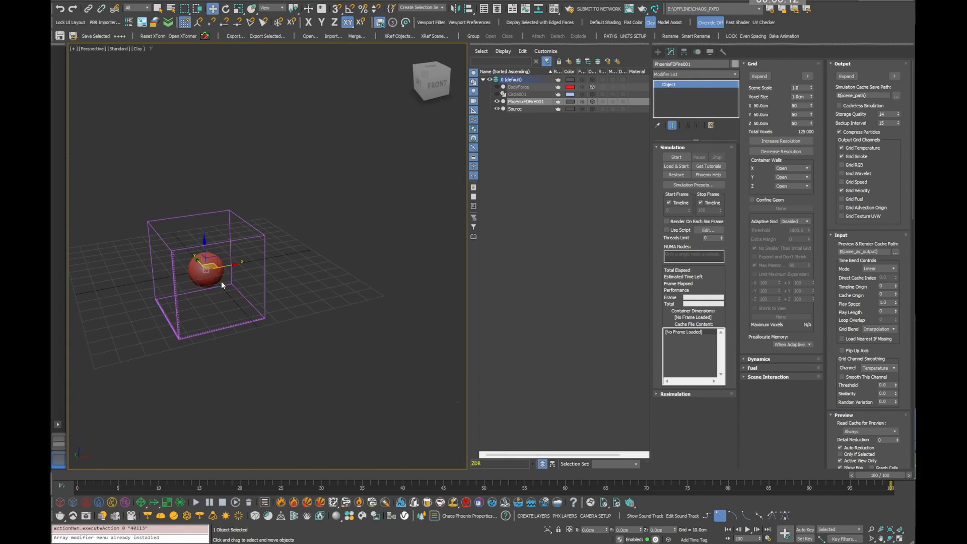
alt+middle_drag(199, 269, 277, 271)
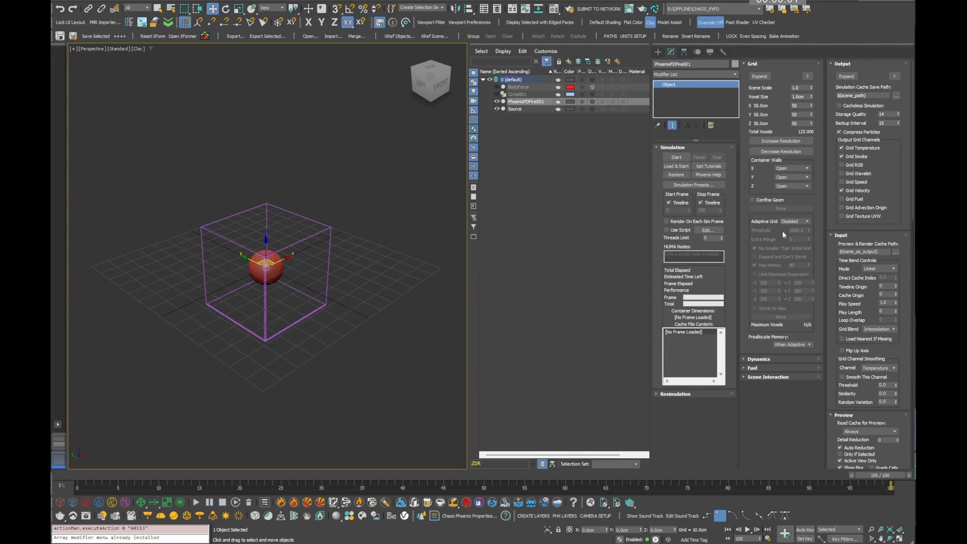
Step: Set the simulator's adaptive grid to Temperature with a threshold of 301 and an extra margin of 15
click(783, 221)
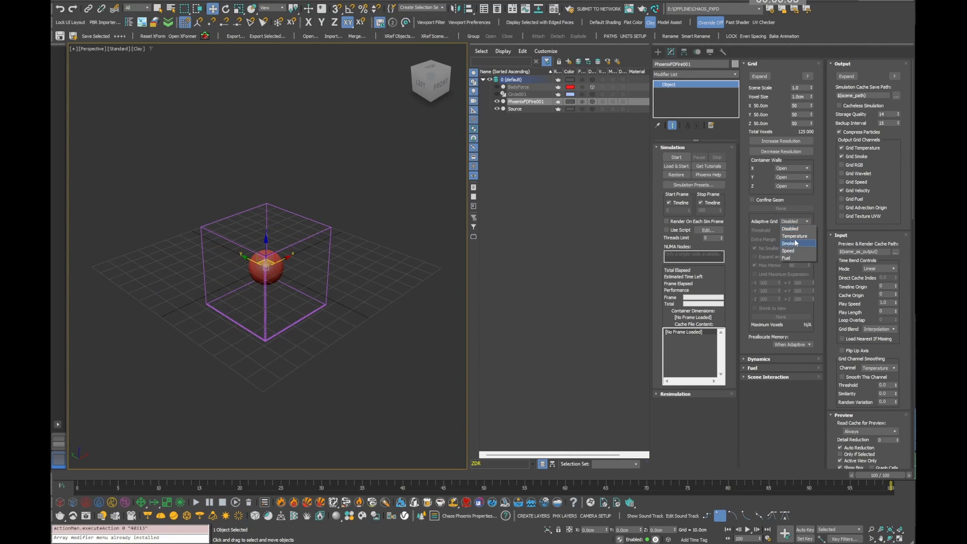
click(795, 237)
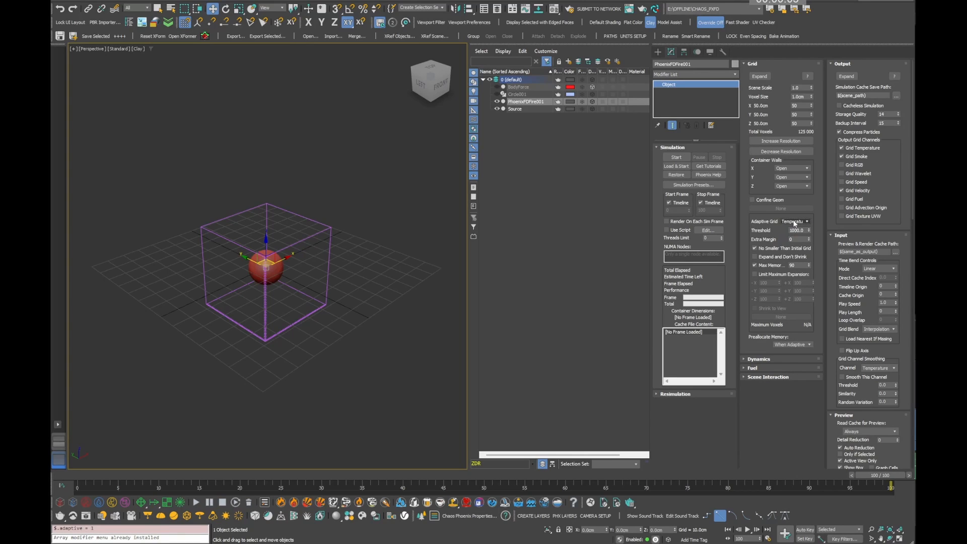
double_click(797, 231)
text(301)
key(Return)
double_click(795, 239)
key(Return)
double_click(788, 87)
click(763, 94)
Step: Set the simulation output's backup interval to 5 and collapse all of the simulator's parameter sections
click(752, 64)
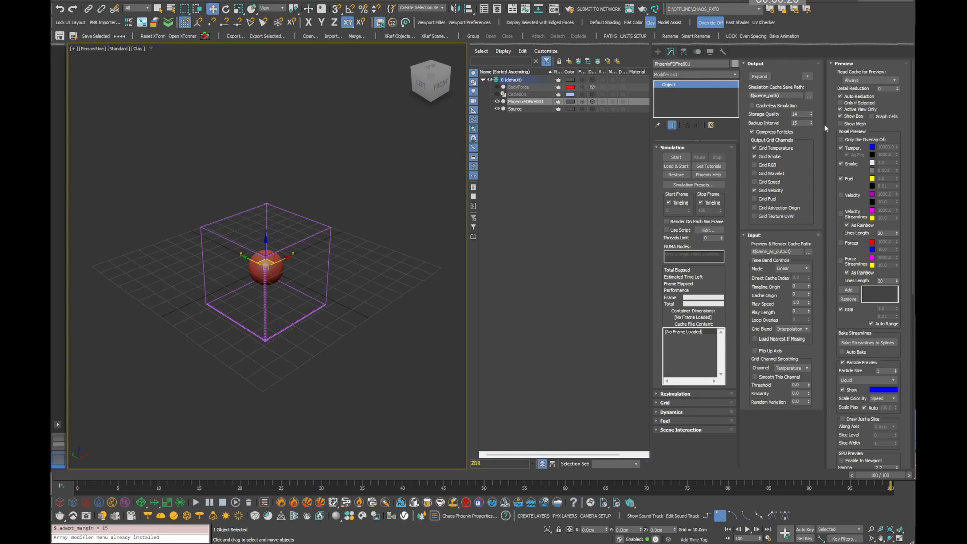
double_click(800, 122)
text(5)
key(Return)
right_click(761, 64)
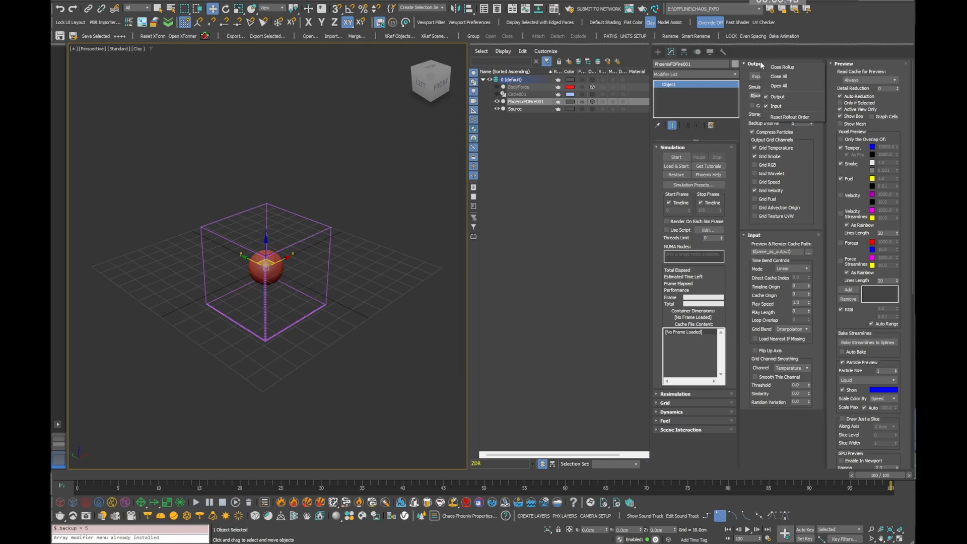
click(772, 78)
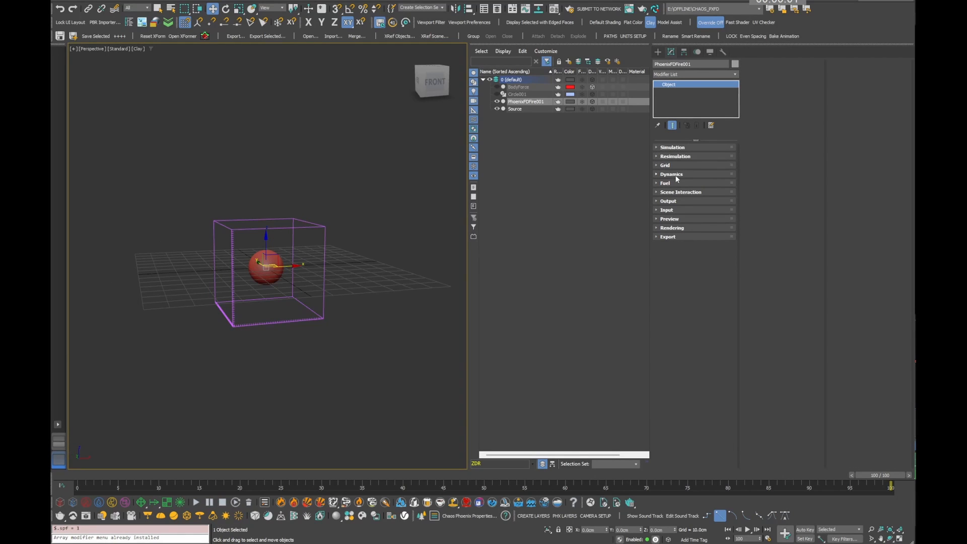
Step: In the simulator's dynamics, disable Gravity and Massive Vorticity and set Classic Vorticity to 0
click(672, 174)
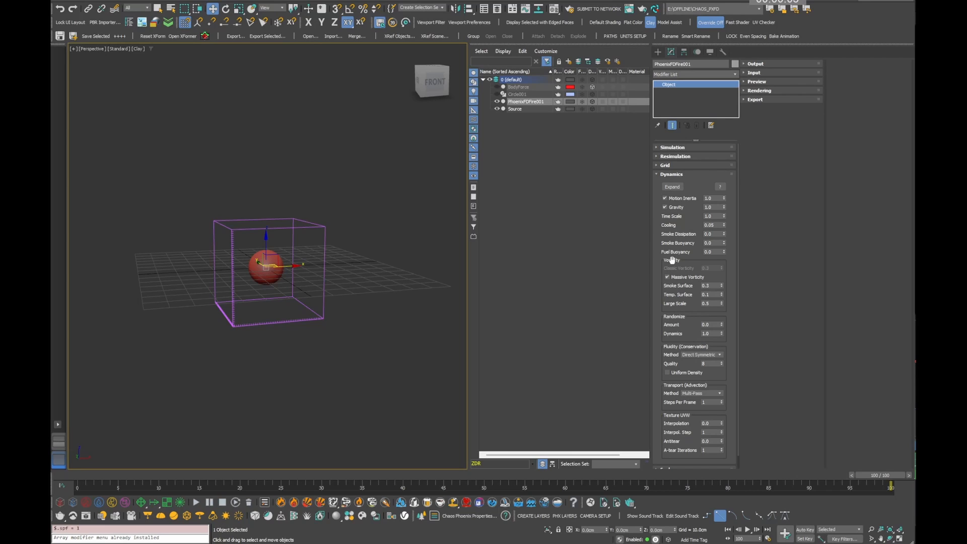
drag(672, 260, 680, 285)
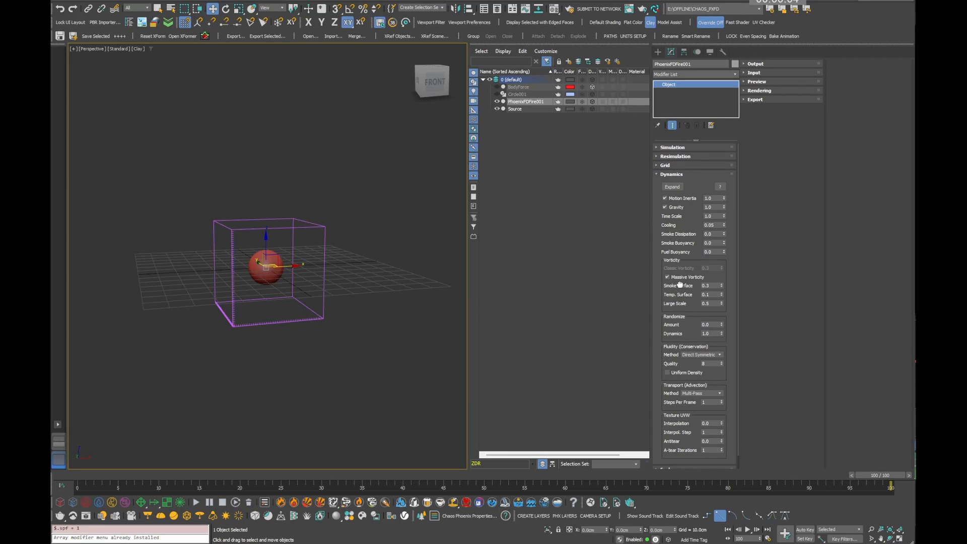
click(666, 207)
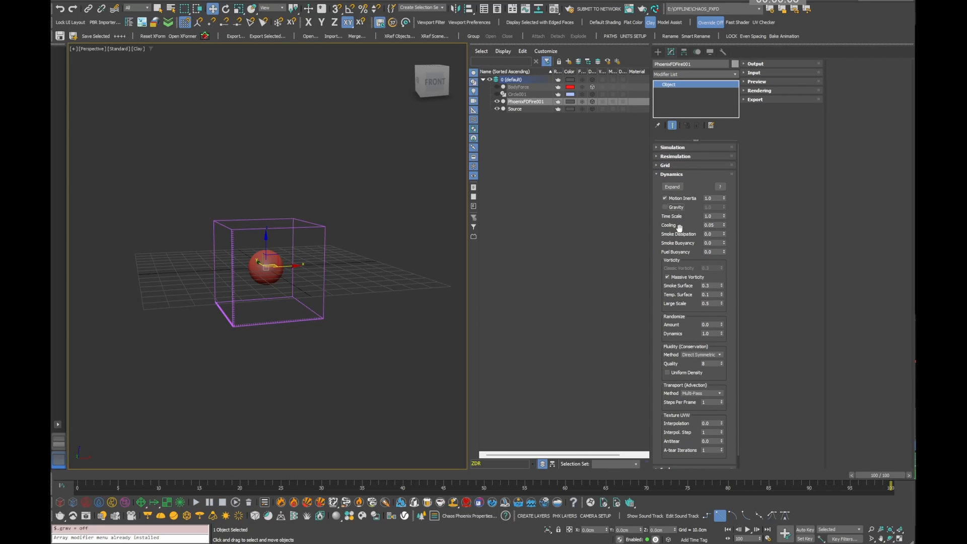
click(681, 280)
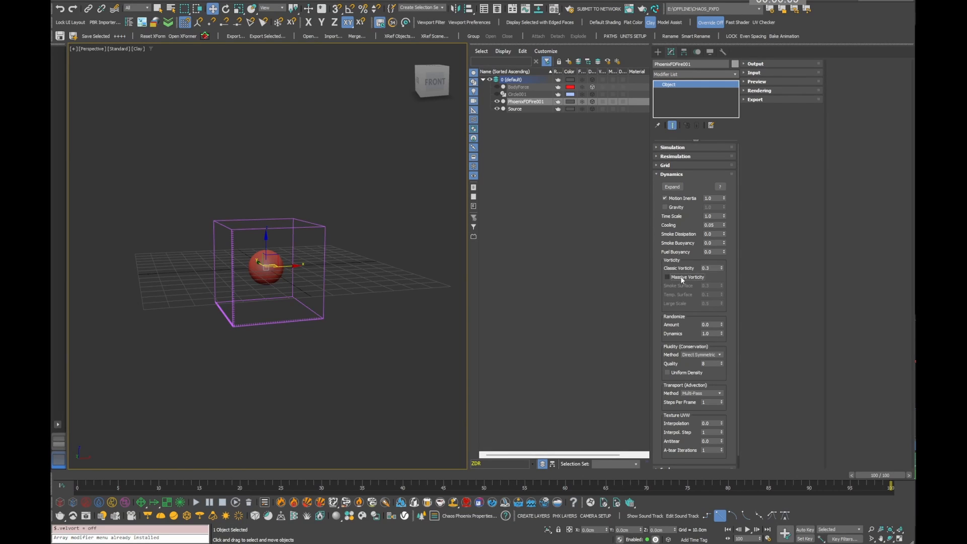
right_click(722, 270)
scroll(677, 266, down, 1)
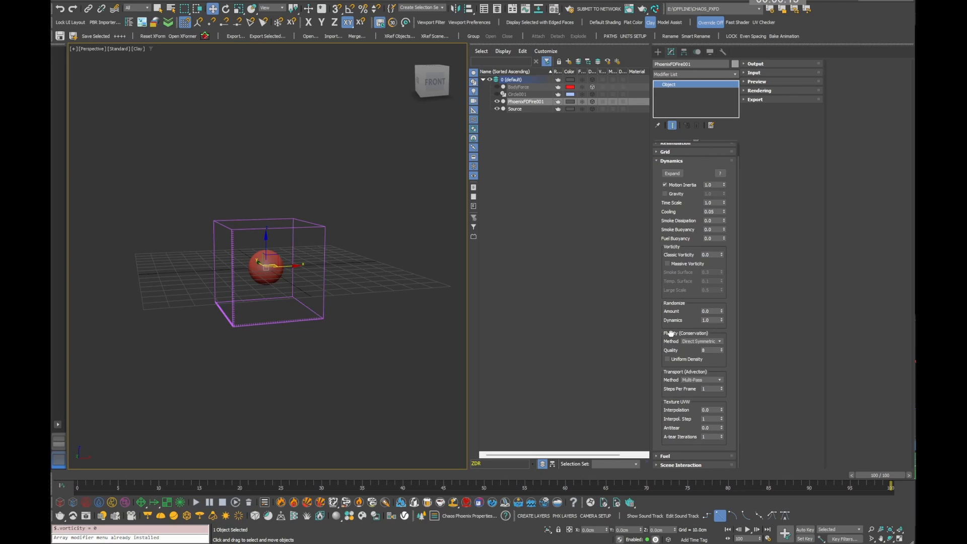
Step: Set the simulator's fluidity conservation method to Buffered with a quality of 6
click(715, 341)
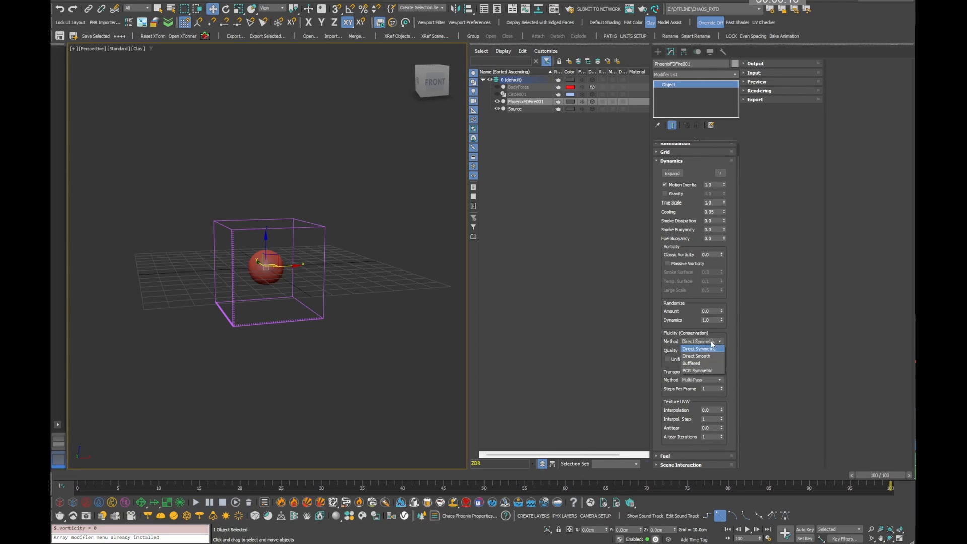
click(693, 363)
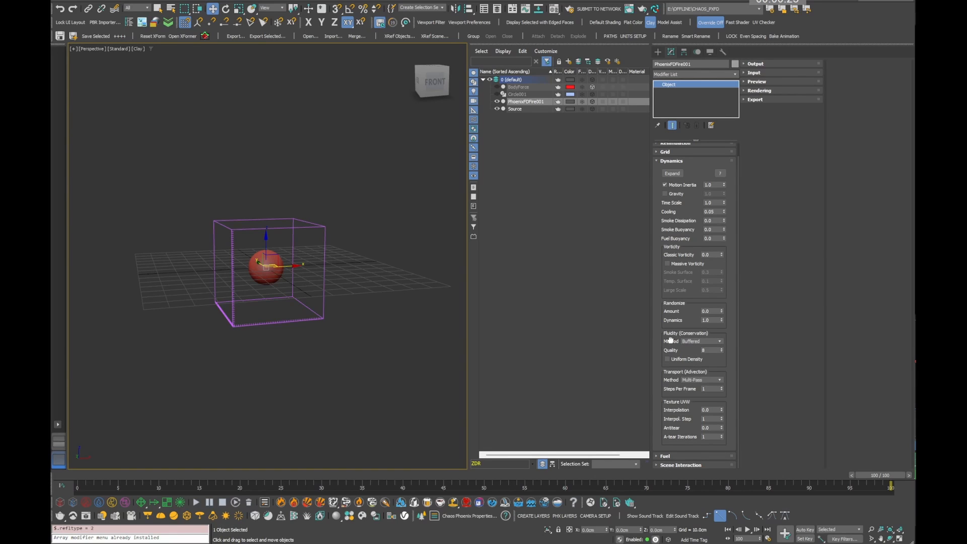
drag(711, 351, 698, 351)
alt+middle_drag(355, 302, 285, 262)
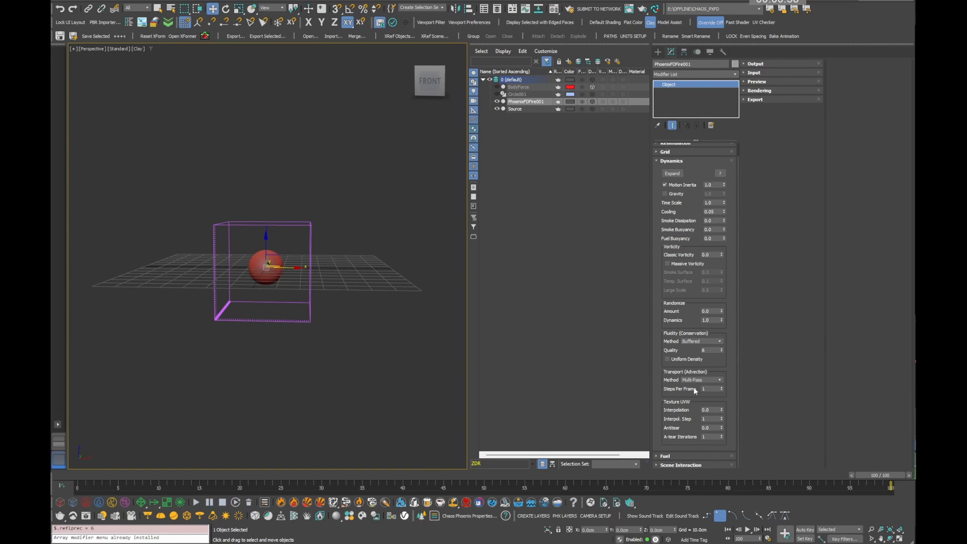
Step: Set the simulator's Steps Per Frame to 4 and its Time Scale to 0.5
click(713, 389)
text(4)
key(Return)
click(705, 389)
click(669, 382)
click(717, 201)
text(0.5)
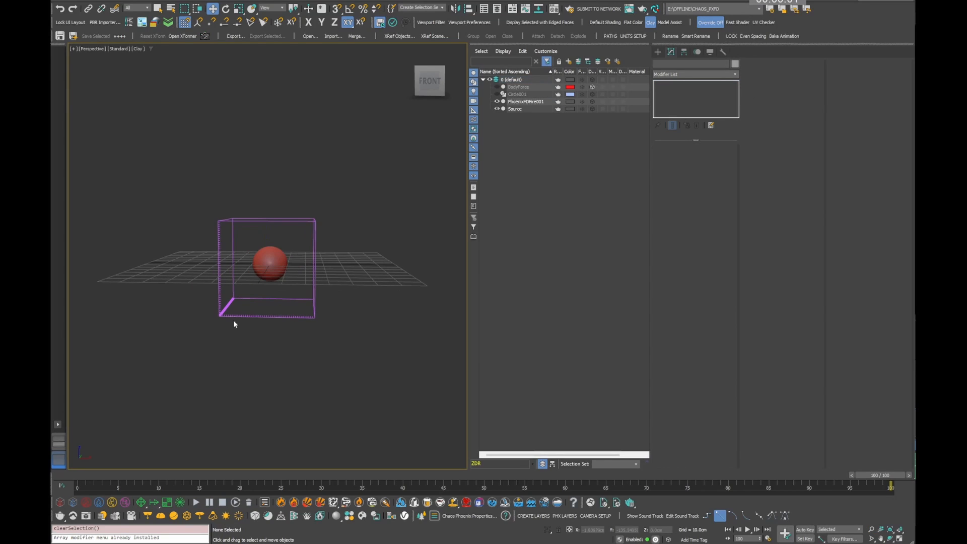
Step: In the Front view, create a Phoenix fire source helper and place it just below the simulator grid
middle_drag(234, 319, 249, 318)
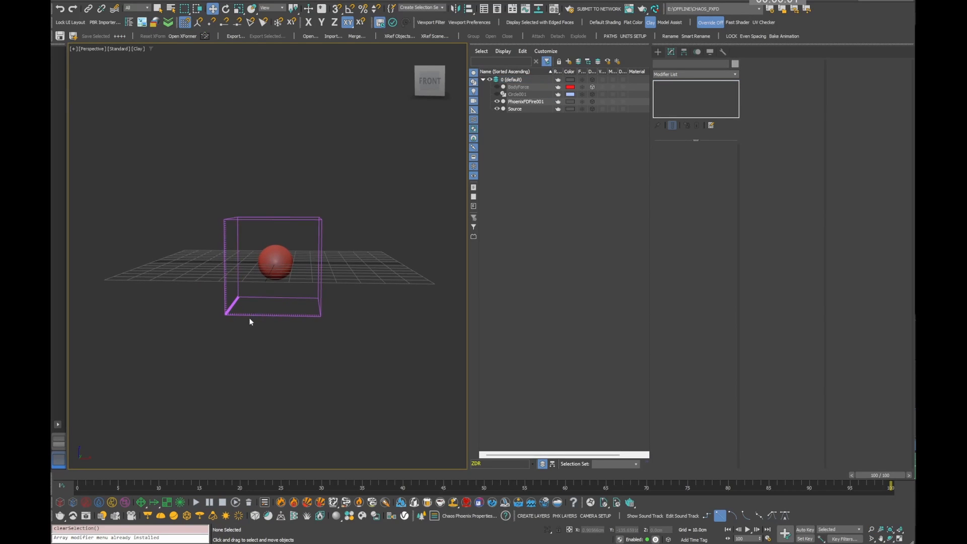
key(g)
key(f)
key(F3)
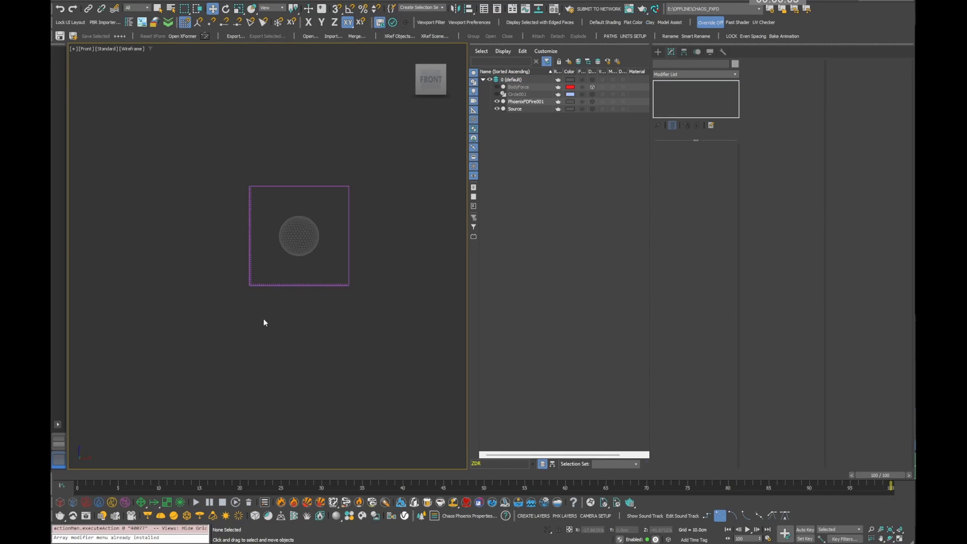
click(85, 503)
drag(251, 313, 260, 336)
middle_drag(270, 312, 272, 320)
key(w)
drag(263, 316, 266, 334)
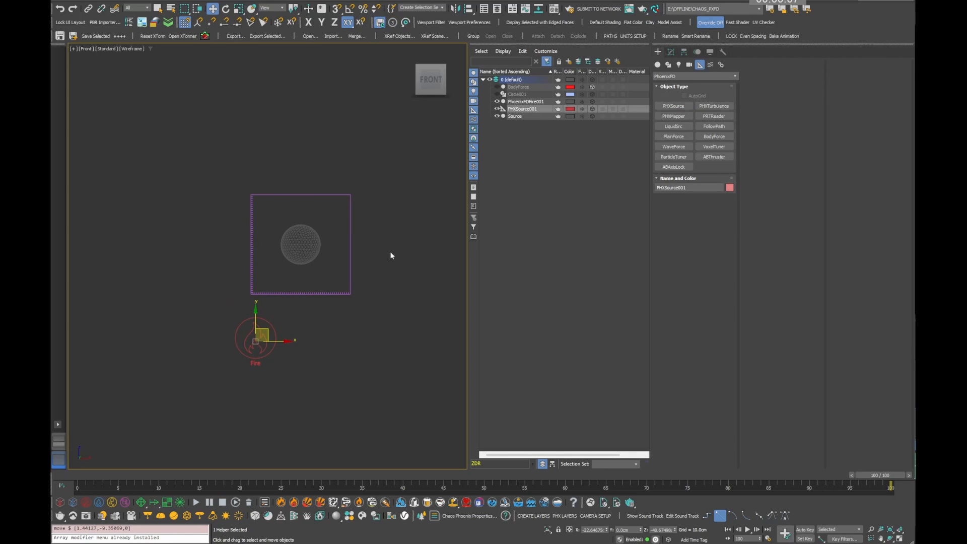
Step: Add the Source sphere as the fire source's emitter node and set its Outgoing Velocity to 500 cm
click(671, 51)
click(670, 210)
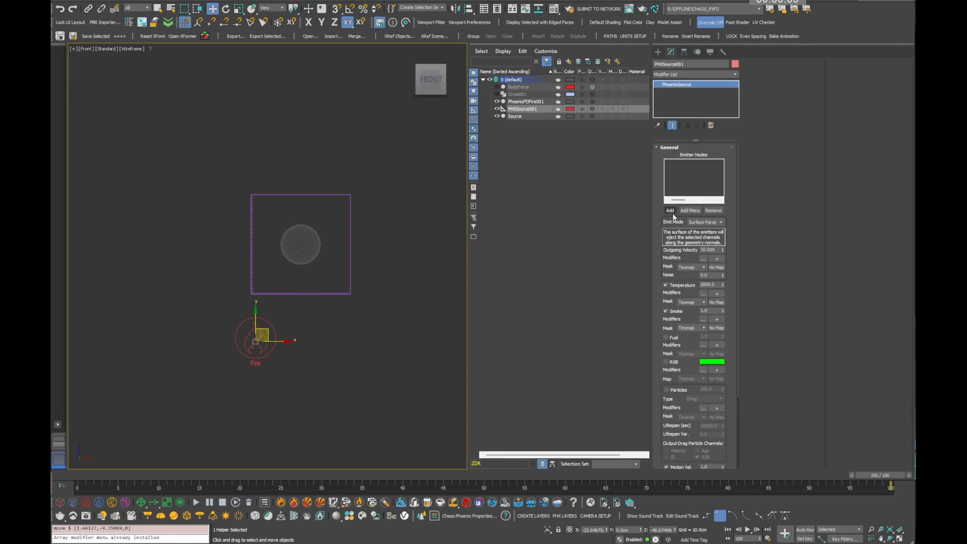
click(329, 244)
double_click(706, 249)
text(500)
key(Return)
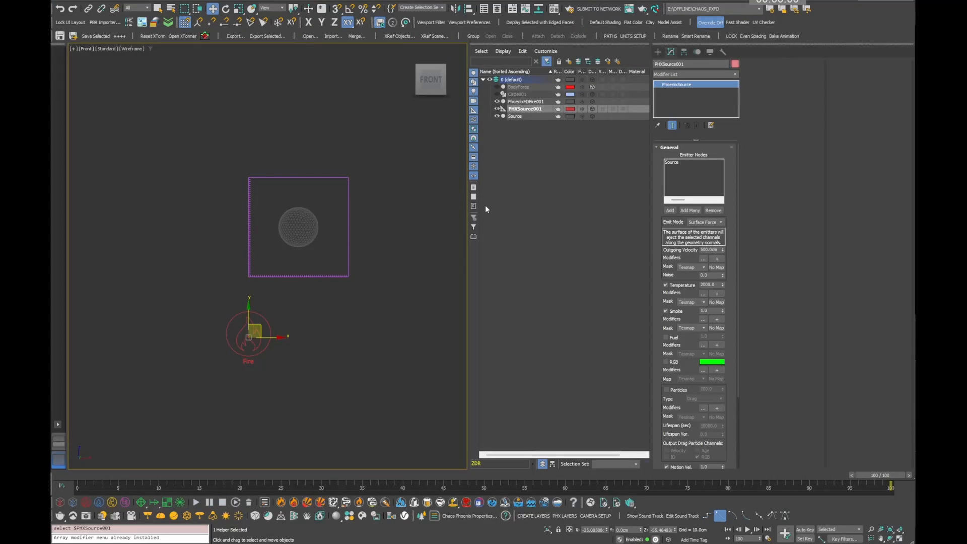
Step: Start the simulation of the fire simulator and watch the explosion expand in the Front view
drag(323, 271, 328, 272)
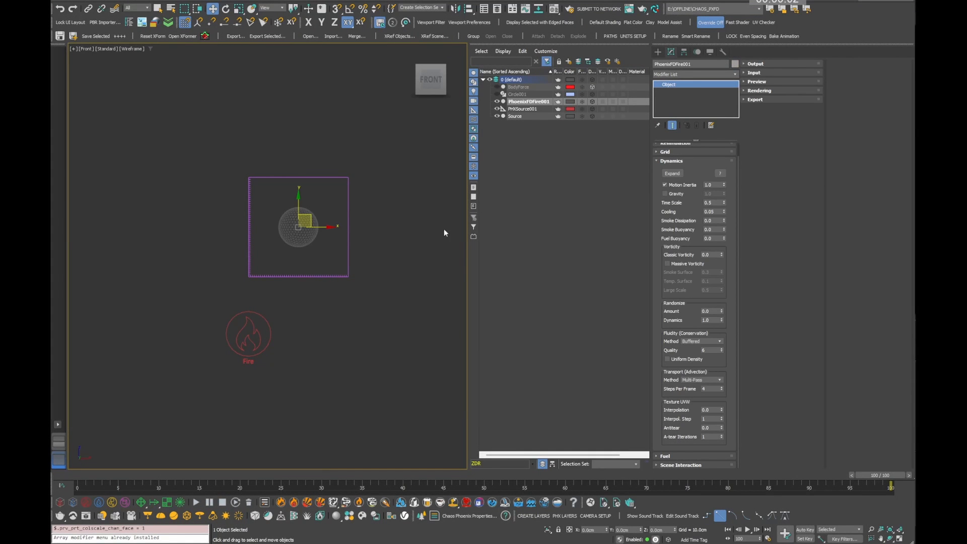
click(756, 64)
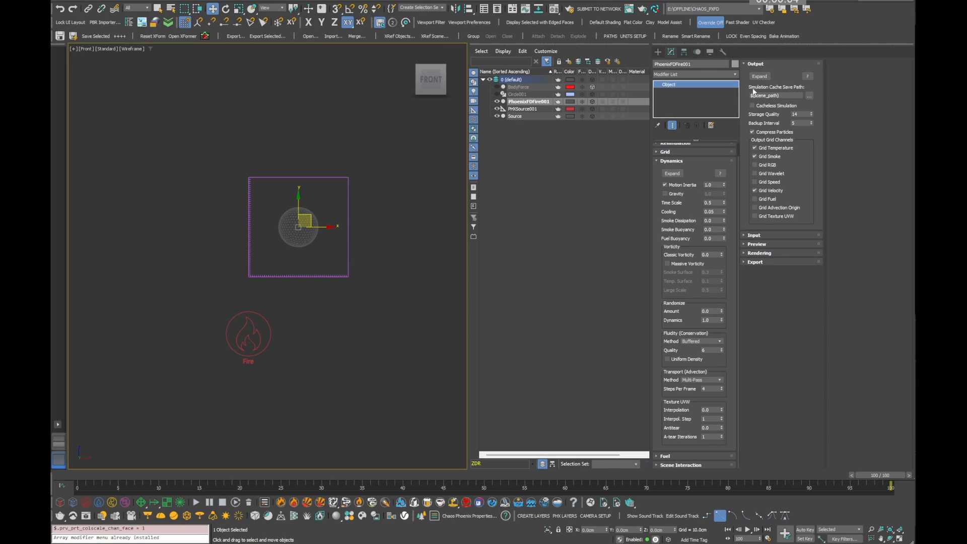
scroll(697, 168, up, 1)
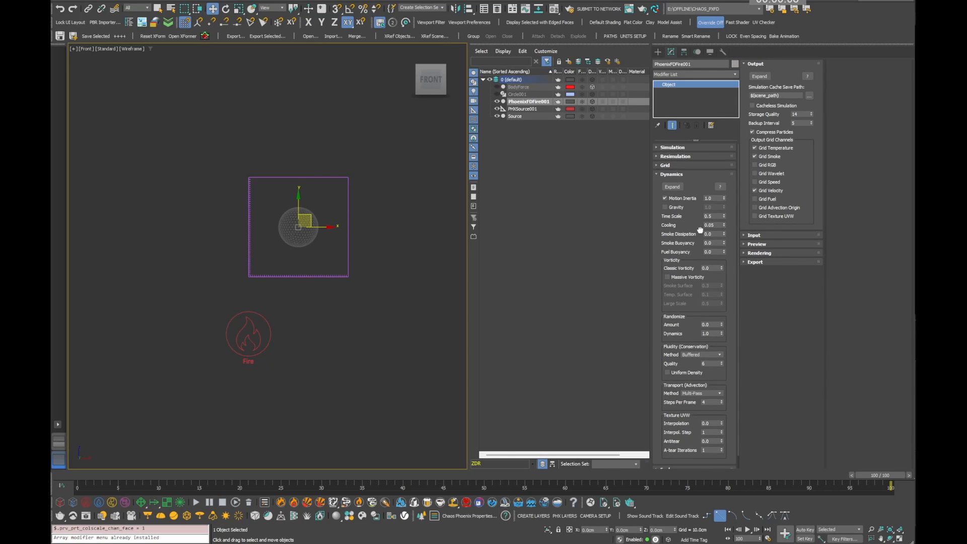
click(674, 147)
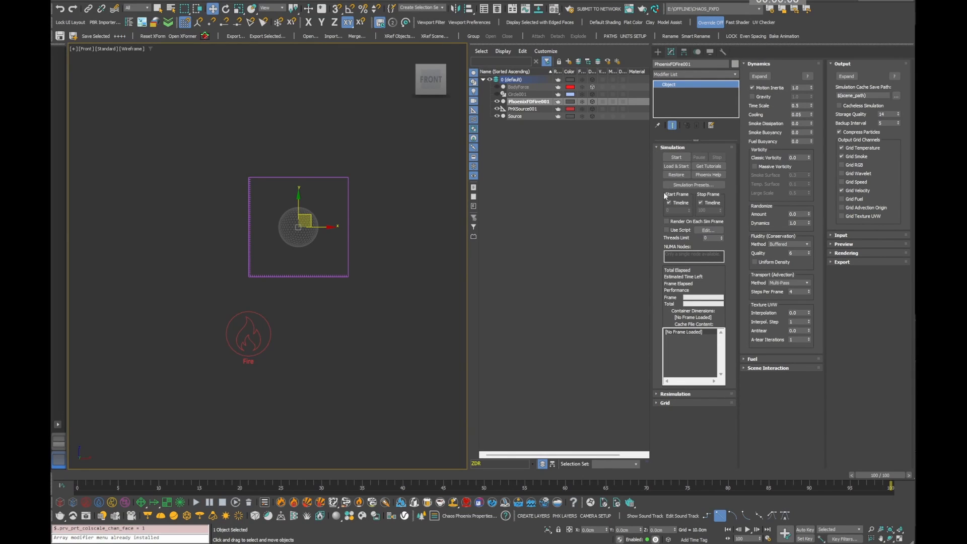
click(681, 158)
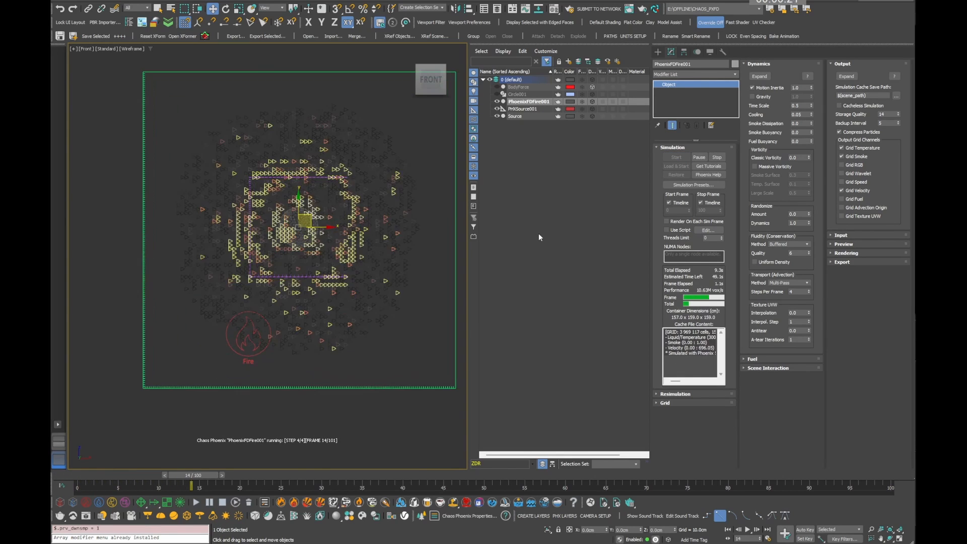
scroll(338, 266, down, 3)
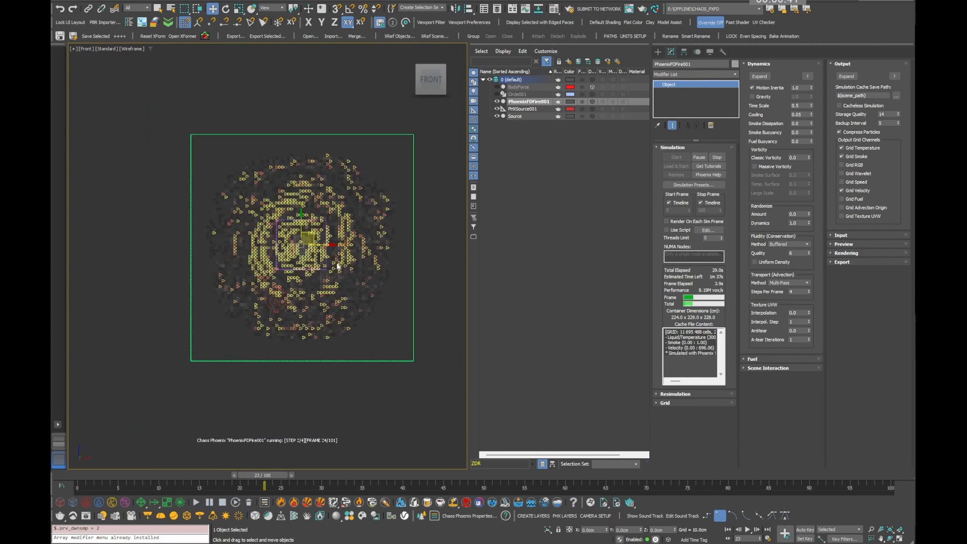
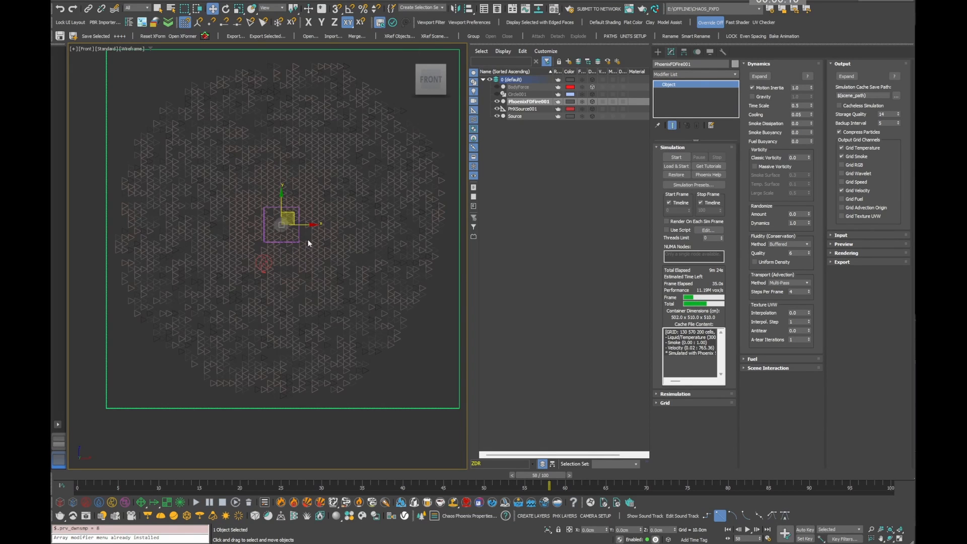
Step: Limit the simulator's voxel preview to a single slice along the Y Axis
click(848, 244)
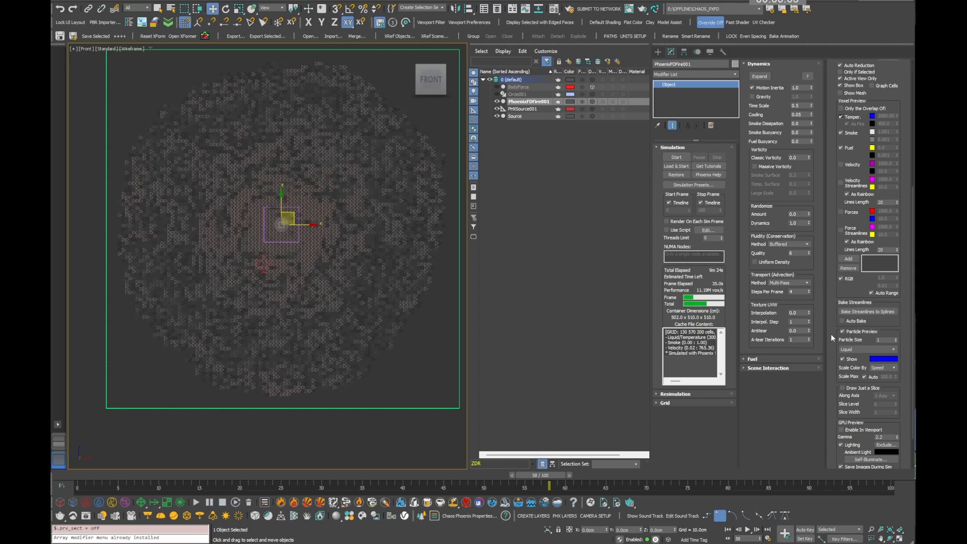
scroll(831, 334, down, 3)
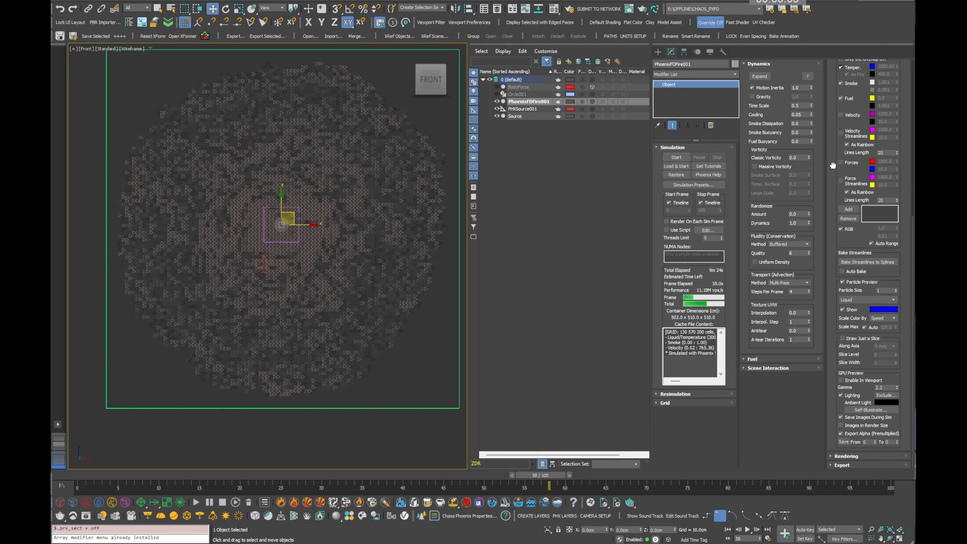
click(851, 339)
click(885, 346)
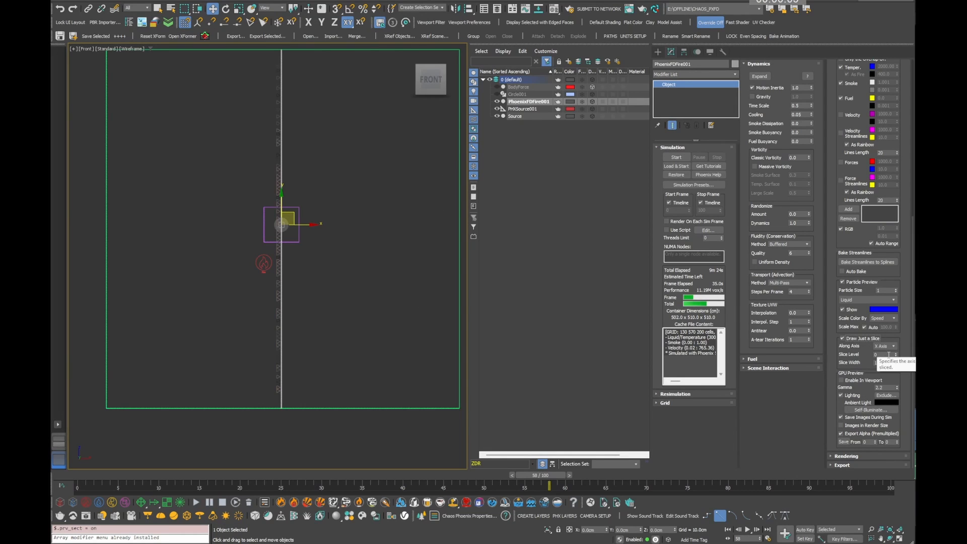
click(882, 359)
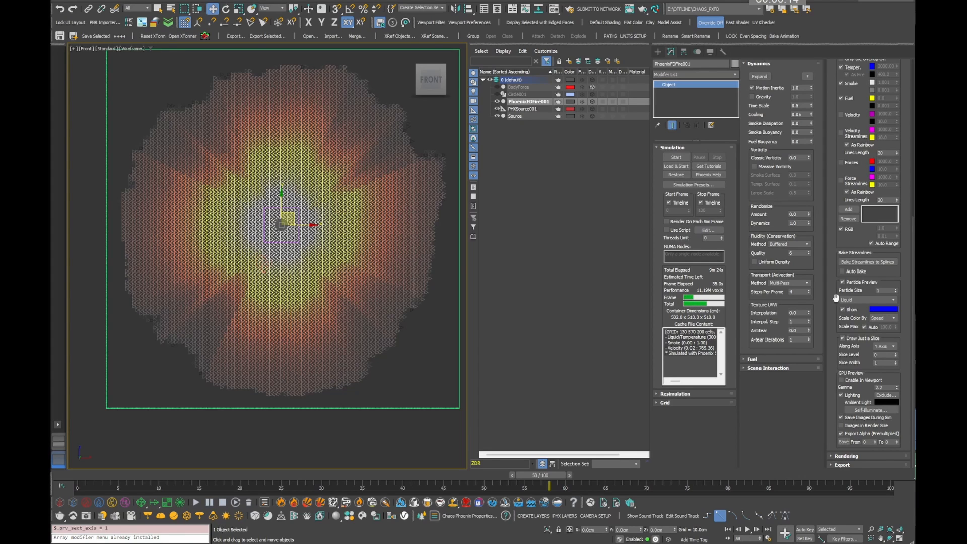
Step: Set the preview's Detail Reduction to 0
scroll(836, 298, up, 5)
double_click(880, 268)
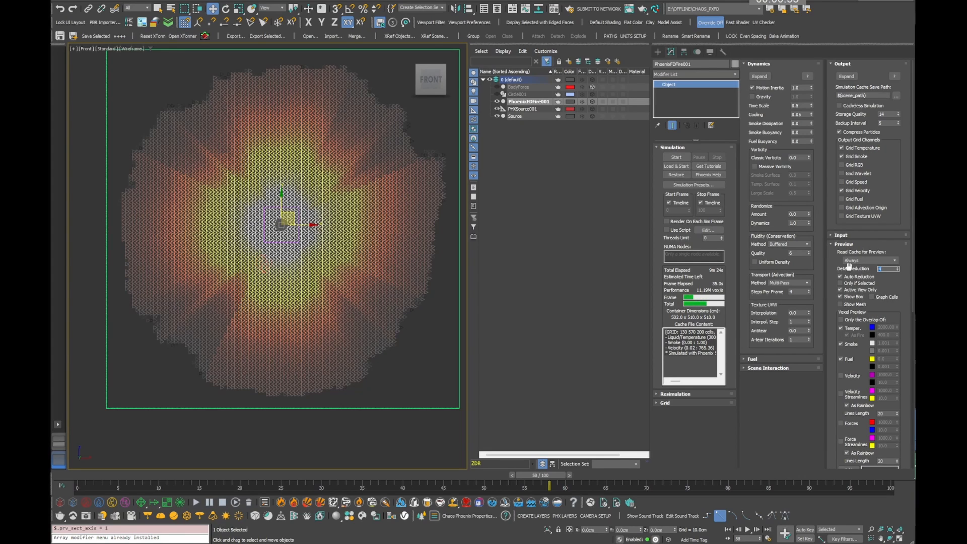
text(0)
key(Return)
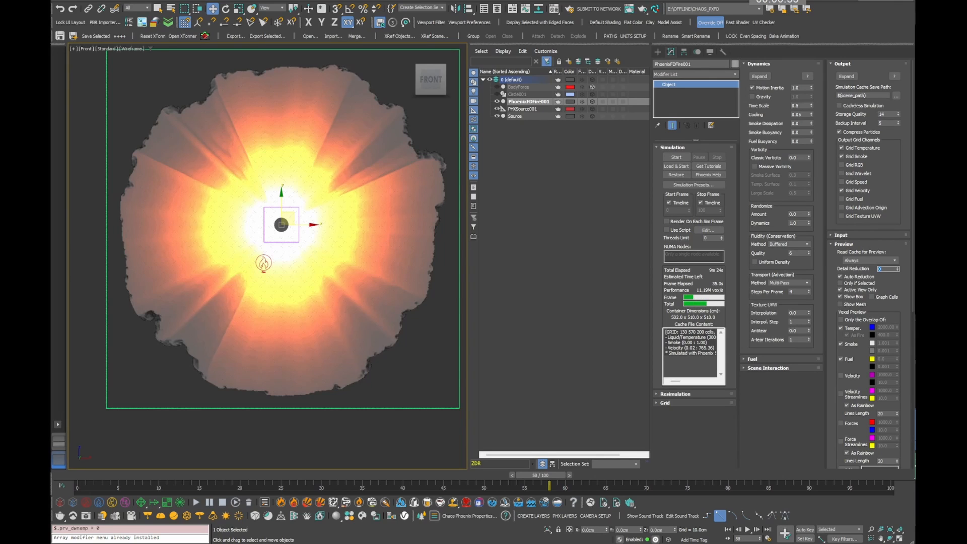
Step: Review the simulated explosion by scrubbing the timeline backward to frame 0
key(comma)
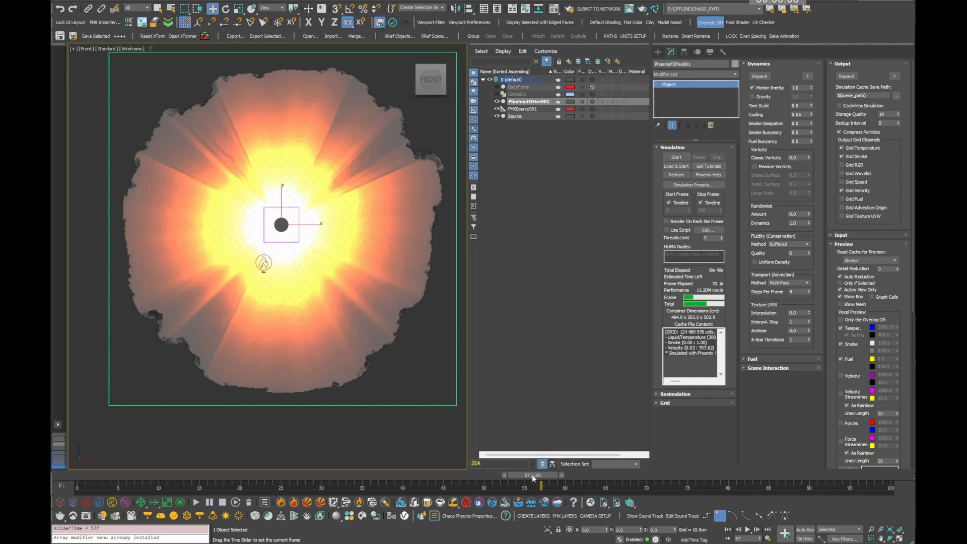
drag(533, 475, 395, 475)
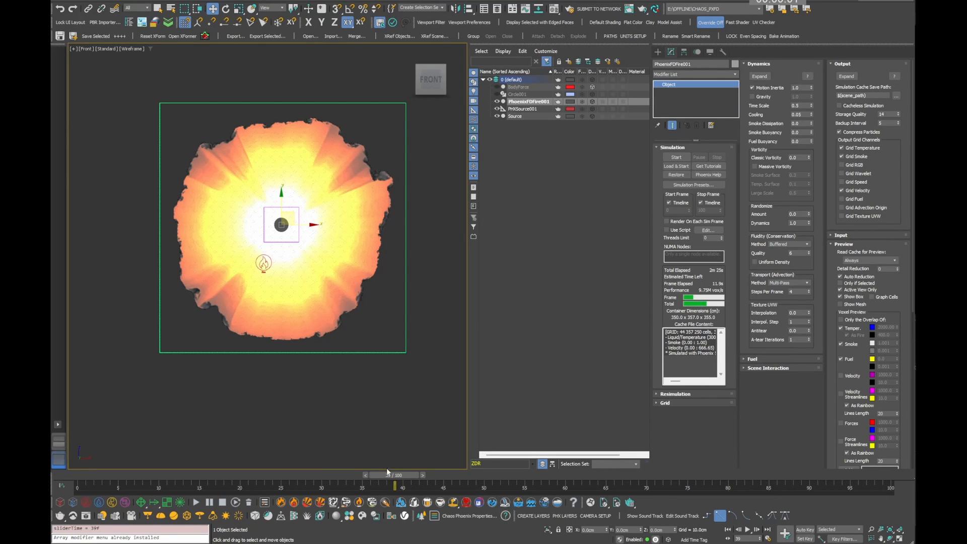
drag(397, 481, 372, 481)
drag(114, 484, 76, 483)
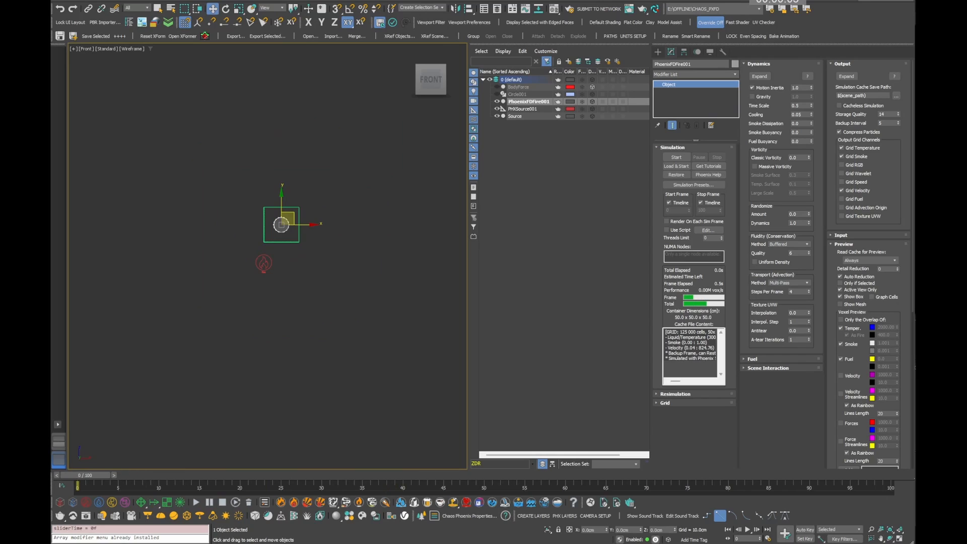
Step: Create a Phoenix Body Force helper and place it beside the fire source below the simulator grid
drag(152, 504, 154, 455)
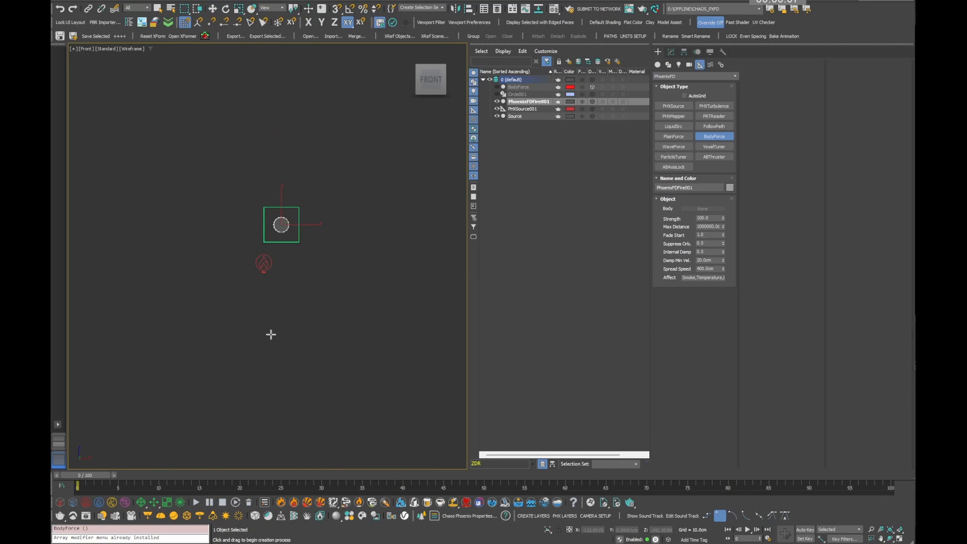
click(265, 294)
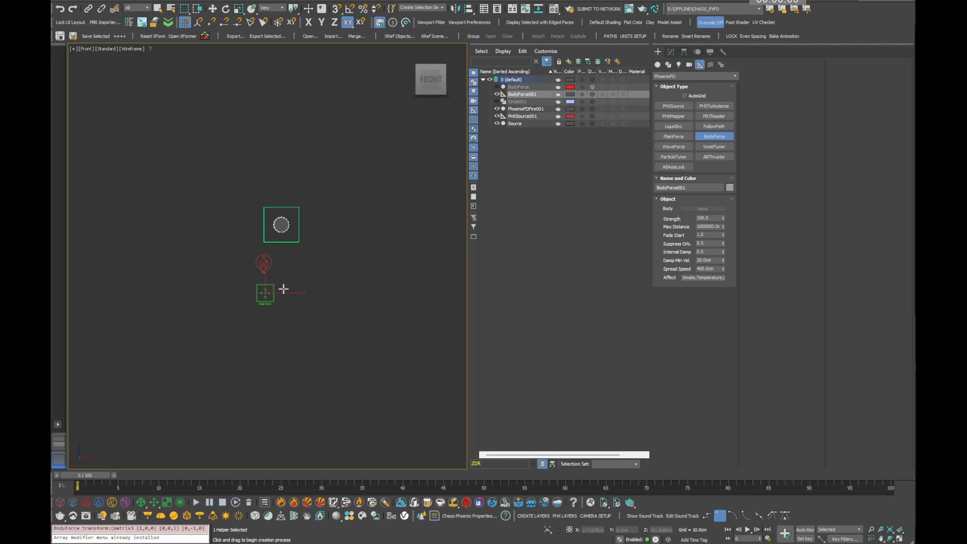
scroll(284, 286, up, 4)
key(w)
drag(242, 298, 294, 209)
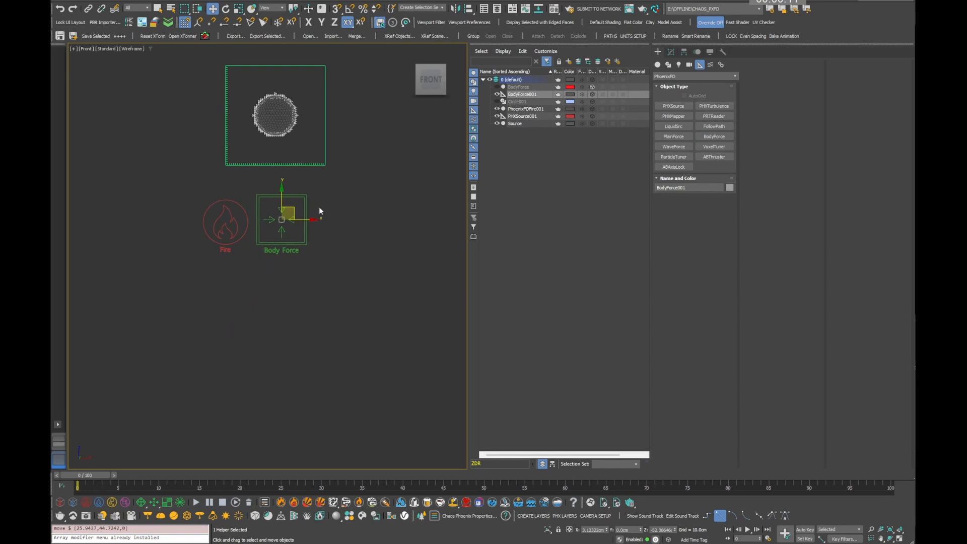
middle_drag(319, 206, 317, 219)
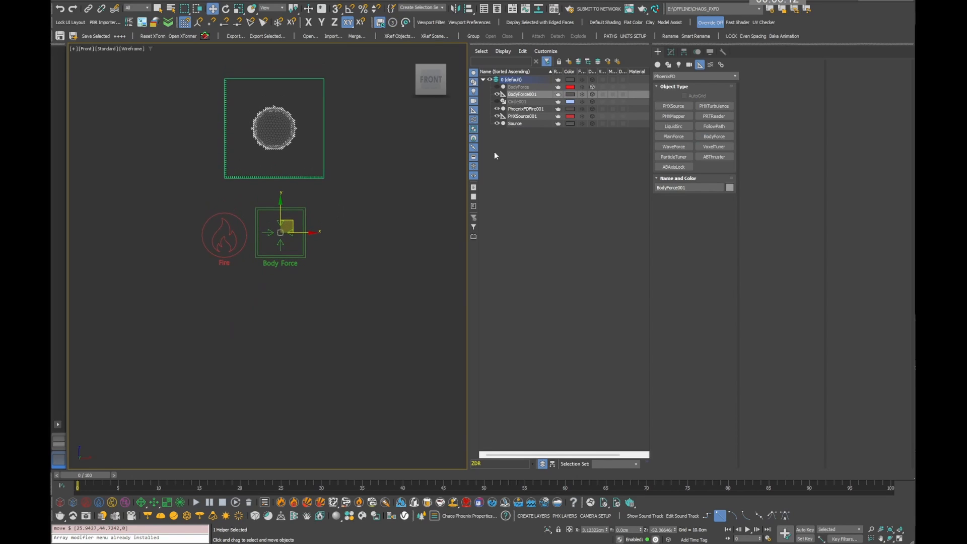
Step: Unhide the BodyForce sphere and Circle001, and select the BodyForce sphere
click(498, 87)
click(498, 101)
click(520, 87)
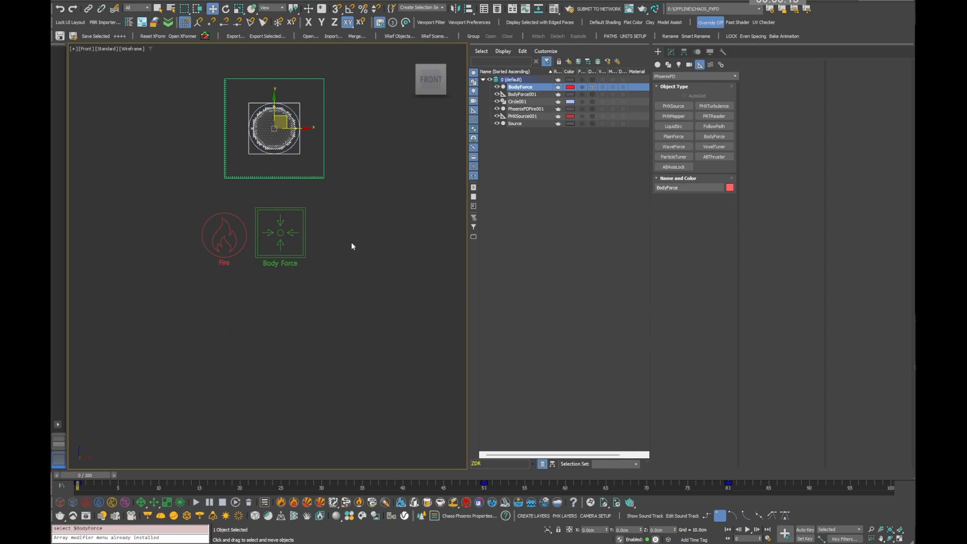
Step: Assign the BodyForce sphere as the body of the Body Force helper and start the simulation
click(289, 268)
click(671, 53)
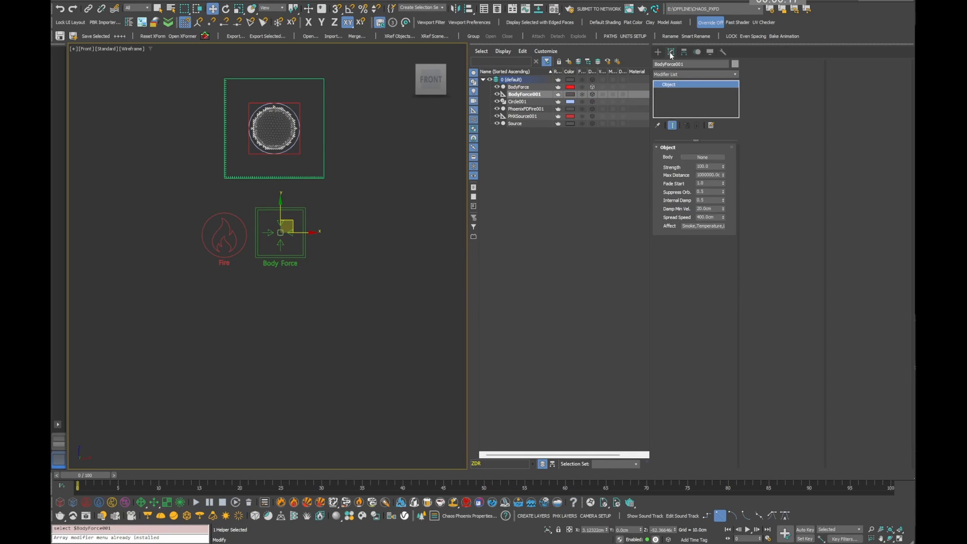
click(702, 158)
click(522, 88)
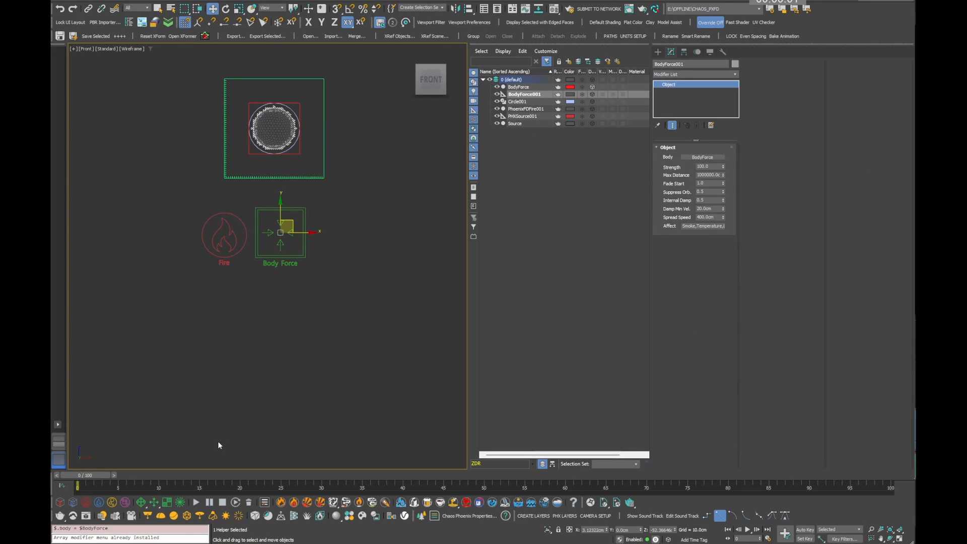
click(196, 503)
scroll(292, 220, down, 5)
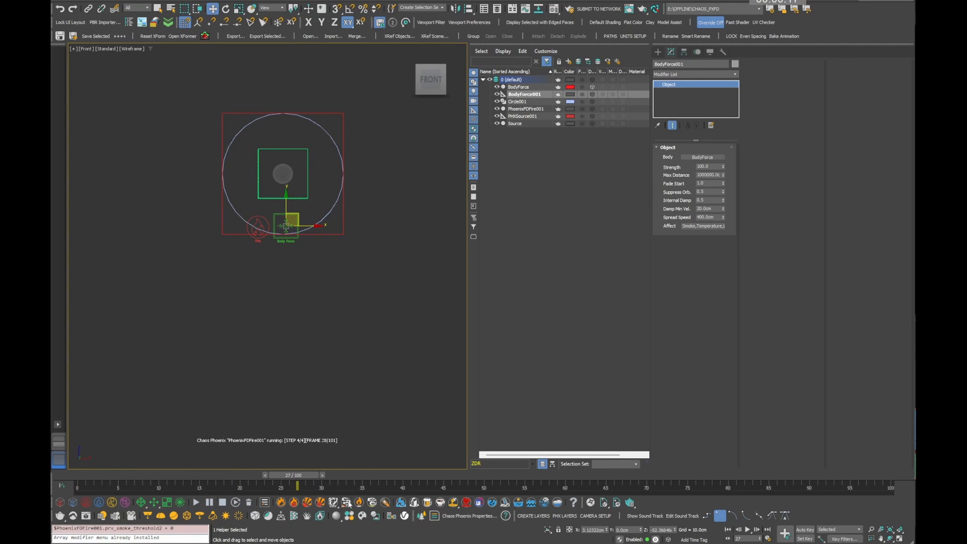
Step: Turn off Solid Obstacle in the BodyForce sphere's Phoenix properties and restart the simulation
click(520, 88)
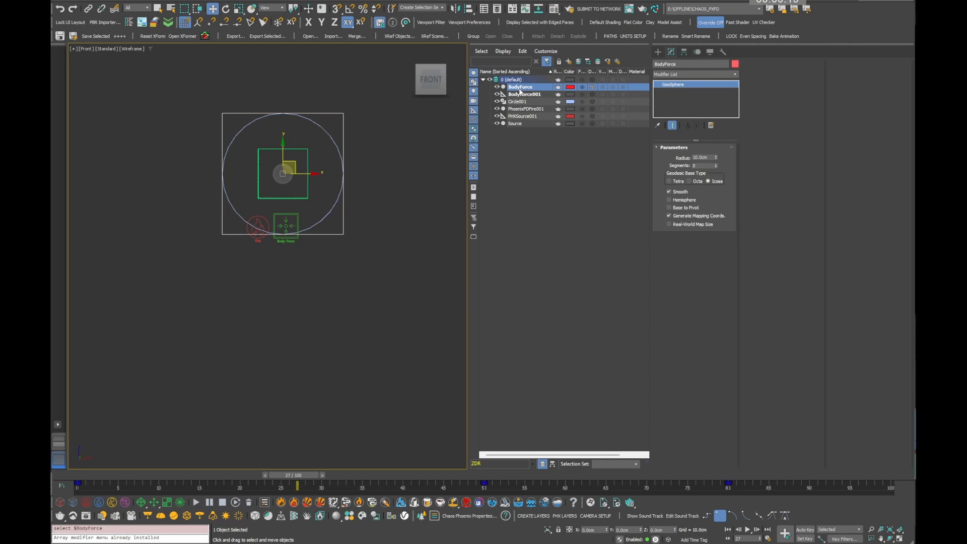
right_click(308, 113)
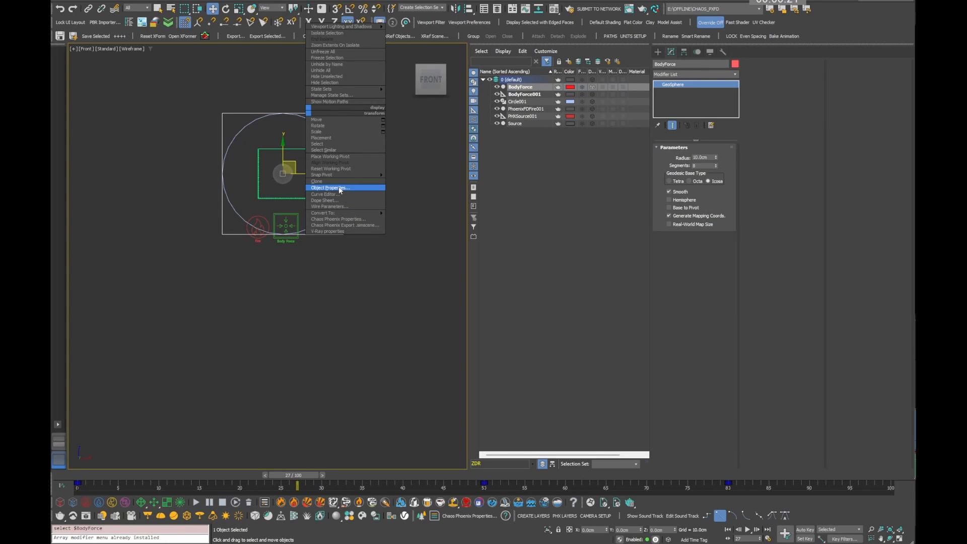
click(342, 221)
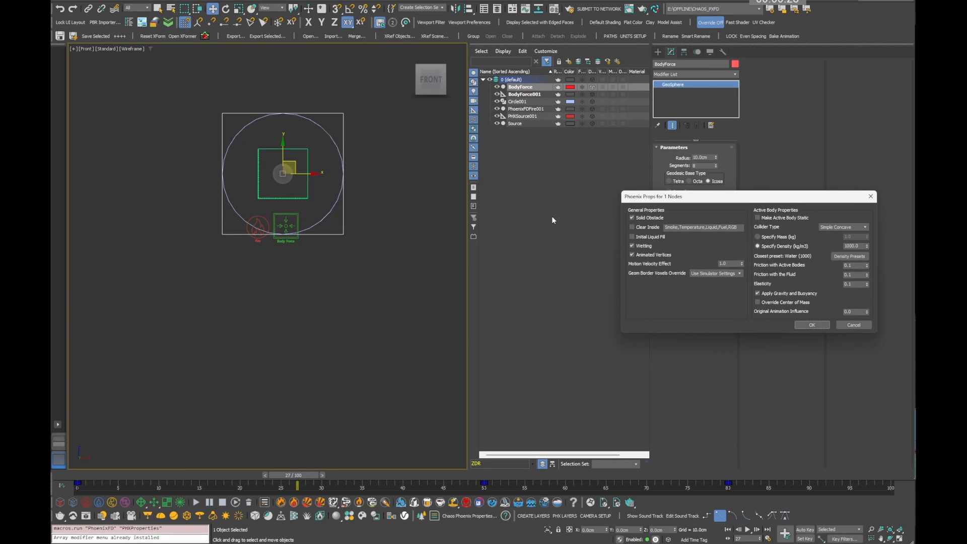
click(639, 220)
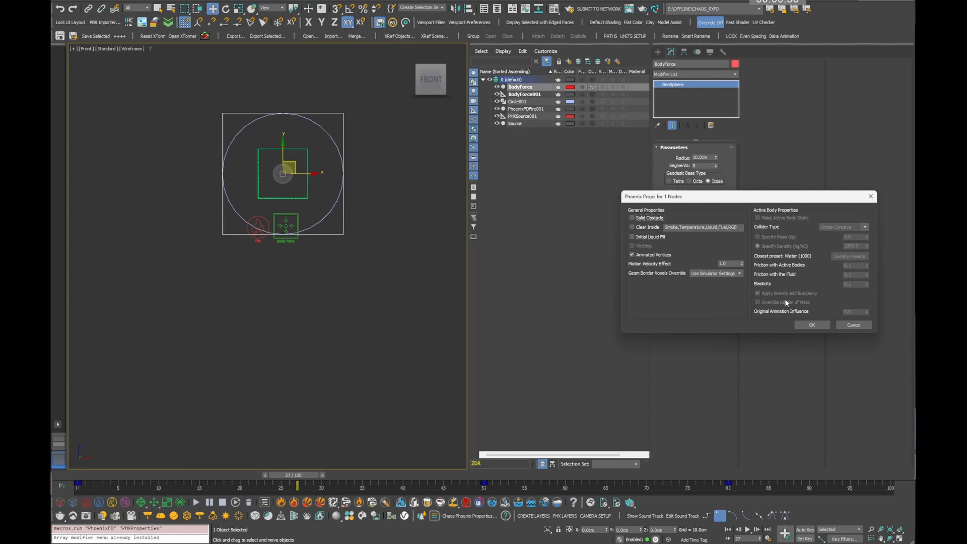
click(806, 326)
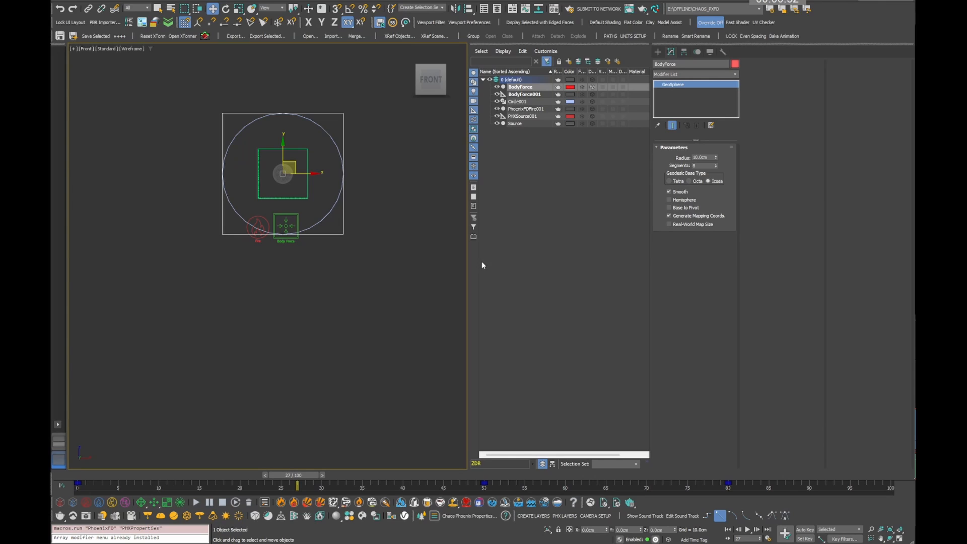
click(196, 503)
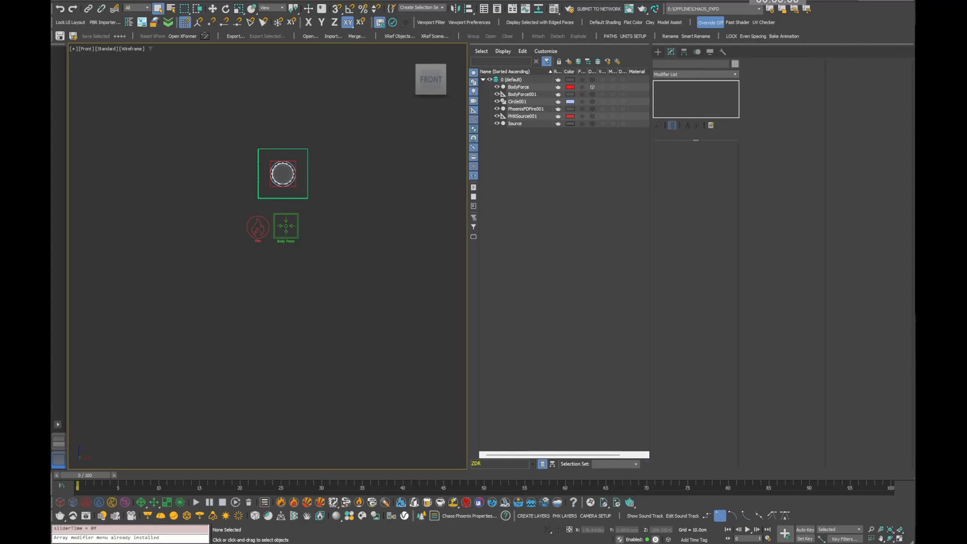
Step: Scrub through the simulated frames up to frame 75 and examine the smoke around the Source sphere
drag(90, 475, 588, 478)
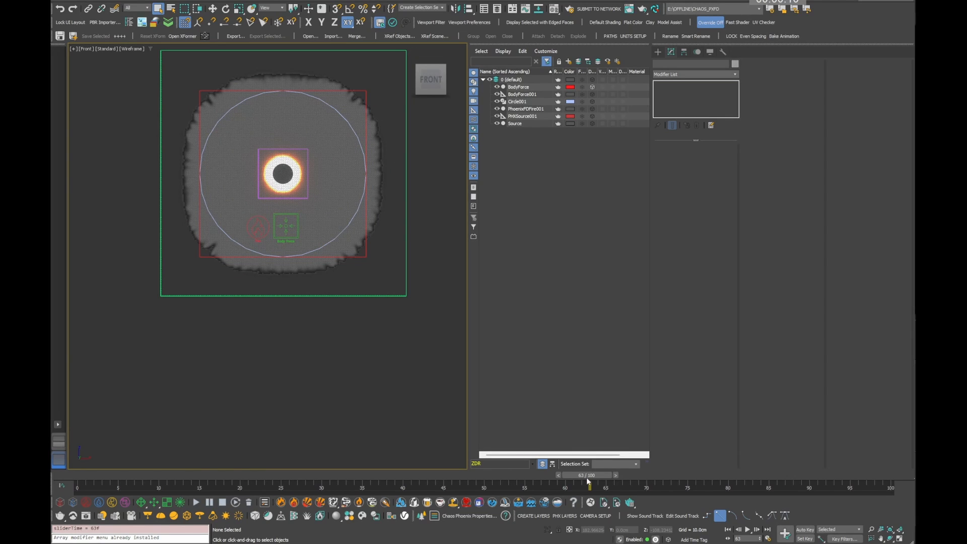
drag(579, 477, 634, 477)
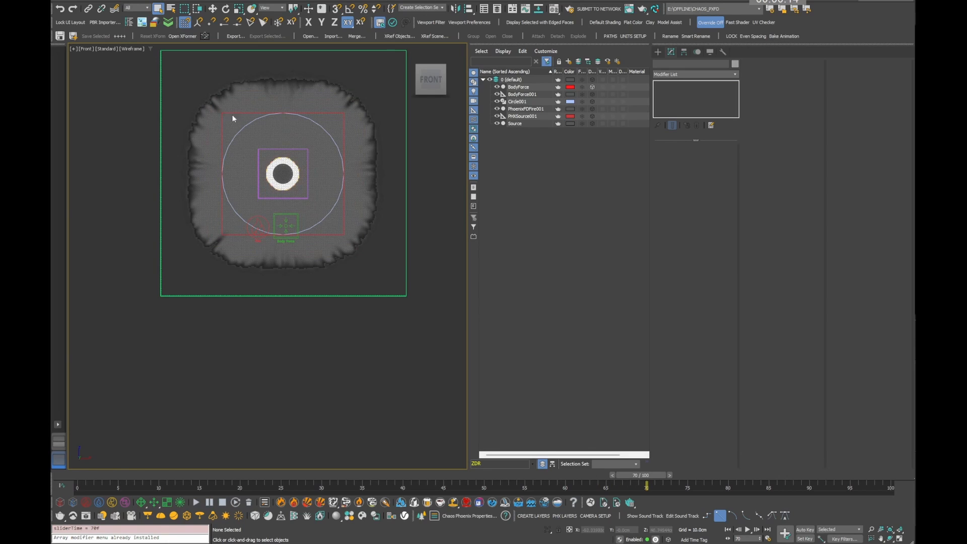
drag(646, 477, 686, 477)
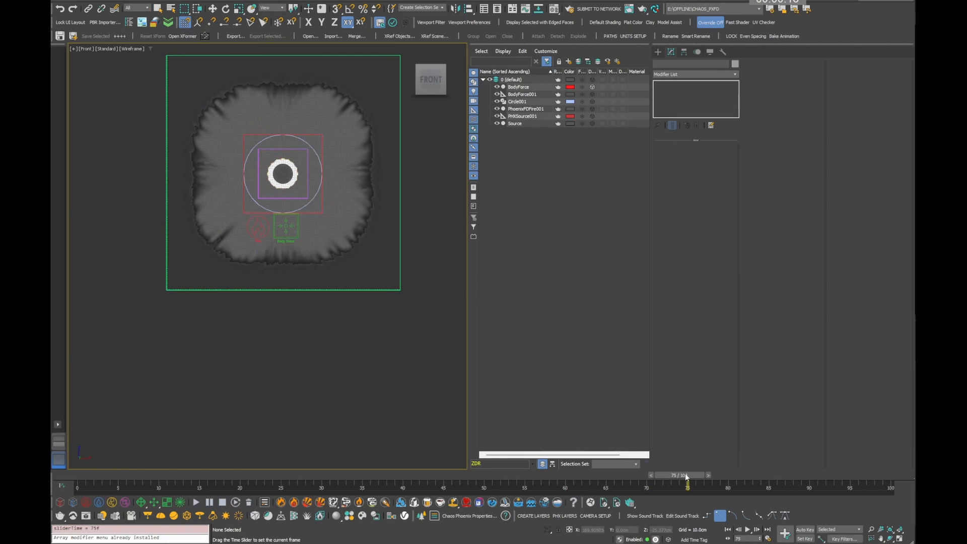
key(q)
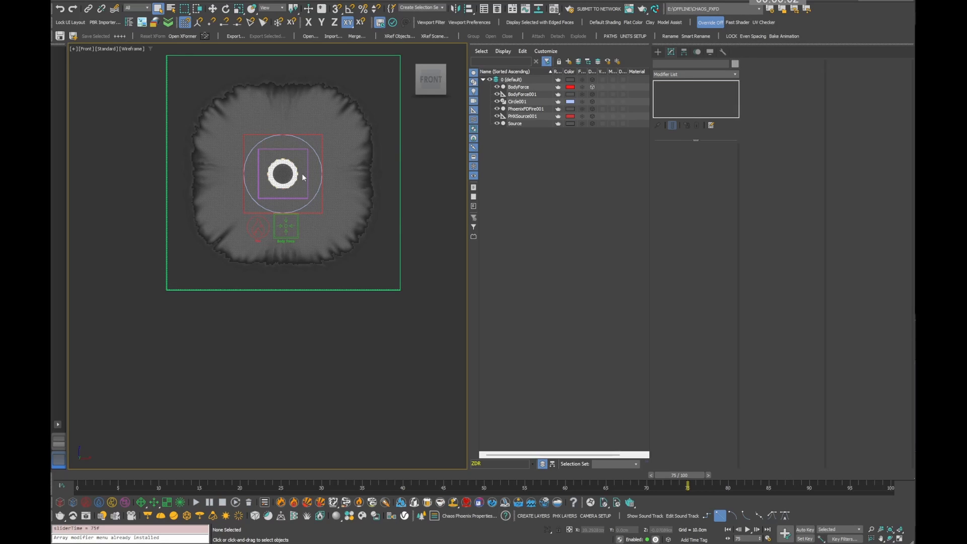
Step: Select the Source sphere and try swapping Solid Obstacle for Clear Inside in its Phoenix properties
click(280, 171)
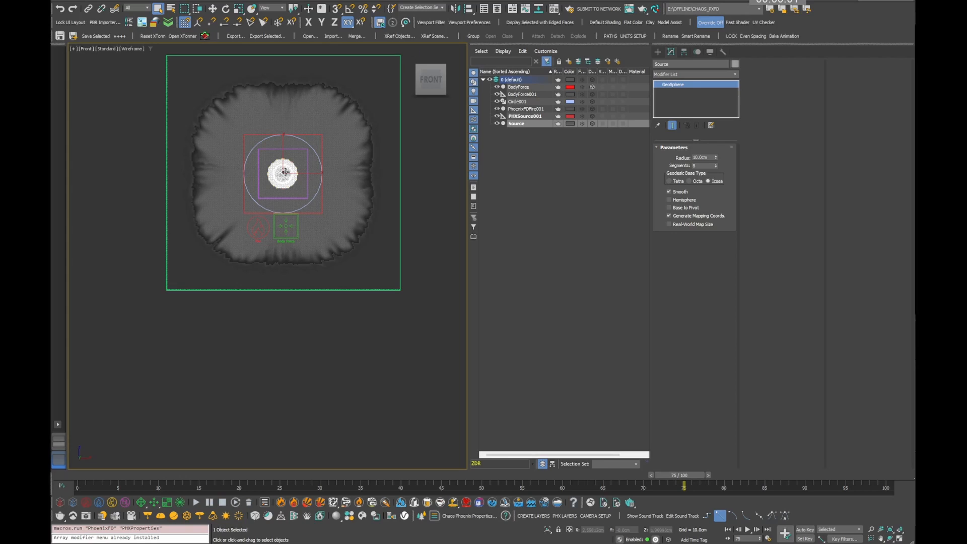
right_click(283, 171)
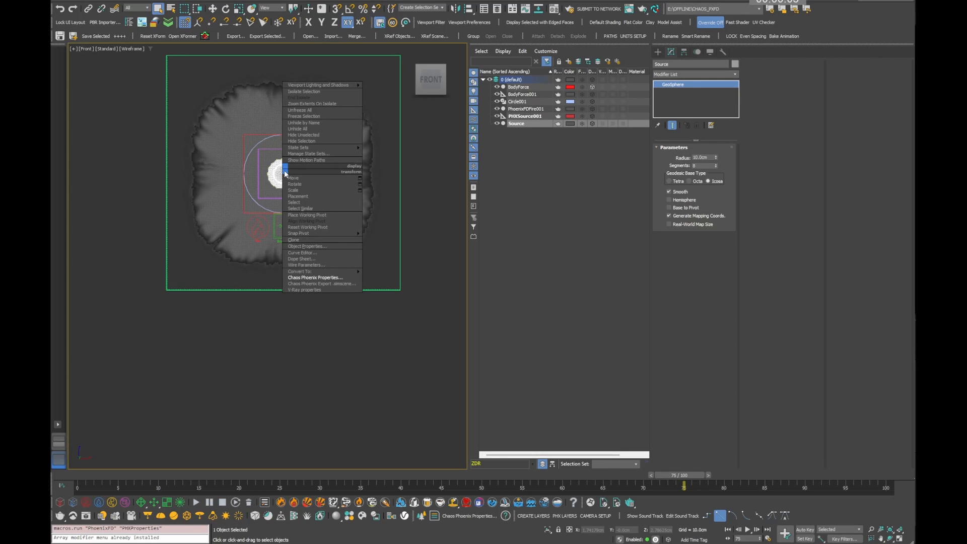
click(322, 278)
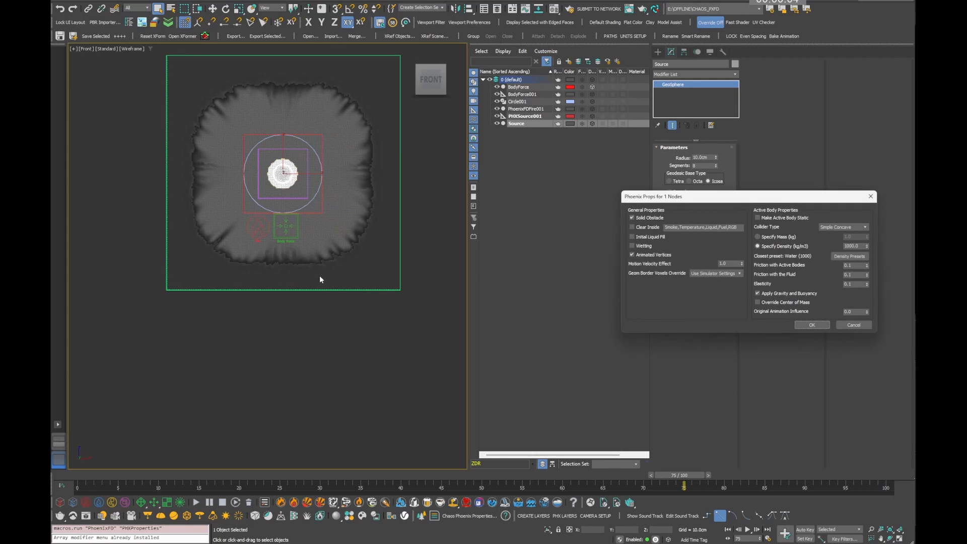
click(639, 218)
click(643, 227)
click(641, 228)
click(641, 218)
drag(739, 203, 569, 199)
click(683, 324)
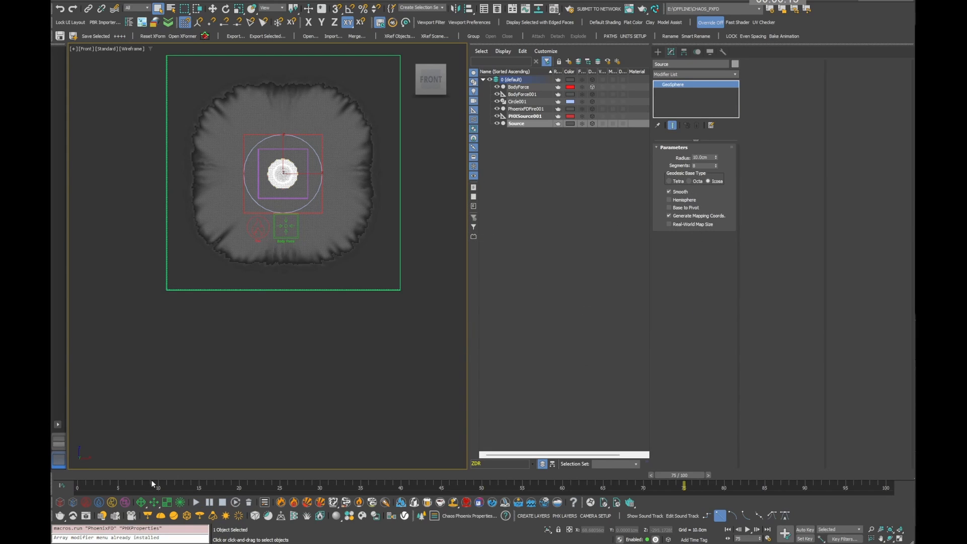
Step: In the Phoenix Property Lister, animate Source at frame 50 with Auto Key, turning Solid off and Clear Inside on
click(76, 481)
drag(74, 481, 158, 481)
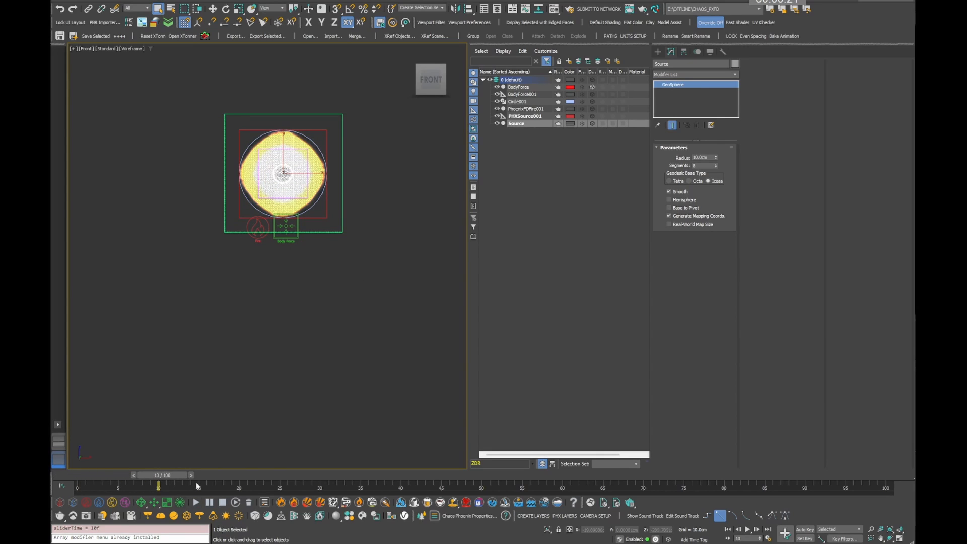
drag(169, 478, 378, 475)
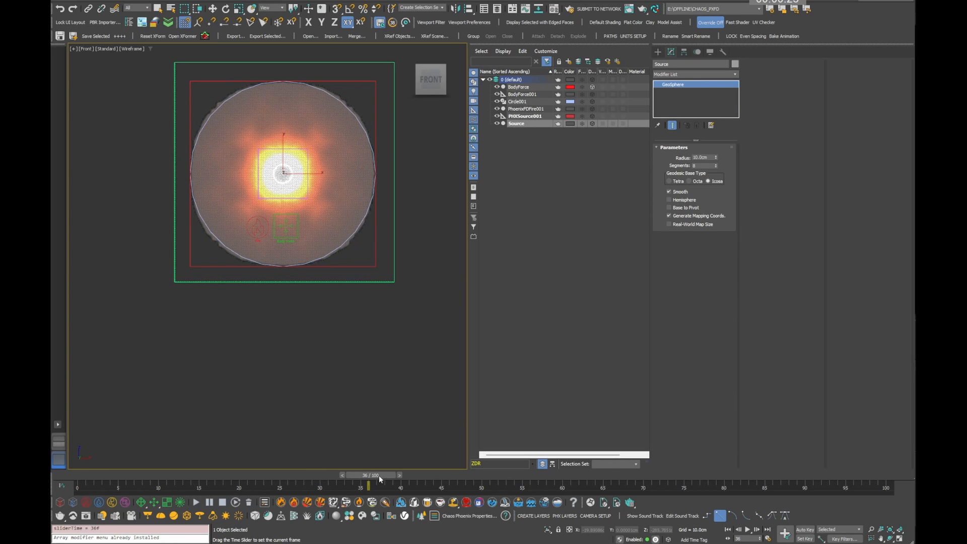
click(265, 502)
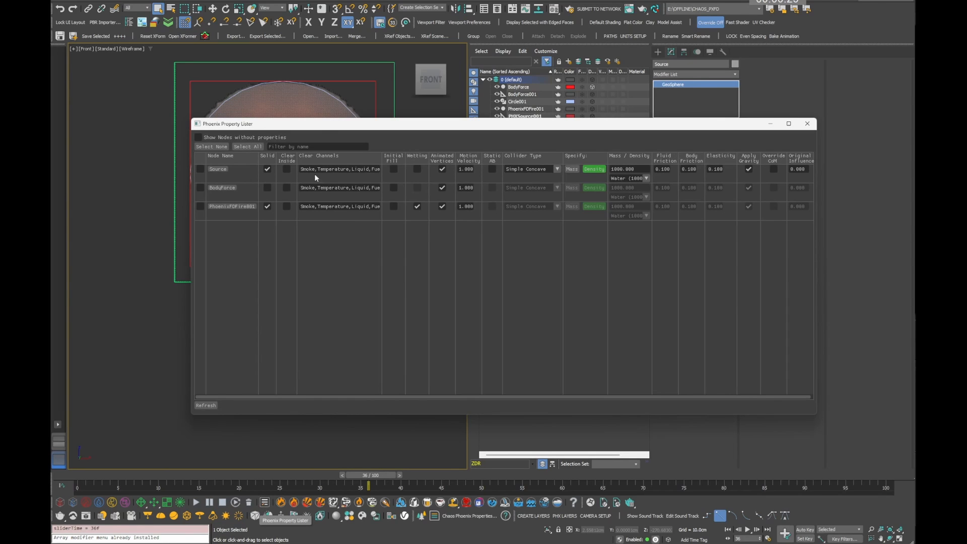
drag(325, 130, 258, 101)
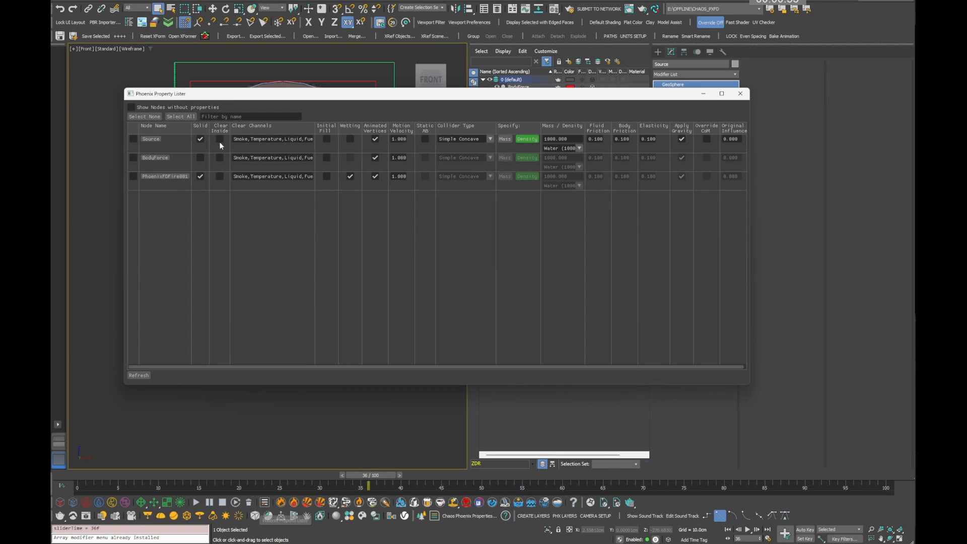
drag(375, 480, 486, 491)
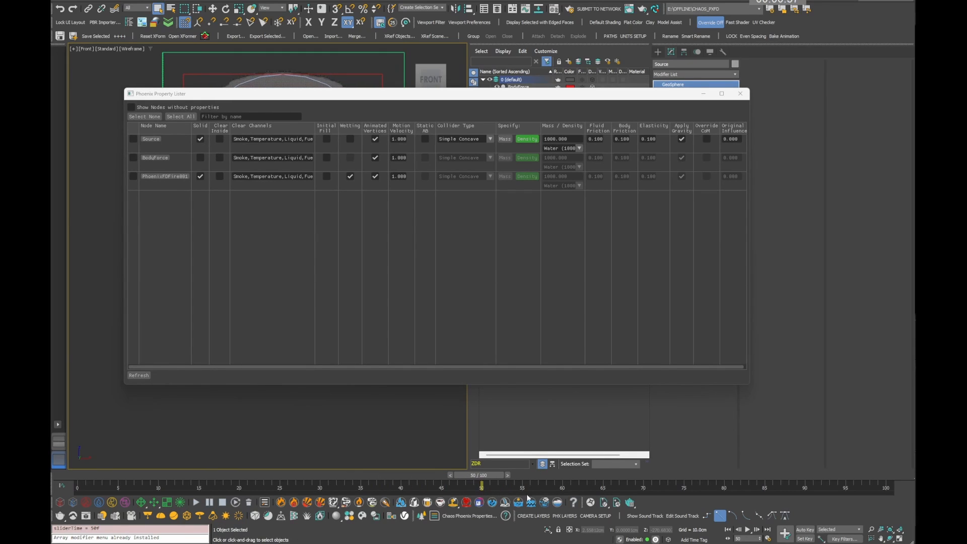
click(803, 529)
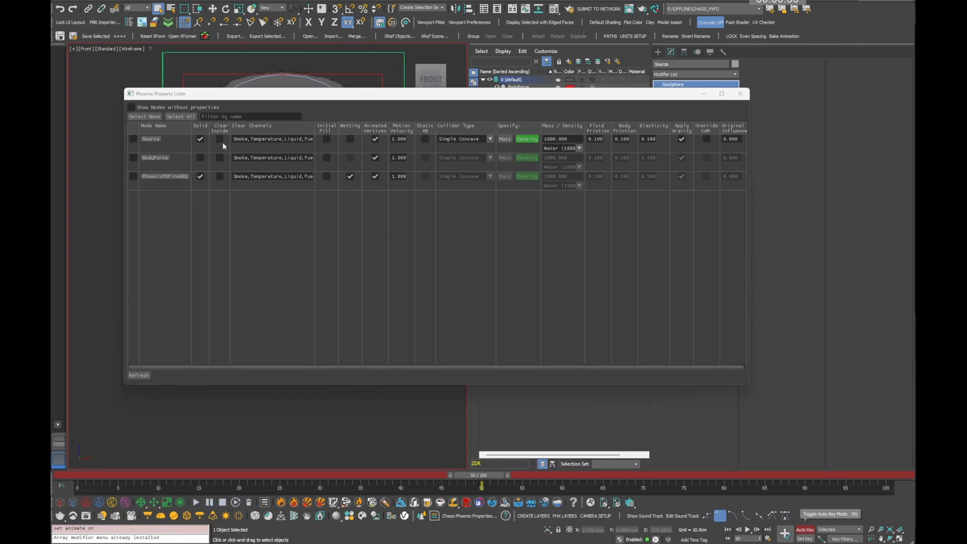
click(200, 139)
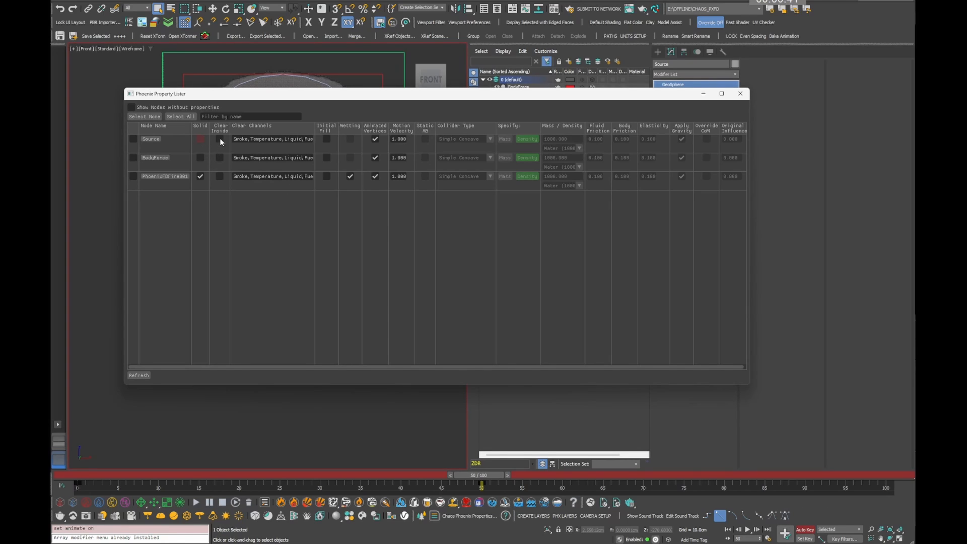
click(740, 93)
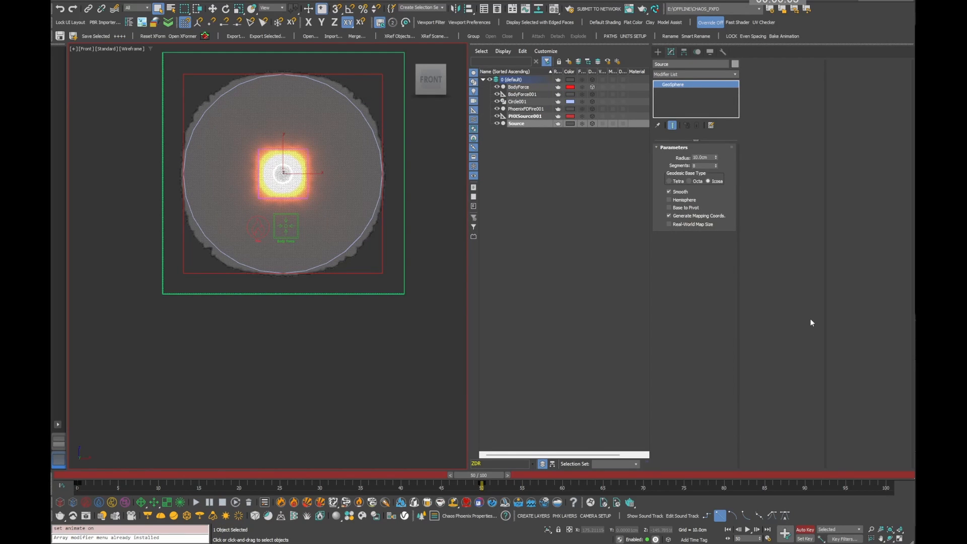
Step: Show the curve editor below the viewport and turn off its Animated Tracks filter to list all Source tracks
key(alt+w)
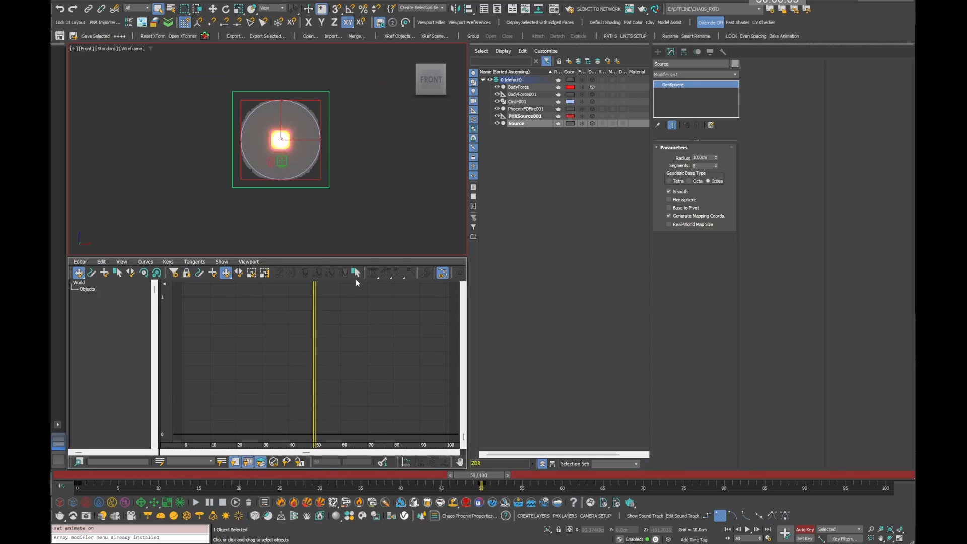
middle_drag(322, 326, 271, 341)
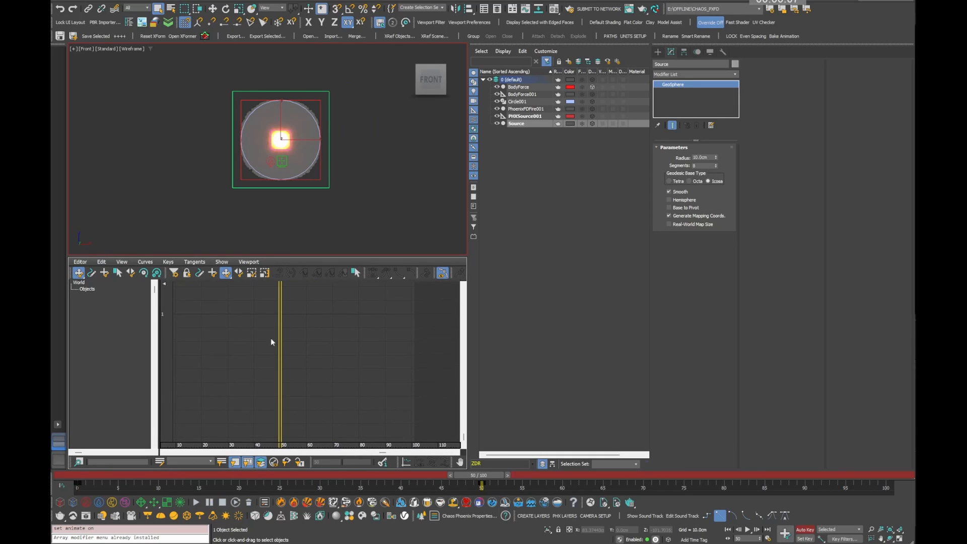
click(174, 272)
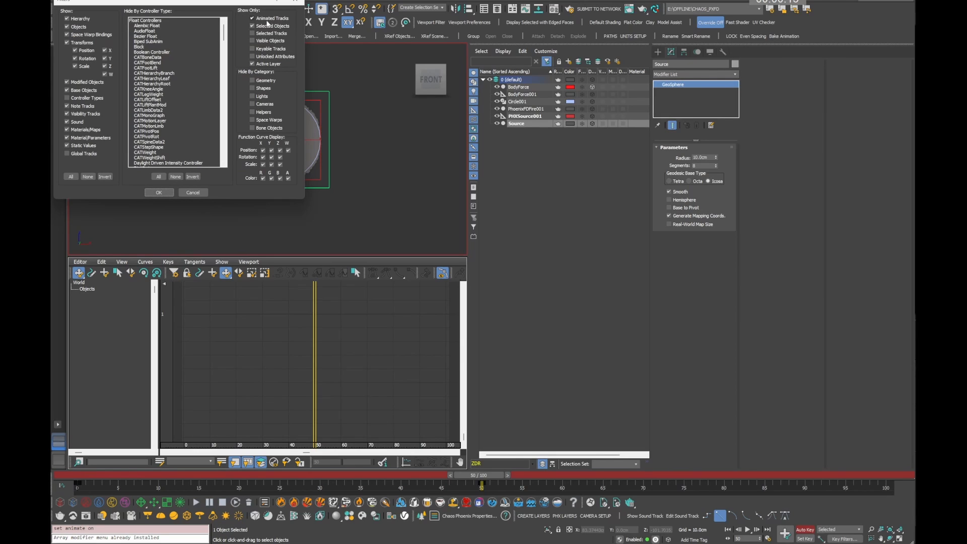
click(253, 18)
click(158, 192)
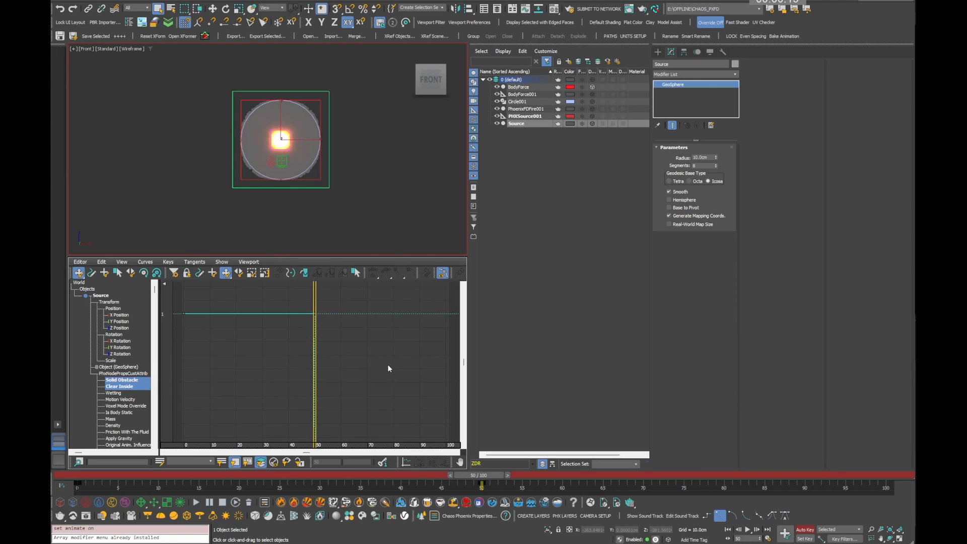
Step: Check the Solid Obstacle and Clear Inside curves of Source, turn off Auto Key and return to the single viewport
drag(315, 302, 254, 301)
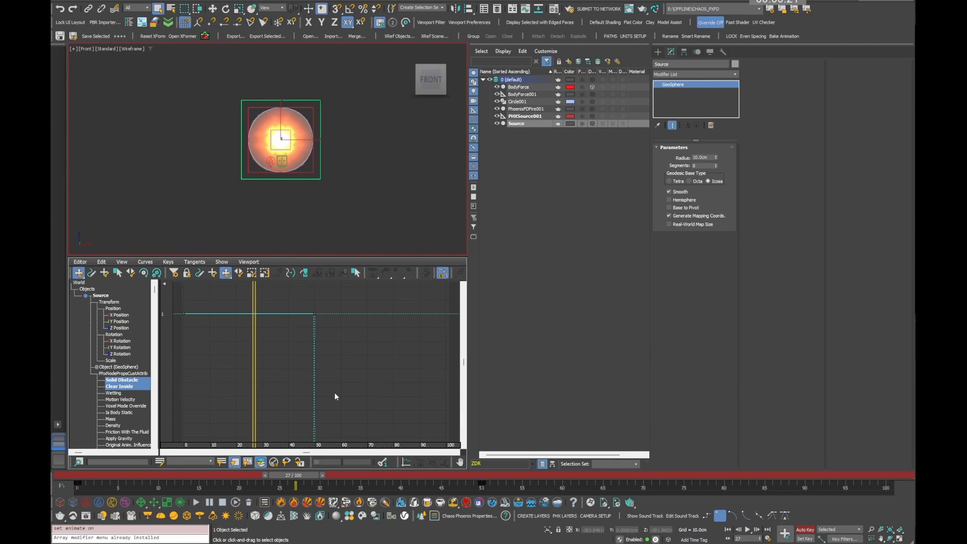
middle_drag(336, 395, 352, 351)
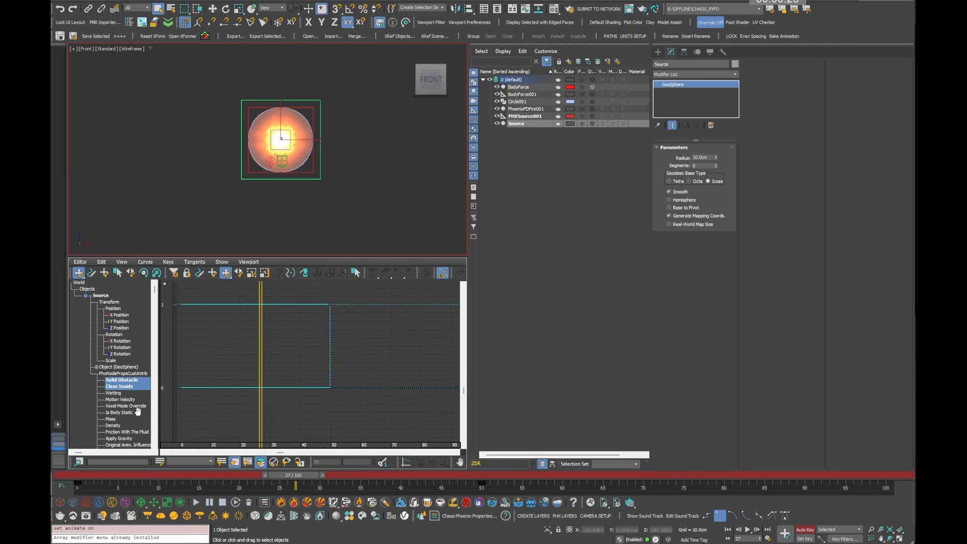
click(122, 380)
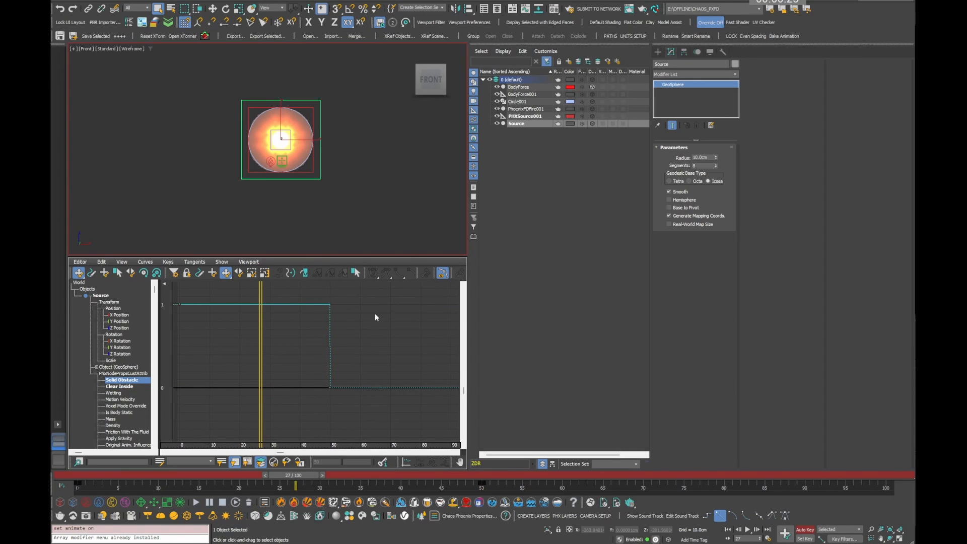
click(101, 386)
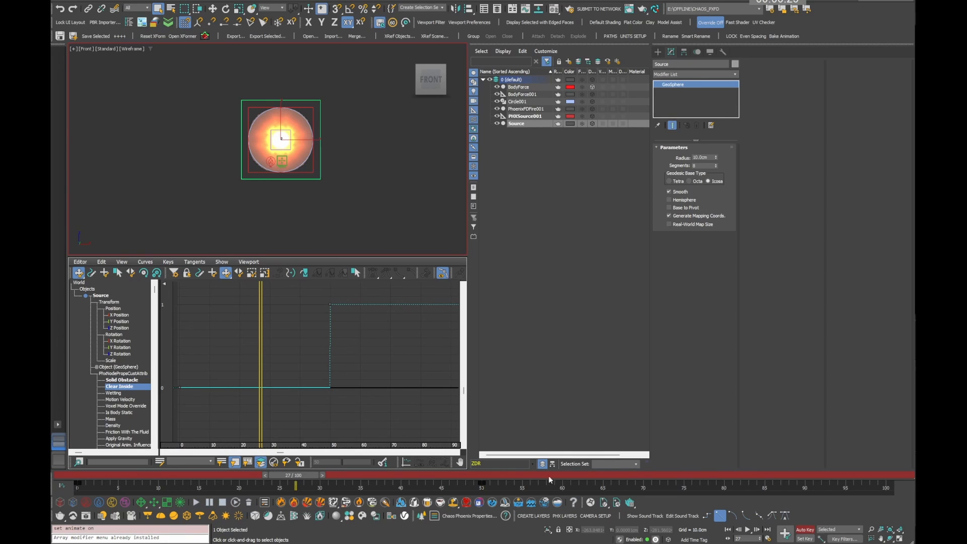
key(n)
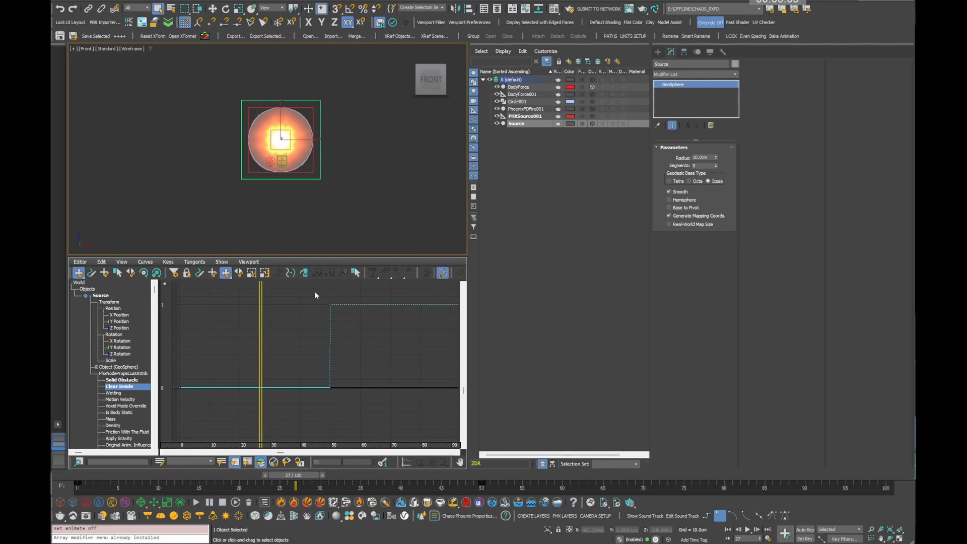
click(59, 459)
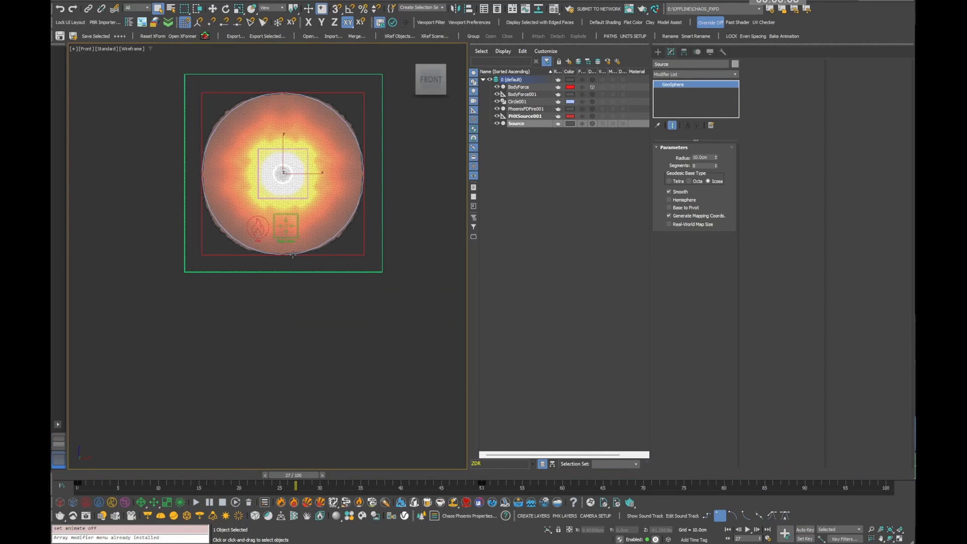
Step: Scrub through the new simulation past frame 70 and return to frame 0
click(200, 516)
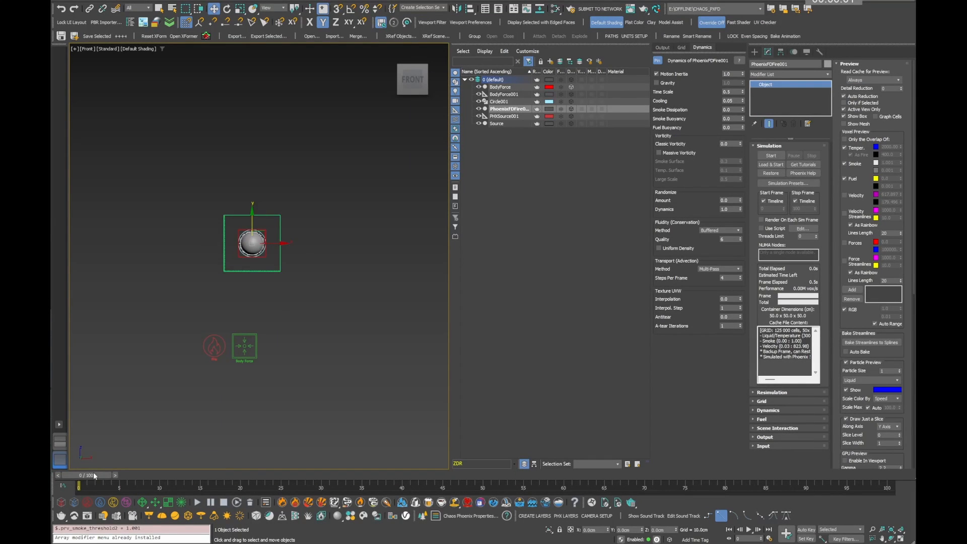
drag(95, 475, 572, 479)
click(589, 504)
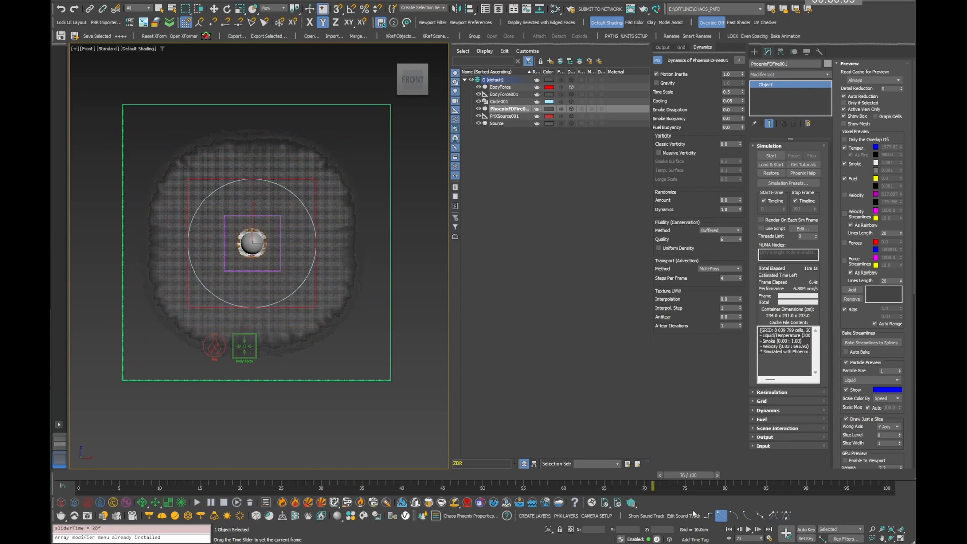
drag(91, 519, 88, 511)
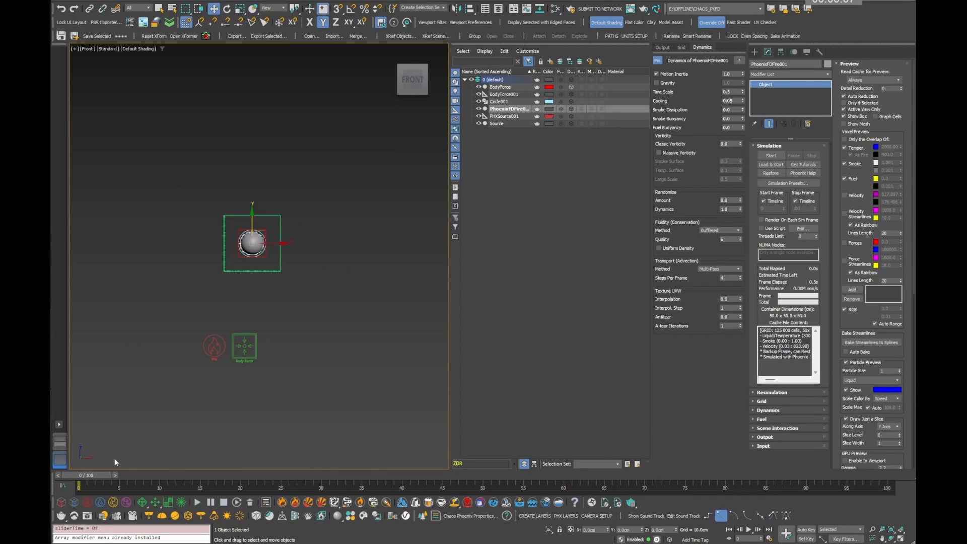
Step: Check the Body Force helper's strength, add the helper to the simulator's preview forces and enable the Forces voxel preview
click(243, 334)
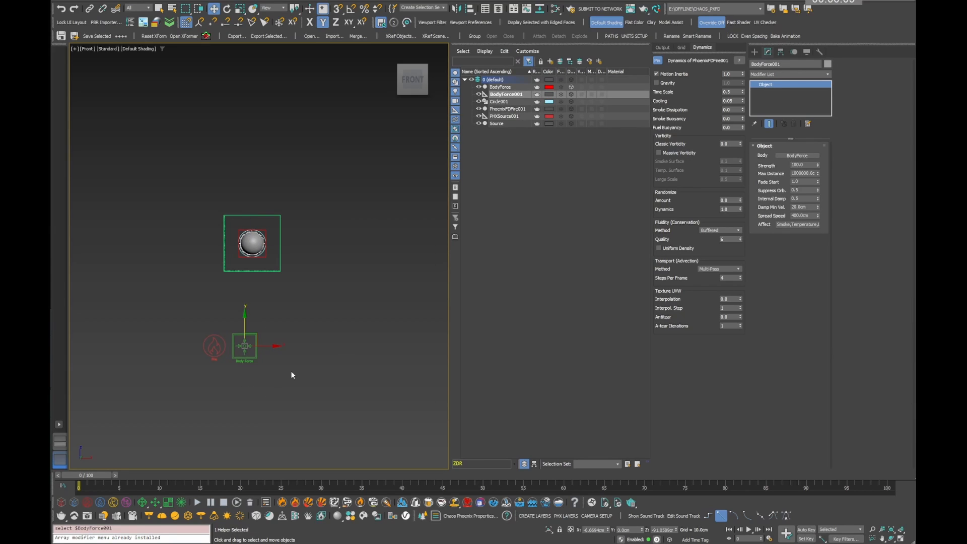
drag(808, 164, 775, 164)
click(267, 278)
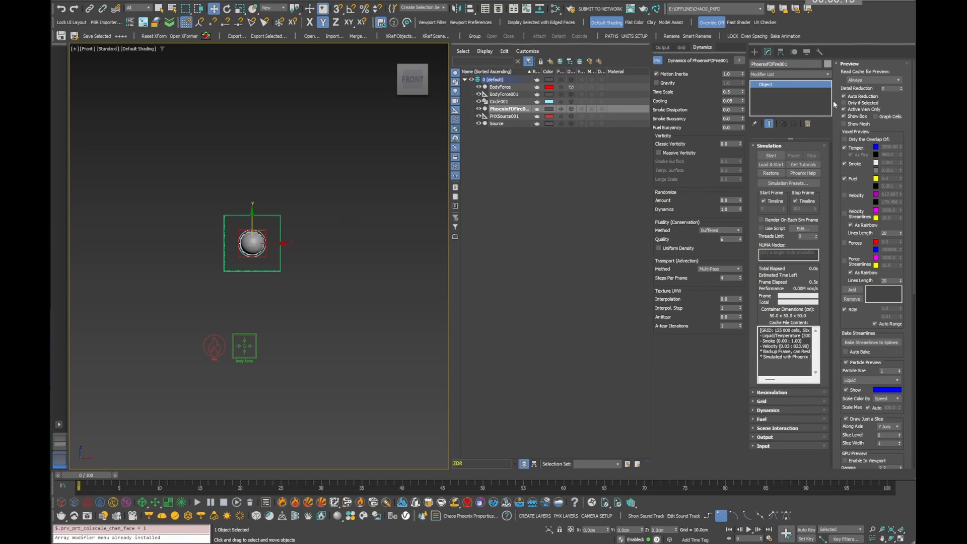
click(852, 289)
click(246, 346)
click(845, 243)
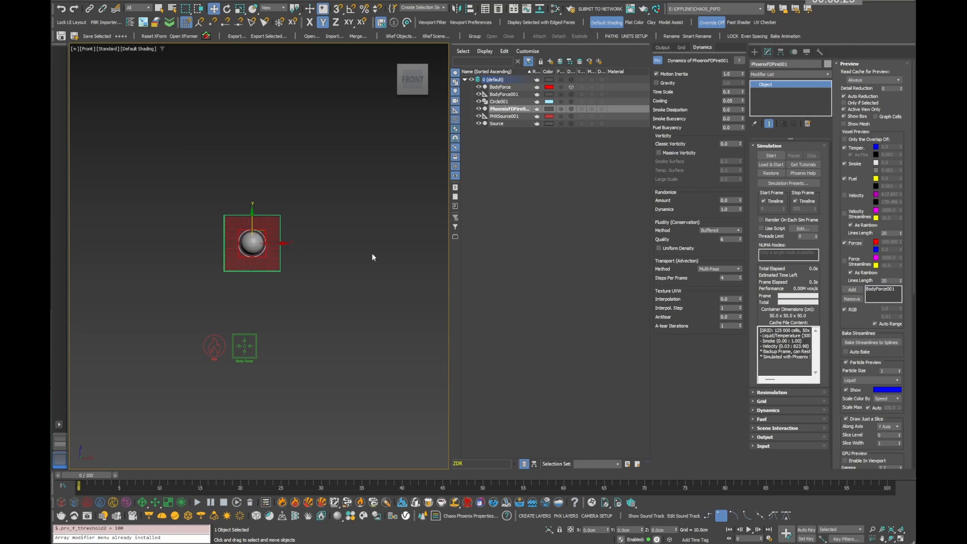
Step: Set the simulator's preview Detail Reduction to 3 and examine the force arrows around the body at frame 8
scroll(240, 230, up, 6)
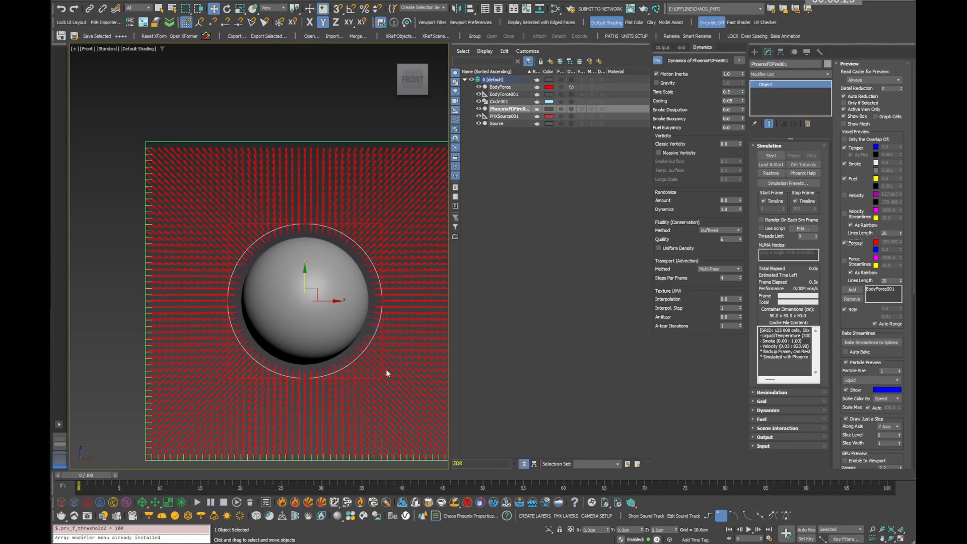
middle_drag(386, 370, 337, 315)
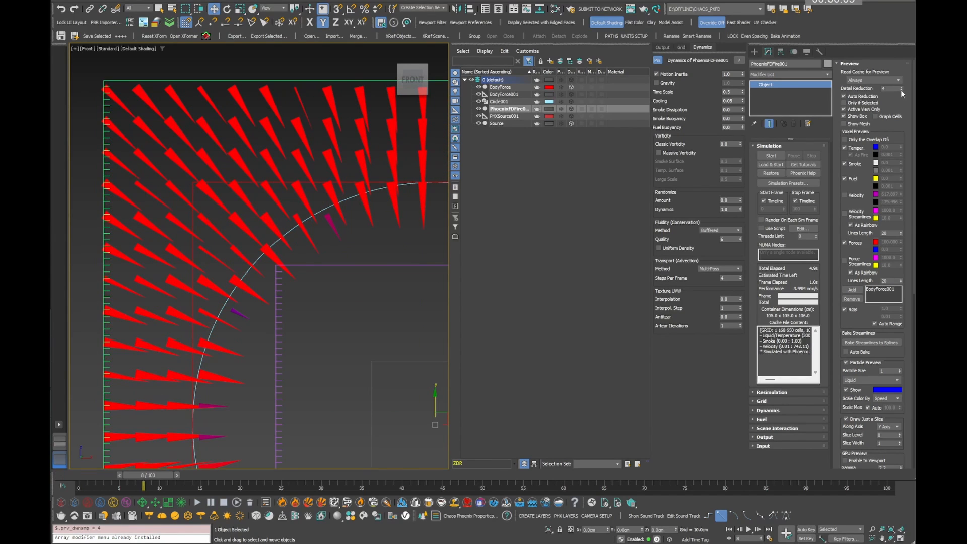
click(900, 90)
key(z)
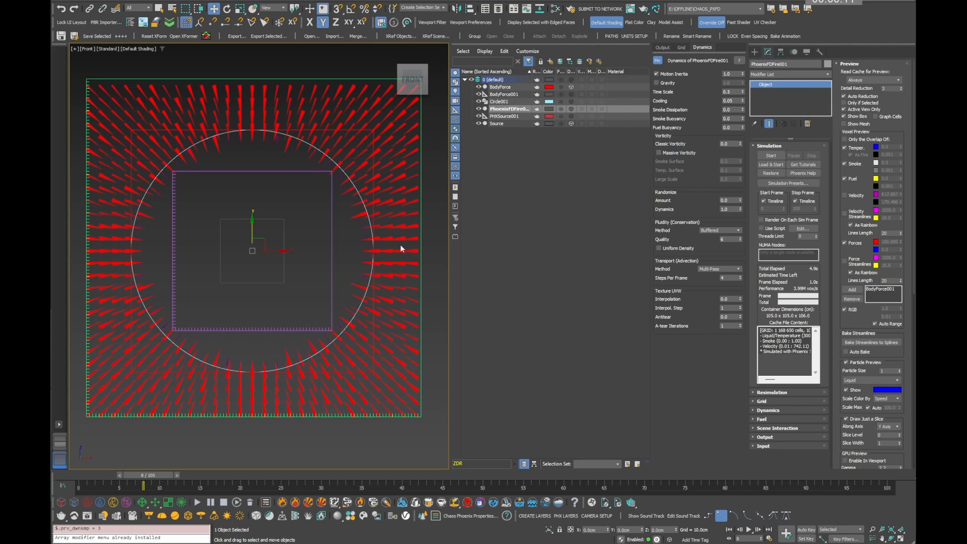
Step: Turn off the simulator's Forces voxel preview and reset its preview Detail Reduction to 0
scroll(400, 244, down, 4)
middle_drag(397, 314, 309, 287)
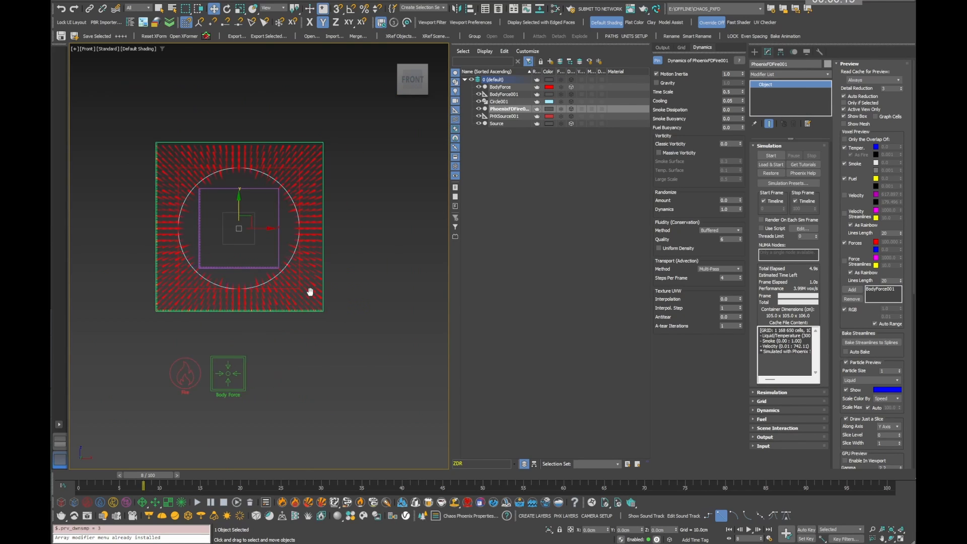
scroll(310, 287, down, 2)
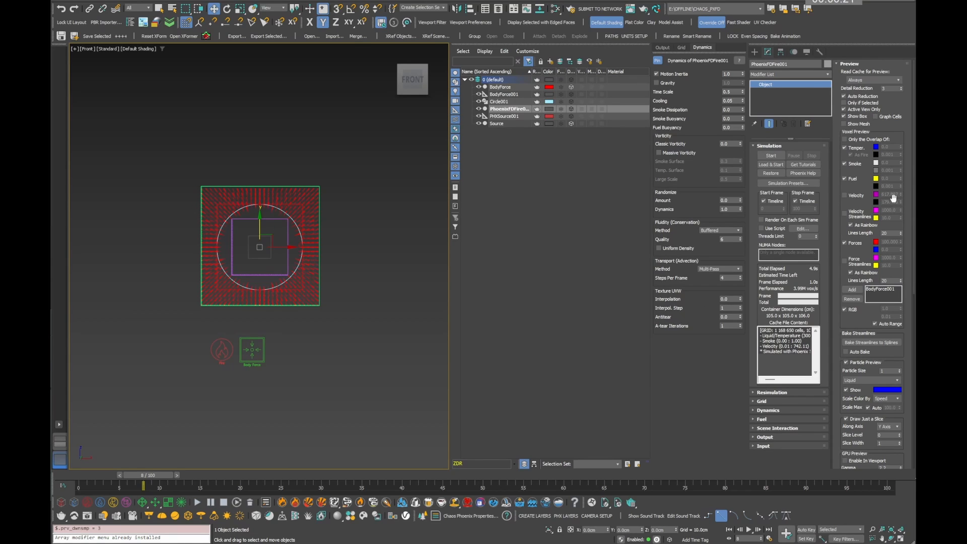
click(849, 242)
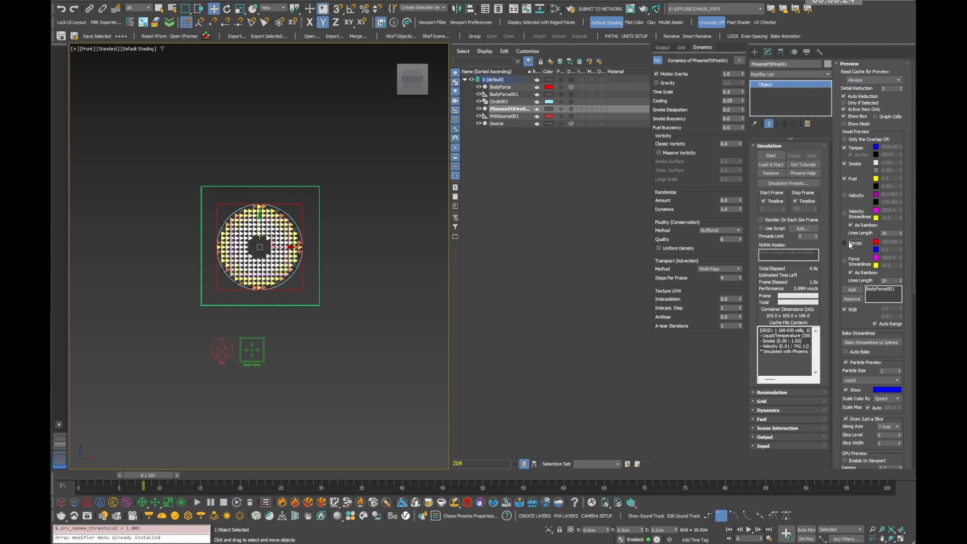
right_click(900, 90)
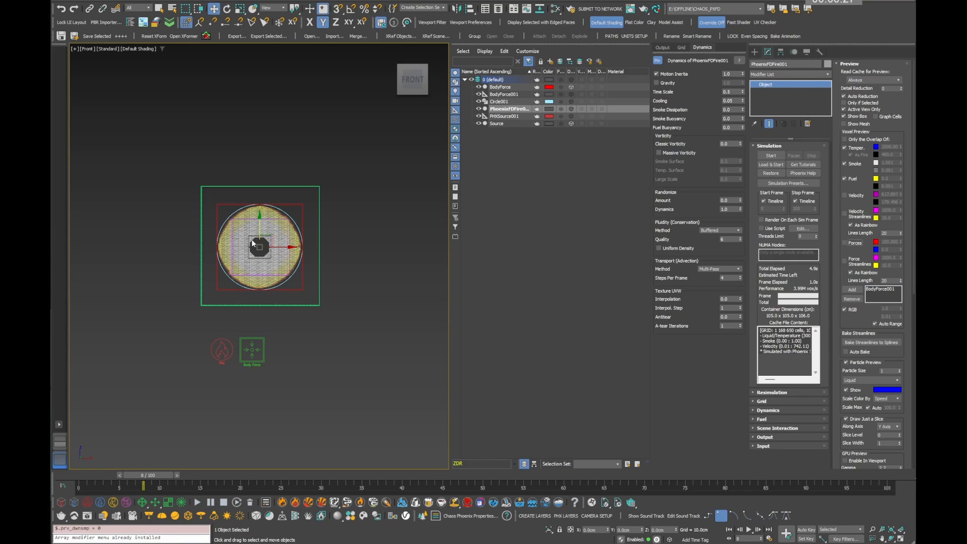
scroll(257, 247, up, 2)
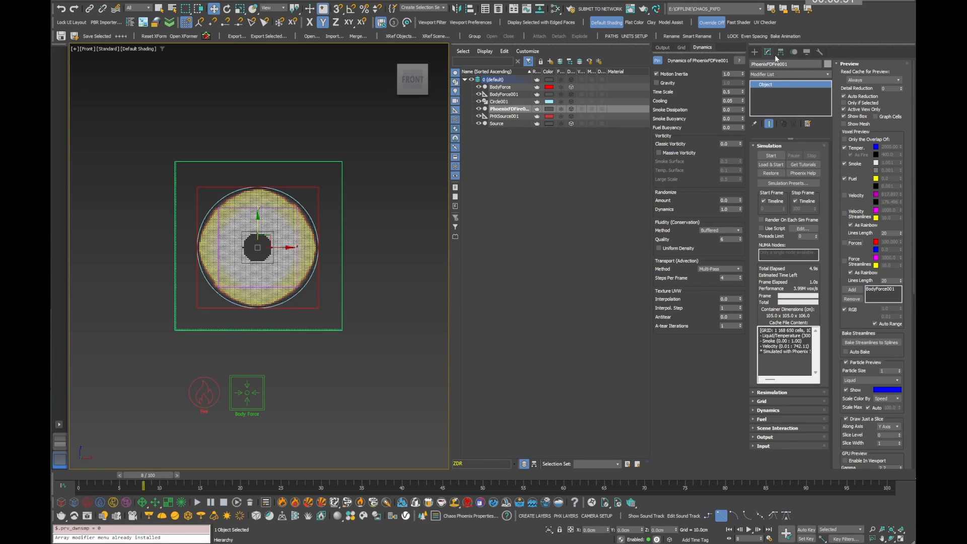
Step: Examine the Body Force helper's Internal Damping and Damp Min Velocity settings, and clear the selection
click(505, 94)
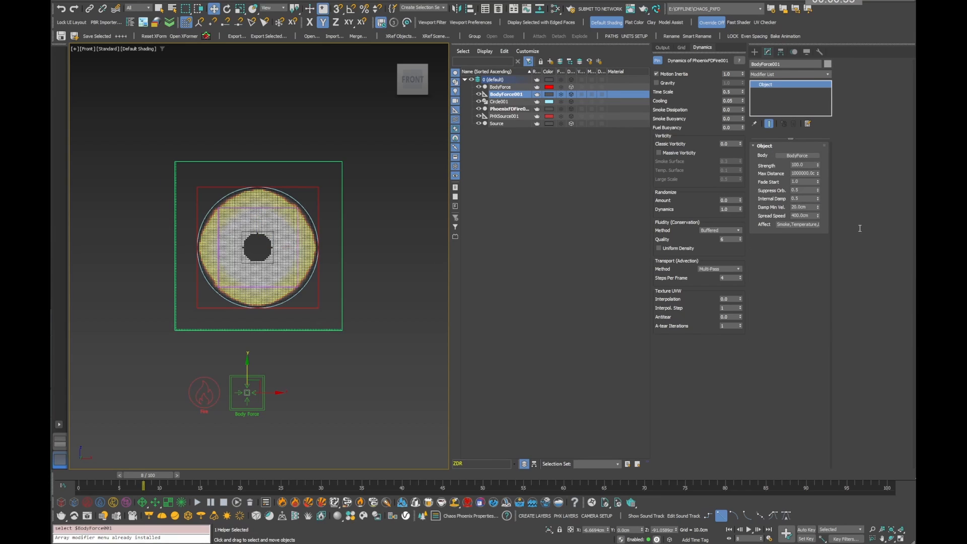
click(810, 200)
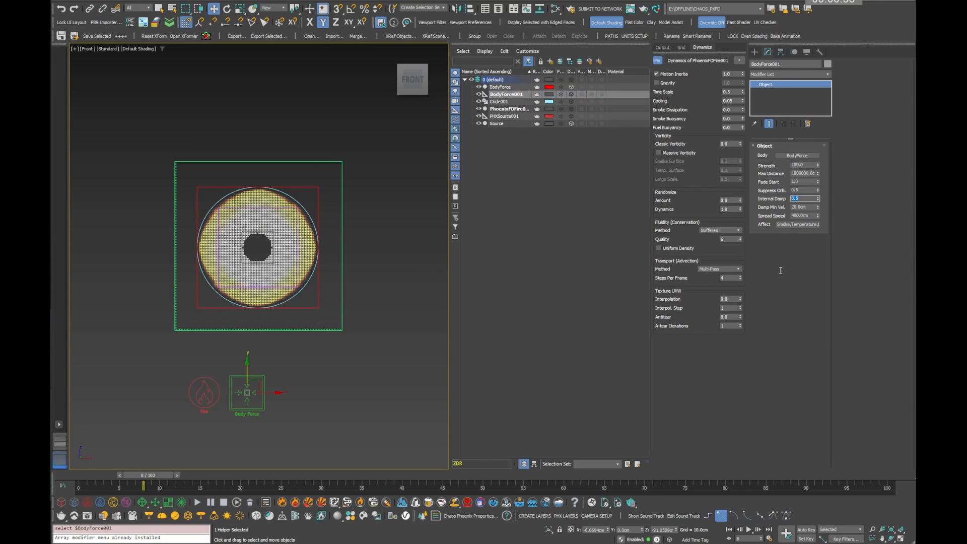
key(Return)
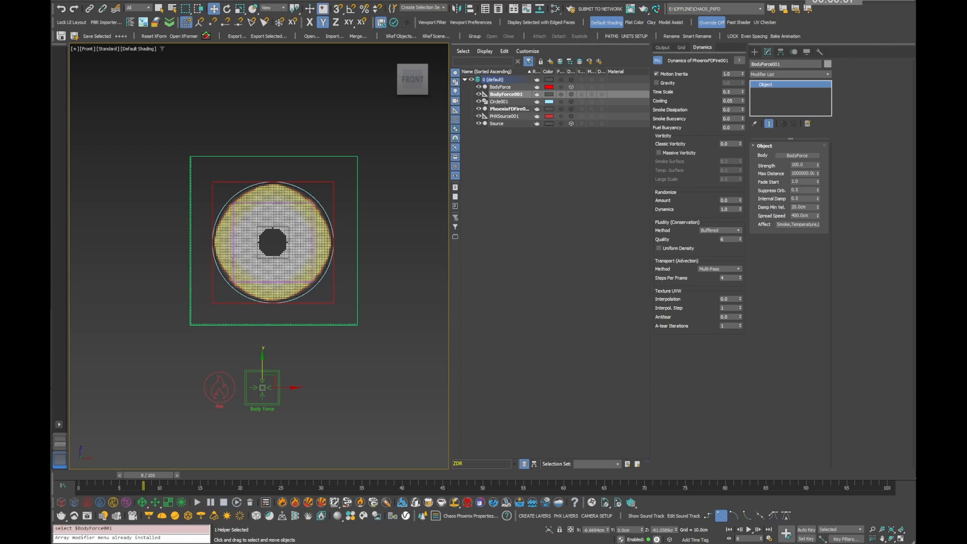
double_click(793, 207)
click(799, 199)
click(617, 214)
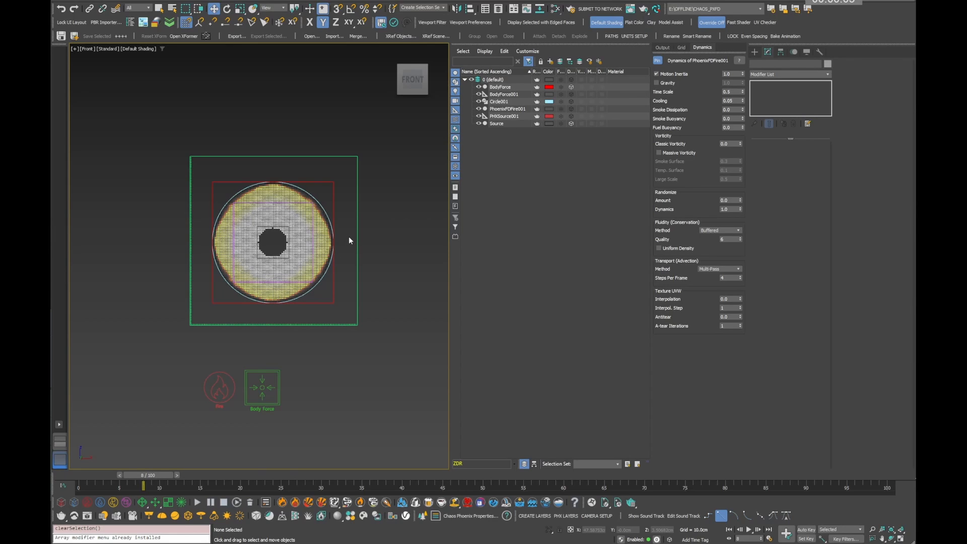
Step: Scrub the simulation from frame 8 to frame 74 to check how the smoke collapses
key(period)
key(period)
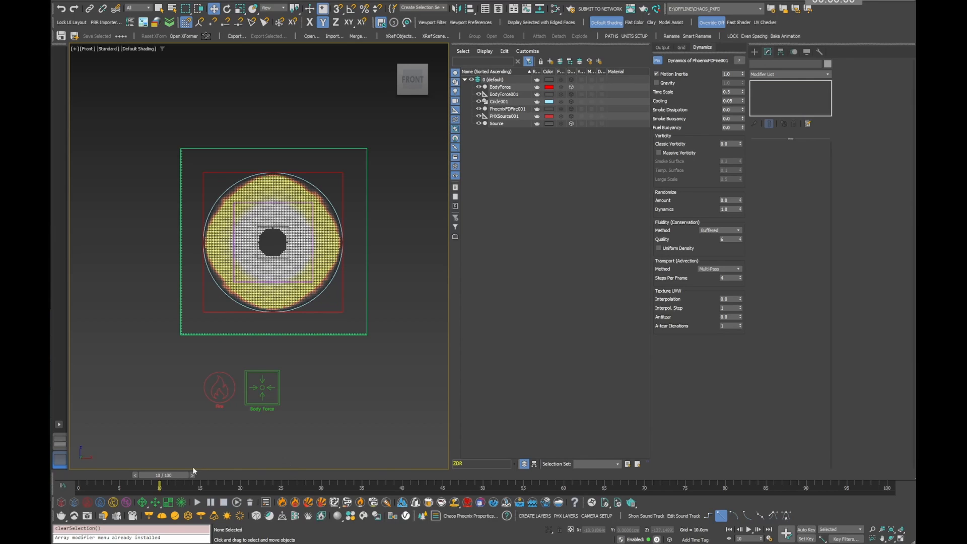
drag(159, 482, 672, 477)
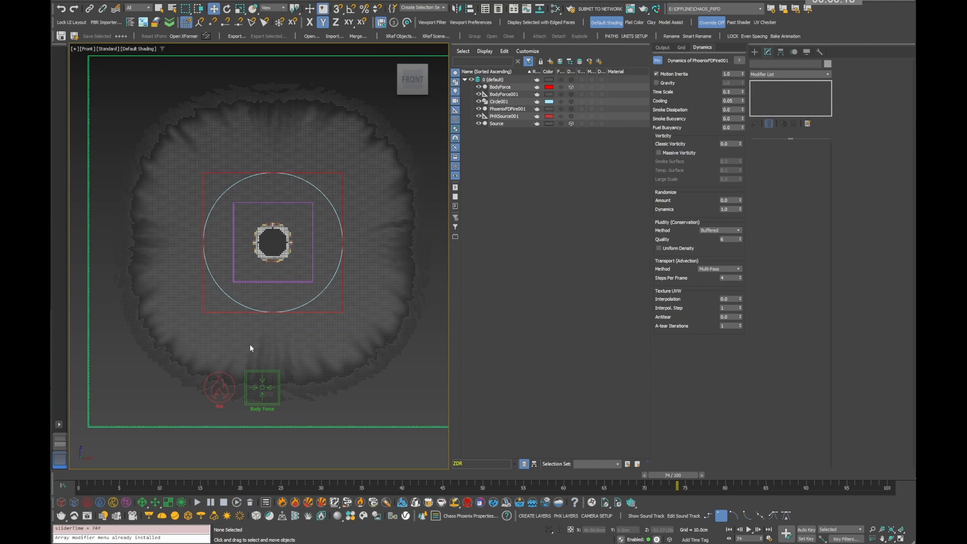
Step: Set the Body Force helper's Strength to 10000 and run the simulation again
click(504, 95)
double_click(807, 165)
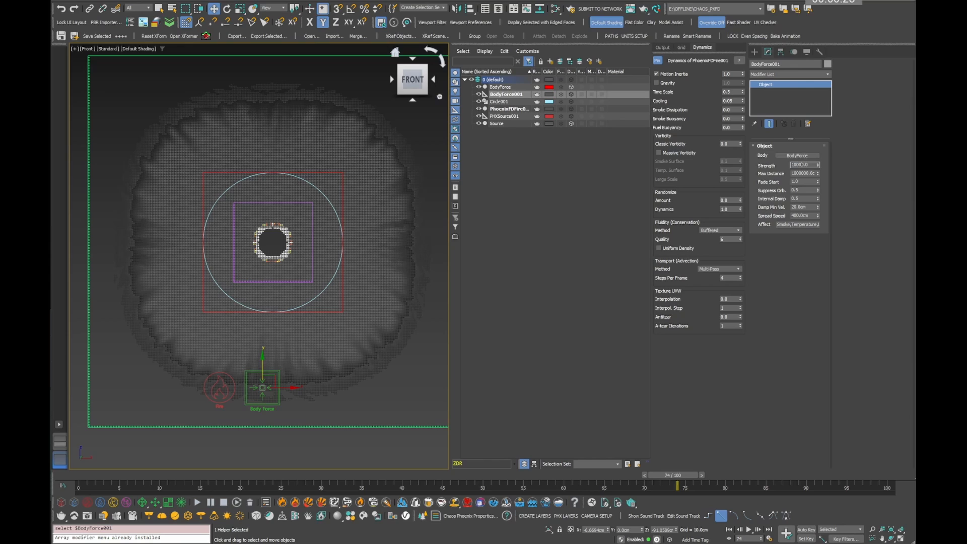
key(Return)
click(198, 504)
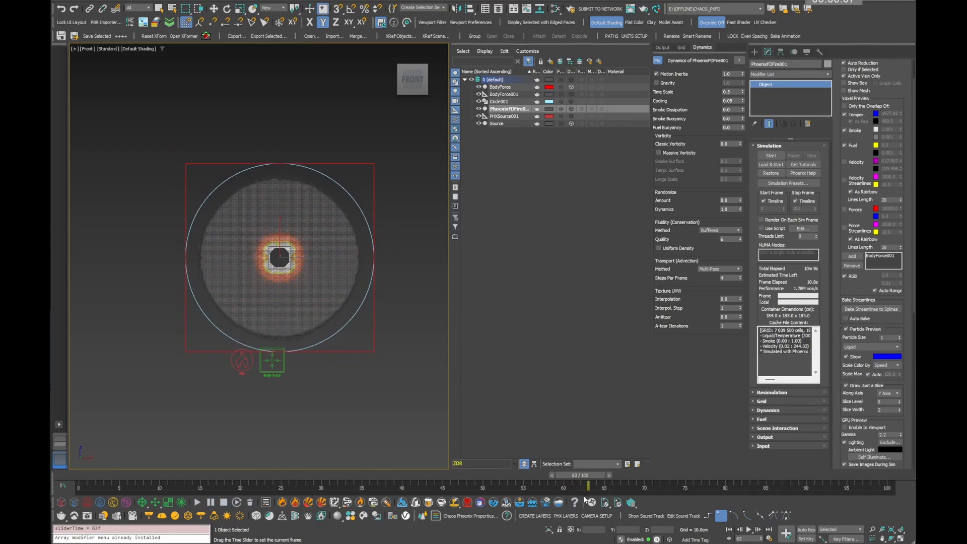
Step: Scrub the new simulation back from frame 74 through frame 63 to frame 45 and examine the smoke's shape
key(w)
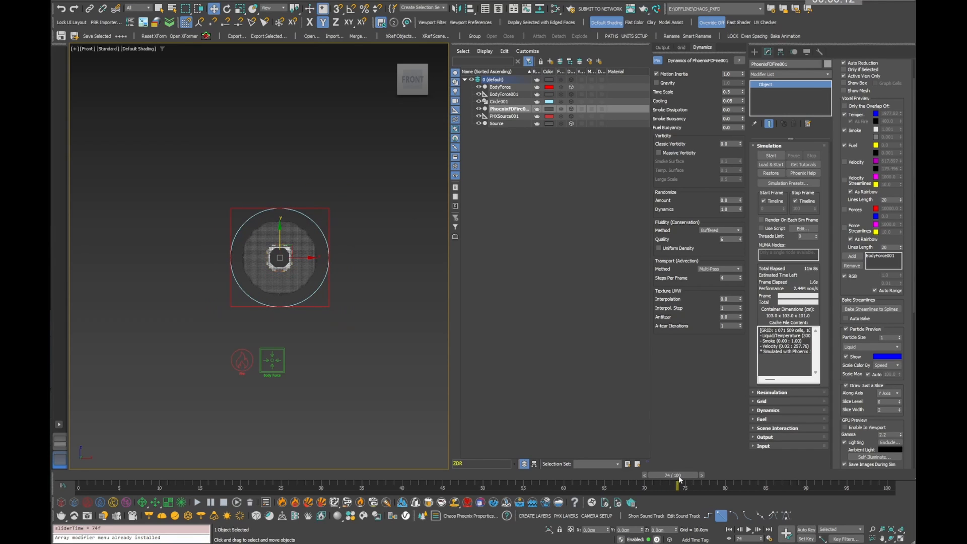
drag(679, 478, 588, 476)
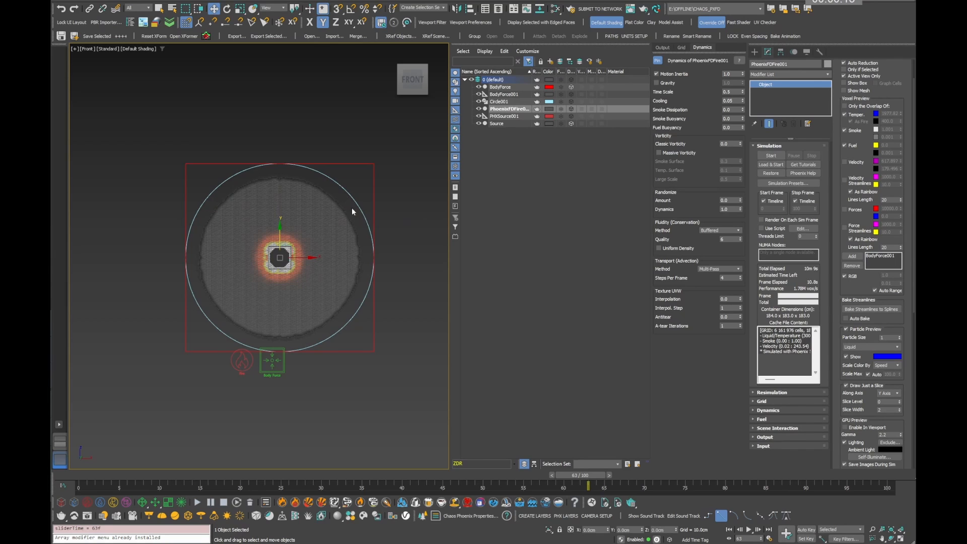
drag(597, 478, 442, 484)
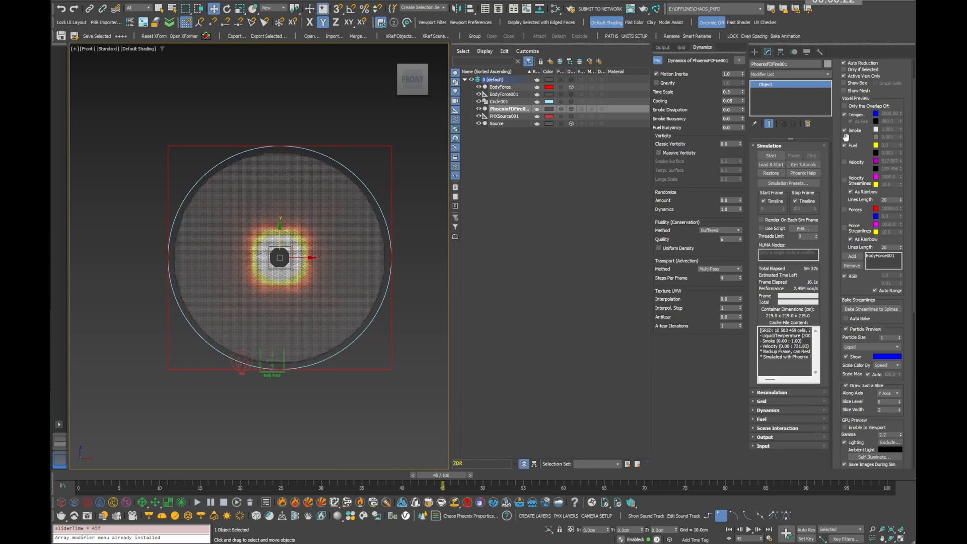
Step: Enable Show Mesh in the simulator's preview and examine the mesh surface up to frame 33
click(844, 90)
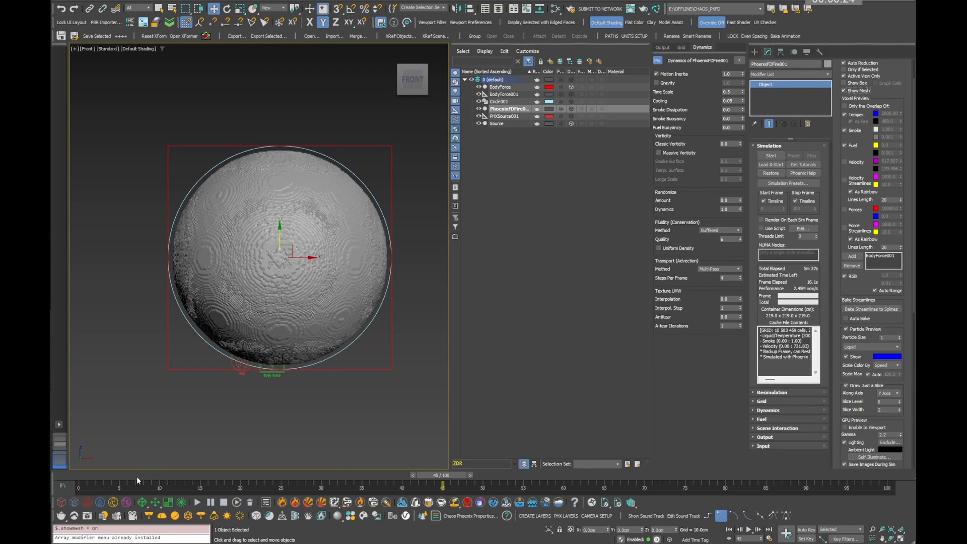
drag(75, 477, 341, 476)
key(w)
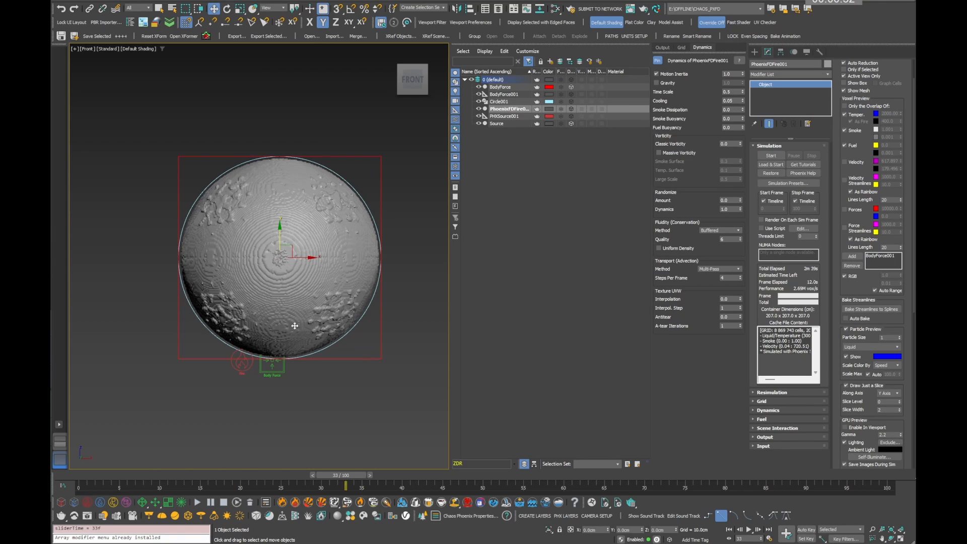
mouse_move(349, 474)
mouse_down()
mouse_move(338, 472)
mouse_move(351, 471)
mouse_up()
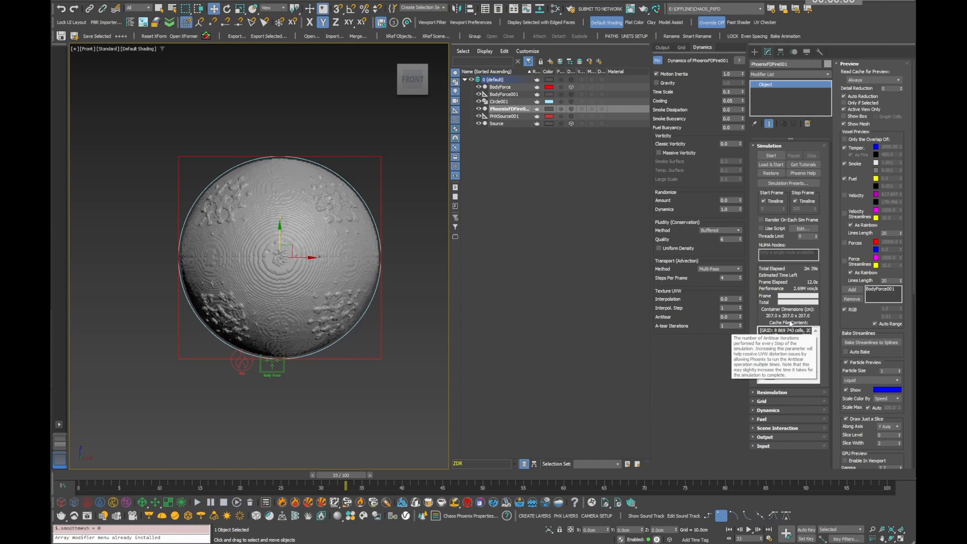
Step: Set the Isosurface Level in the simulator's Rendering settings to 400
scroll(839, 370, down, 5)
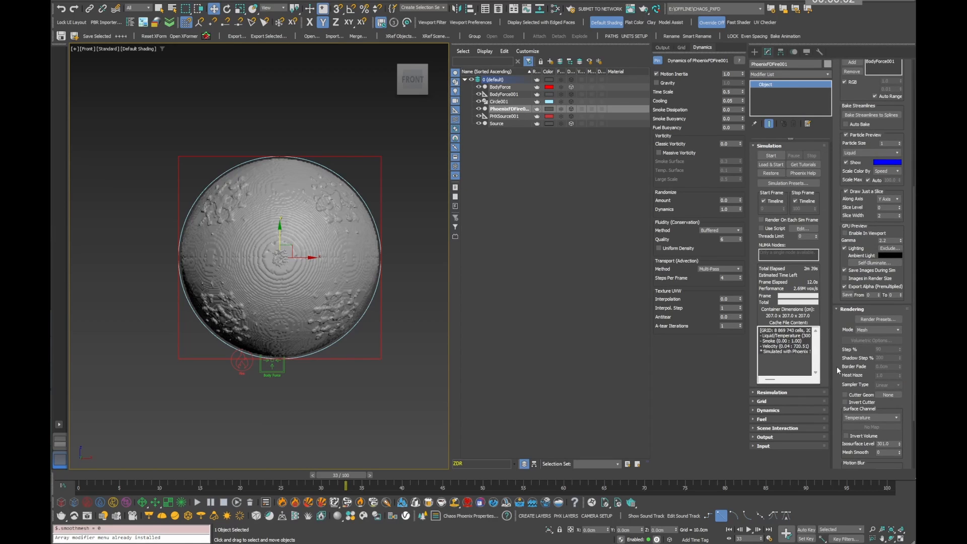
scroll(839, 370, down, 2)
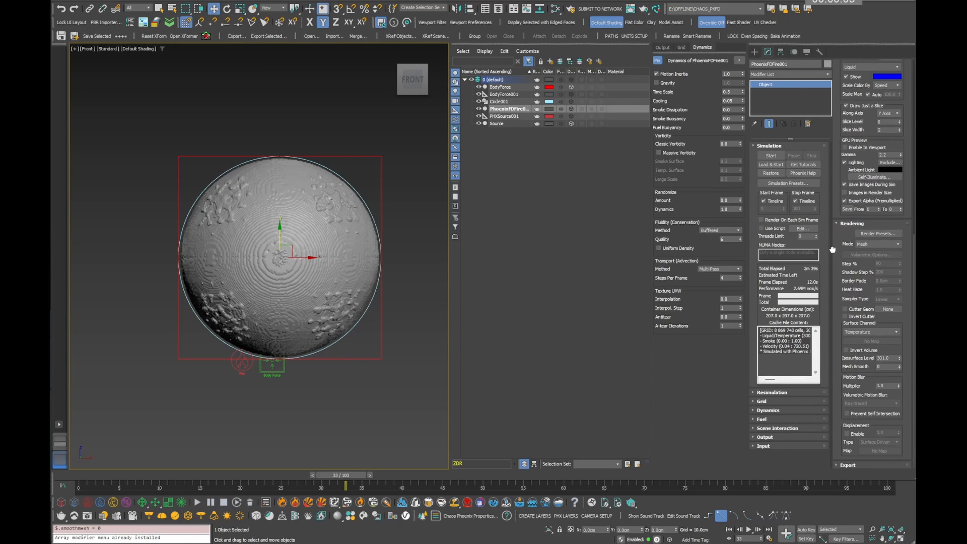
double_click(879, 357)
text(400)
key(Return)
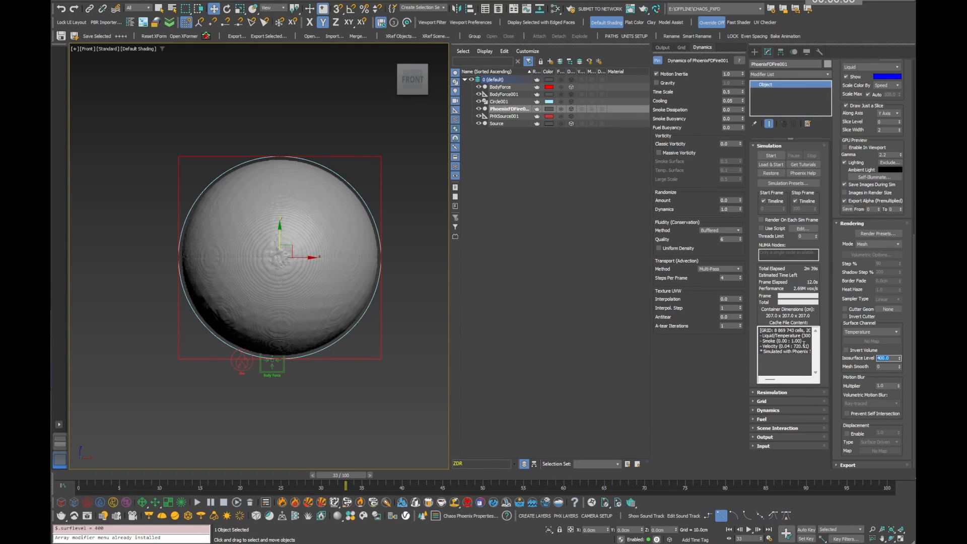
Step: Try a Mesh Smooth value of 10 on the simulator's mesh, and reduce it to 1
double_click(887, 366)
text(10)
key(Return)
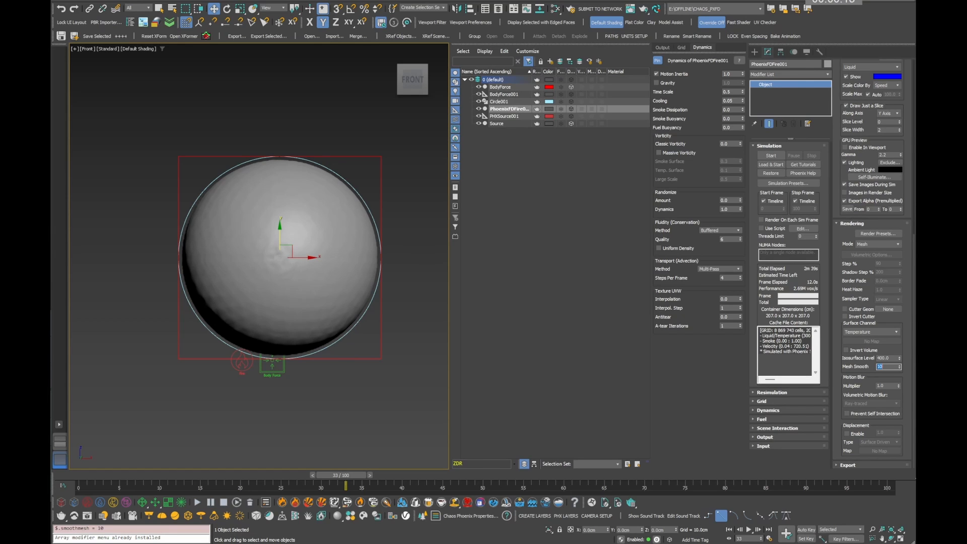
key(Return)
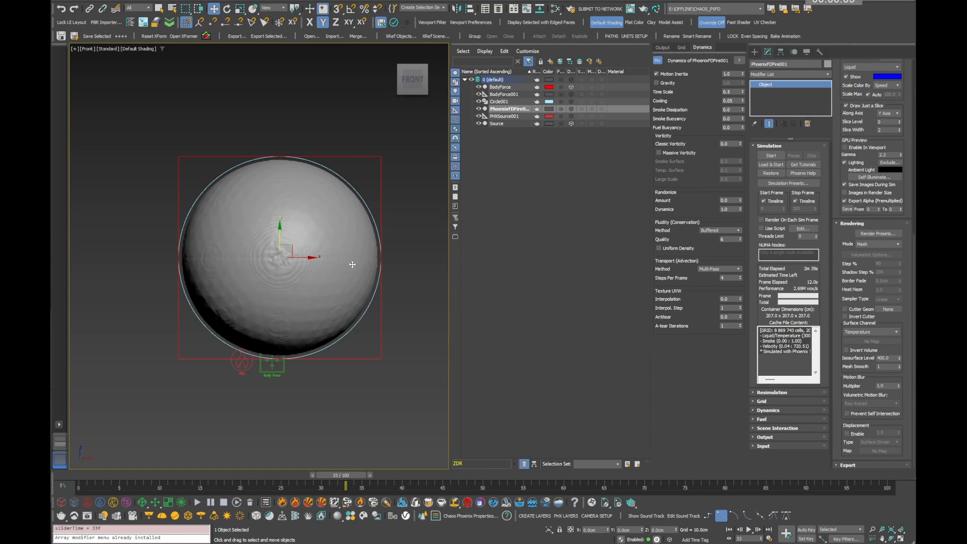
Step: Scrub forward from frame 33 past frame 38 to examine the smoothed mesh as it expands
drag(337, 480, 386, 481)
key(w)
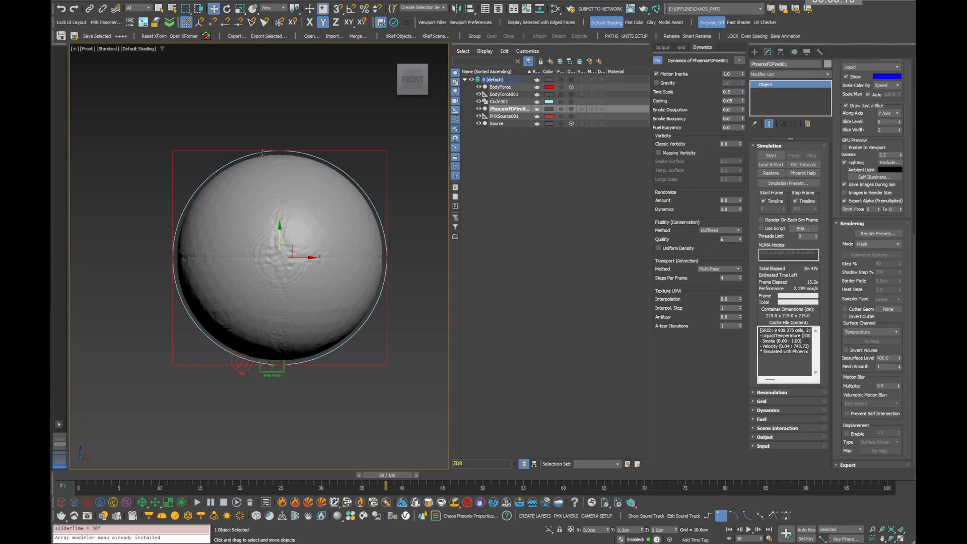
drag(386, 481, 434, 478)
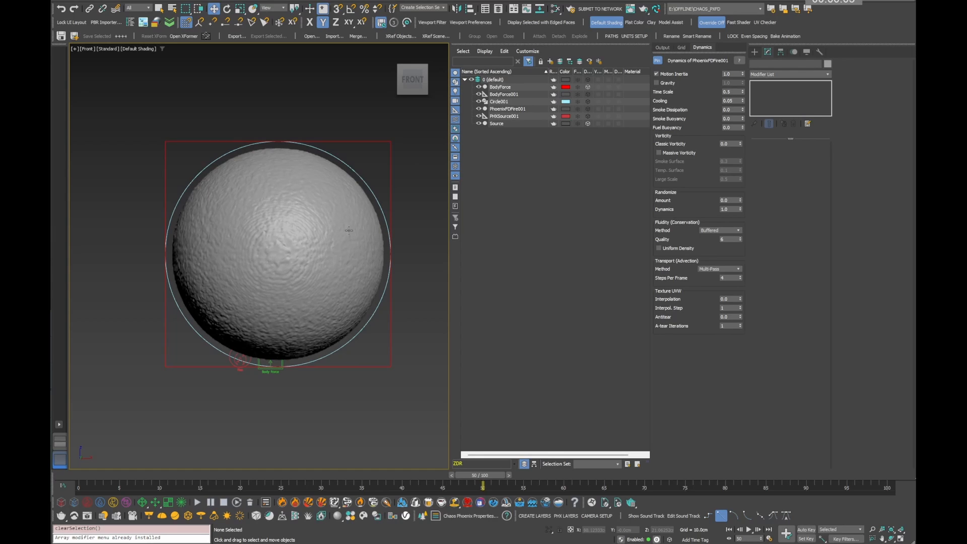
Step: Generate the Phoenix layer set and nest the PHX-Forces, Particles, Shaders, Sources and Tunners layers under PHX
click(572, 519)
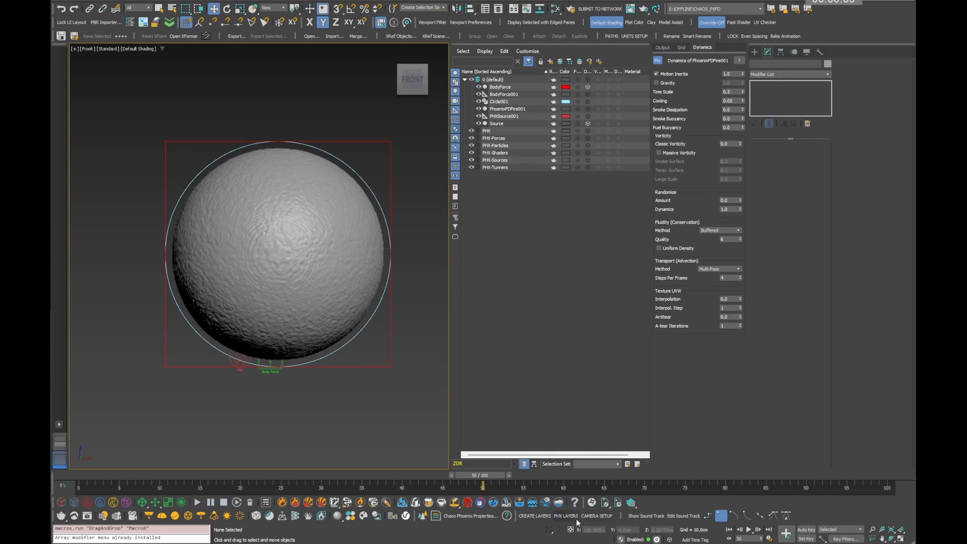
click(497, 132)
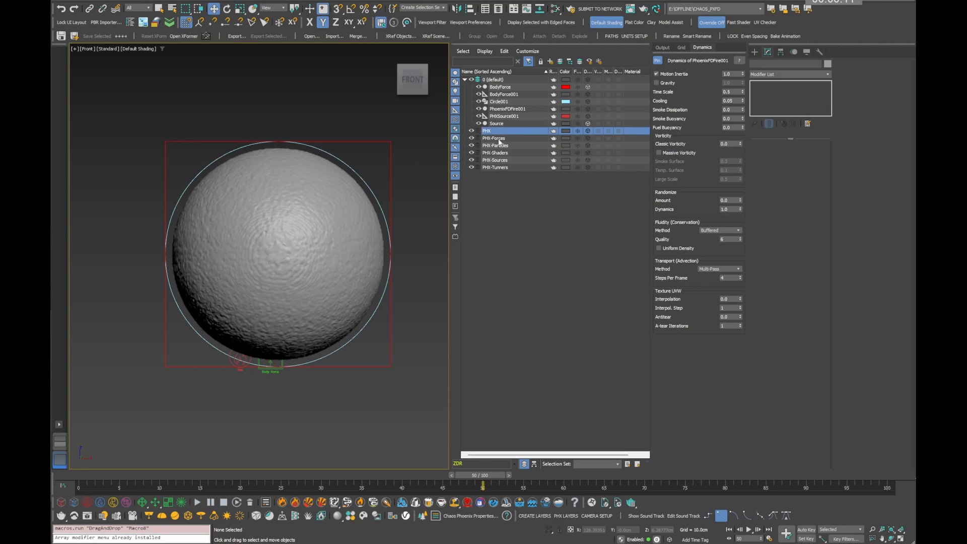
click(498, 139)
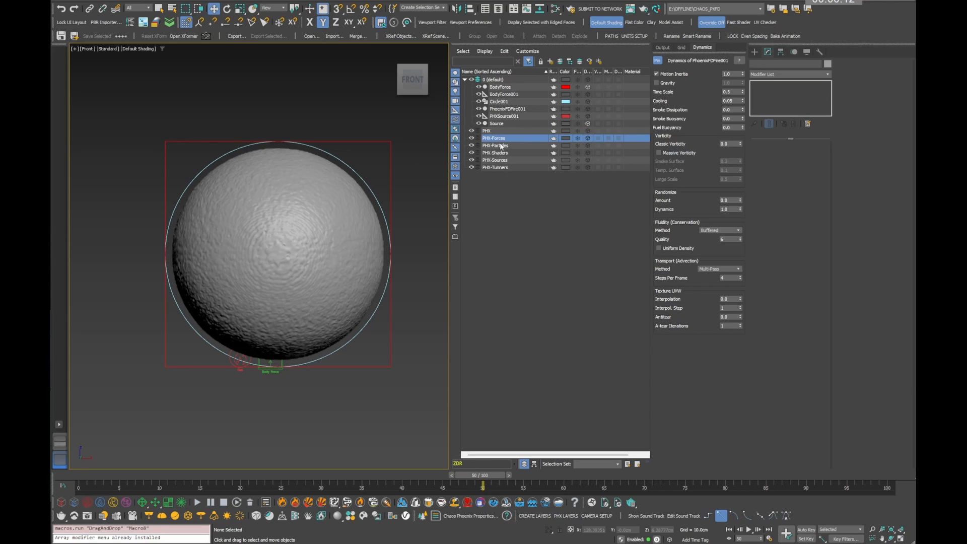
shift+click(498, 168)
drag(498, 168, 488, 132)
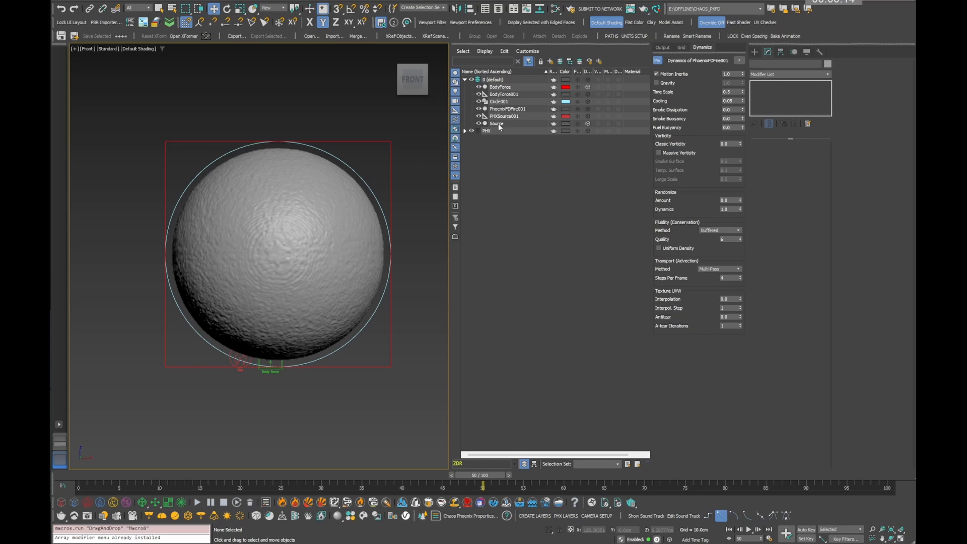
click(465, 131)
Step: Rename the Phoenix simulator to EXPLOSION and move it into the PHX layer
click(506, 109)
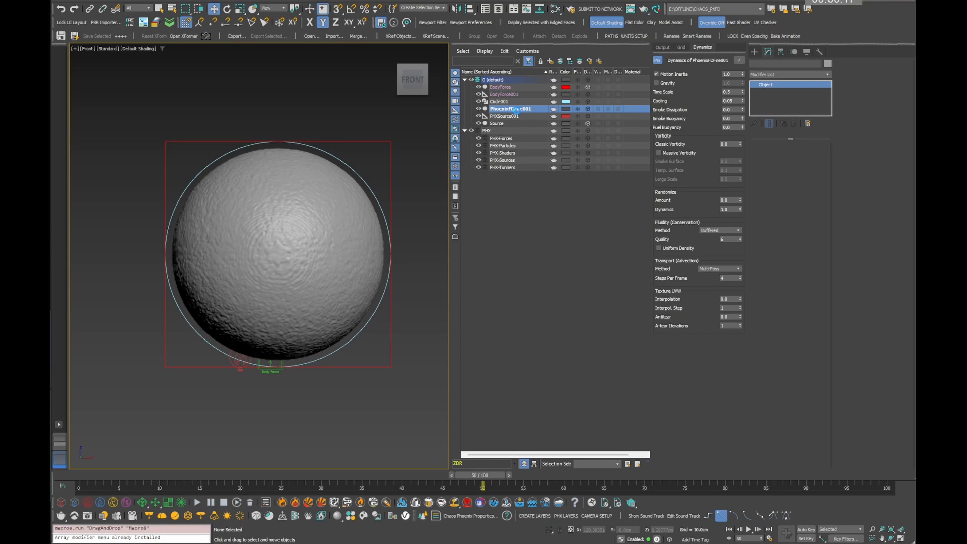
click(512, 109)
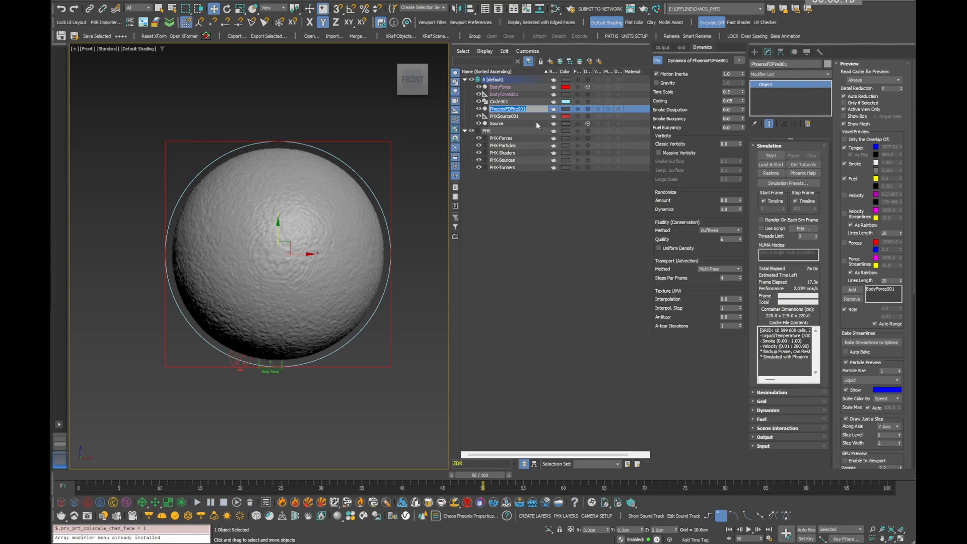
text(FX)
key(Return)
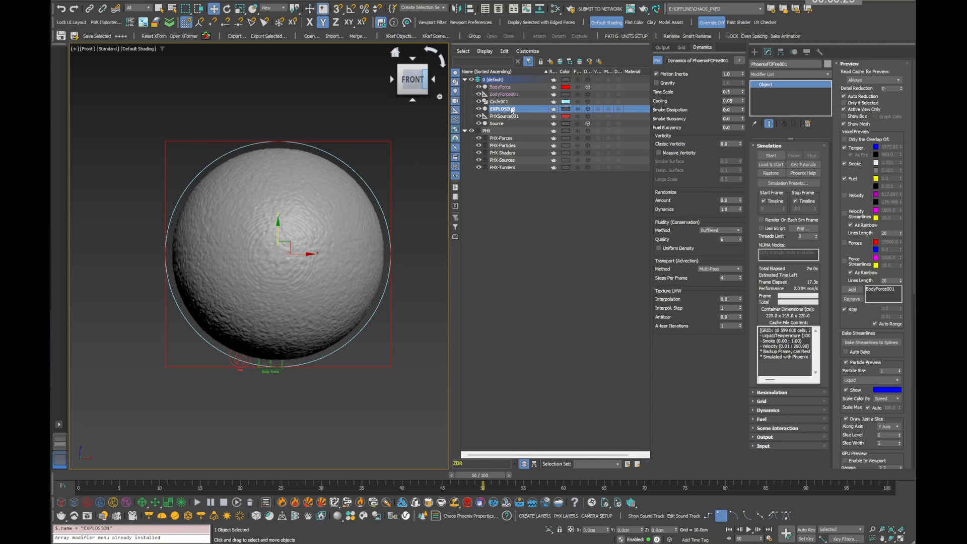
drag(509, 109, 488, 133)
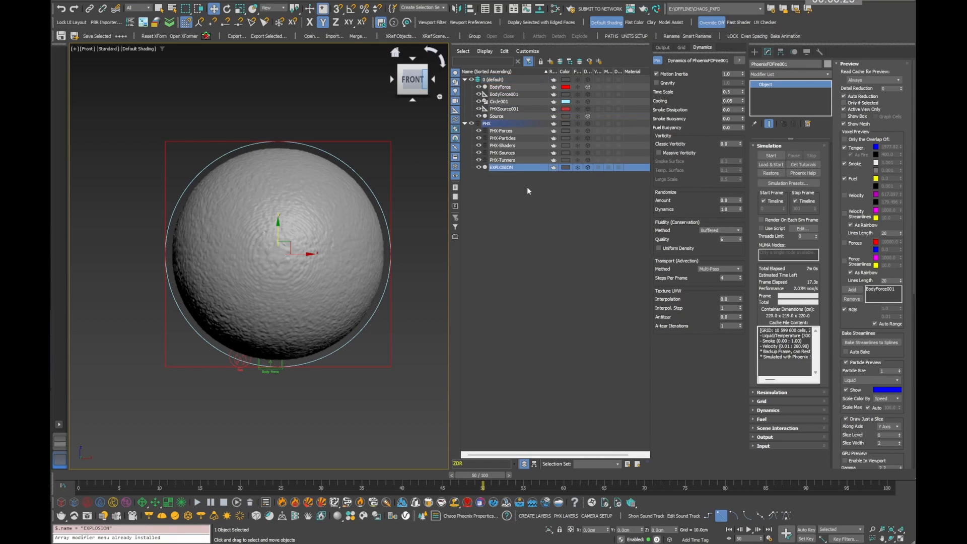
Step: Move BodyForce, BodyForce001 and Circle001 into the PHX-Forces layer
click(504, 94)
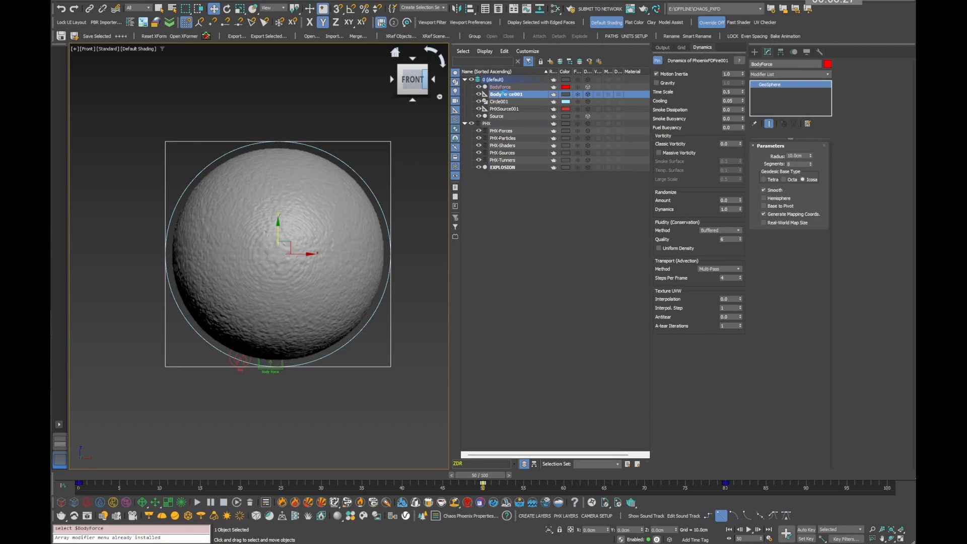
click(502, 101)
ctrl+click(503, 94)
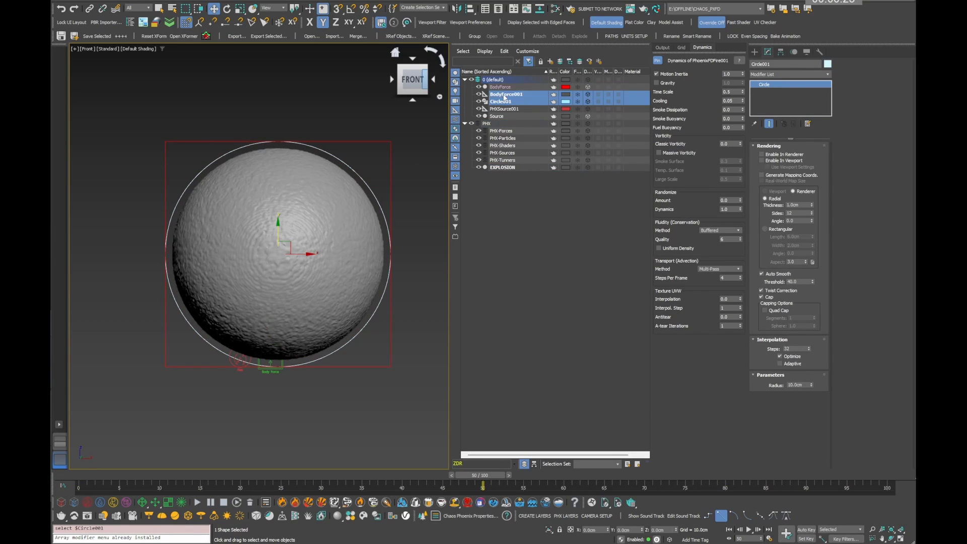
ctrl+click(501, 87)
drag(501, 87, 503, 134)
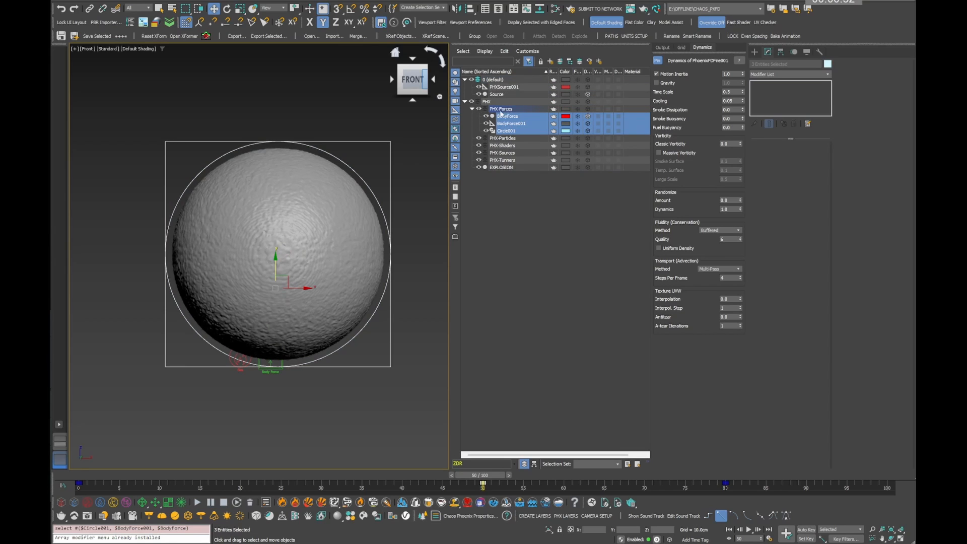
Step: Move PHXSource001 and Source into the PHX-Sources layer and clear the selection
click(503, 87)
ctrl+click(498, 95)
drag(502, 88, 513, 152)
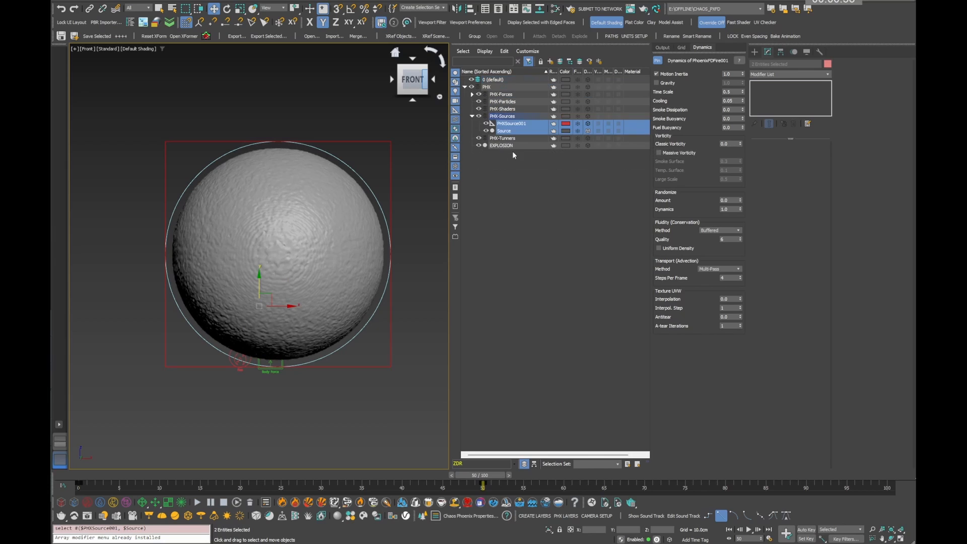
click(521, 200)
Step: Delete the empty PHX-Particles, PHX-Shaders and PHX-Tunners layers
click(504, 102)
ctrl+click(503, 109)
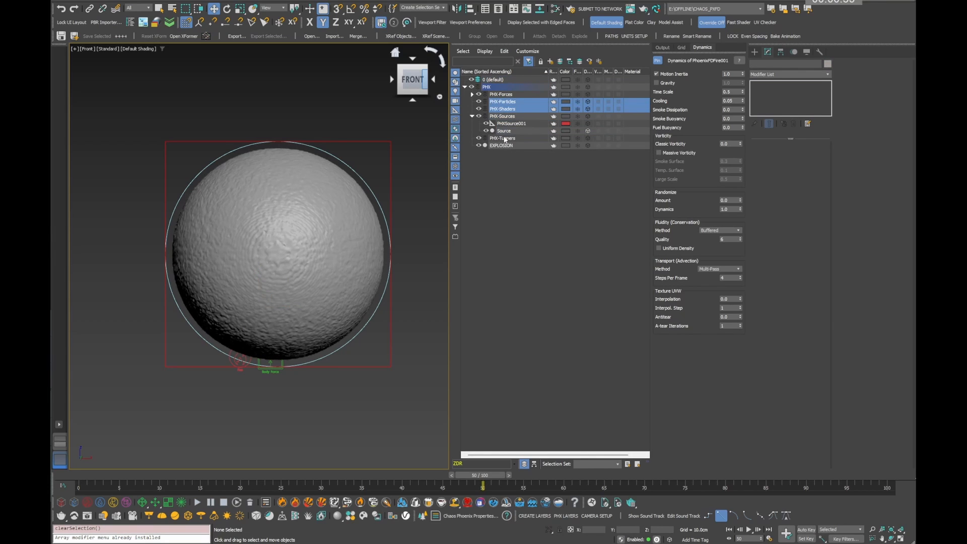
ctrl+click(504, 139)
key(Delete)
Step: Add the prefix [GEO]- to the names of BodyForce, Circle001 and Source with the Object Rename tool
click(472, 95)
click(509, 102)
ctrl+click(509, 116)
ctrl+click(511, 138)
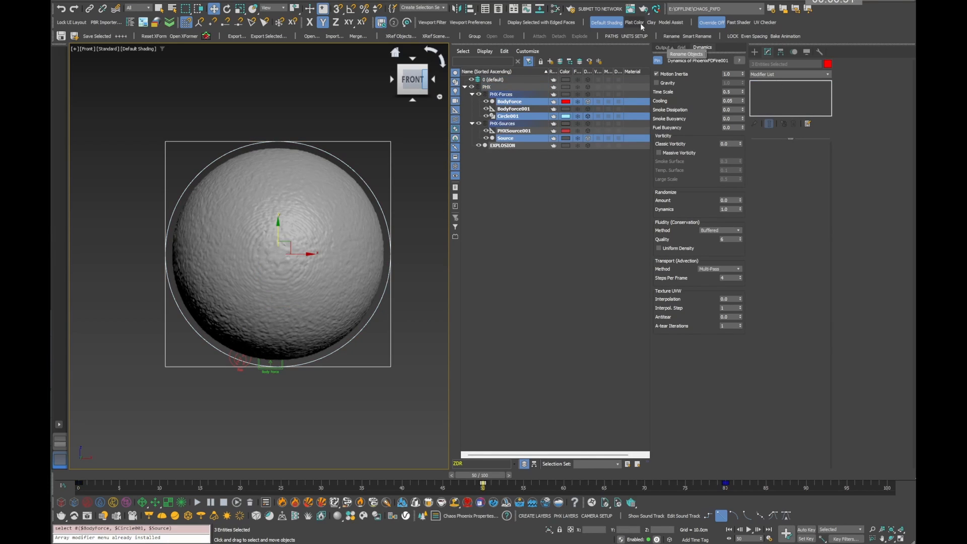
click(697, 36)
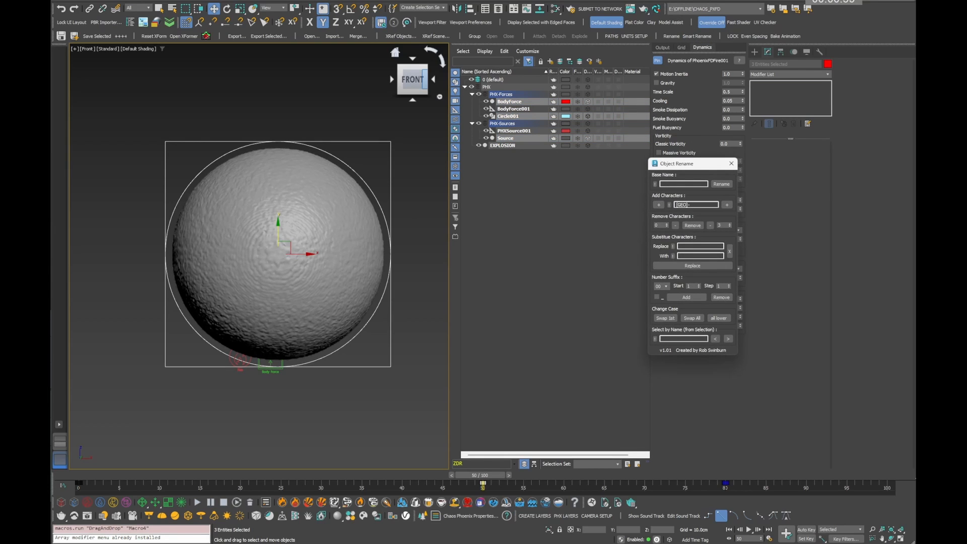
click(658, 205)
Step: Change the rename prefix to [FORCE]- and add it to the BodyForce001 helper's name
click(514, 108)
click(702, 205)
key(Left)
key(Left)
key(shift+Left)
key(shift+Left)
key(shift+Left)
text(FORCE)
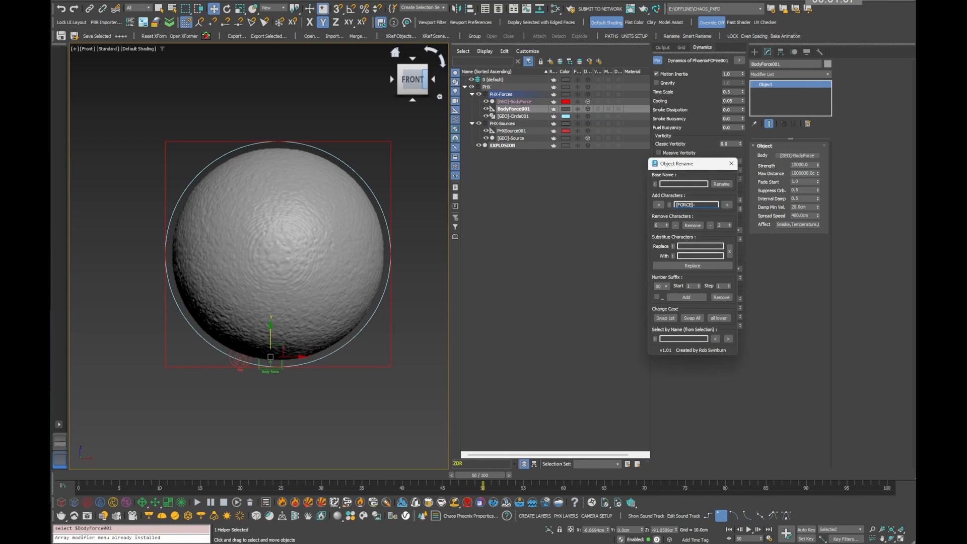
click(659, 205)
Step: Add the prefix [SRC]- to PHXSource001, close the Object Rename tool and save the scene
click(513, 131)
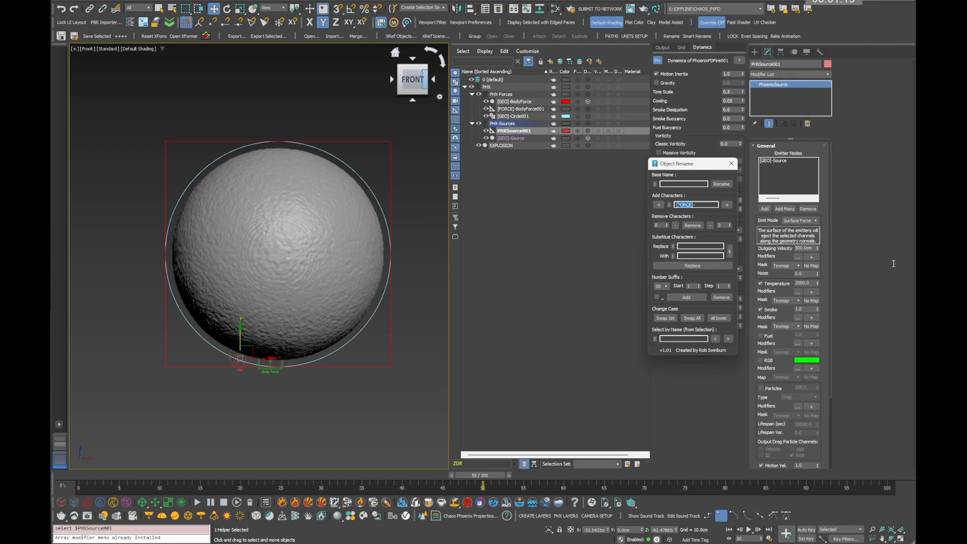
text(SRC)
click(659, 205)
click(732, 163)
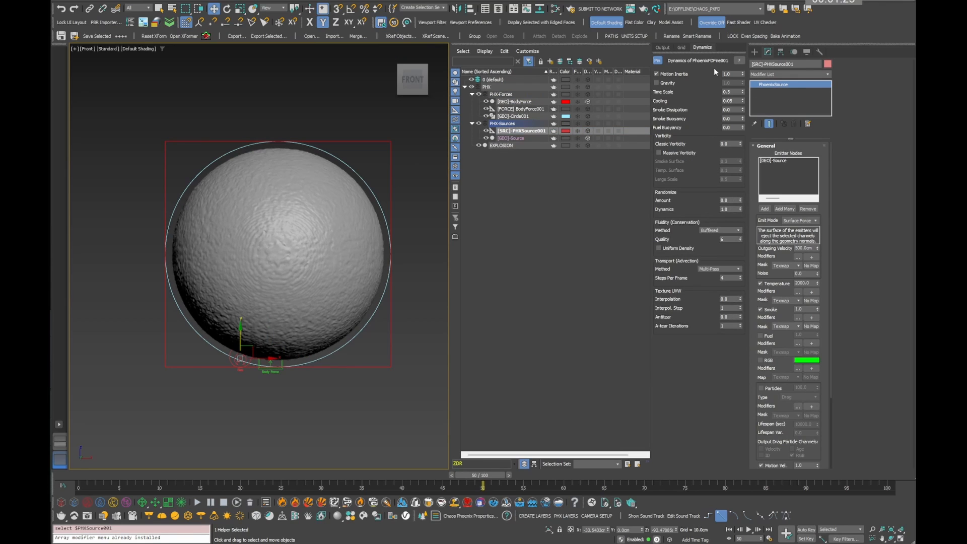
key(ctrl+s)
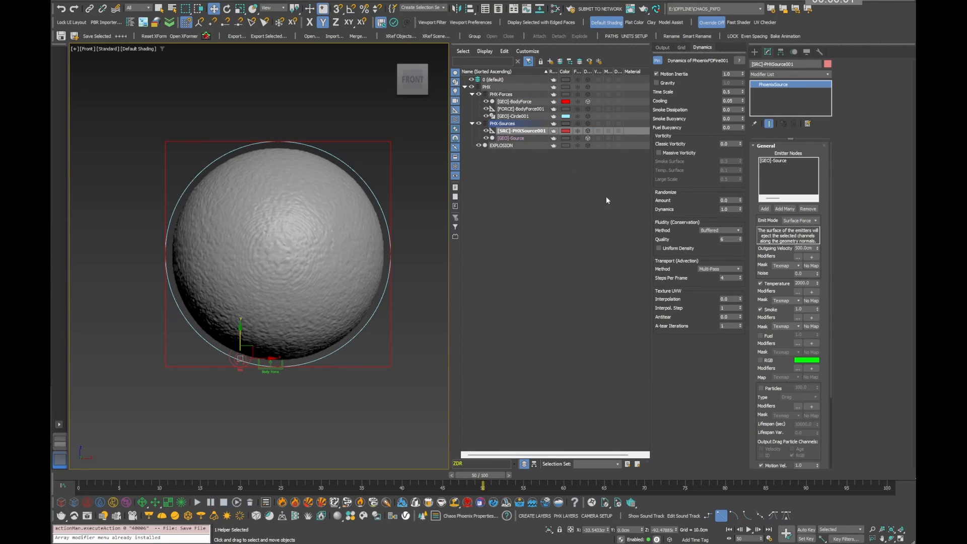
Step: Keyframe the Internal Damp of [FORCE]-BodyForce001 to 0.0 at frame 50 with Auto Key on
click(522, 109)
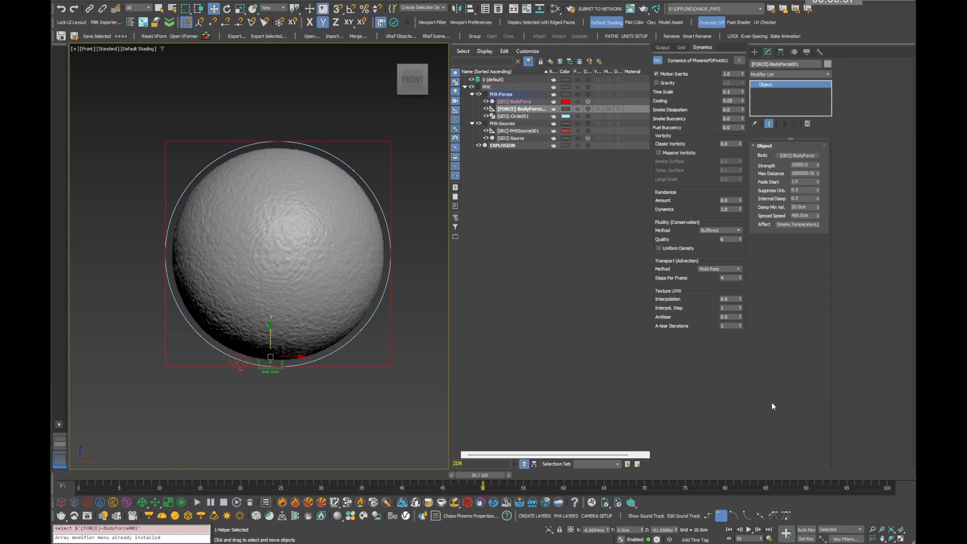
key(n)
click(806, 199)
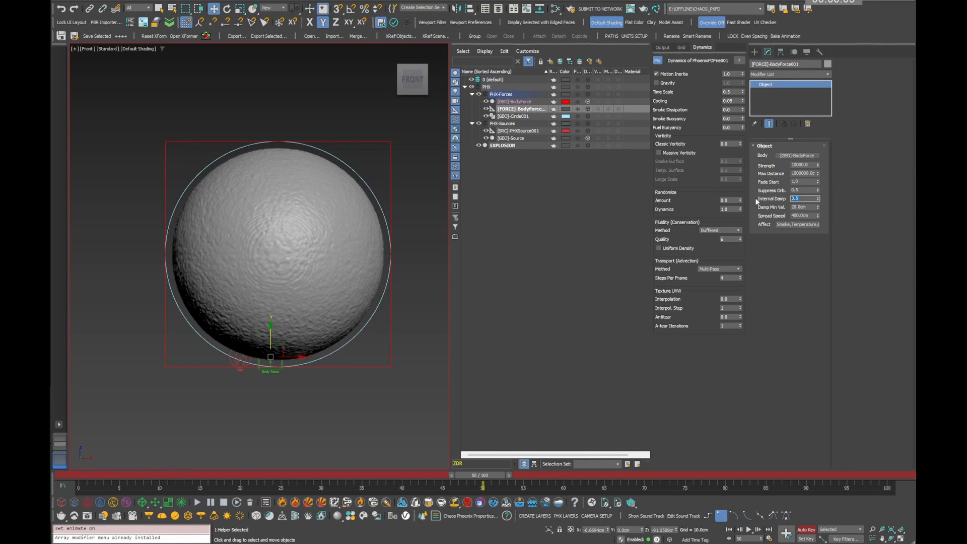
key(Return)
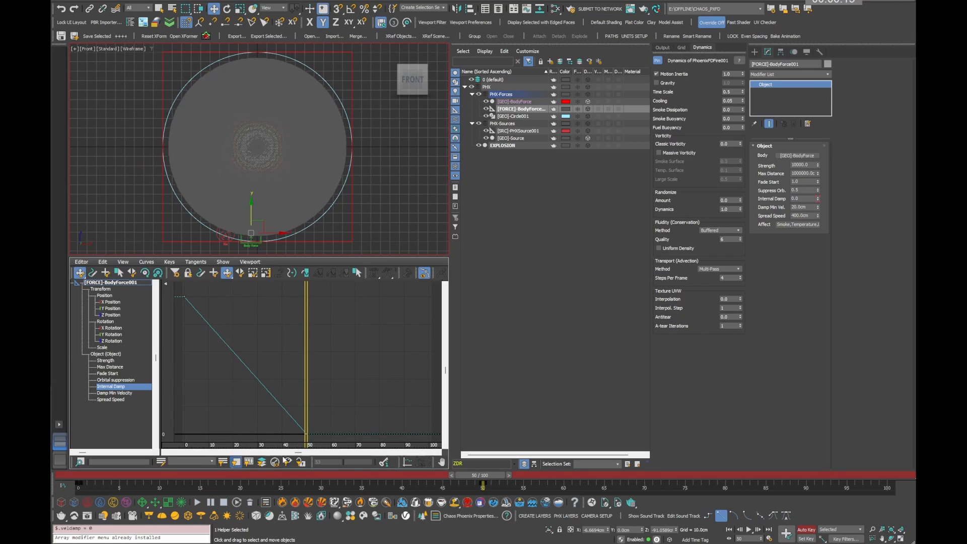
Step: Shift the Internal Damp keys so the drop starts at frame 30, and move the end key to frame 53
mouse_move(511, 490)
mouse_down()
mouse_move(82, 490)
mouse_move(338, 493)
mouse_up()
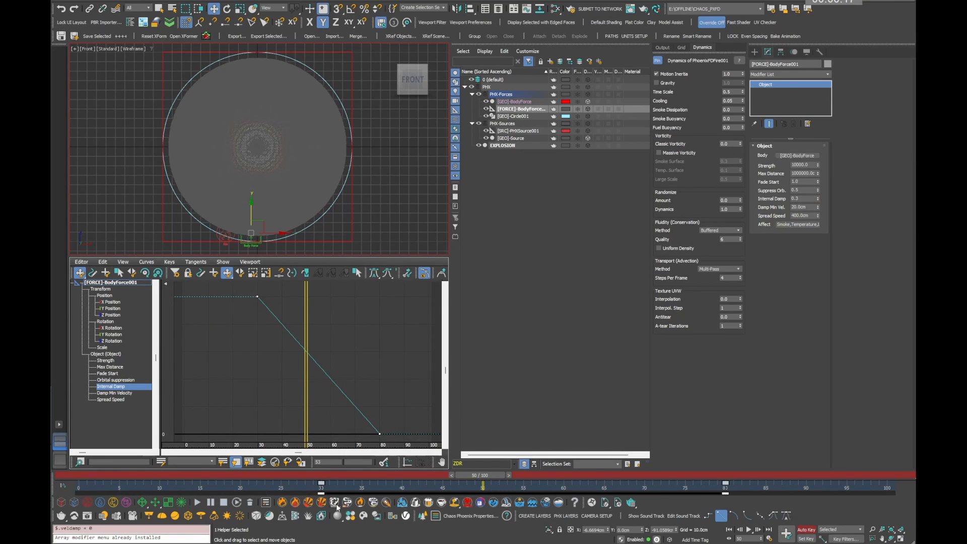
click(761, 496)
drag(725, 493, 510, 496)
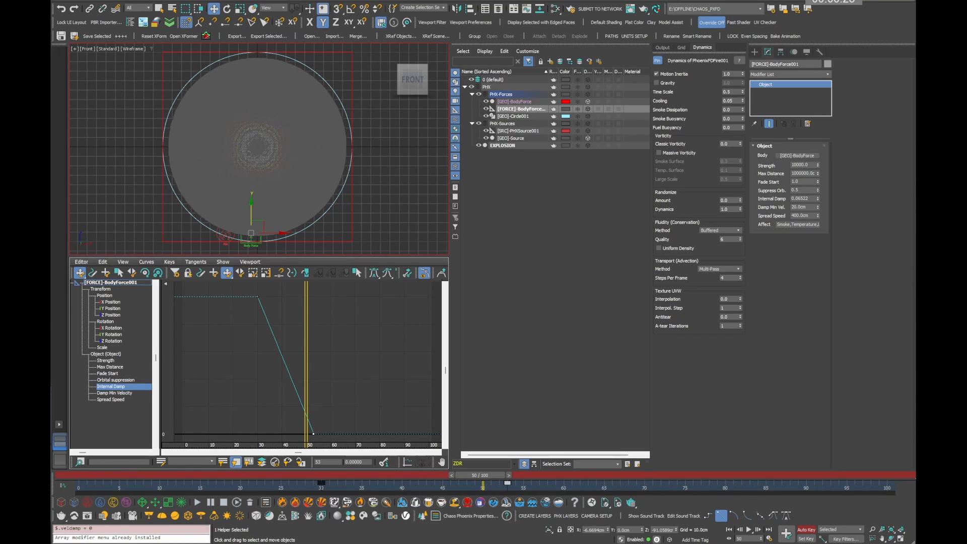
Step: Set the Outgoing Velocity of [SRC]-PHXSource001 to 0 at the start, and keyframe it to 500 cm at frame 4
click(523, 131)
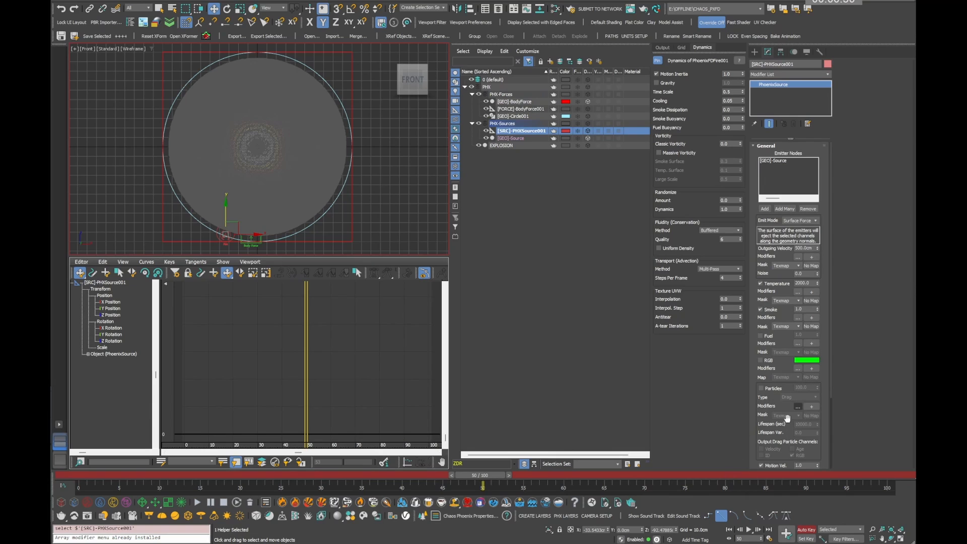
right_click(818, 248)
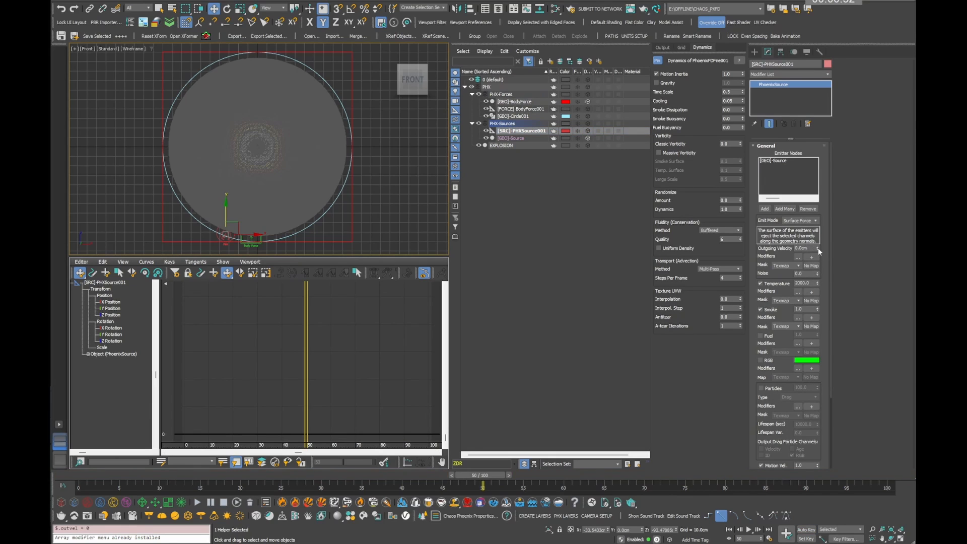
drag(86, 473, 120, 479)
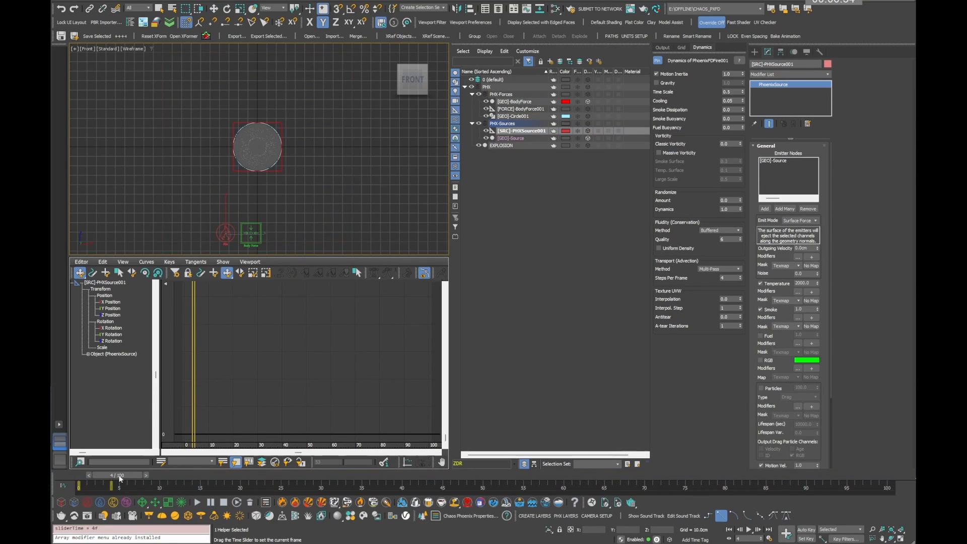
key(w)
key(n)
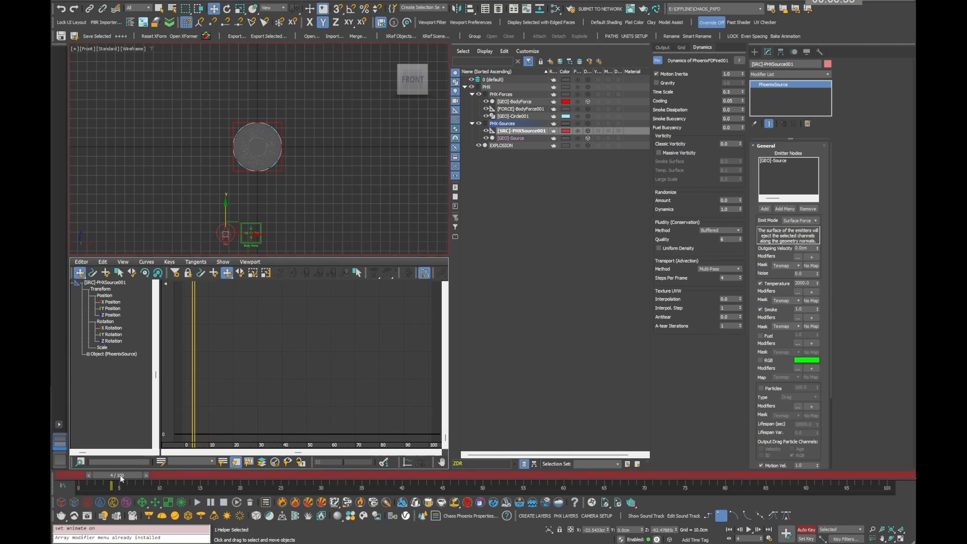
double_click(805, 248)
text(500)
key(Return)
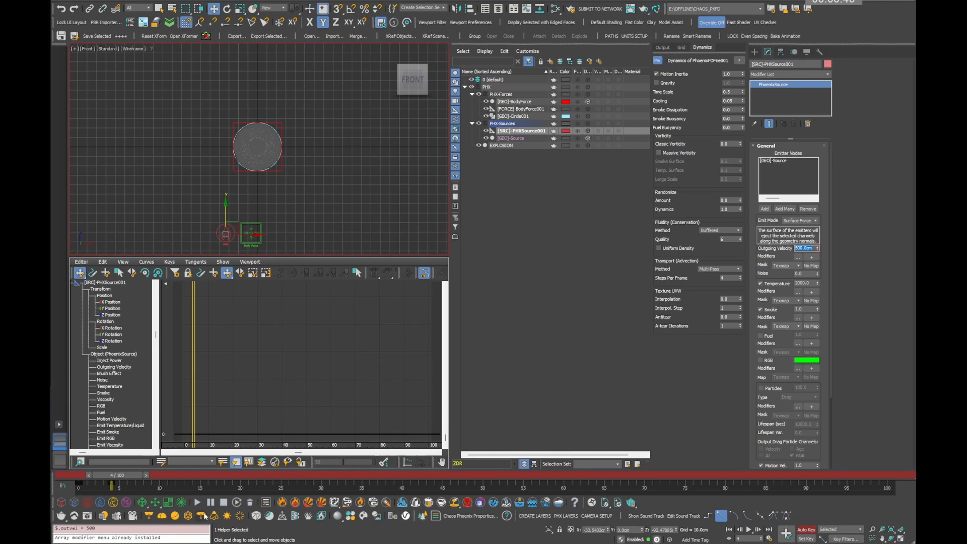
Step: Copy the 500 cm Outgoing Velocity key to frame 50 and the zero key to frame 80
drag(137, 489, 483, 486)
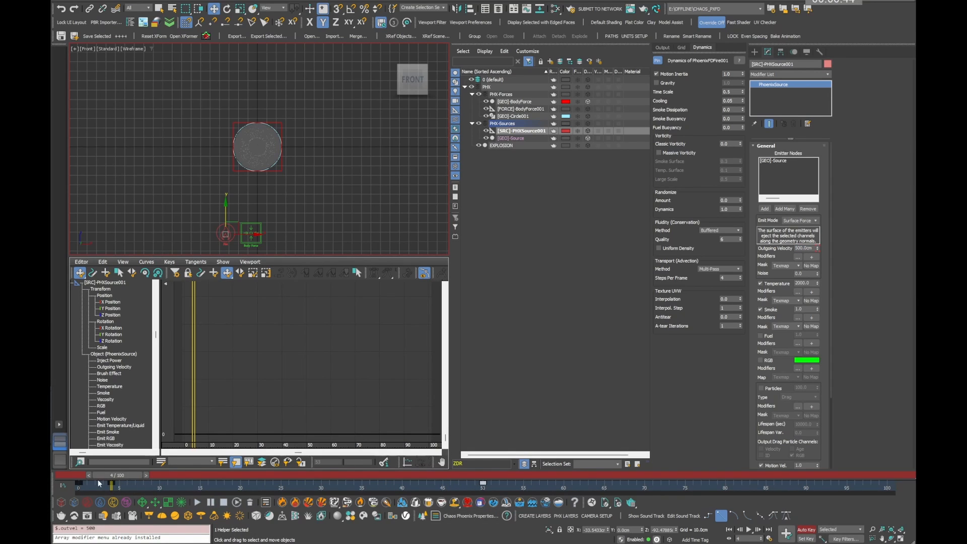
shift+drag(79, 483, 725, 500)
click(318, 367)
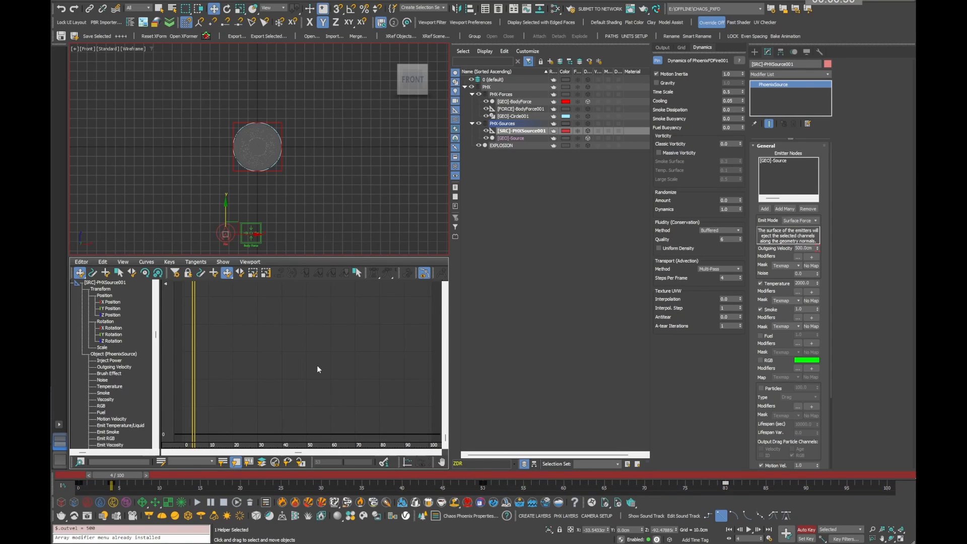
Step: Filter the curve editor to show only animated tracks and frame the full Outgoing Velocity curve
key(z)
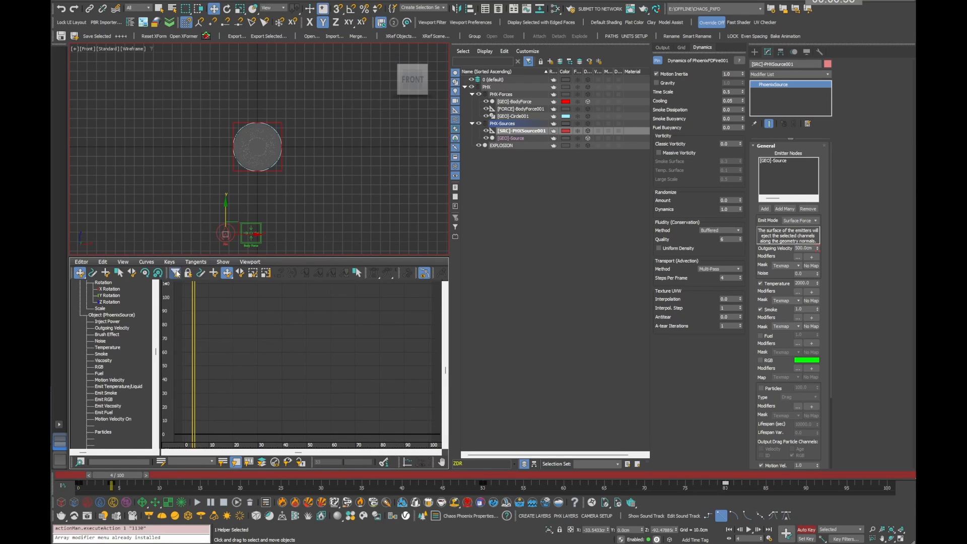
click(175, 273)
click(261, 18)
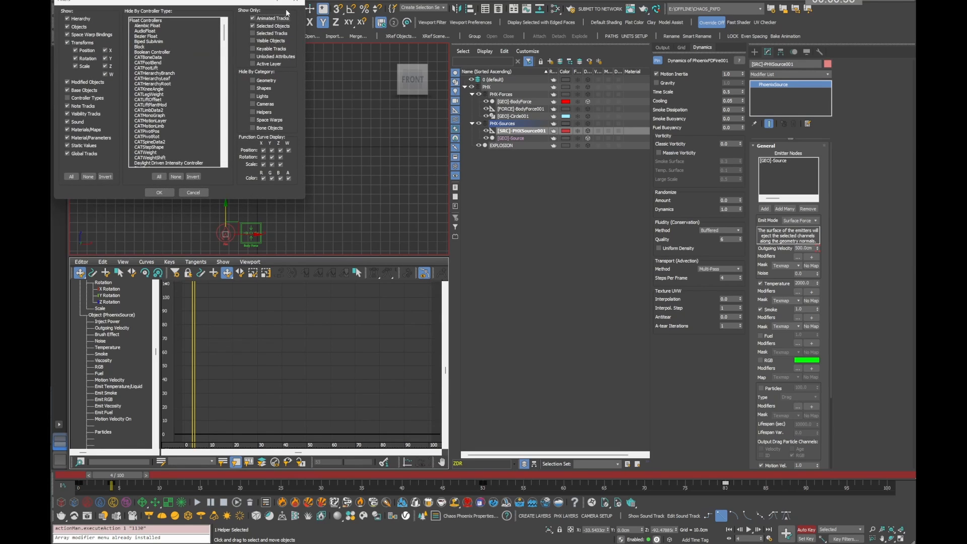
click(159, 192)
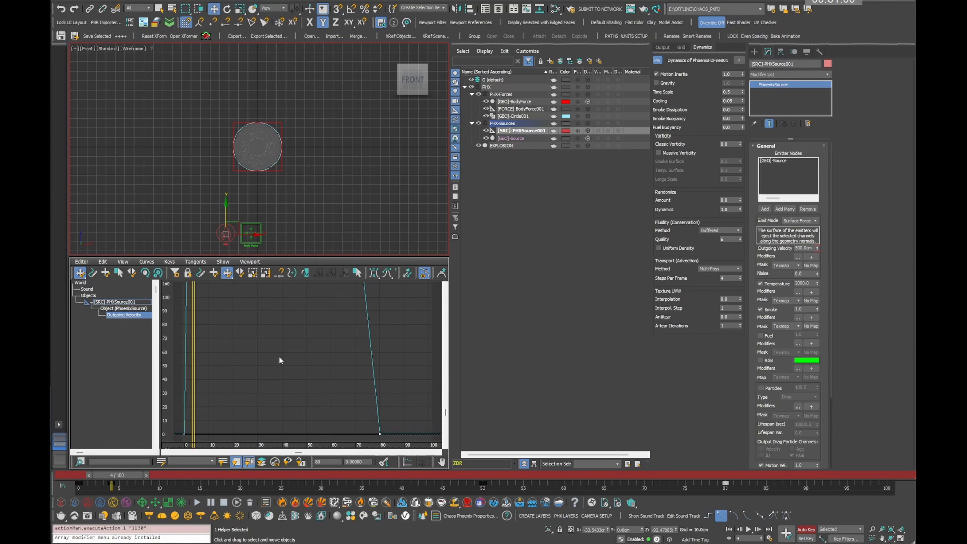
key(z)
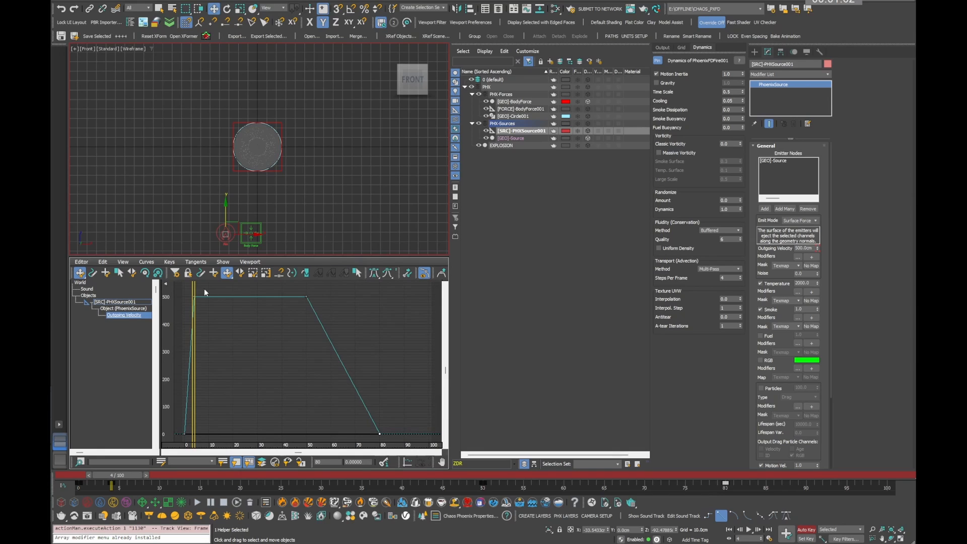
Step: Smooth the tangents of the two 500 cm keys on the Outgoing Velocity curve
drag(192, 293, 331, 316)
click(373, 272)
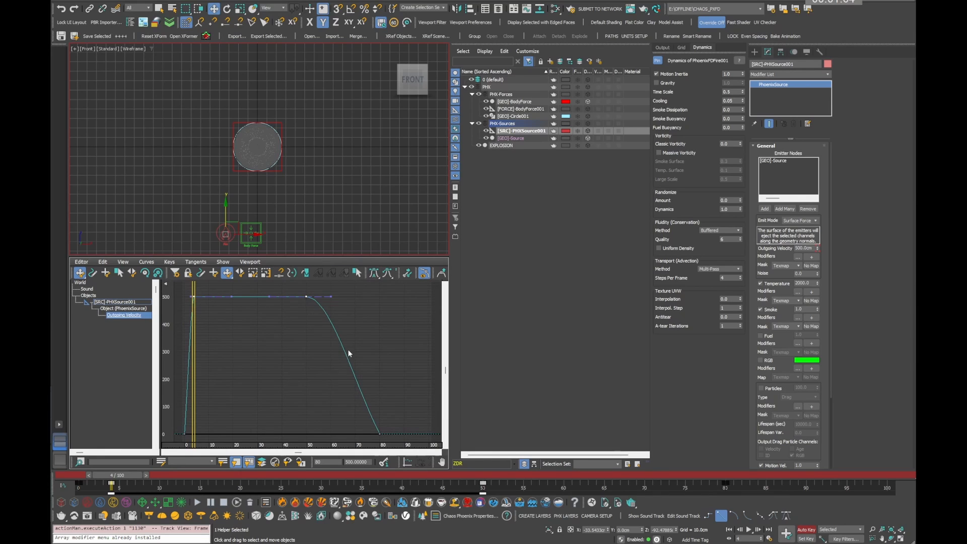
ctrl+alt+middle_drag(301, 317, 294, 373)
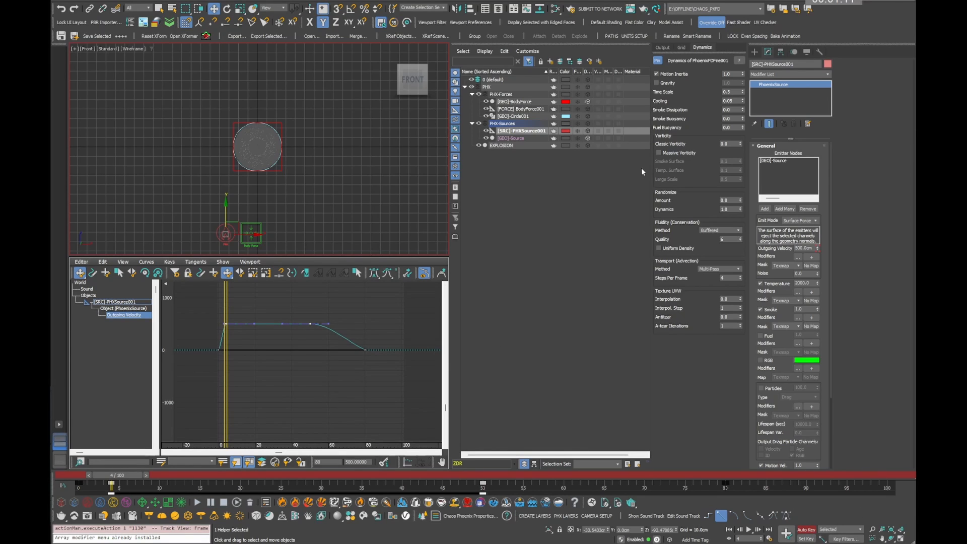
mouse_move(308, 387)
middle_down()
mouse_move(321, 404)
mouse_move(318, 397)
middle_up()
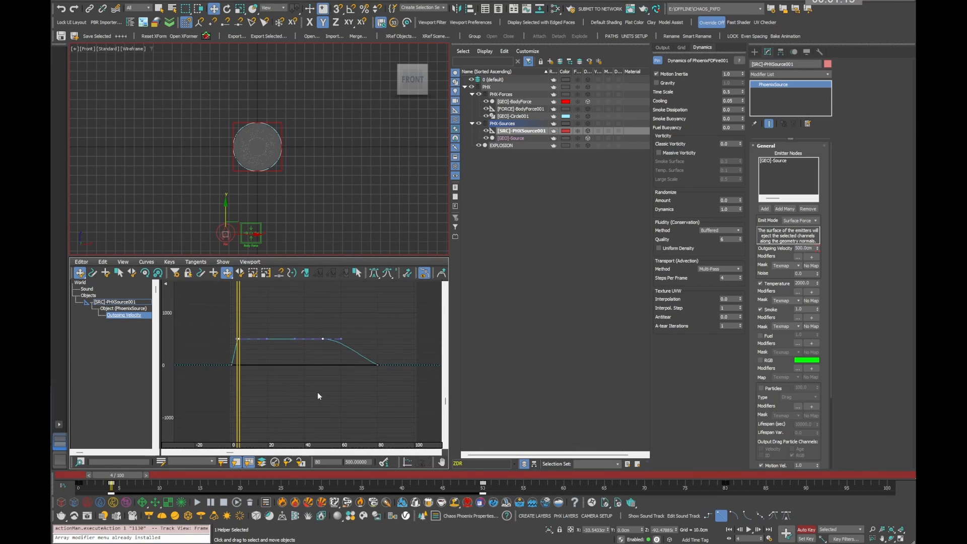
Step: Restore the single full-size Front viewport and turn off Auto Key
click(59, 459)
scroll(345, 268, up, 2)
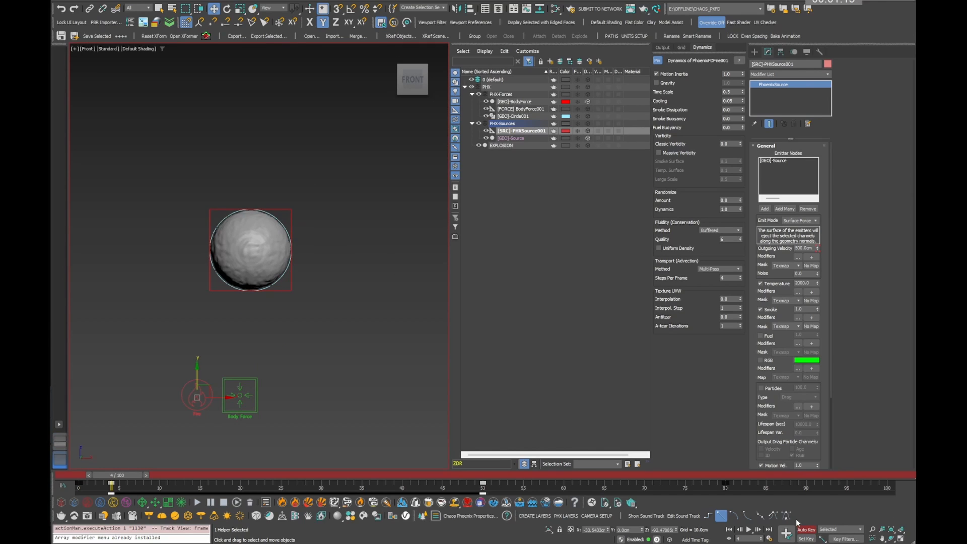
click(805, 529)
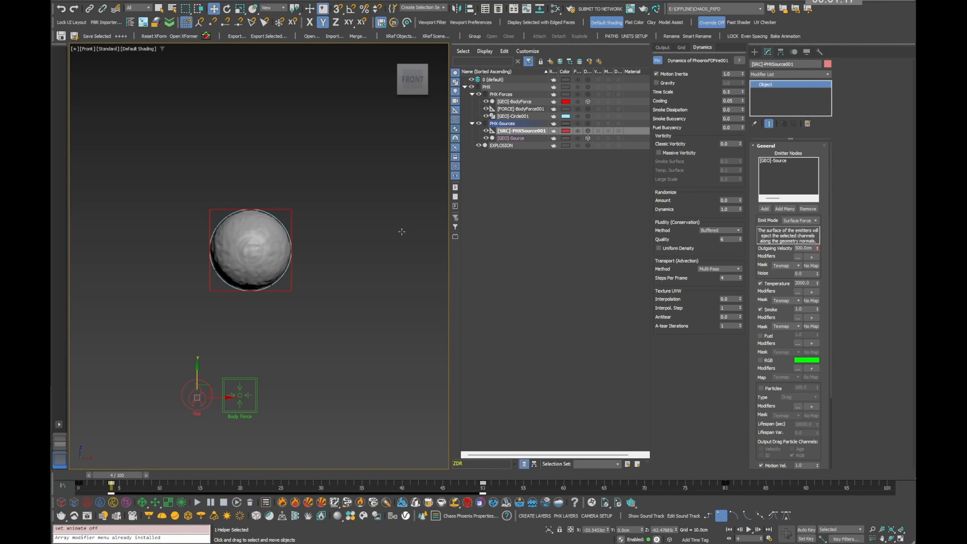
Step: Turn off Show Mesh for the EXPLOSION simulator and scrub its voxel preview to about frame 38
click(502, 145)
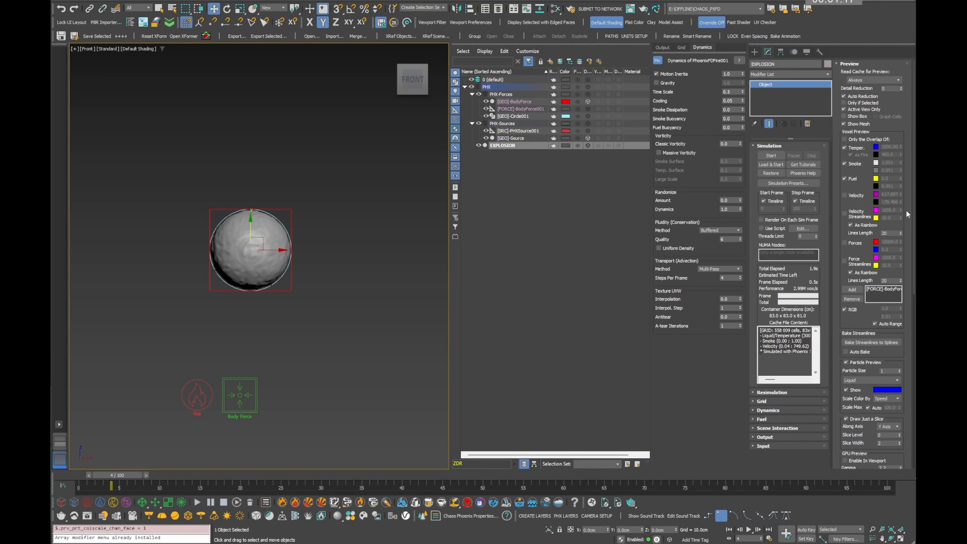
click(844, 123)
scroll(236, 279, up, 3)
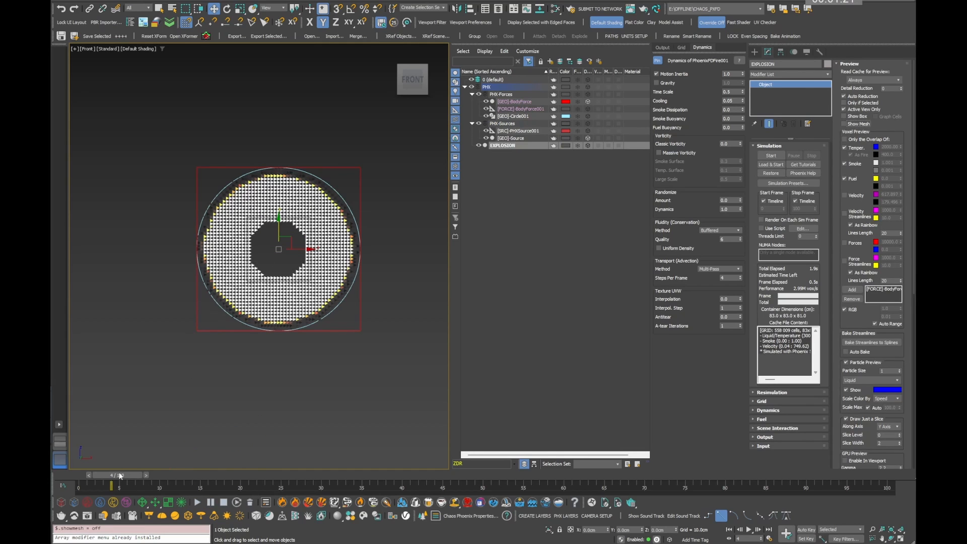
drag(120, 475, 387, 467)
key(w)
scroll(325, 279, down, 6)
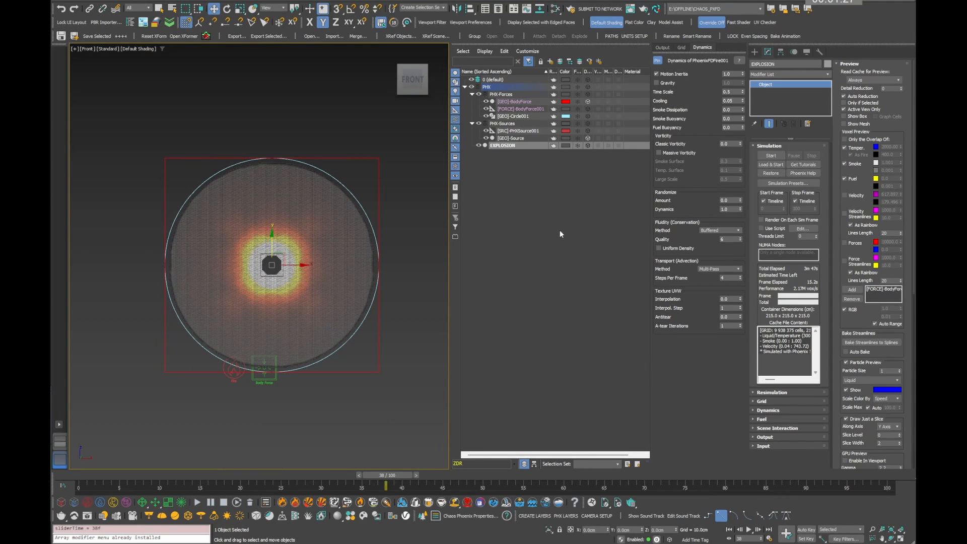
Step: Set the simulator's Cooling to 0.03 and start the Phoenix simulation
click(731, 101)
text(0.03)
key(Return)
middle_drag(411, 225, 403, 225)
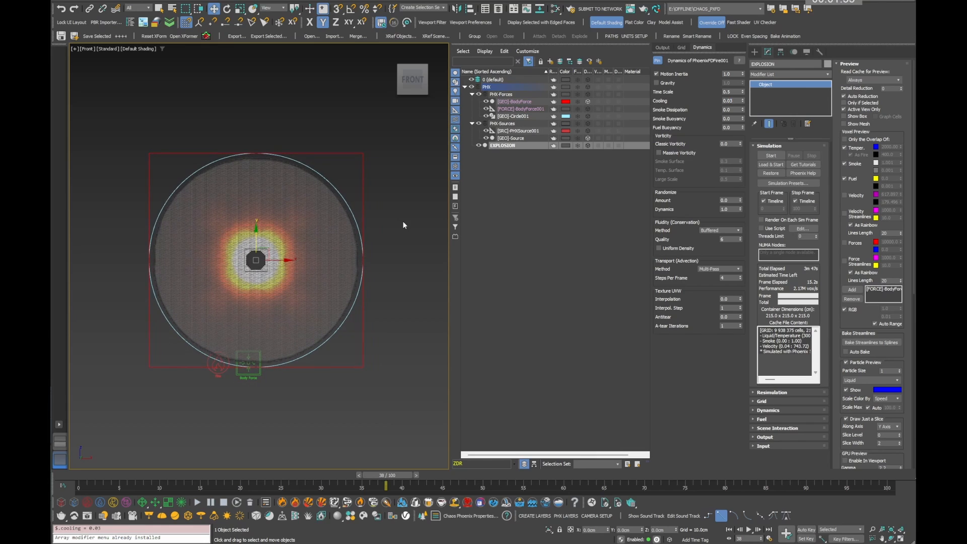
click(403, 224)
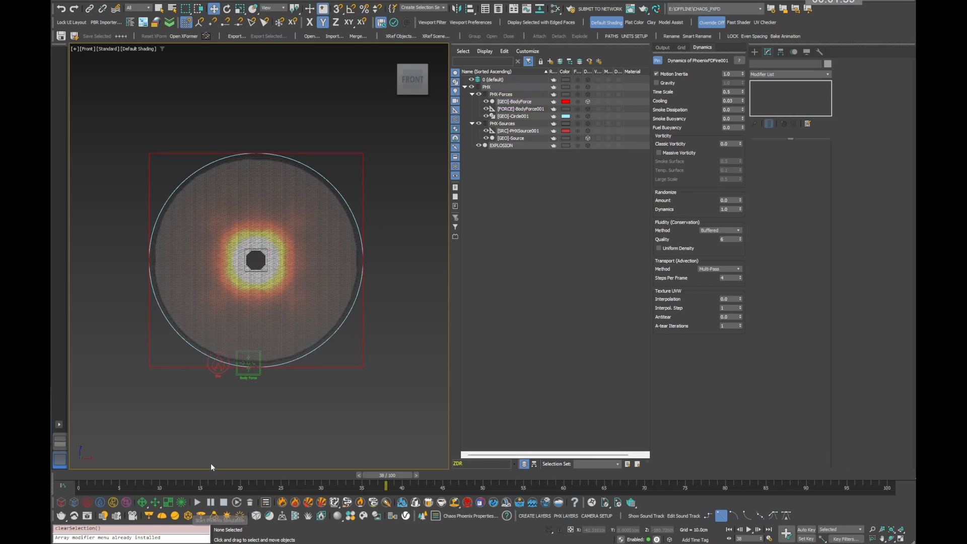
click(197, 503)
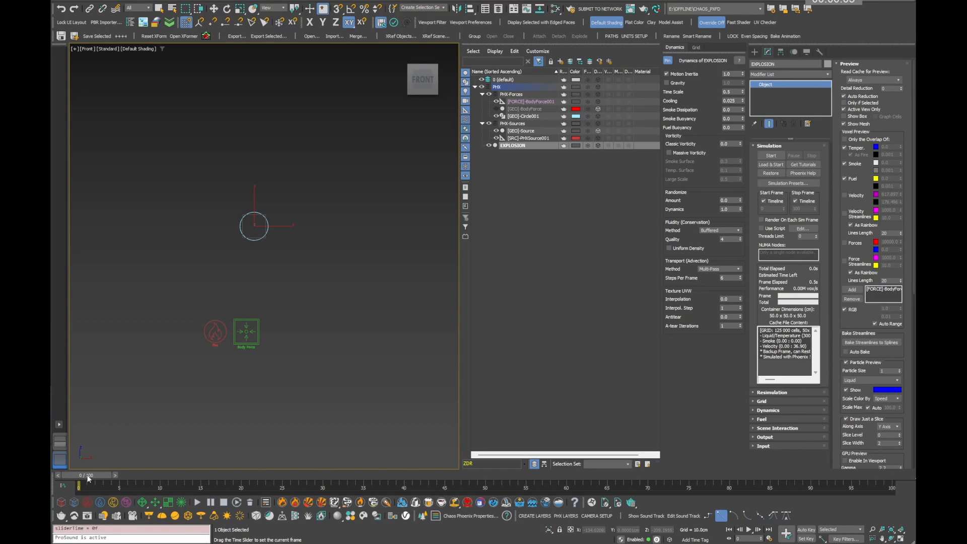
Step: Scrub the first frames of the simulated explosion and inspect the start, peak and end keys of the source's Outgoing Velocity curve
drag(86, 476, 170, 491)
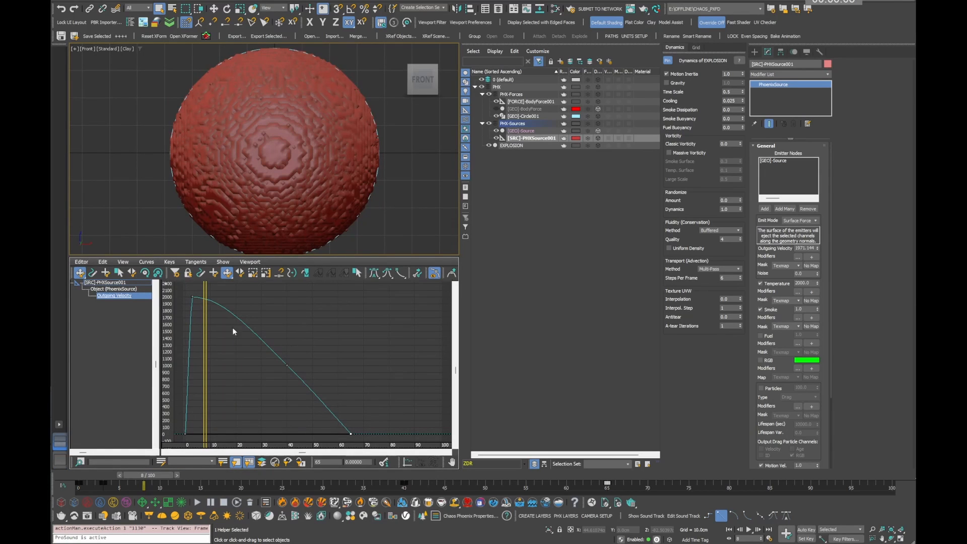
drag(175, 421, 201, 441)
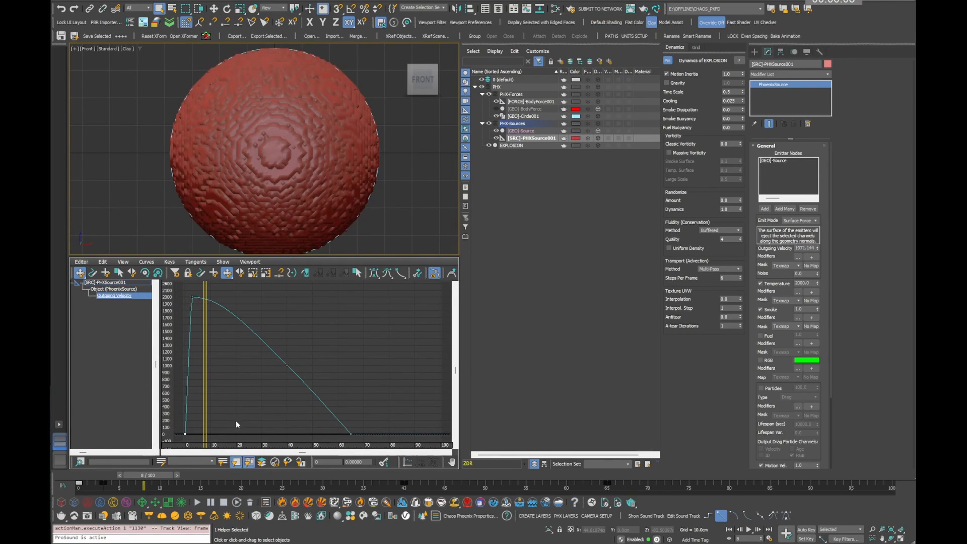
click(192, 297)
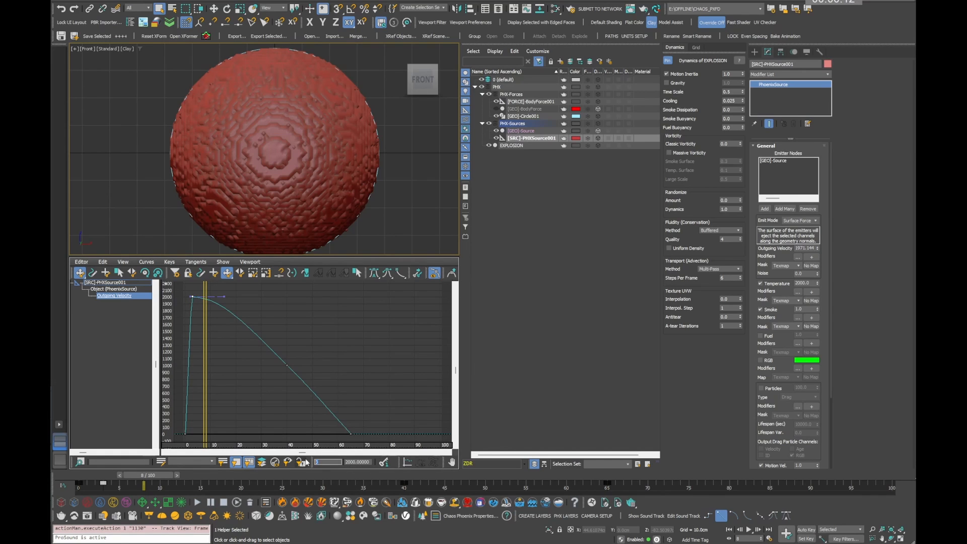
drag(206, 320, 352, 384)
click(349, 433)
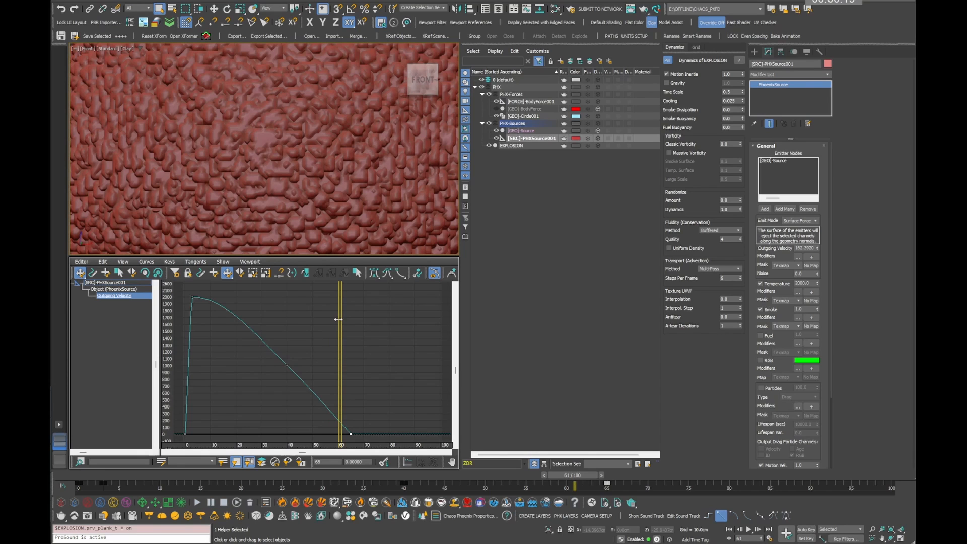
Step: Scrub the explosion mesh back to frame 4 against the velocity curve and return to the full-size Front viewport
drag(341, 320, 195, 325)
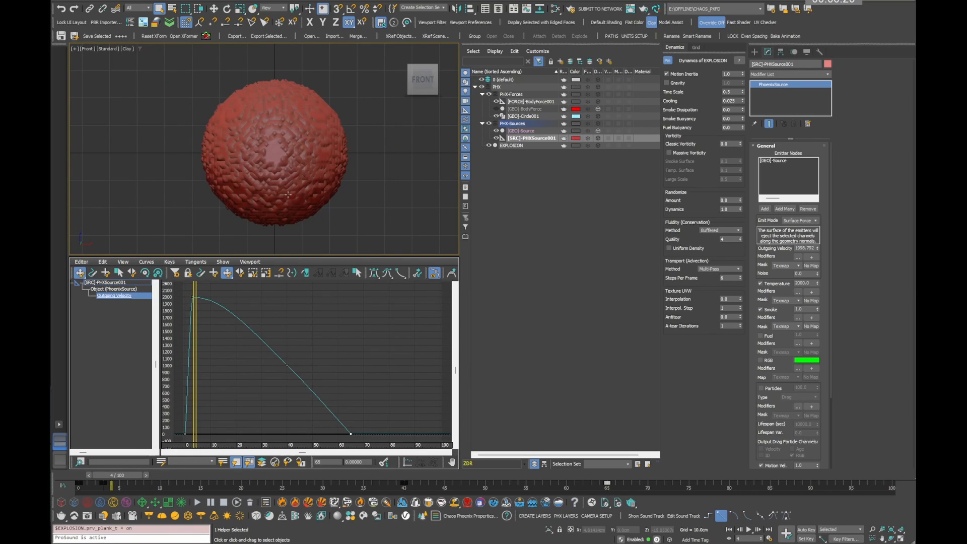
scroll(287, 195, down, 2)
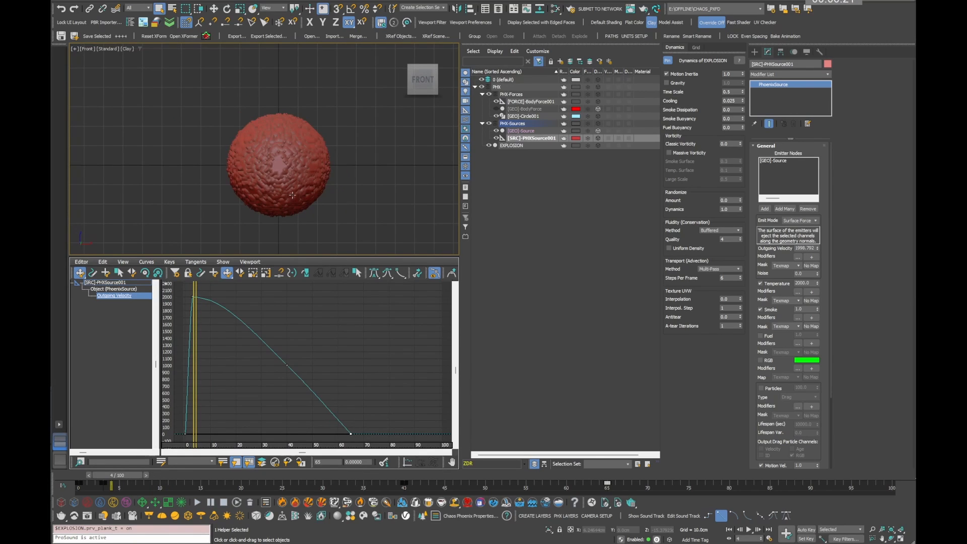
middle_drag(289, 190, 293, 180)
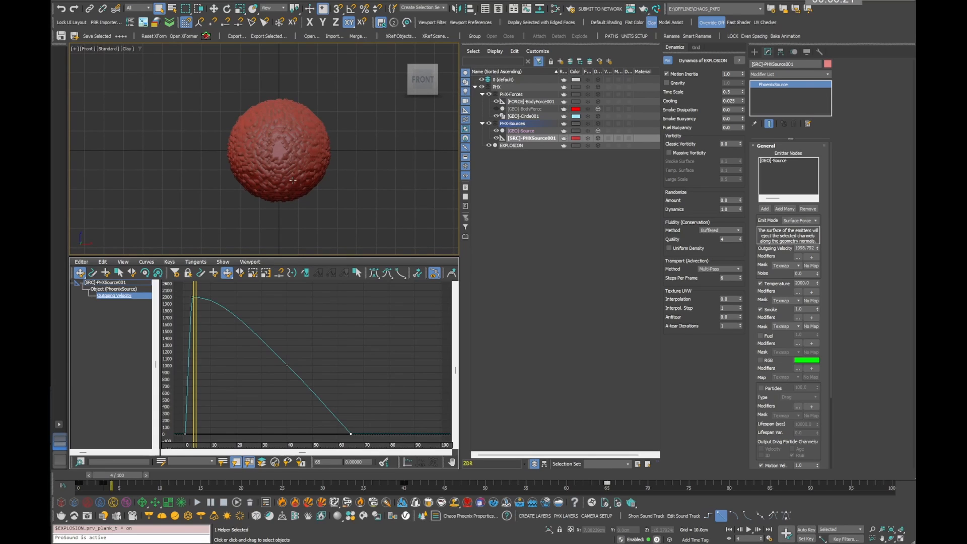
click(59, 460)
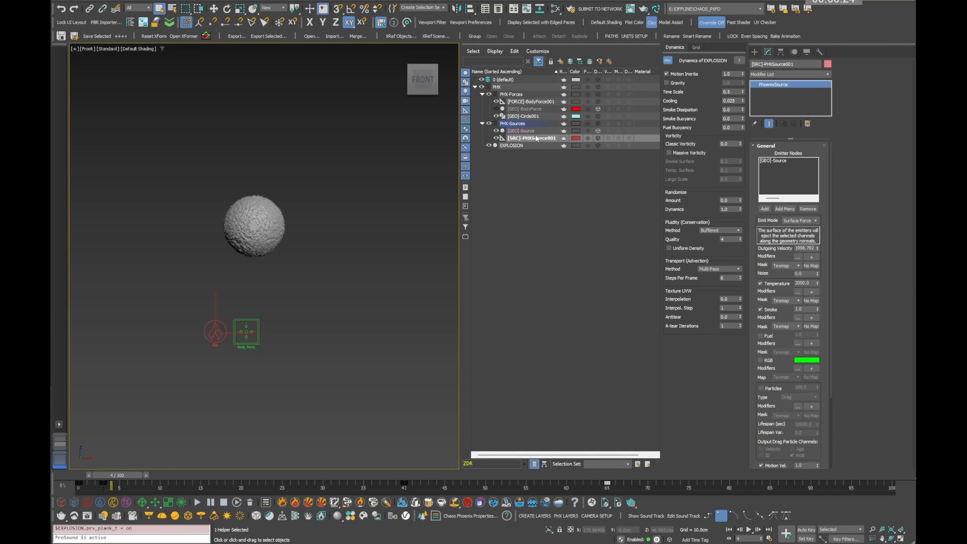
Step: Turn off the box display of the [GEO]-Source sphere and scrub from frame 0 to frame 15 to compare it with the body force size
click(294, 259)
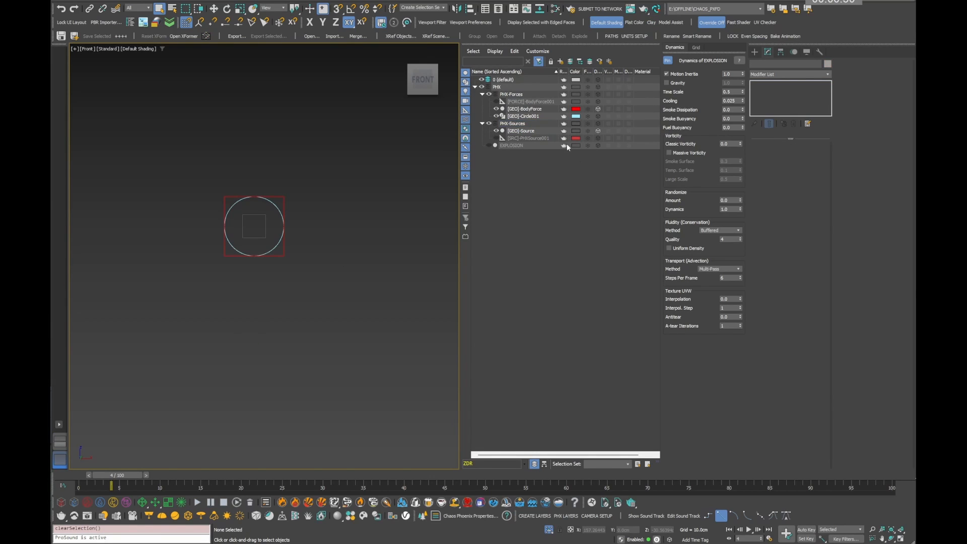
click(598, 132)
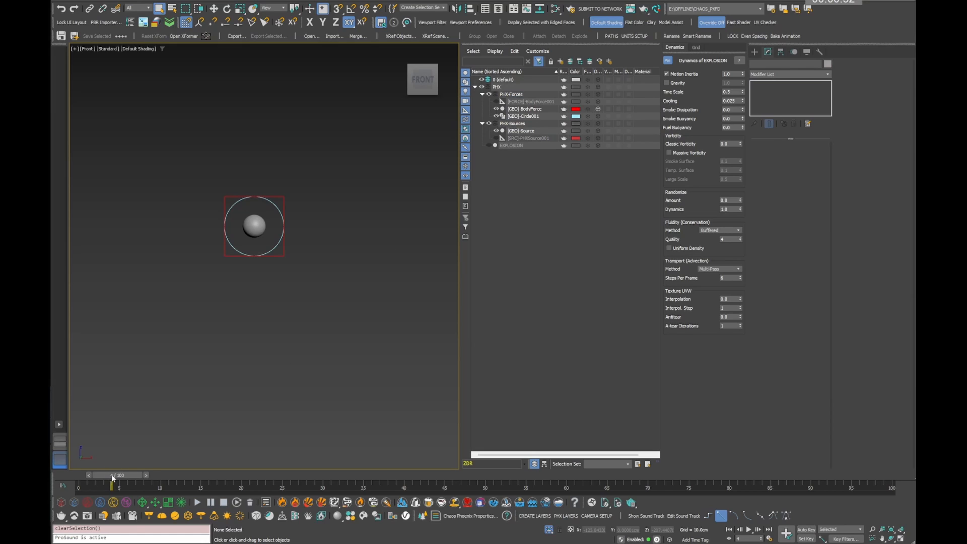
drag(112, 478, 79, 478)
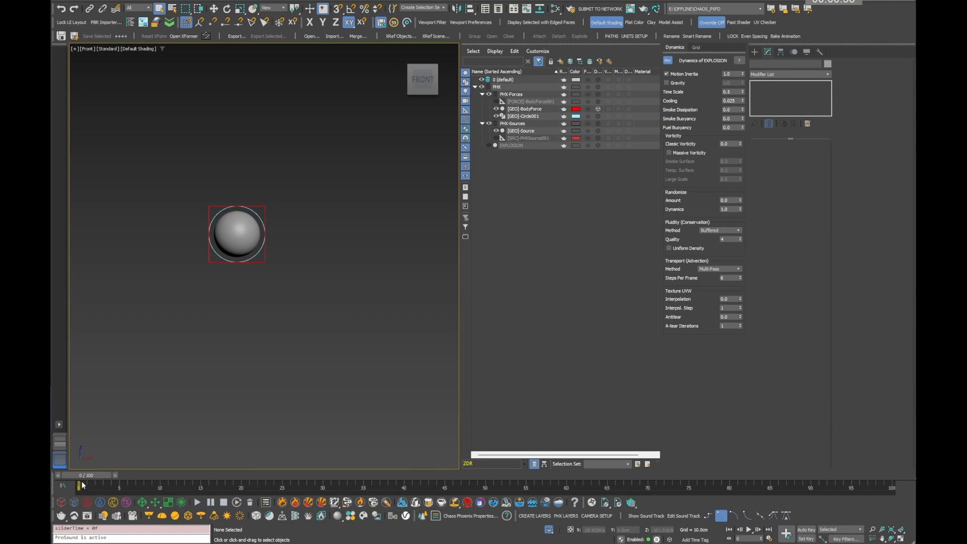
drag(80, 485, 200, 484)
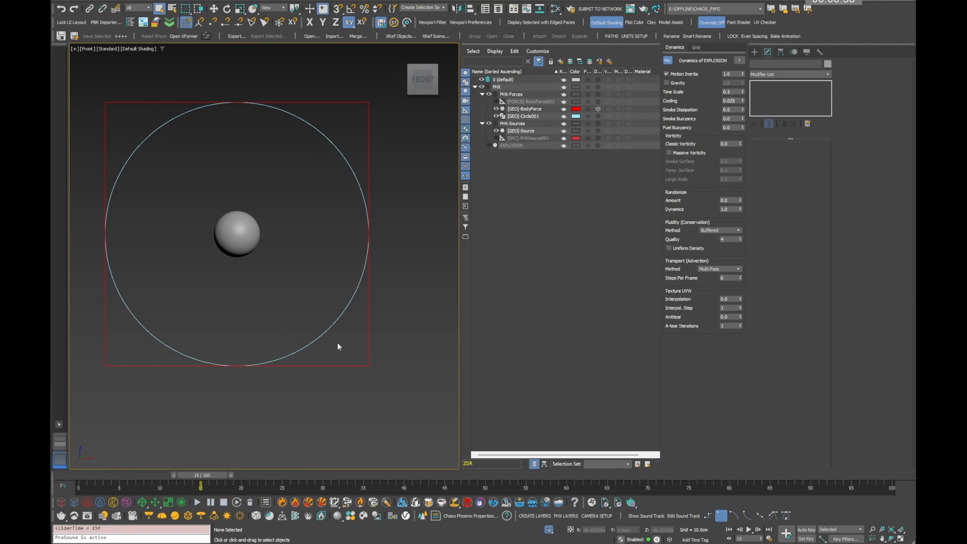
Step: Select the [GEO]-BodyForce sphere and inspect the first and last keys of its Scale curve in the Curve Editor
click(345, 365)
key(alt+w)
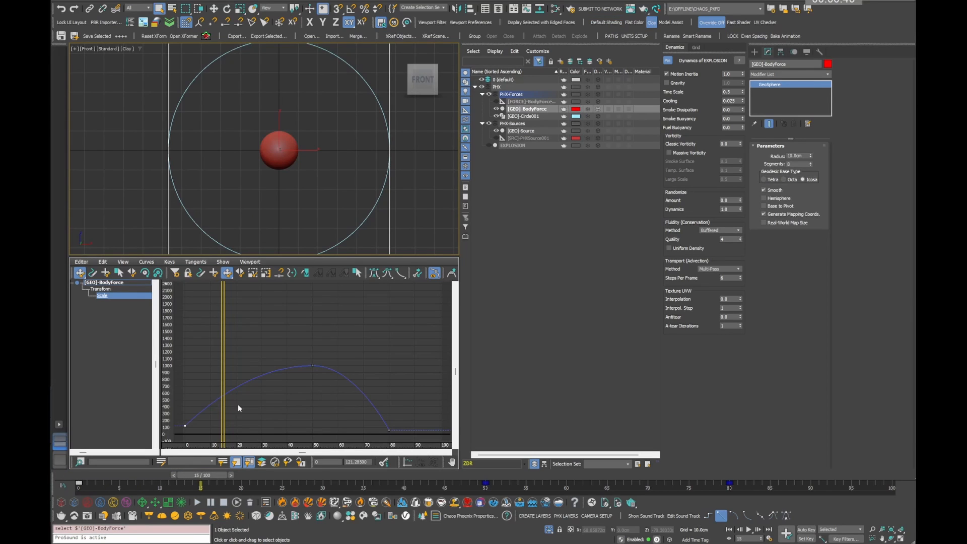
drag(181, 409, 429, 433)
ctrl+alt+middle_drag(414, 402, 333, 312)
middle_drag(395, 382, 369, 291)
ctrl+alt+middle_drag(367, 418, 365, 392)
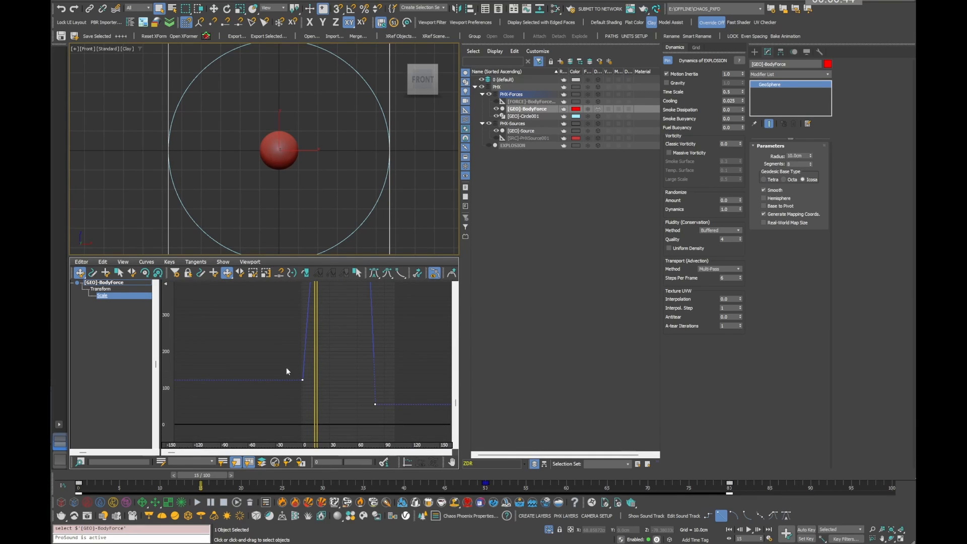
Step: Compare the body force and source spheres in wireframe at frame 80, select the source sphere and return to frame 0
middle_drag(325, 145, 319, 128)
key(F3)
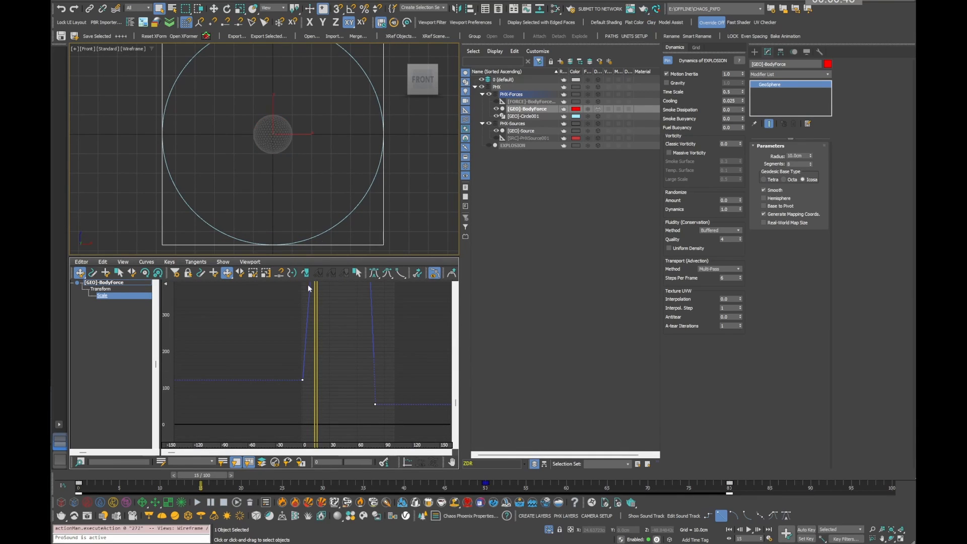
drag(206, 483, 728, 488)
scroll(282, 113, up, 3)
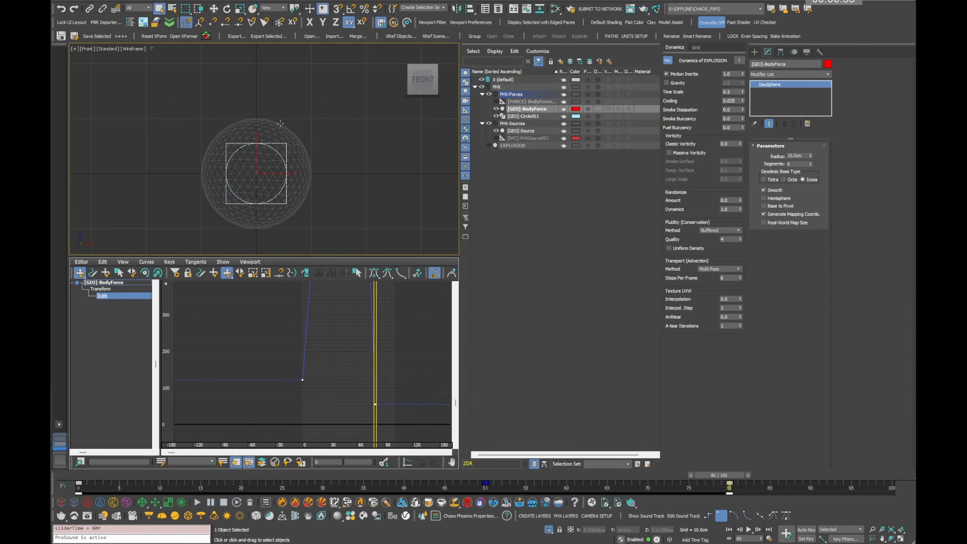
click(292, 143)
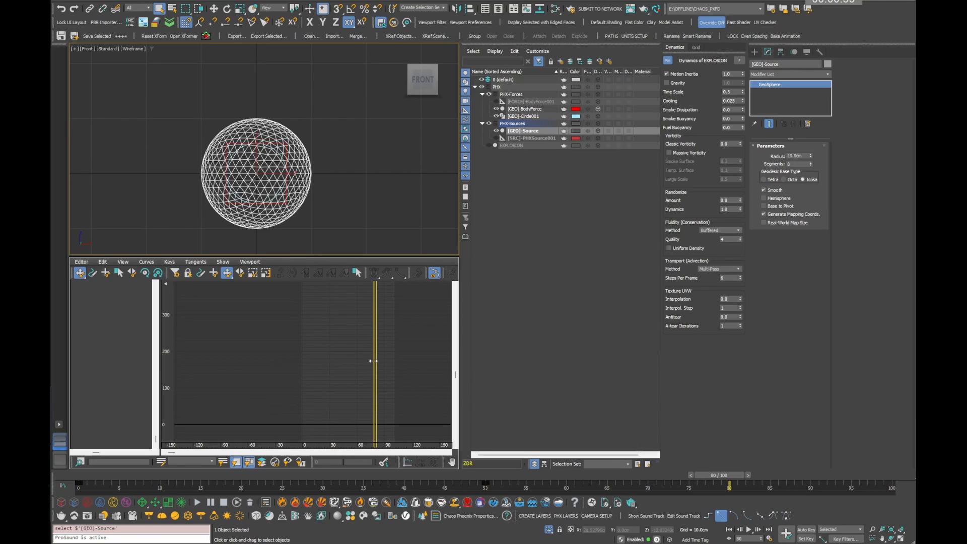
drag(375, 360, 302, 361)
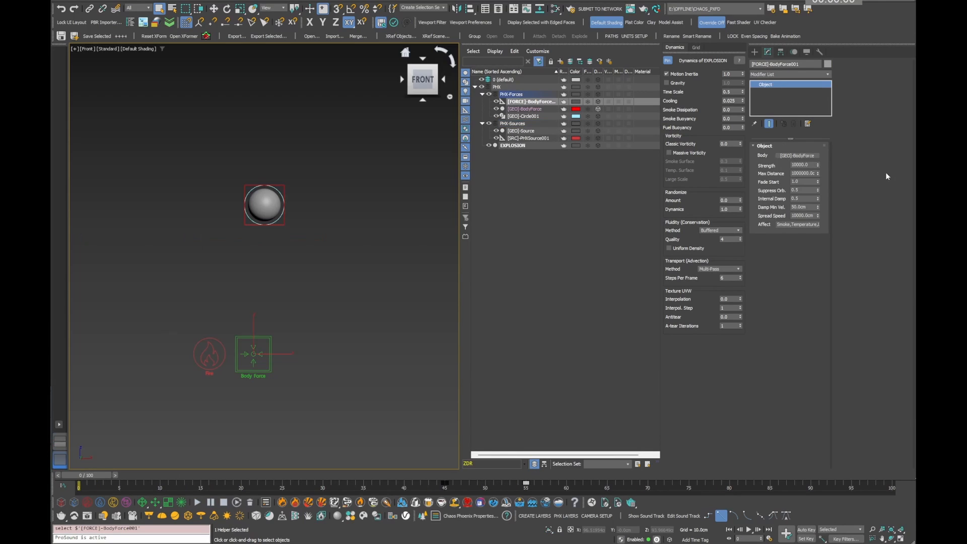
Step: Examine the body force's Spread Speed and Damp Min Vel settings and the simulator's Steps Per Frame
double_click(804, 215)
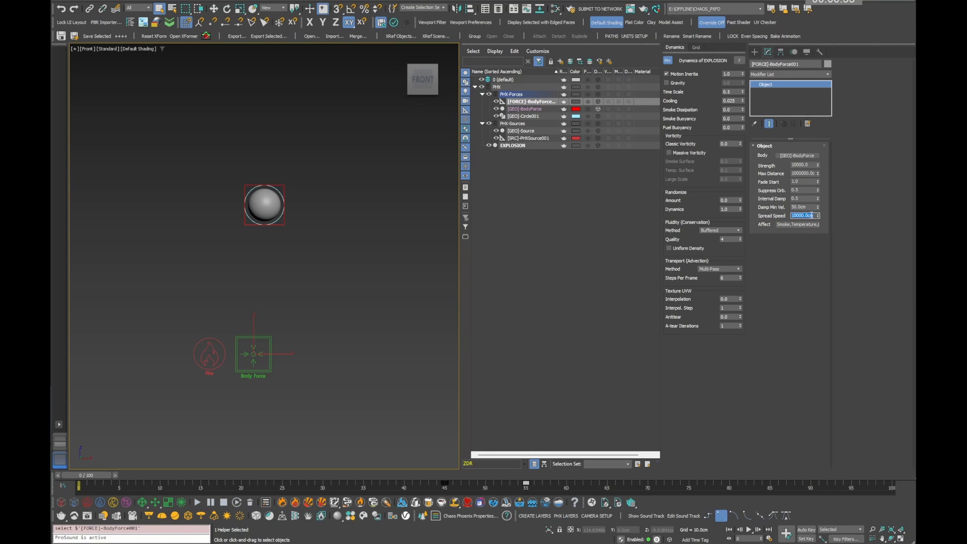
click(848, 304)
drag(810, 207, 787, 208)
double_click(730, 279)
text(5)
text(5)
text(6)
text(5)
text(5)
Step: Set the EXPLOSION simulator's Mesh Smooth to 25 while previewing the mesh at frame 25
click(513, 146)
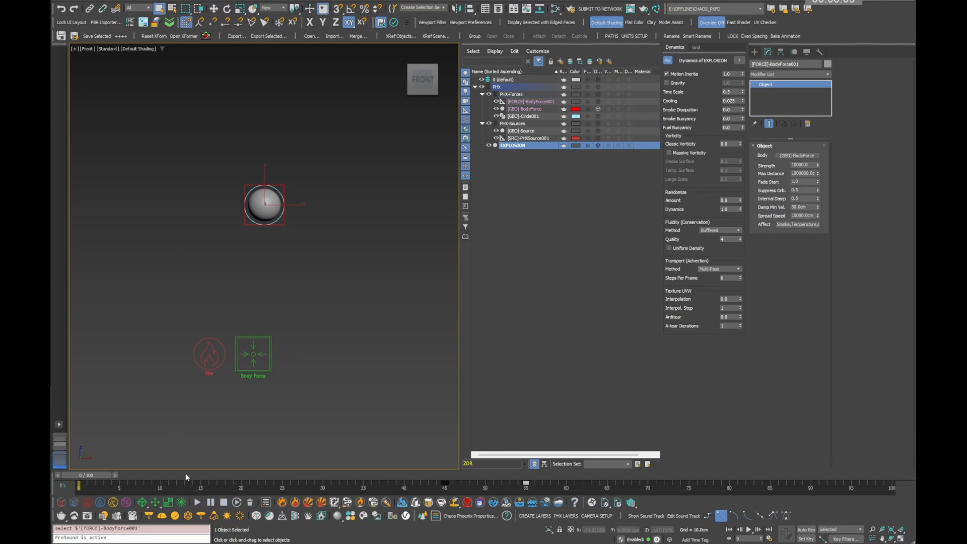
drag(252, 473, 290, 477)
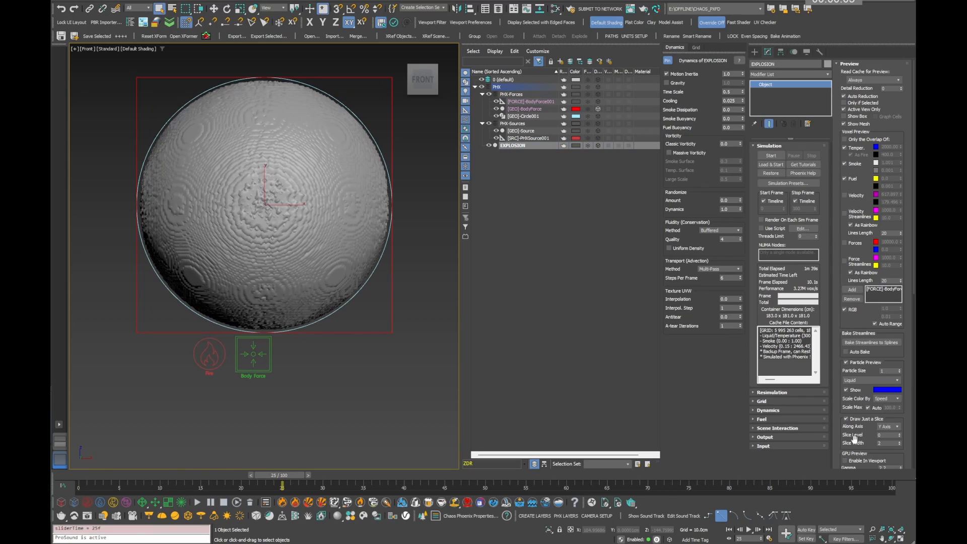
scroll(854, 433, down, 5)
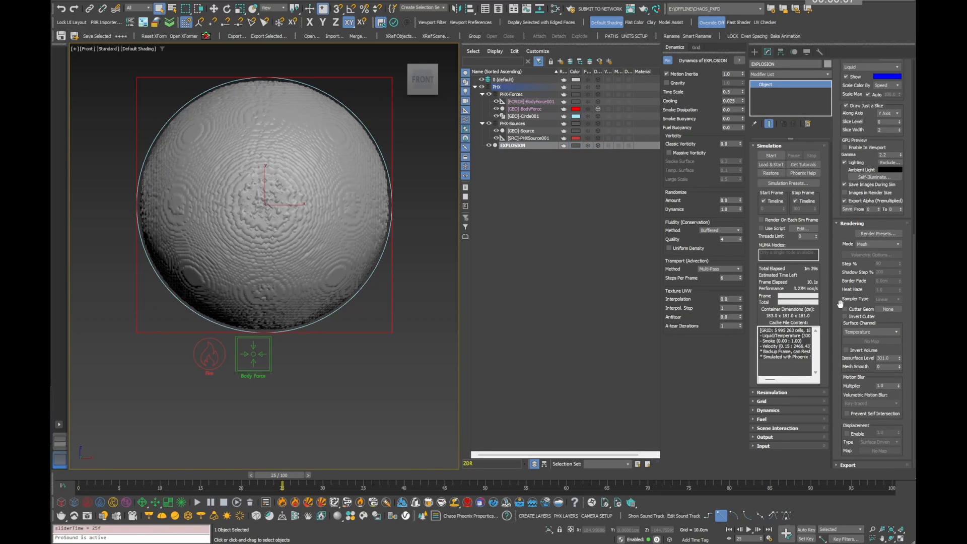
double_click(882, 367)
text(25)
key(Return)
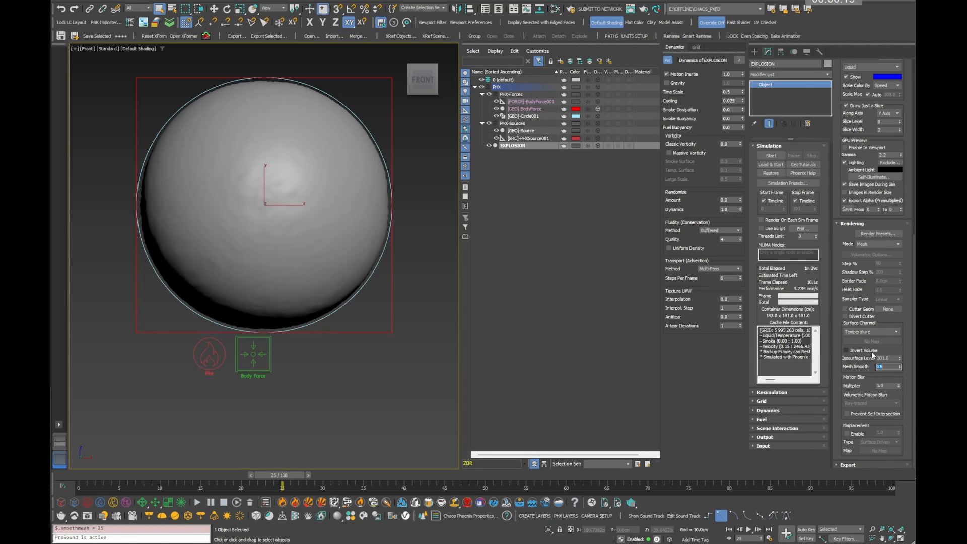
Step: Try an Isosurface Level of 400 on the explosion mesh, and set it back to 301
key(shift+Tab)
text(400)
key(Return)
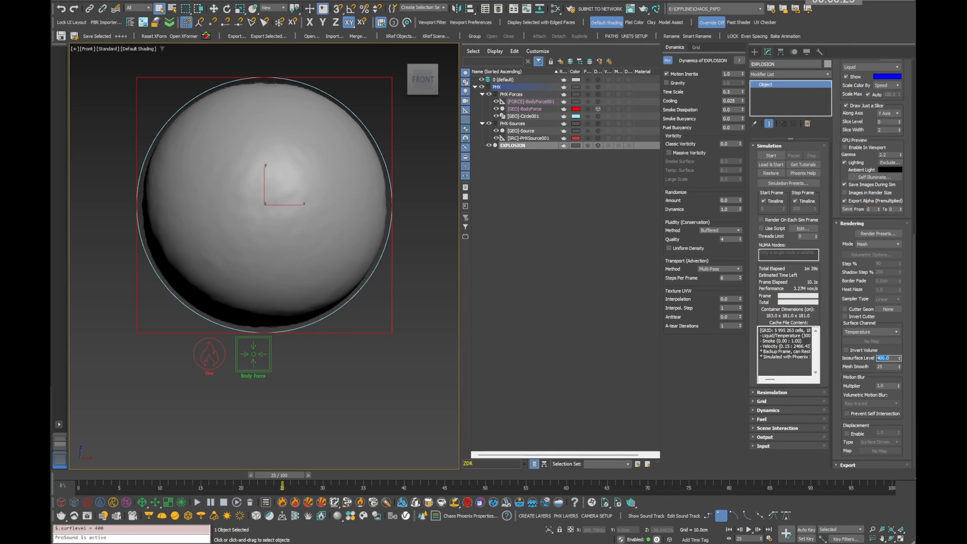
text(301)
key(Return)
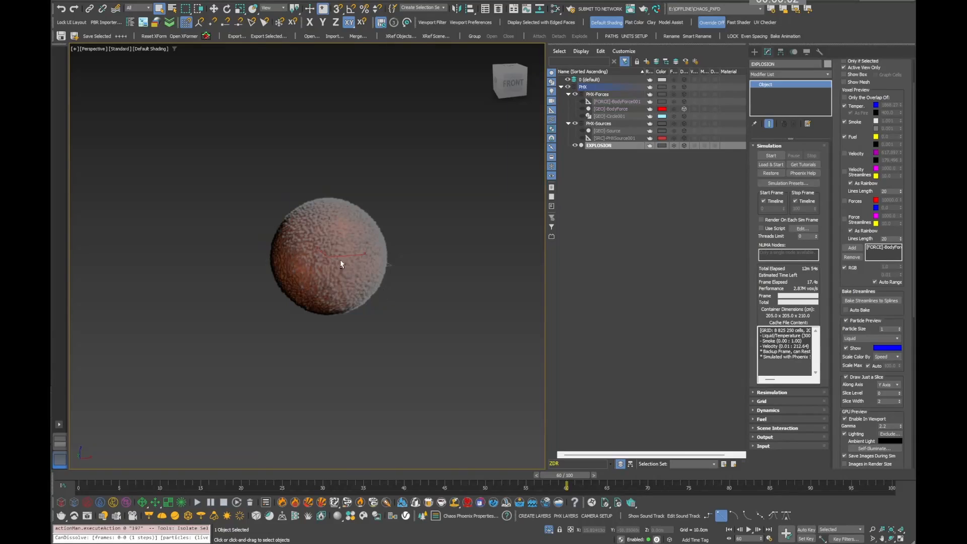
Step: Scrub the explosion's GPU preview back to frame 36 and examine its surface detail from several angles in Perspective
mouse_move(341, 264)
alt+middle_down()
mouse_move(367, 268)
mouse_move(372, 279)
mouse_move(352, 281)
mouse_move(349, 263)
alt+middle_up()
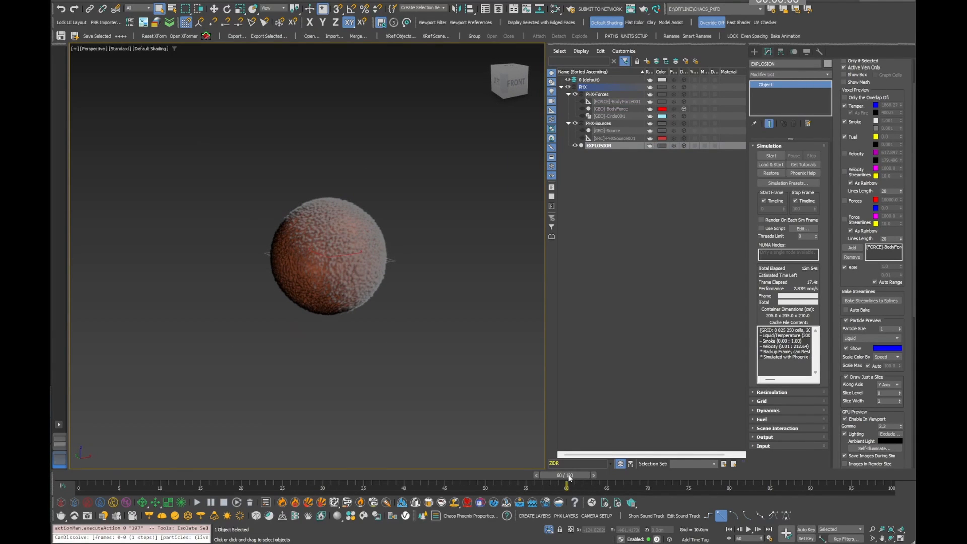
drag(568, 476, 372, 488)
alt+middle_drag(371, 268, 315, 260)
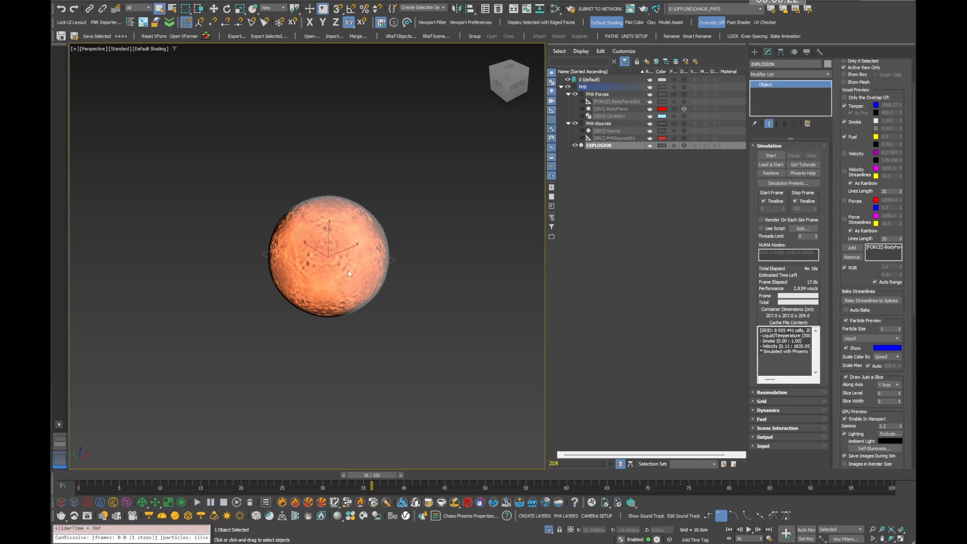
mouse_move(349, 270)
alt+middle_down()
mouse_move(339, 226)
mouse_move(358, 246)
mouse_move(342, 279)
alt+middle_up()
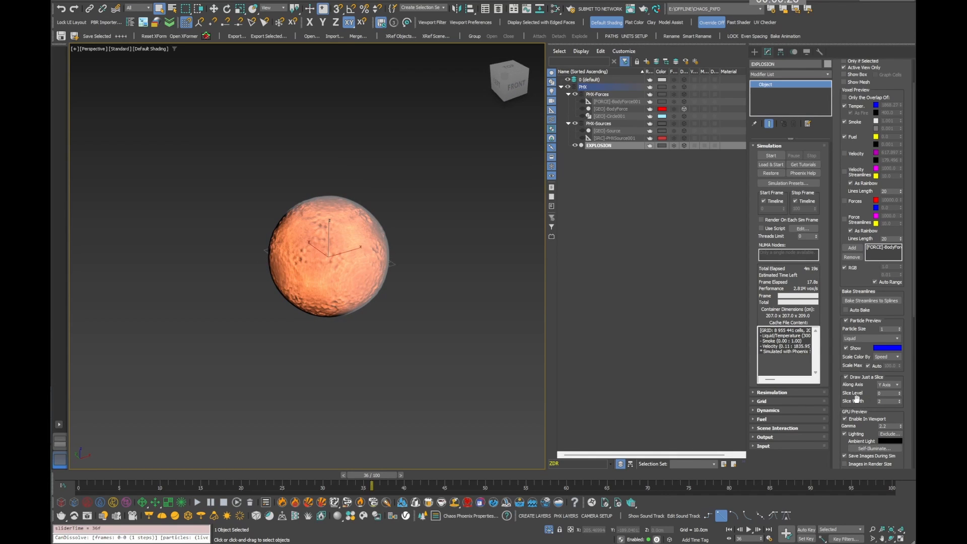
scroll(854, 399, down, 3)
scroll(847, 438, up, 2)
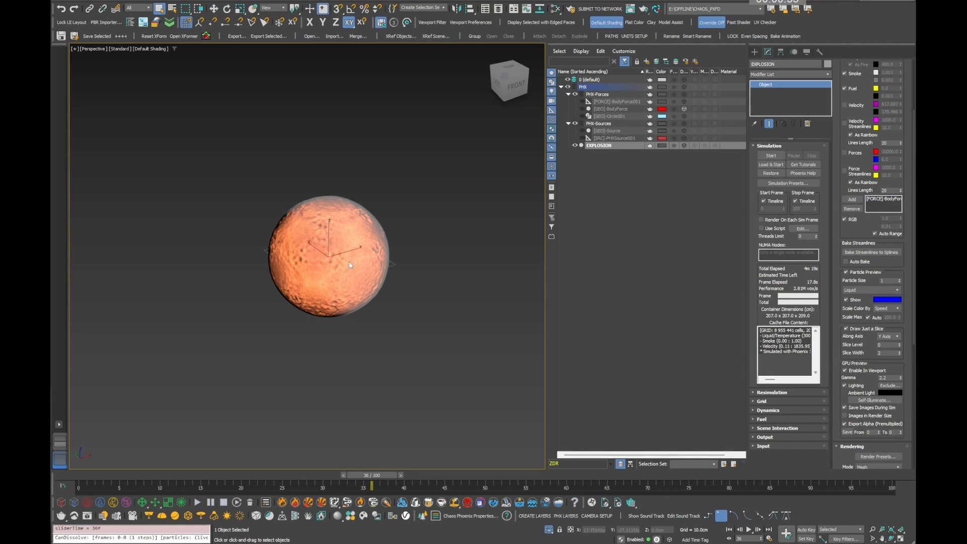
alt+middle_drag(378, 251, 348, 257)
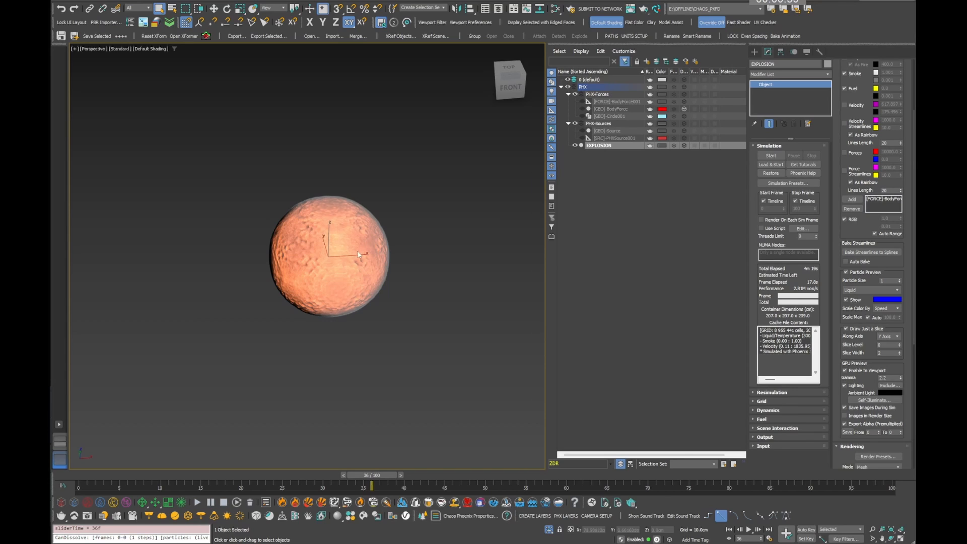
mouse_move(364, 246)
alt+middle_down()
mouse_move(352, 275)
mouse_move(361, 299)
mouse_move(395, 341)
alt+middle_up()
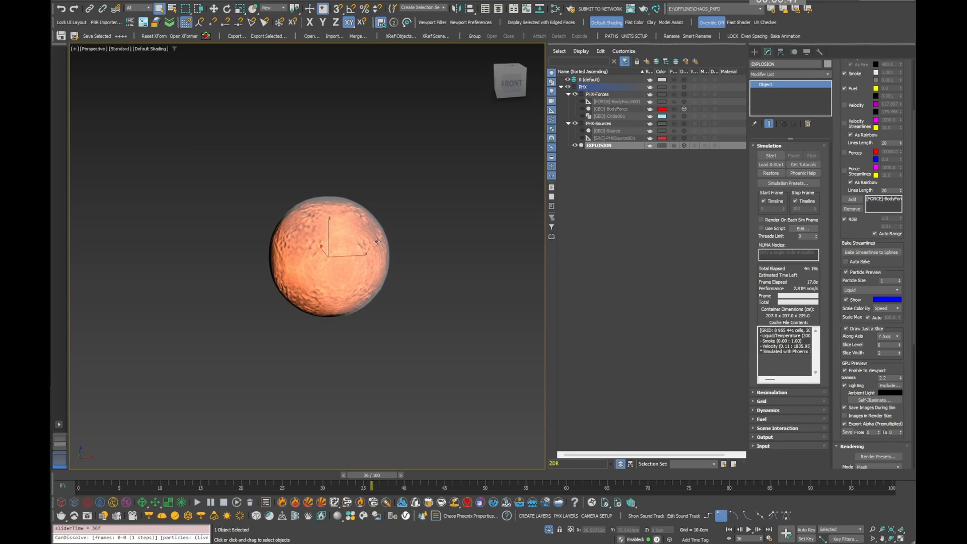
click(630, 356)
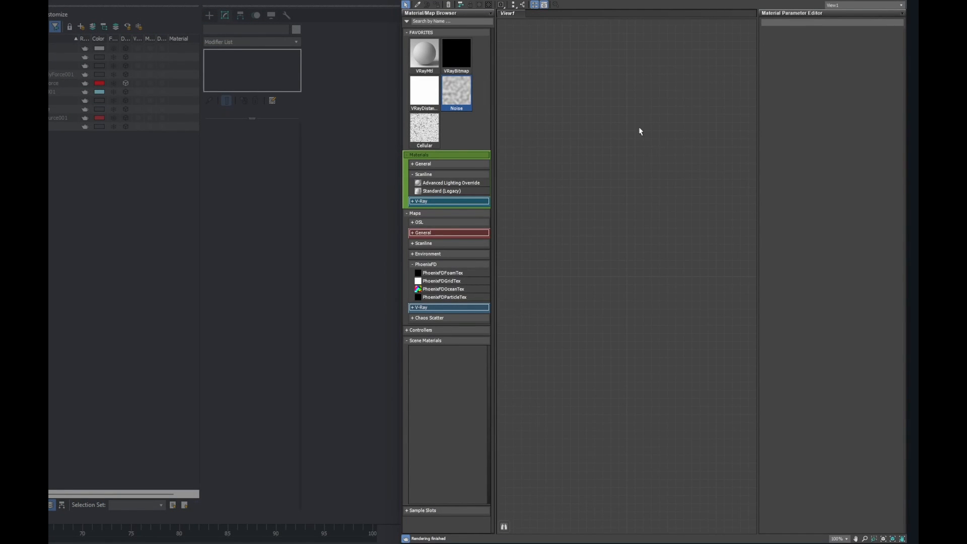
Step: Add a Noise map to the material editor view and rename it TEMP
drag(451, 91, 592, 96)
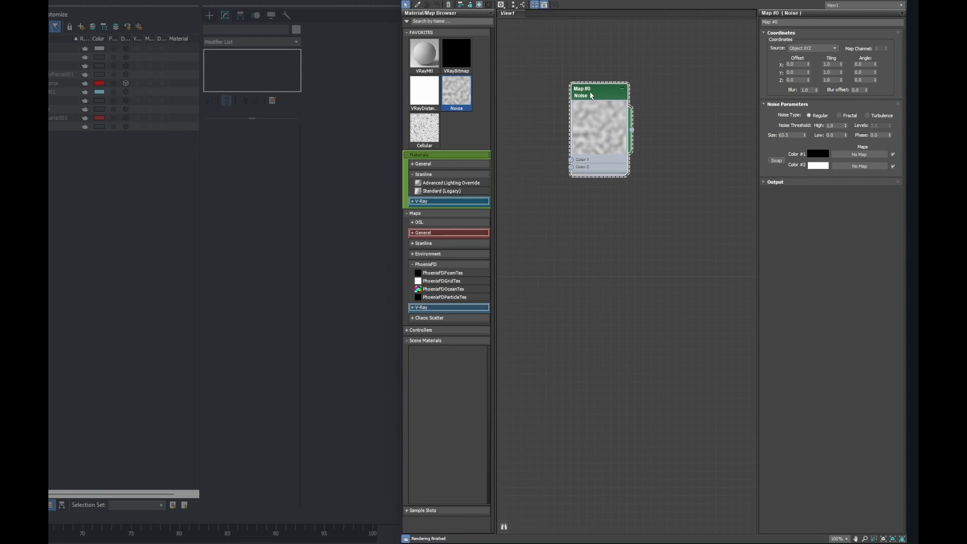
click(788, 22)
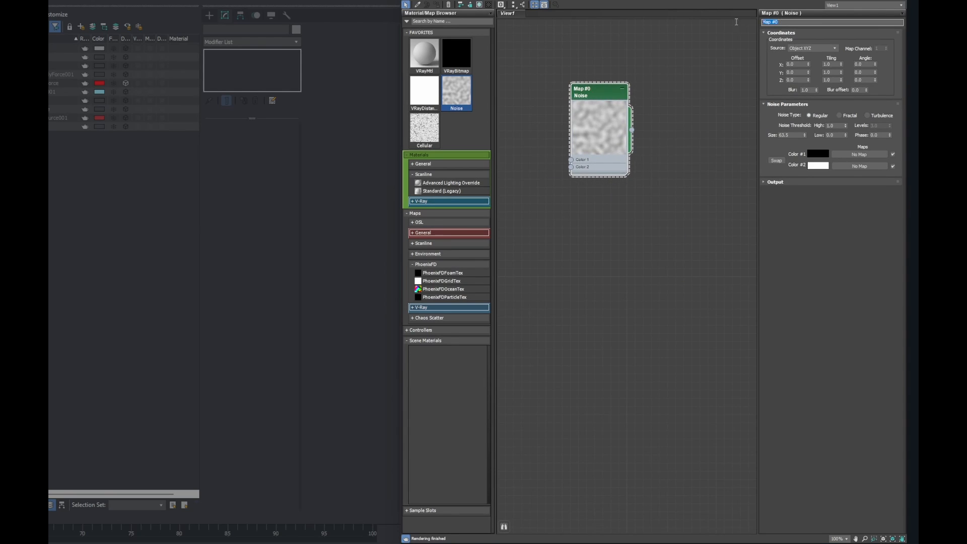
text(TEMP)
key(Return)
Step: Set the TEMP noise map's Size to 10 and enlarge its node preview
drag(792, 135, 761, 135)
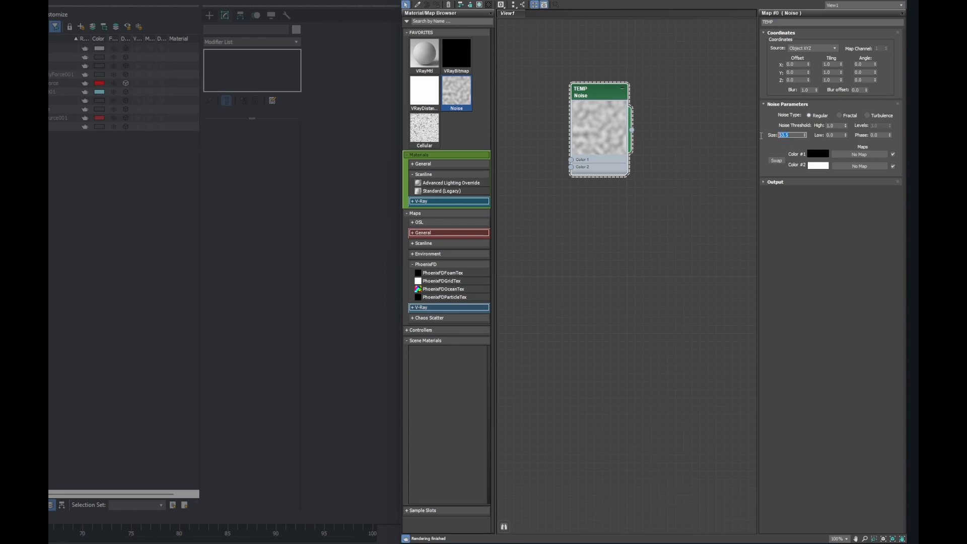
text(10)
key(Return)
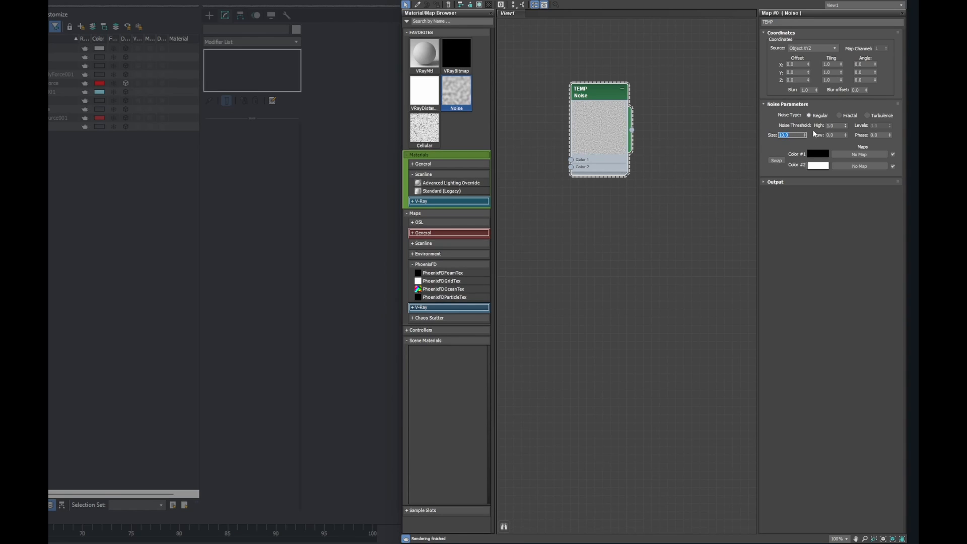
drag(630, 177, 734, 281)
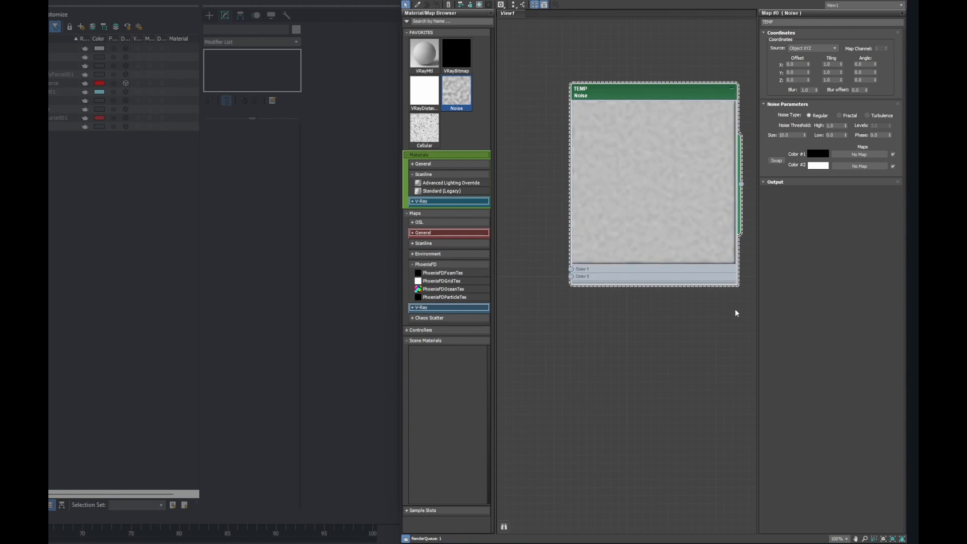
drag(671, 93, 624, 61)
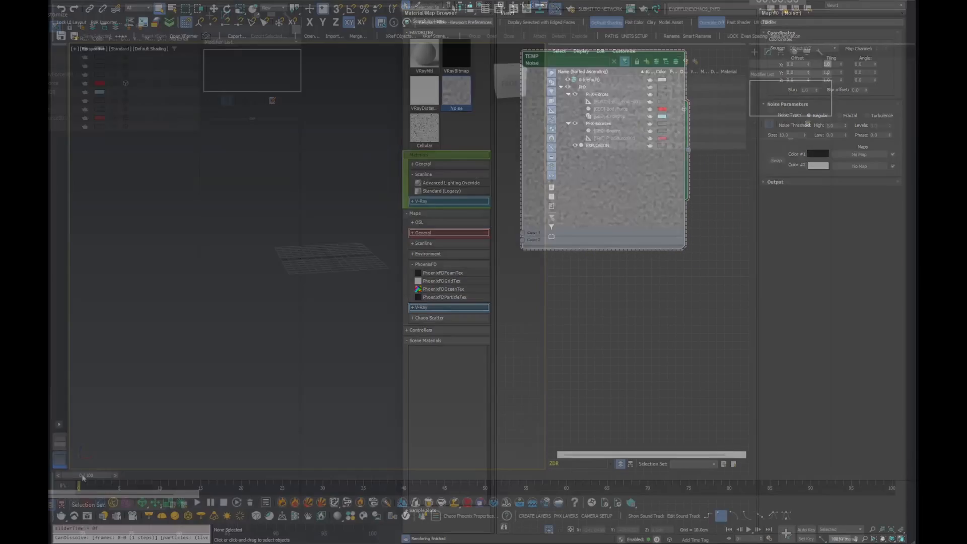
Step: Turn on Auto Key at frame 5 and set the TEMP noise map's Phase curve to the Linear out-of-range type
mouse_move(116, 476)
mouse_down()
mouse_move(135, 476)
mouse_move(125, 475)
mouse_up()
key(n)
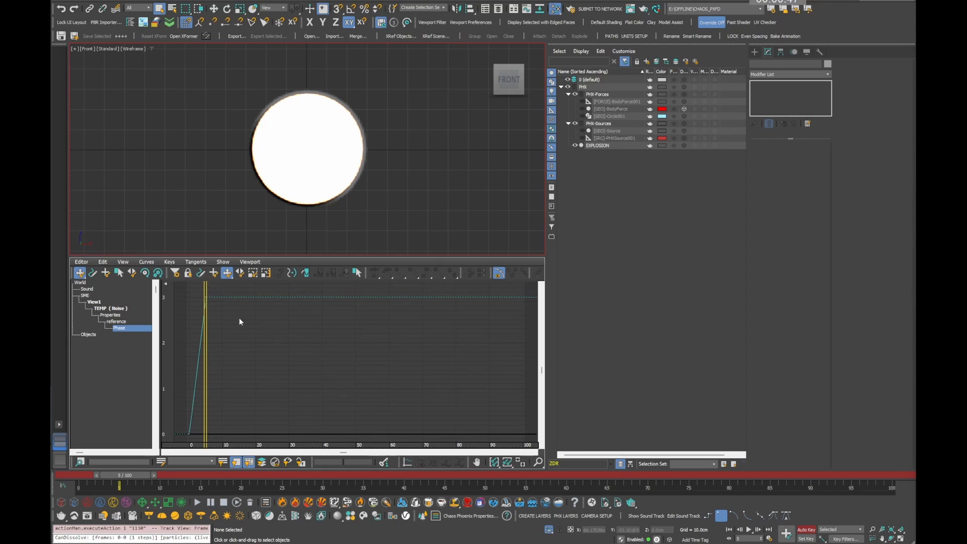
drag(240, 322, 299, 417)
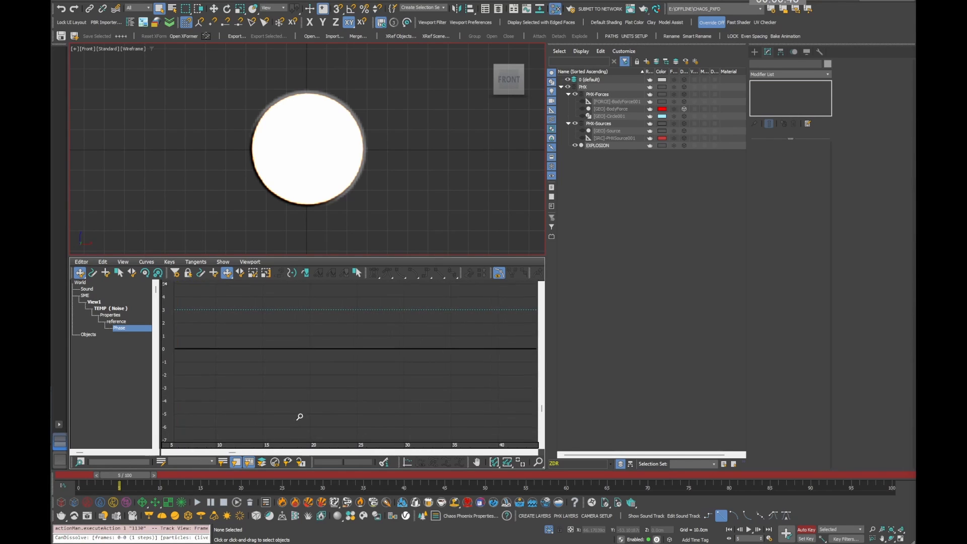
middle_drag(249, 353, 449, 378)
click(305, 276)
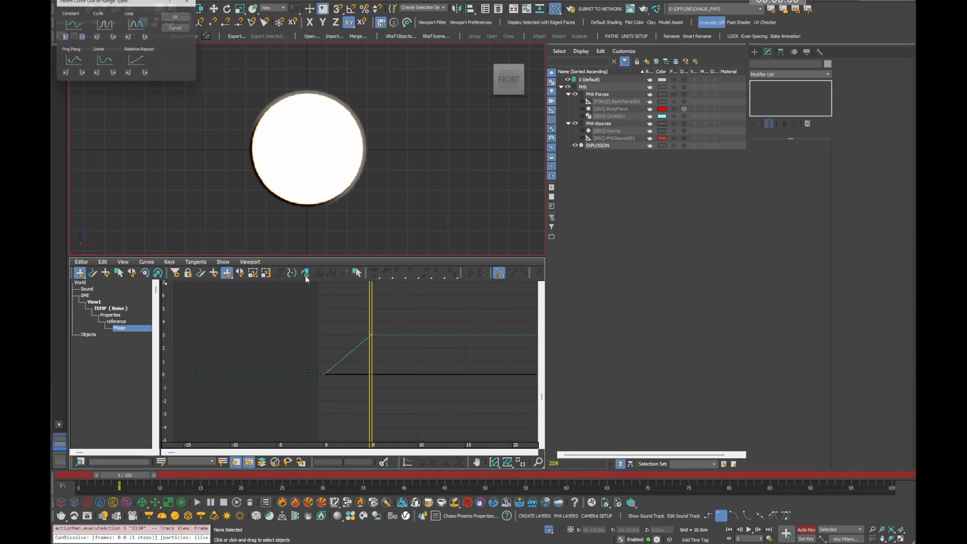
drag(105, 4, 283, 276)
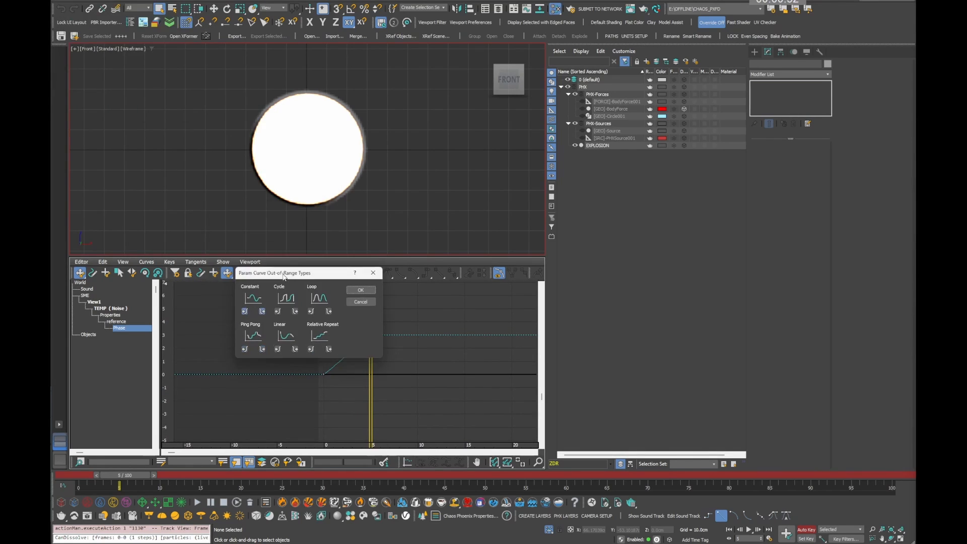
click(287, 335)
click(364, 291)
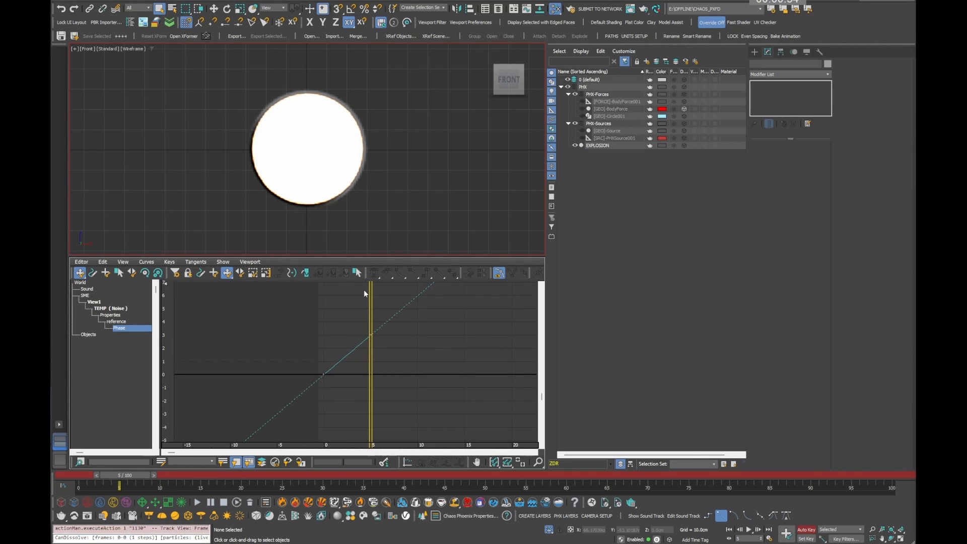
Step: Lower the TEMP noise map's Phase key at frame 5 to about 1.14 to slow its animation
mouse_move(370, 316)
mouse_down()
mouse_move(389, 318)
mouse_move(321, 332)
mouse_move(361, 330)
mouse_up()
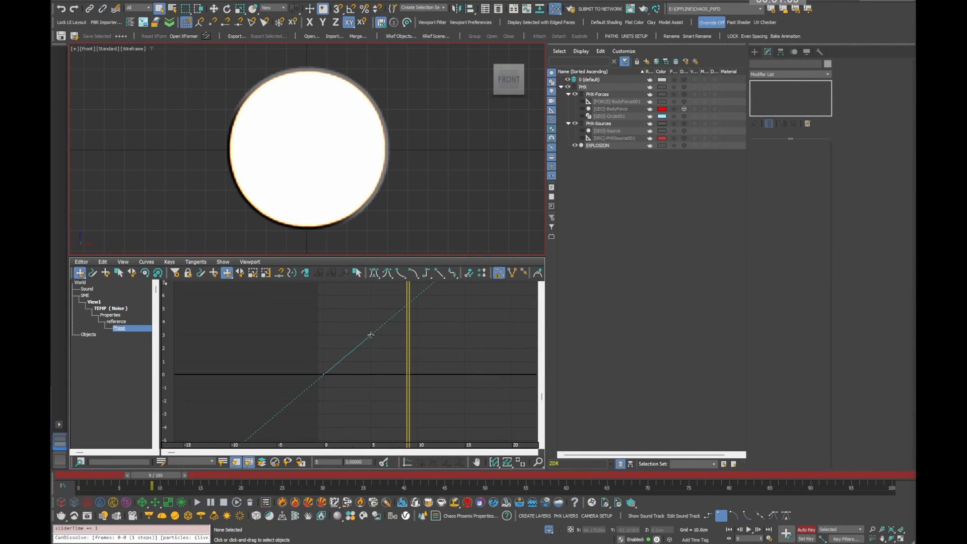
drag(371, 334, 370, 359)
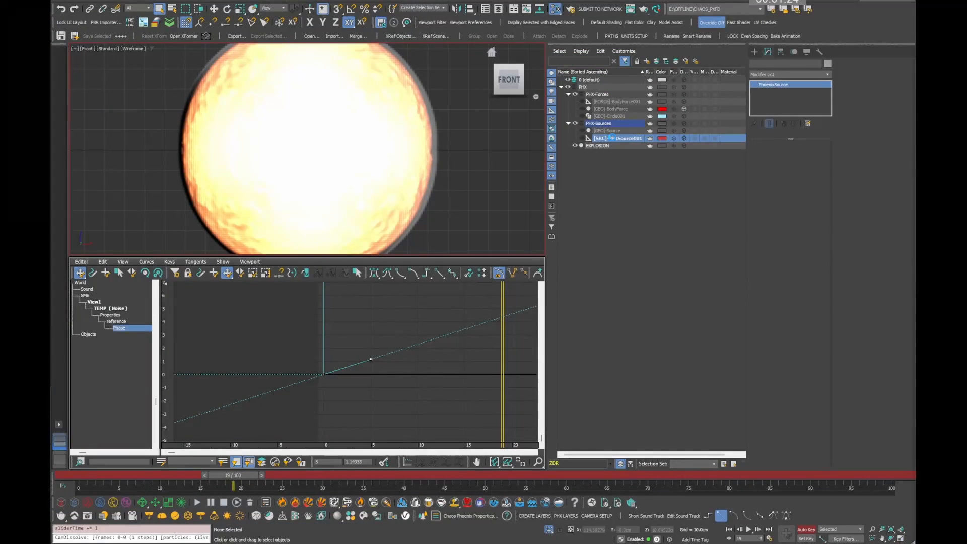
Step: Turn off Auto Key and assign the TEMP noise map as an instance to the Phoenix source's Temperature mask
click(614, 138)
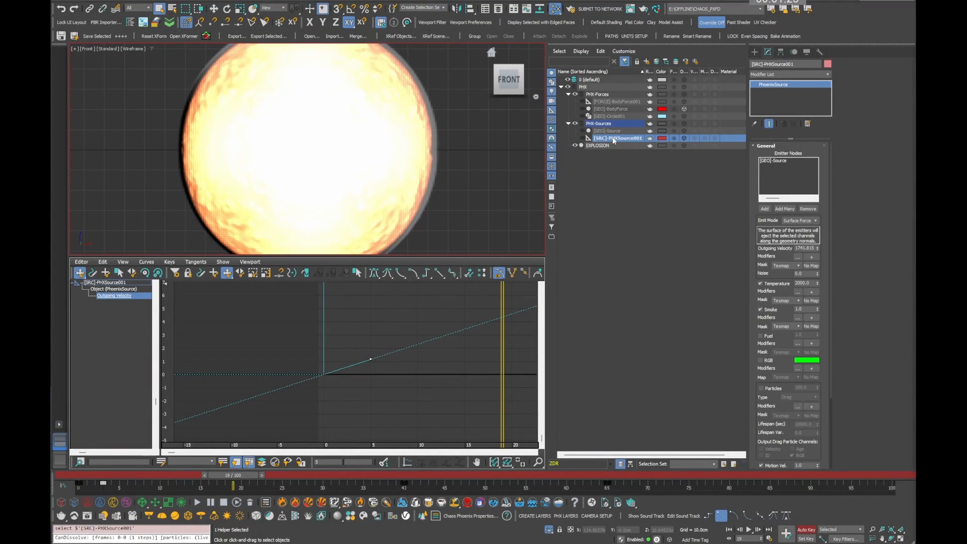
key(n)
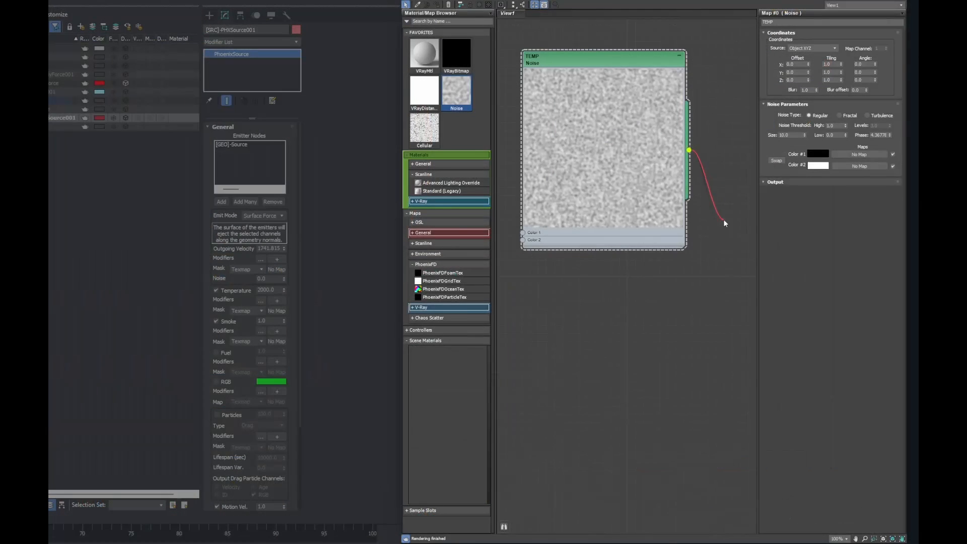
drag(723, 219, 487, 315)
drag(311, 308, 272, 311)
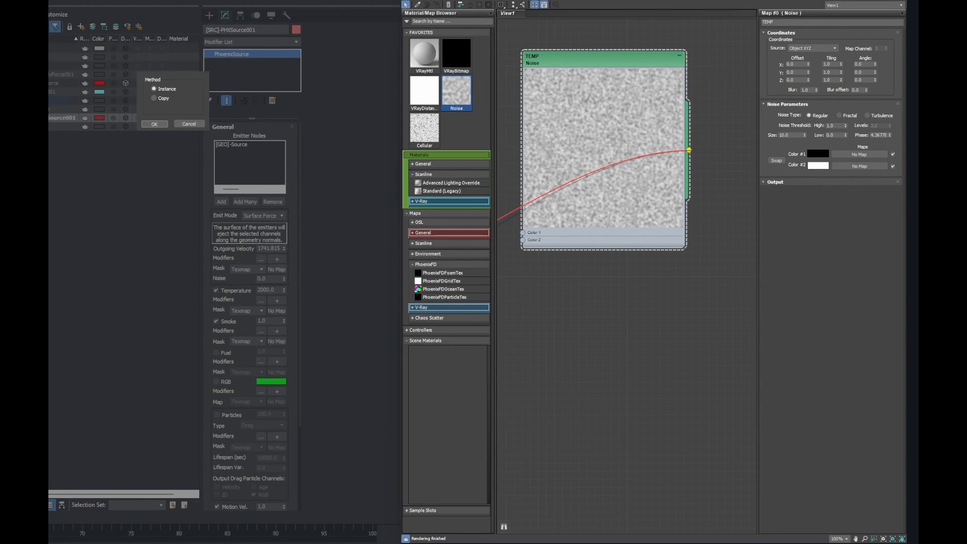
click(153, 124)
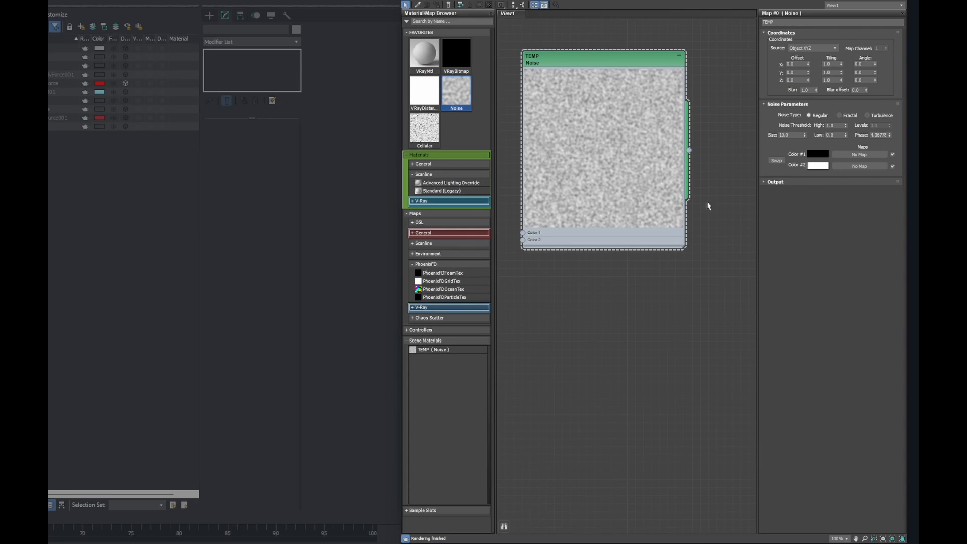
Step: Swap the TEMP noise map's two colors and set Color #2 to a light gray of value 183
click(779, 160)
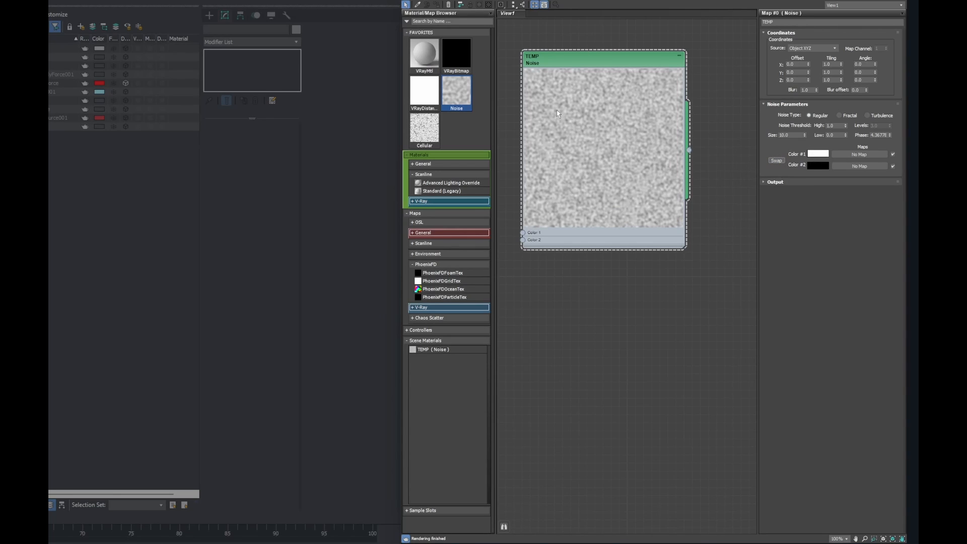
click(819, 166)
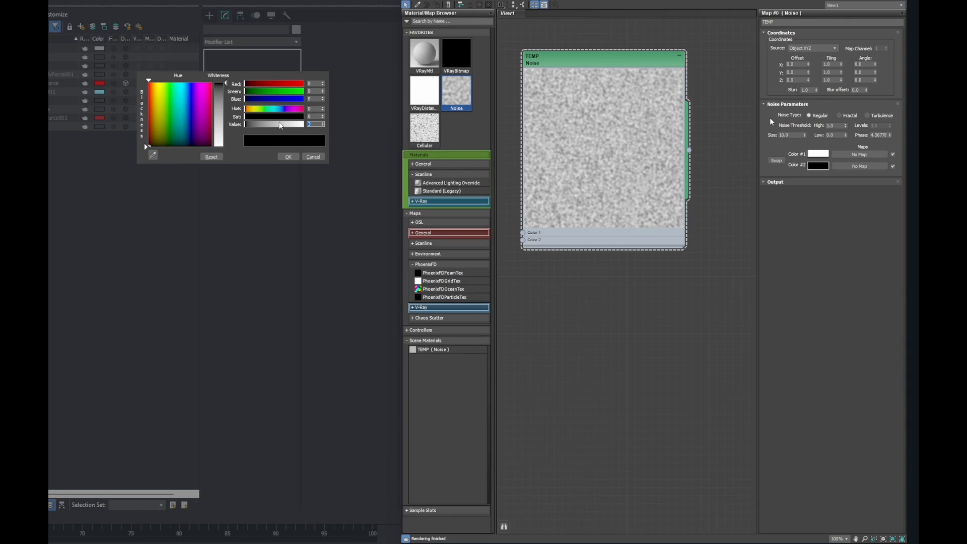
text(128)
key(Return)
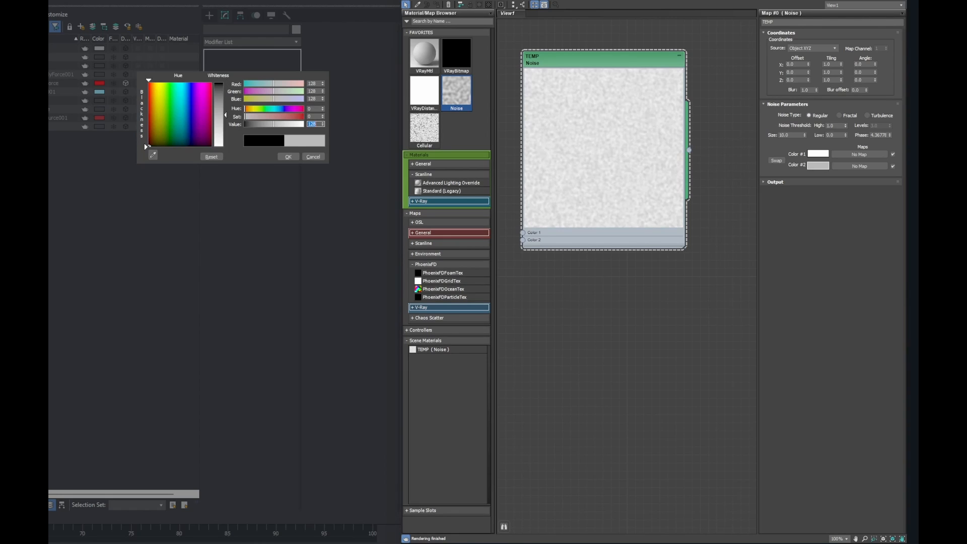
click(638, 275)
click(242, 70)
drag(275, 126, 289, 125)
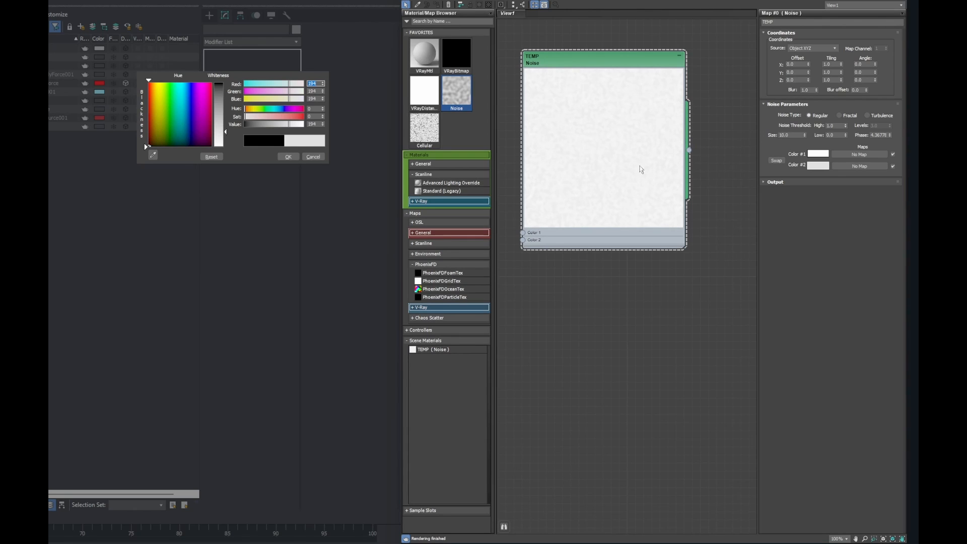
click(288, 157)
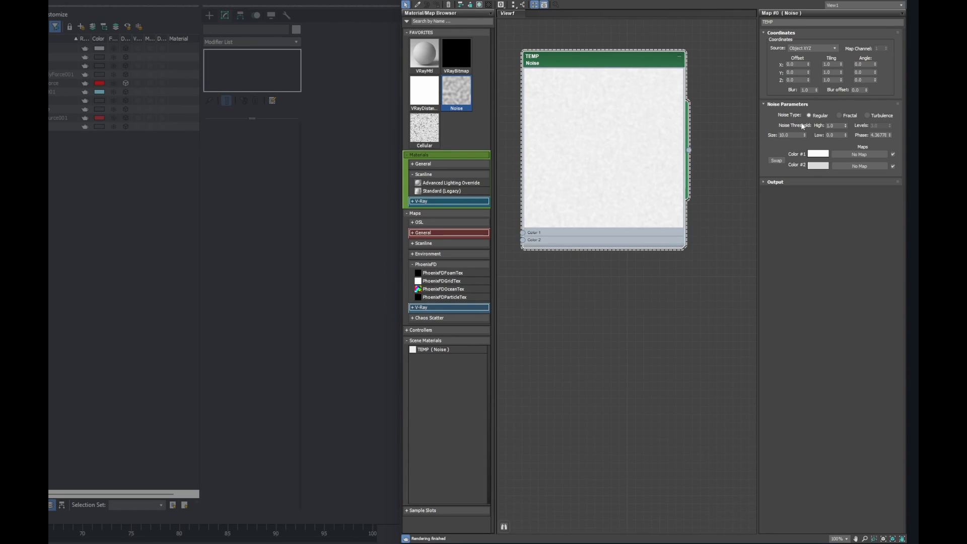
Step: Set the TEMP noise map's Size to 2 and shrink its node preview
double_click(791, 135)
text(2)
key(Return)
double_click(604, 149)
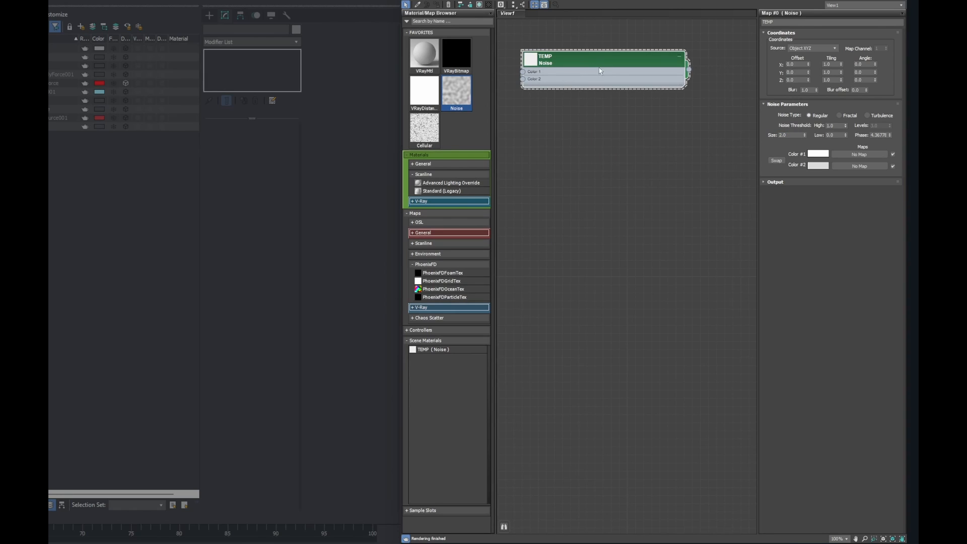
Step: Duplicate the TEMP noise map below the original and name the copy SMOKE
shift+drag(600, 64, 601, 158)
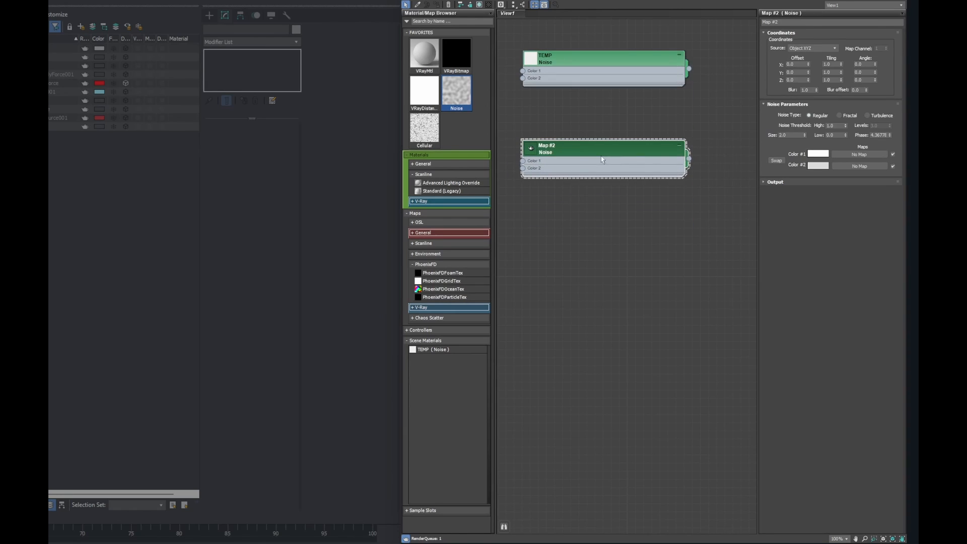
click(784, 22)
text(SMOKE)
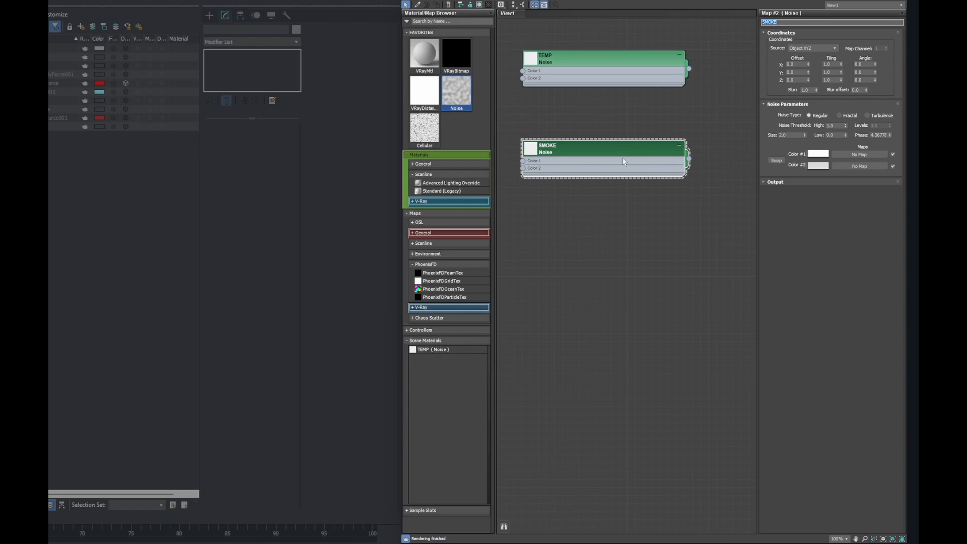
Step: Set Color #2 of the SMOKE noise map to black
click(818, 165)
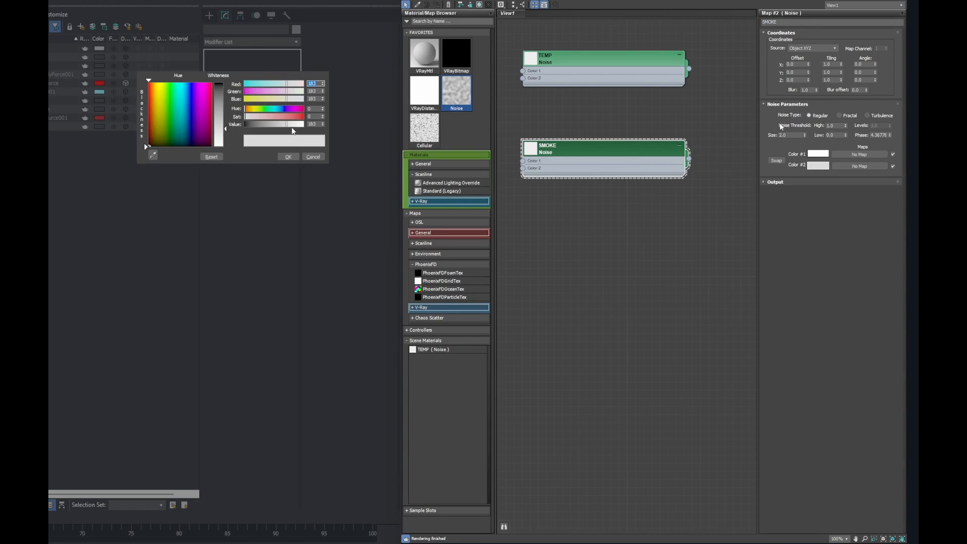
drag(292, 131, 243, 123)
click(282, 156)
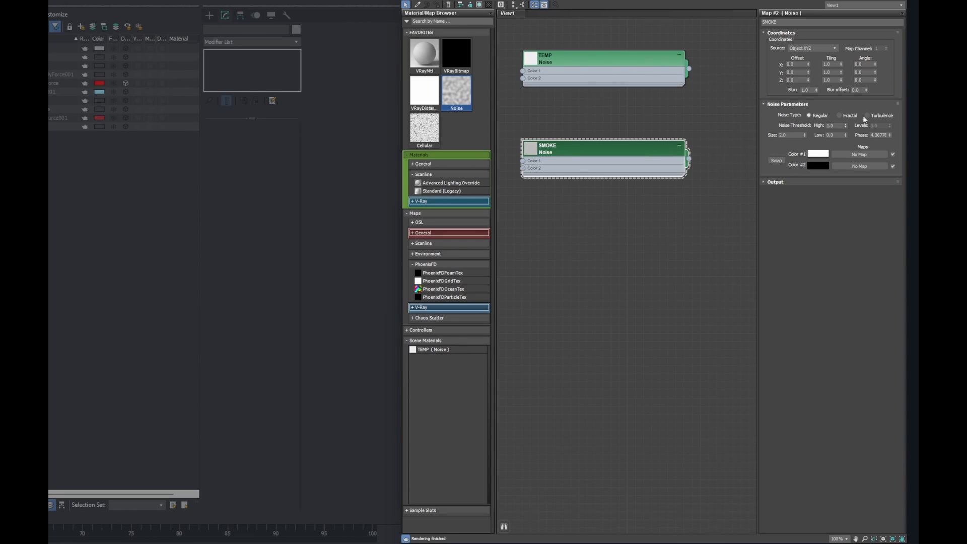
double_click(785, 135)
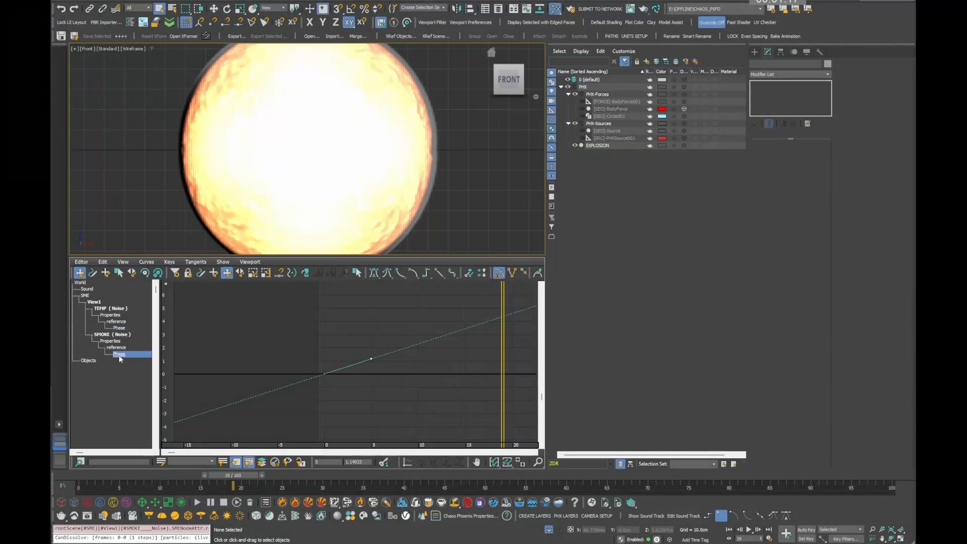
Step: Raise both SMOKE Phase keys by about 2.2 and display the curve together with TEMP's Phase curve
drag(306, 336, 422, 395)
drag(326, 376, 326, 352)
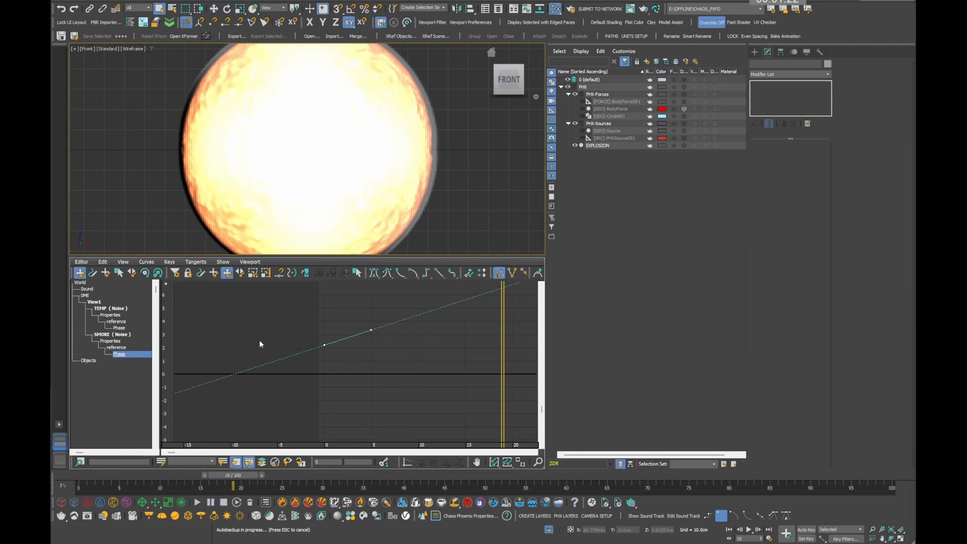
ctrl+click(119, 328)
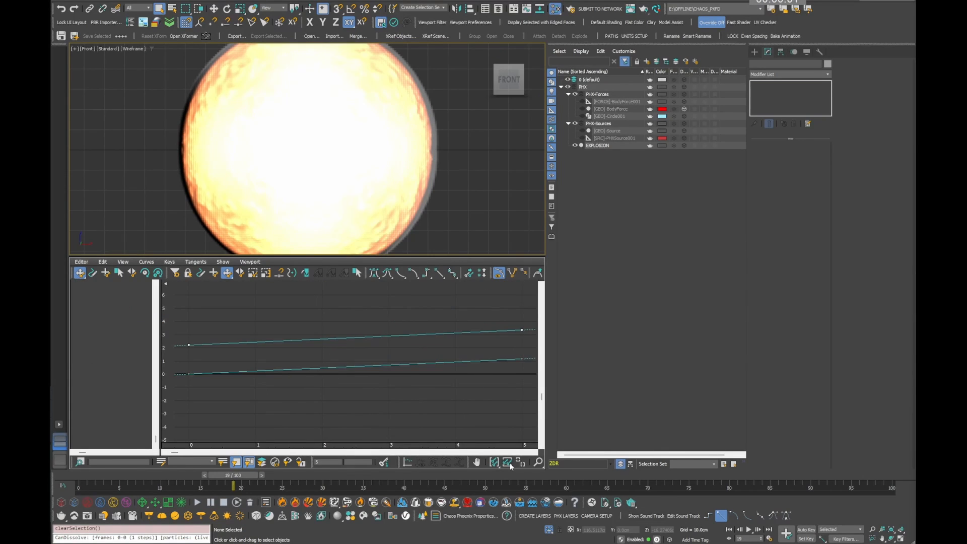
Step: Assign the SMOKE noise map as an instance to the Phoenix source's Smoke mask
click(614, 140)
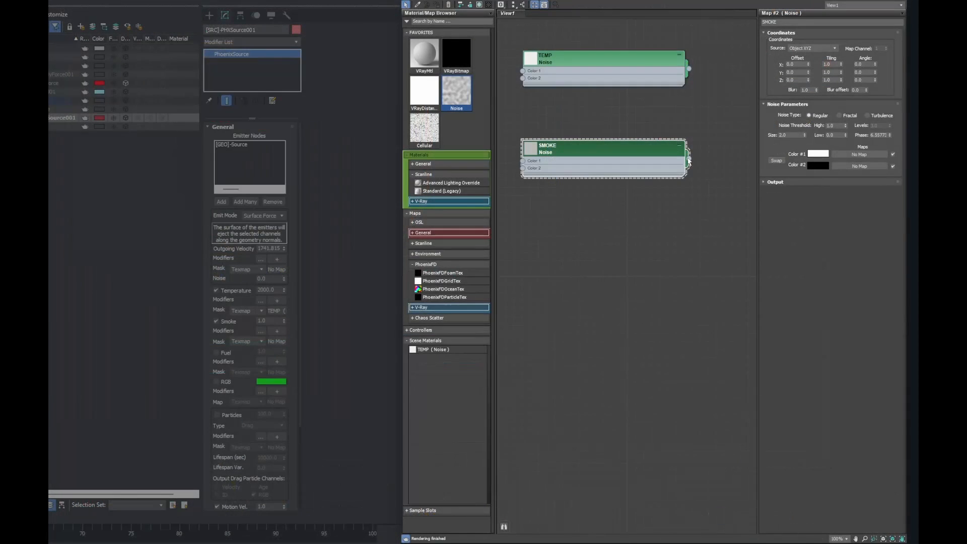
drag(689, 159, 276, 345)
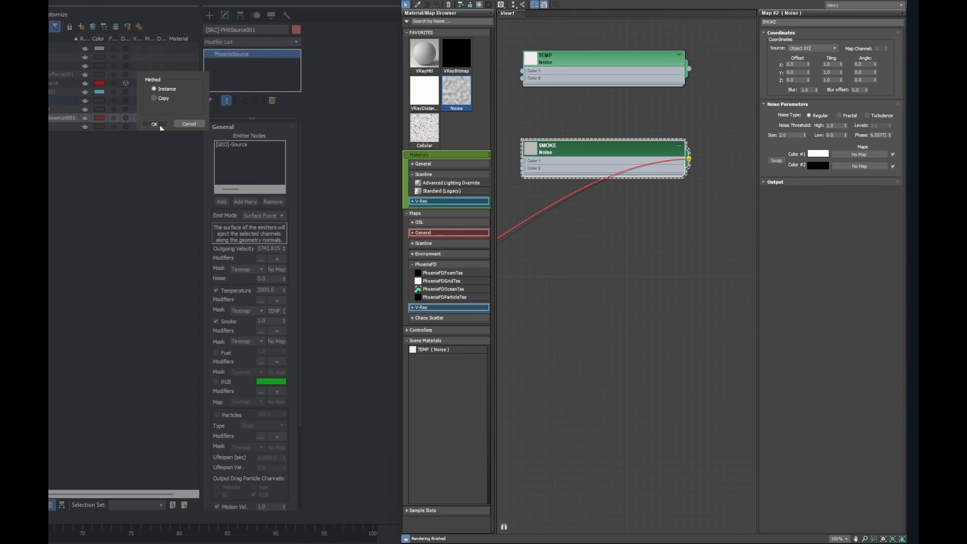
click(165, 124)
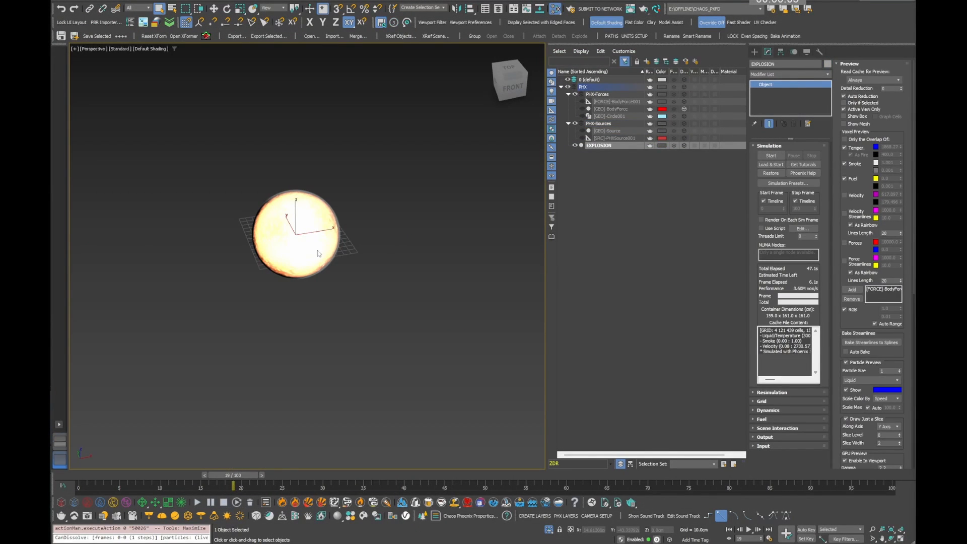
Step: Start the EXPLOSION simulation with the new masks and hide the grid in the Perspective view
alt+middle_drag(318, 253, 311, 246)
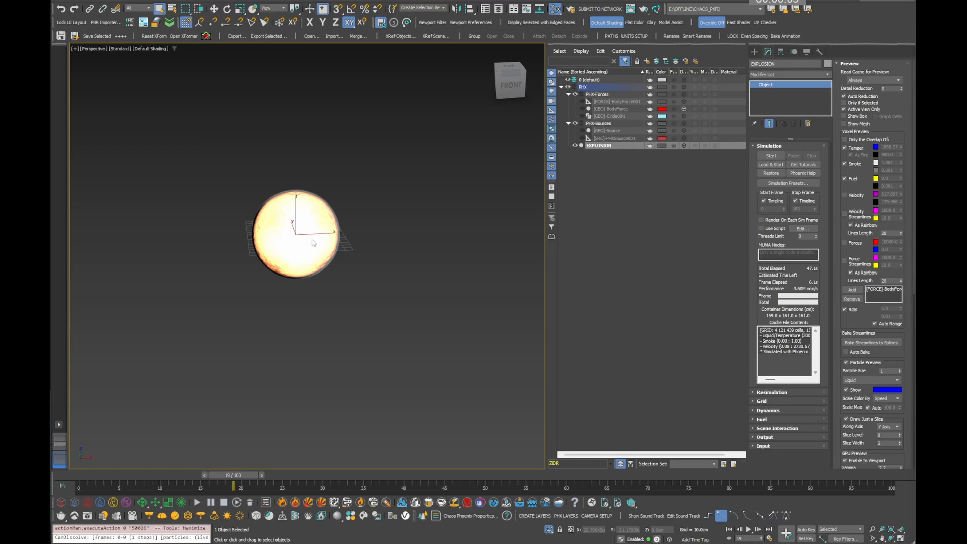
click(197, 503)
scroll(298, 239, up, 3)
alt+middle_drag(309, 251, 305, 242)
key(g)
scroll(304, 242, up, 3)
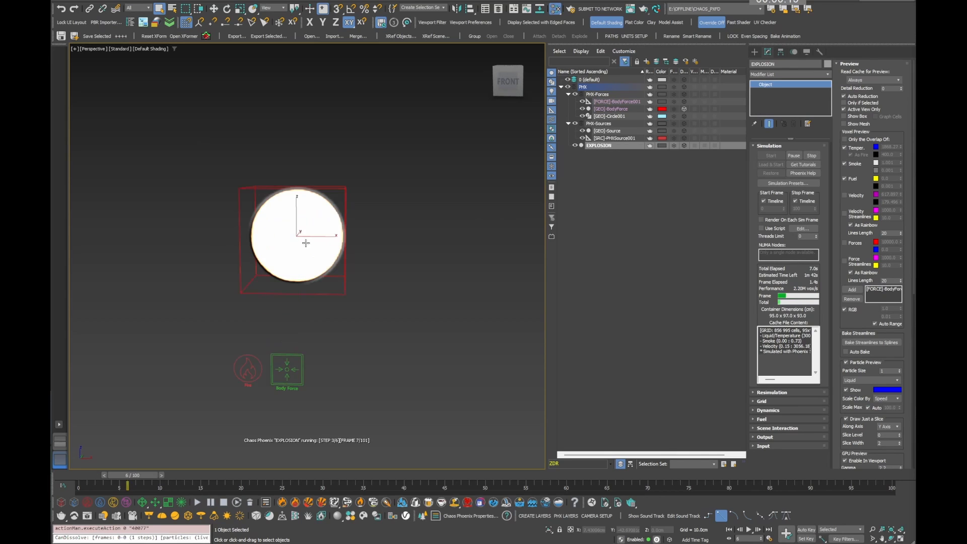
Step: Turn off the GPU preview, switch to the Front view and hide the Temperature voxels to isolate the smoke slice
scroll(877, 160, down, 5)
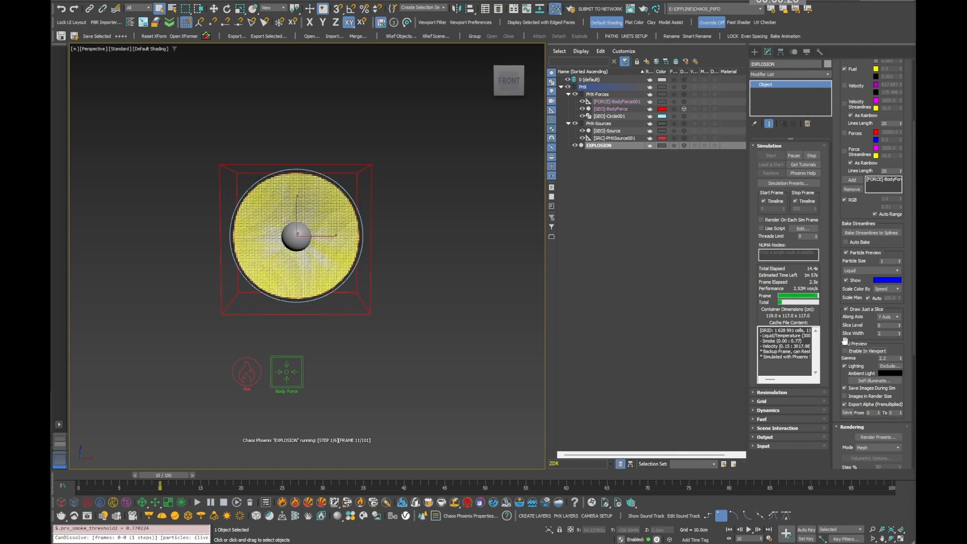
scroll(385, 239, up, 3)
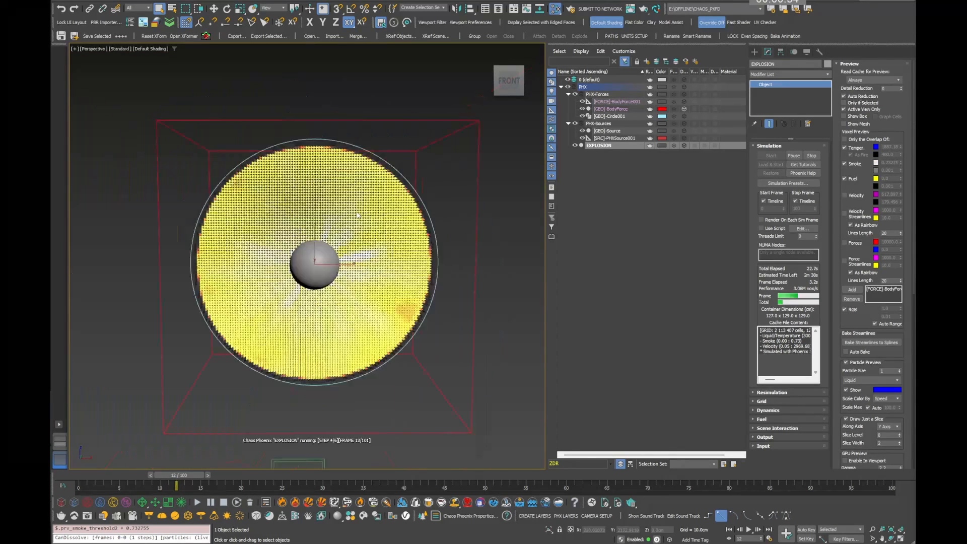
scroll(335, 242, down, 4)
key(f)
click(844, 148)
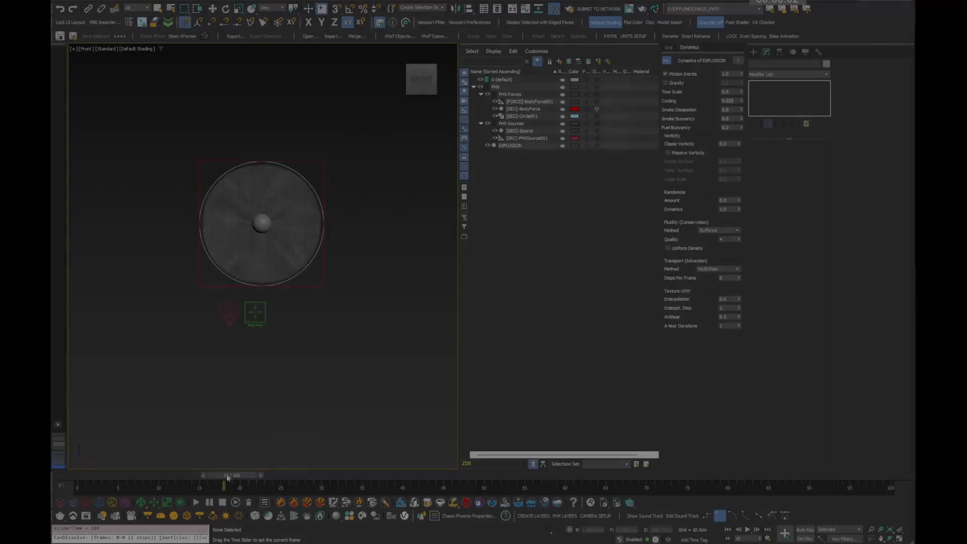
Step: Scrub to frame 20 and examine the smoke voxel slice's pattern in the Front and Perspective views
mouse_move(230, 483)
mouse_down()
mouse_move(354, 483)
mouse_move(241, 476)
mouse_up()
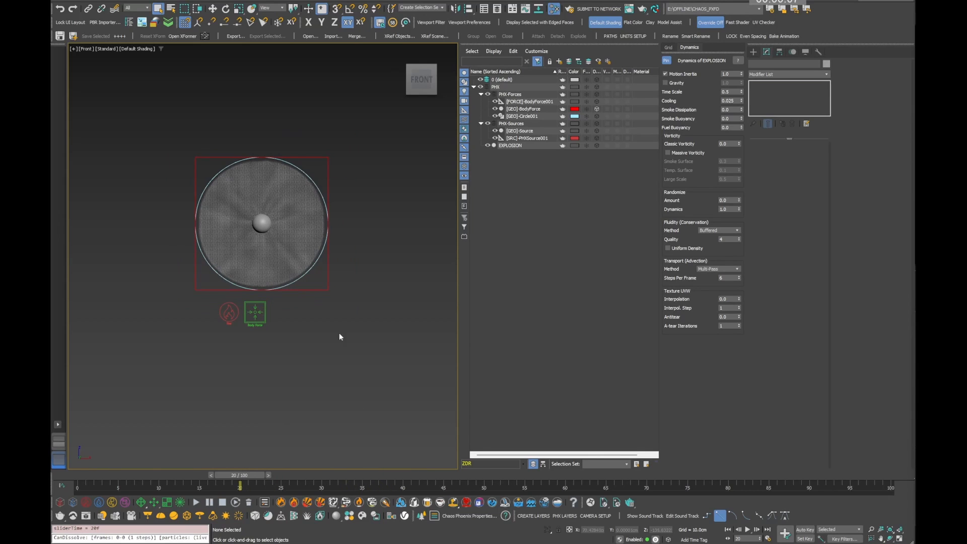
middle_drag(340, 332, 344, 383)
scroll(345, 375, up, 3)
middle_drag(349, 341, 349, 317)
middle_drag(306, 282, 337, 297)
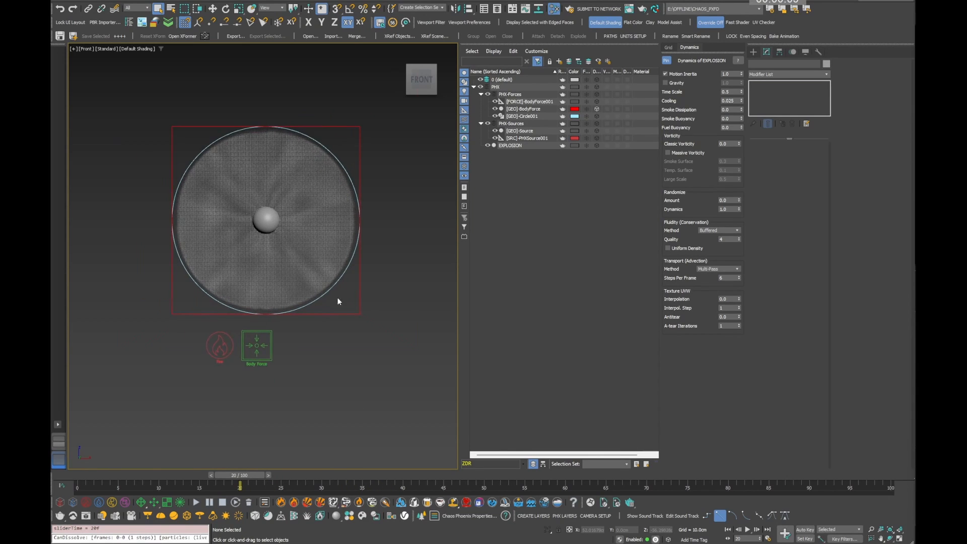
key(p)
scroll(317, 263, down, 4)
alt+middle_drag(317, 263, 353, 241)
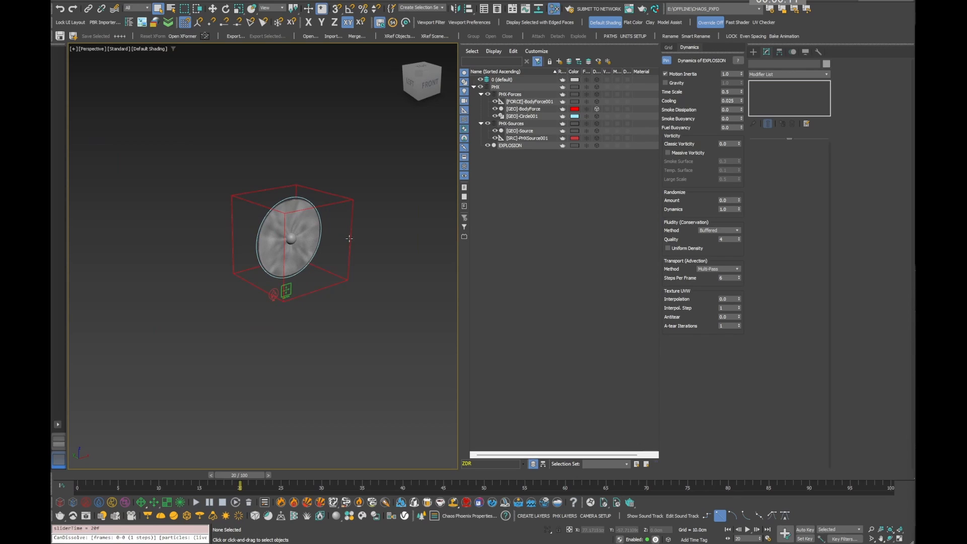
Step: Enable EXPLOSION's GPU preview in the viewport and examine the simulated surface at frame 50 from several angles
click(352, 241)
click(512, 146)
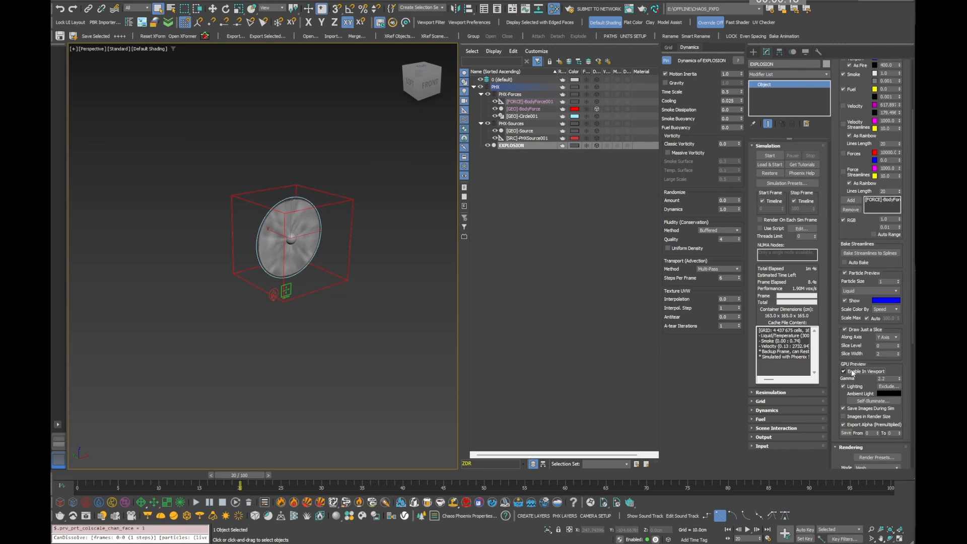
click(854, 371)
drag(253, 475, 492, 475)
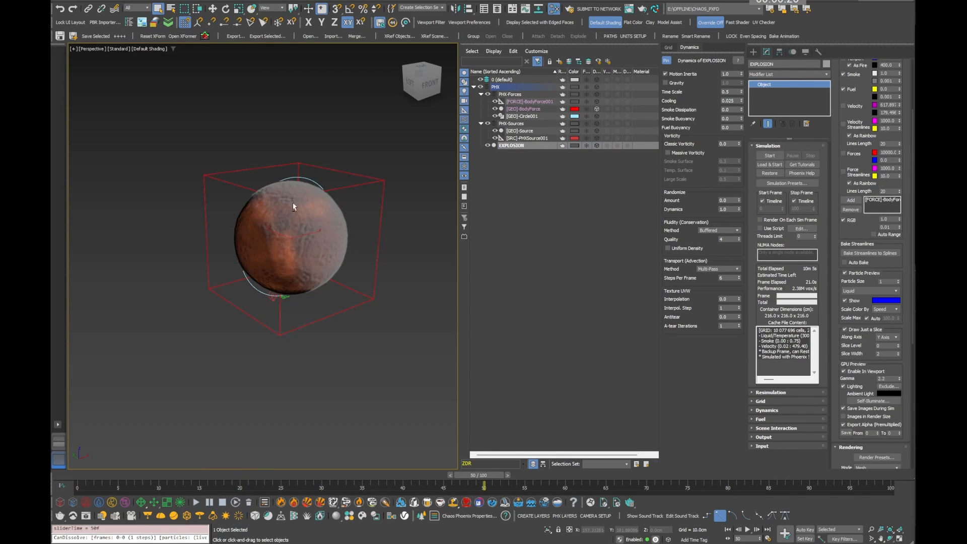
alt+middle_drag(293, 205, 319, 231)
scroll(293, 225, up, 6)
scroll(286, 231, down, 5)
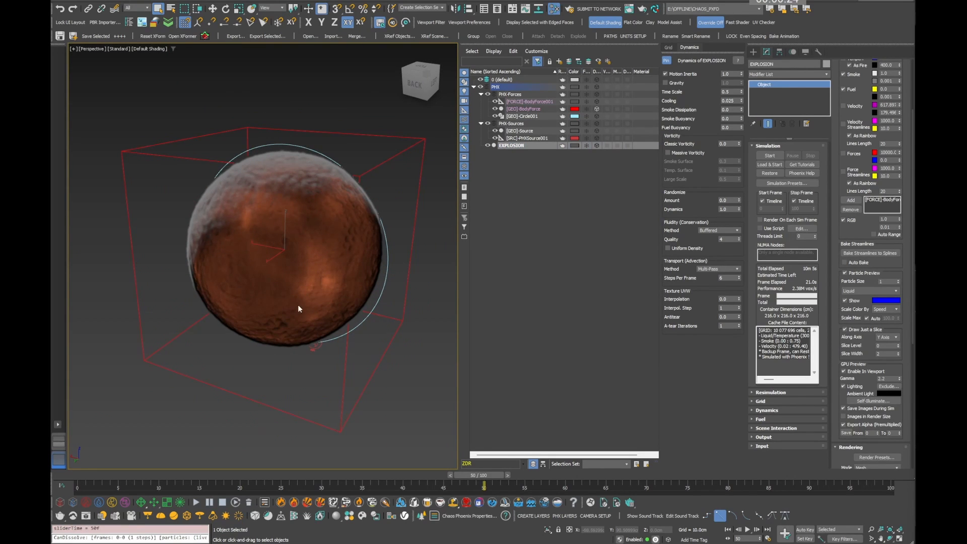
alt+middle_drag(298, 309, 269, 248)
mouse_move(248, 210)
alt+middle_down()
mouse_move(268, 222)
mouse_move(256, 224)
alt+middle_up()
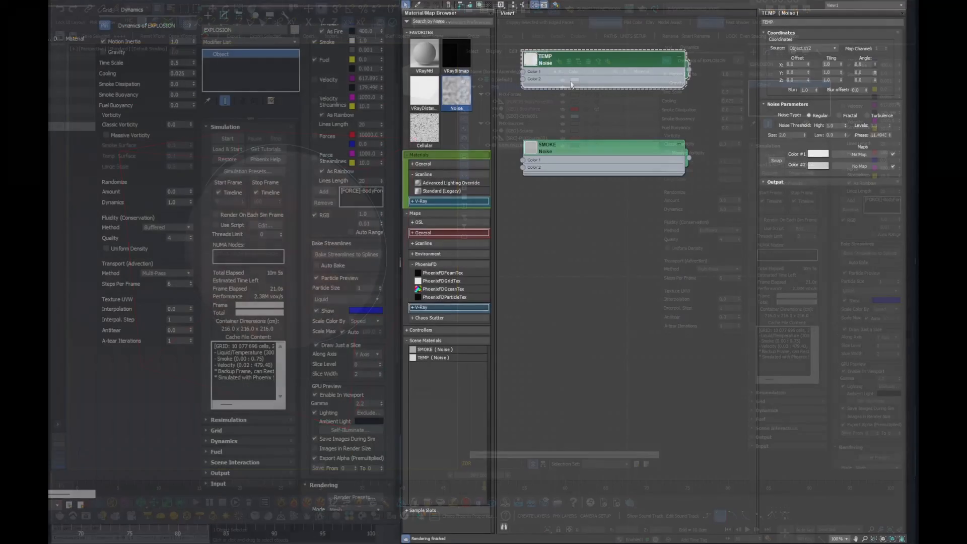
Step: Set the TEMP noise map's High noise threshold to 0.7
double_click(836, 125)
text(.7)
key(Return)
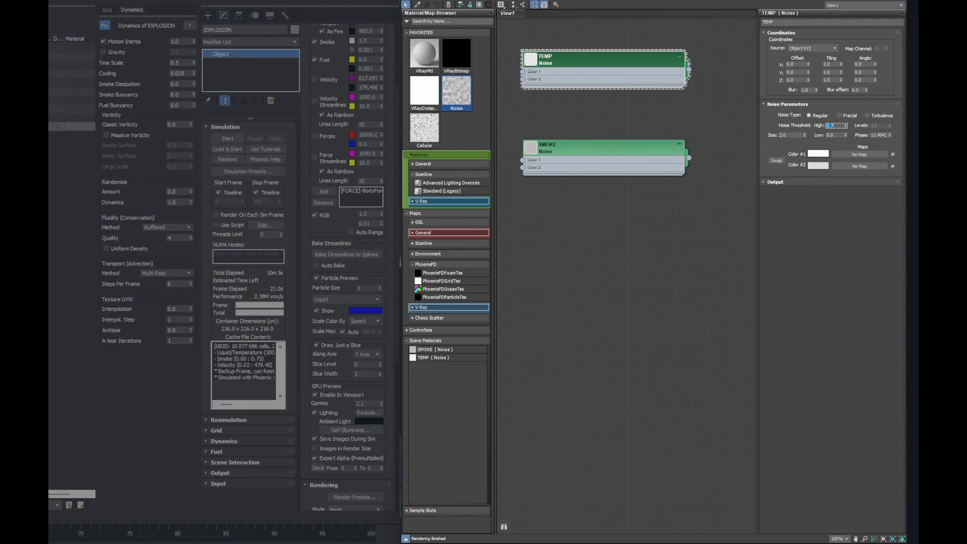
Step: Adjust the TEMP noise map's Low noise threshold and the SMOKE noise map's High and Low noise thresholds
double_click(837, 135)
key(Return)
click(578, 154)
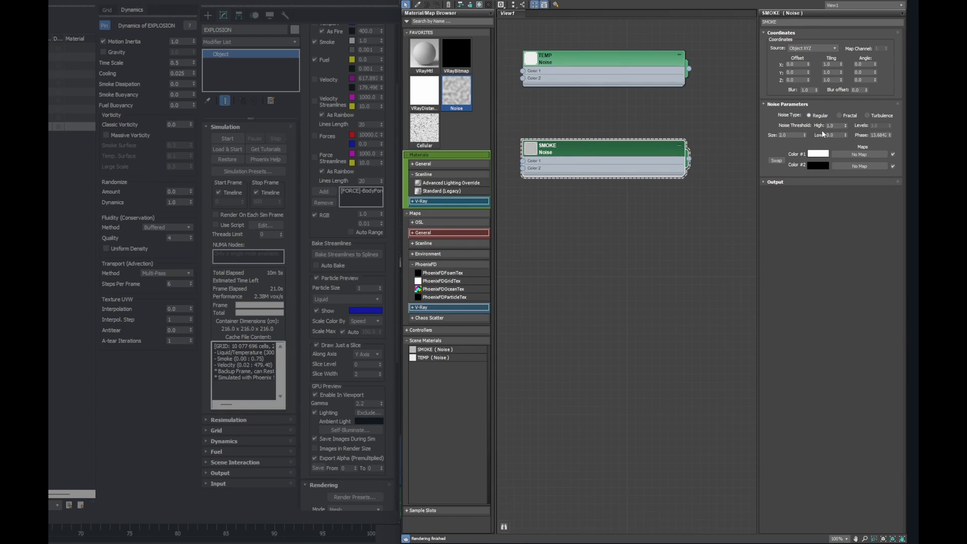
double_click(838, 125)
key(Return)
double_click(840, 134)
key(Return)
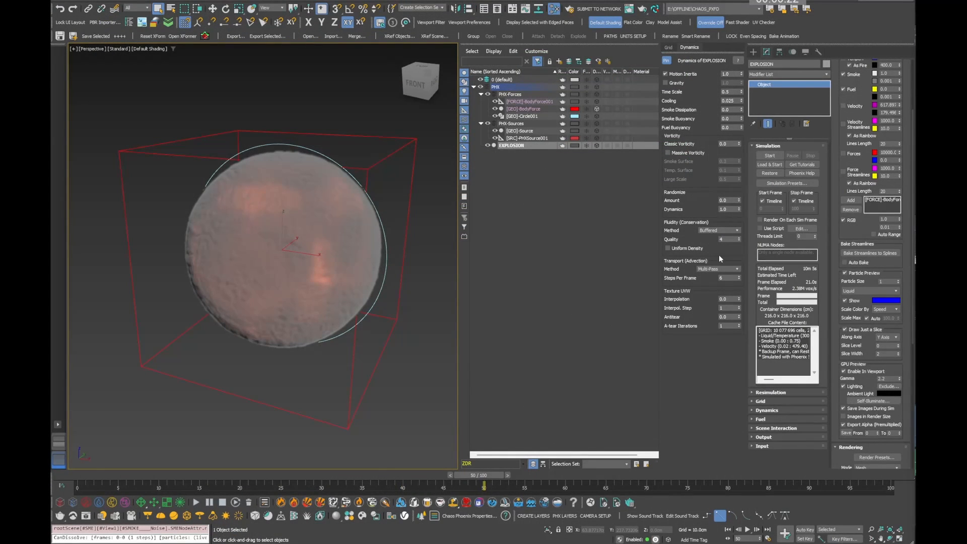
Step: Set EXPLOSION's Classic Vorticity to 0.8
double_click(731, 145)
text(0.8)
key(Return)
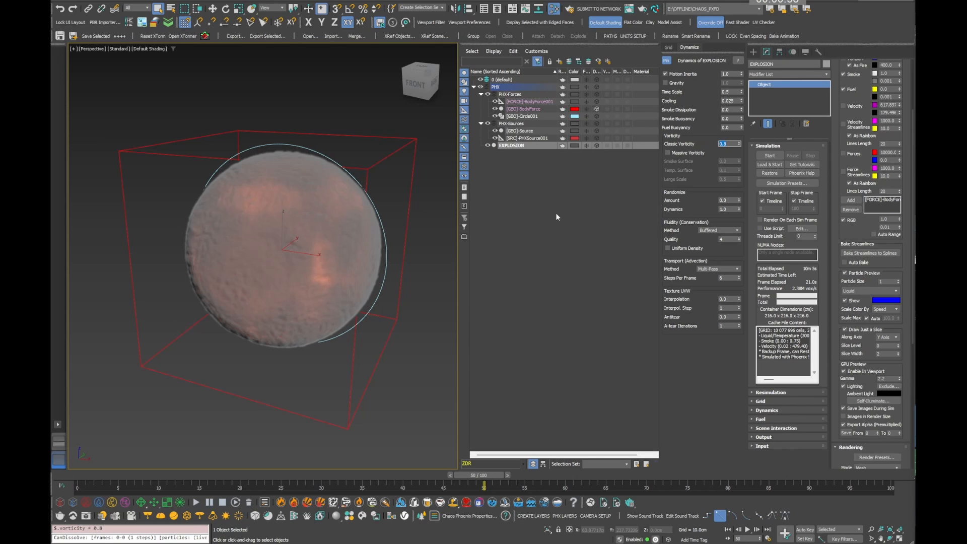
Step: Replace the GPU preview with Temperature and Smoke voxels in the Front view and start the EXPLOSION simulation
key(f)
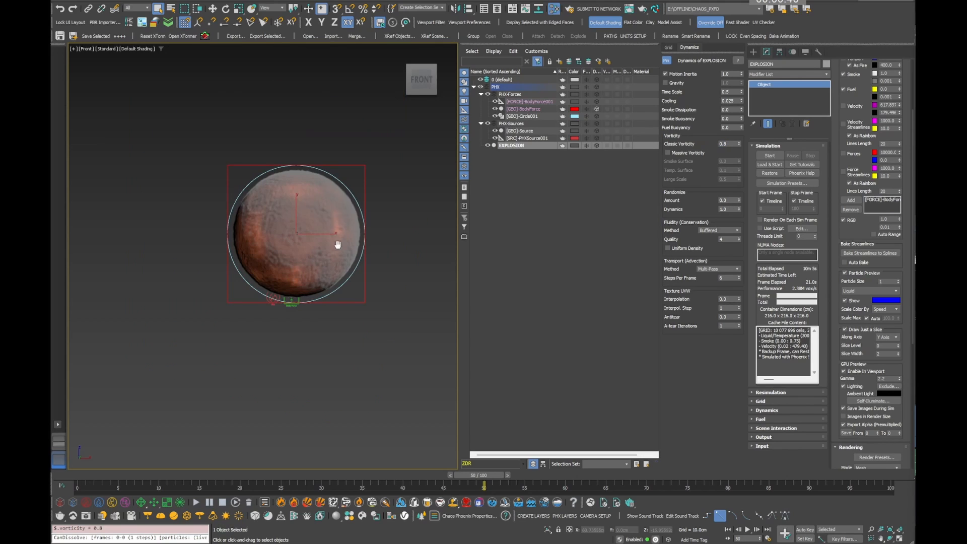
click(863, 371)
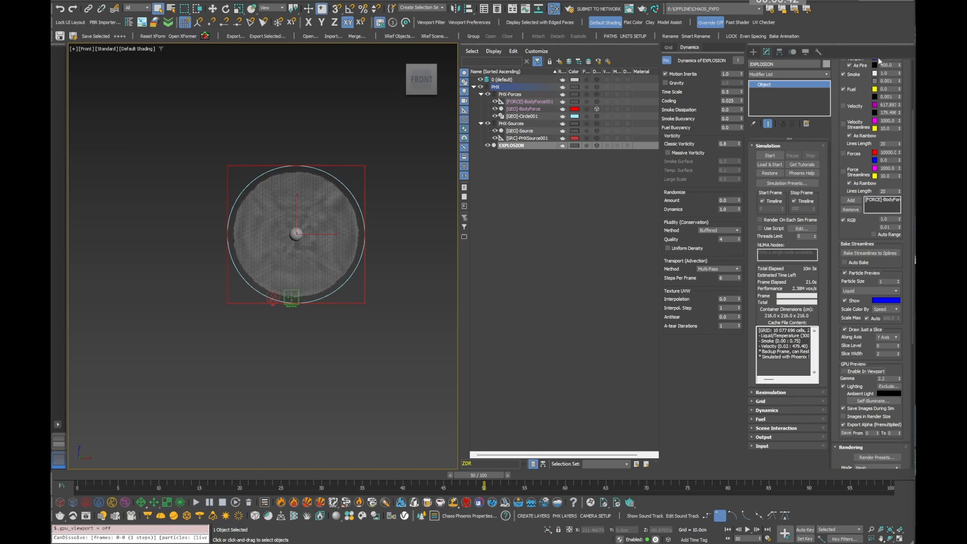
scroll(857, 98, up, 2)
click(843, 89)
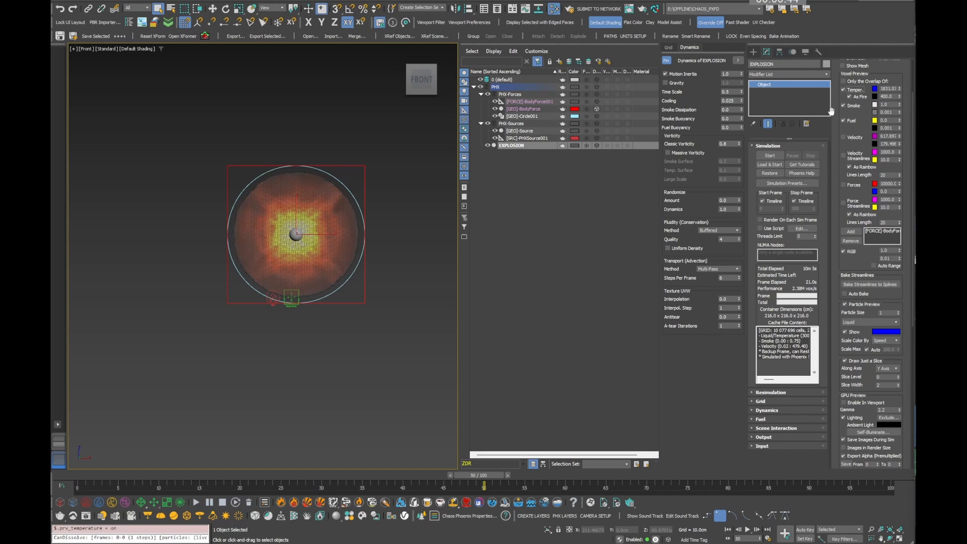
click(197, 503)
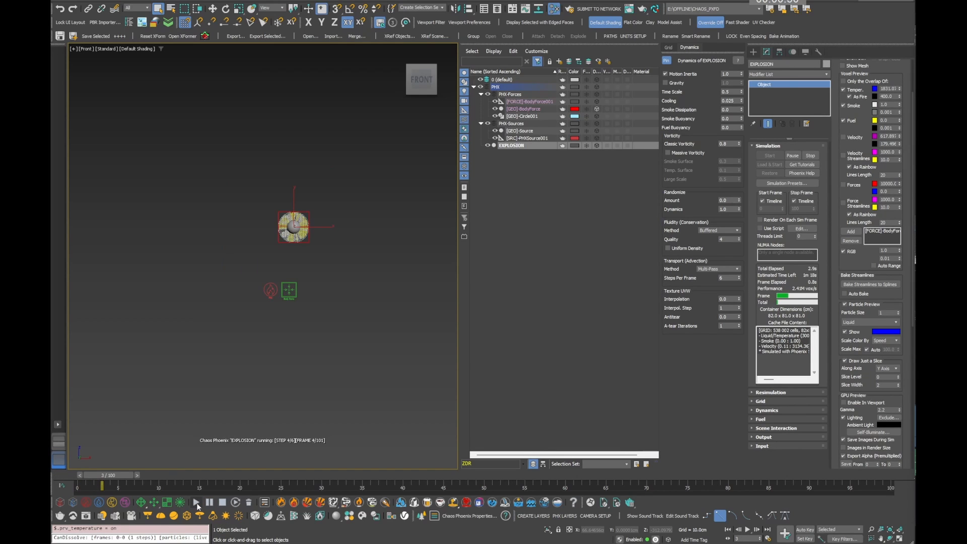
Step: Frame the running simulation and hide the Temperature voxels to examine the smoke slice
scroll(835, 162, up, 1)
scroll(836, 162, up, 3)
key(z)
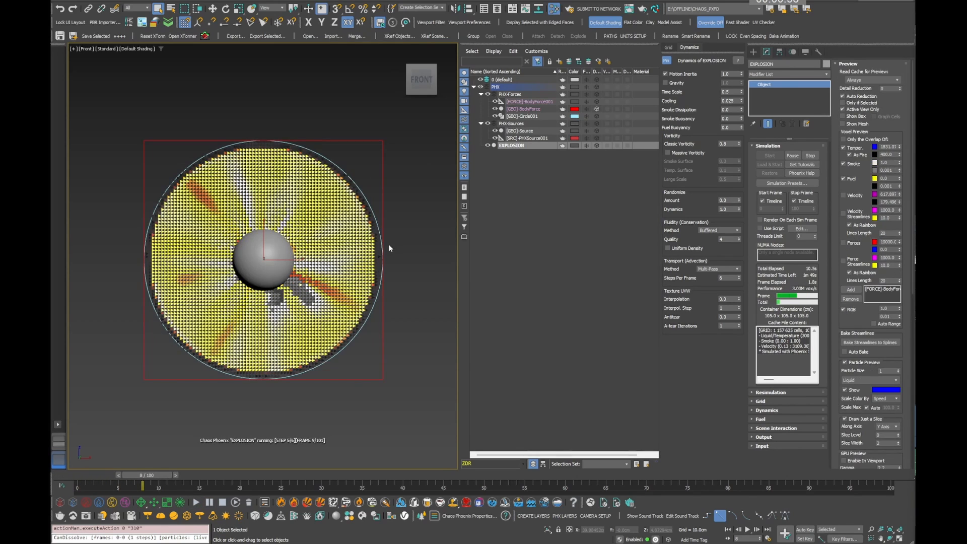
click(848, 148)
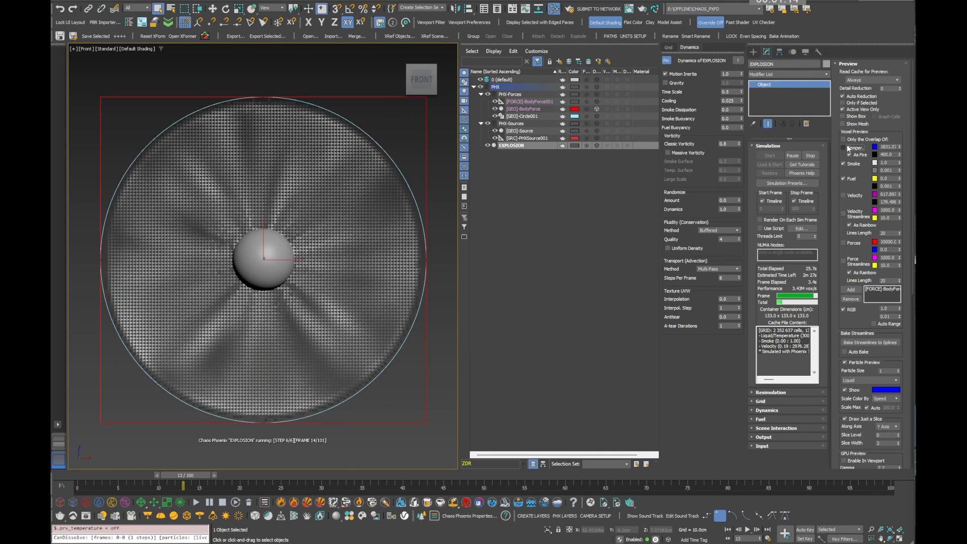
scroll(295, 314, down, 2)
scroll(295, 312, down, 2)
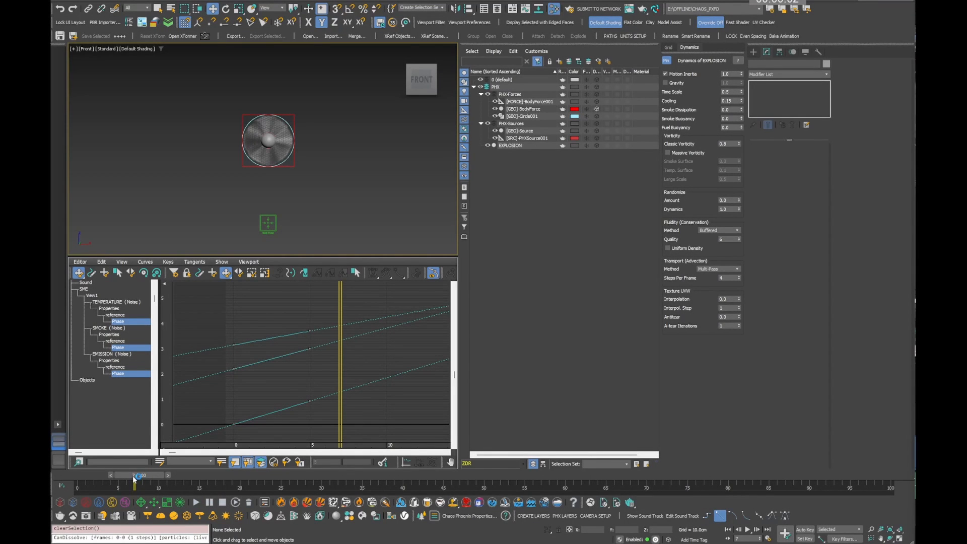
Step: Scrub the timeline to examine the noise maps' Phase curves and the Phoenix source's Outgoing Velocity curve
drag(140, 480, 687, 487)
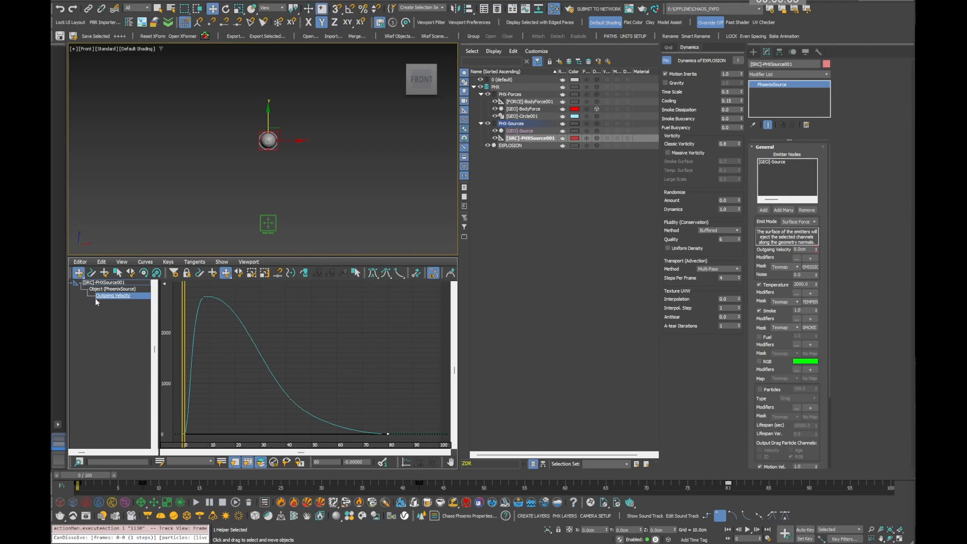
click(204, 297)
double_click(324, 461)
drag(182, 338, 377, 386)
drag(376, 422, 406, 438)
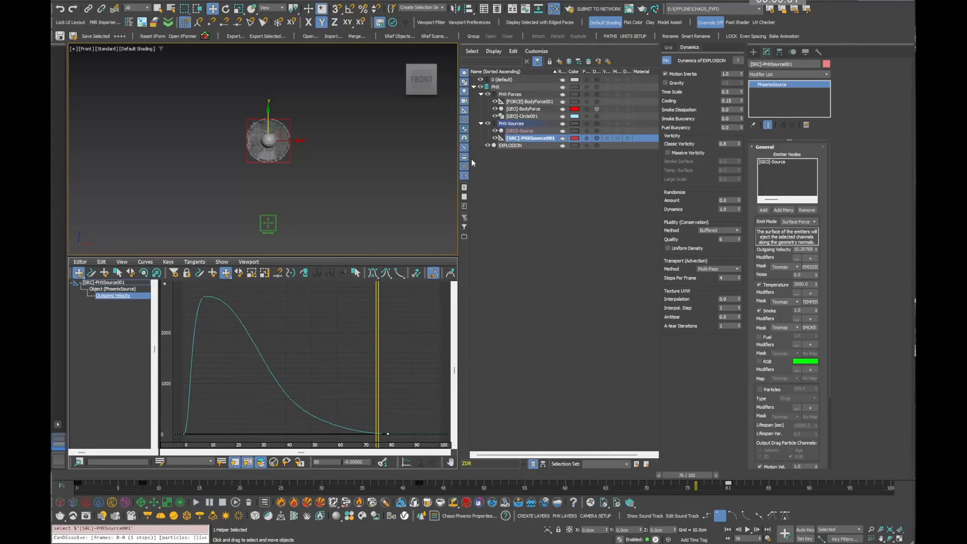
Step: Examine the body force's Internal Damp curve and the TEMPERATURE and EMISSION noise map settings
click(527, 102)
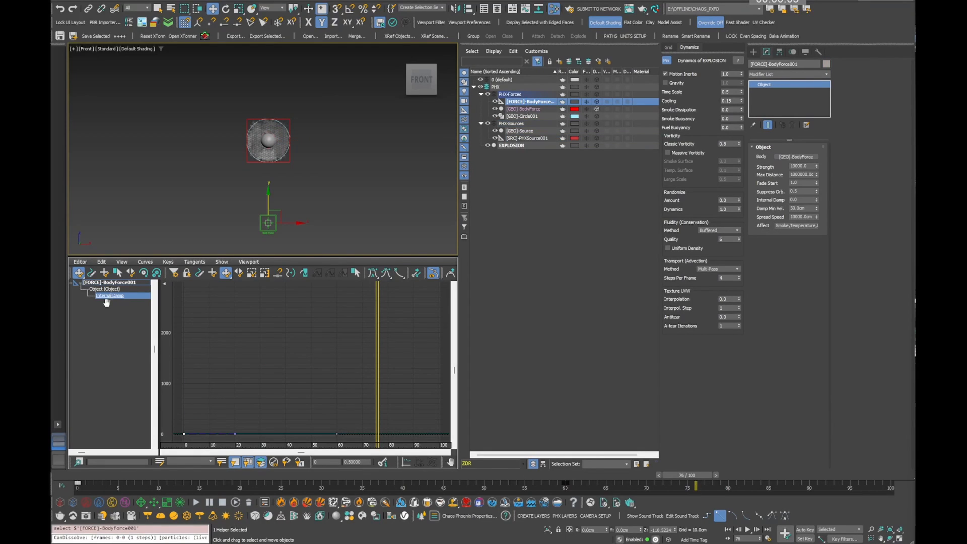
key(z)
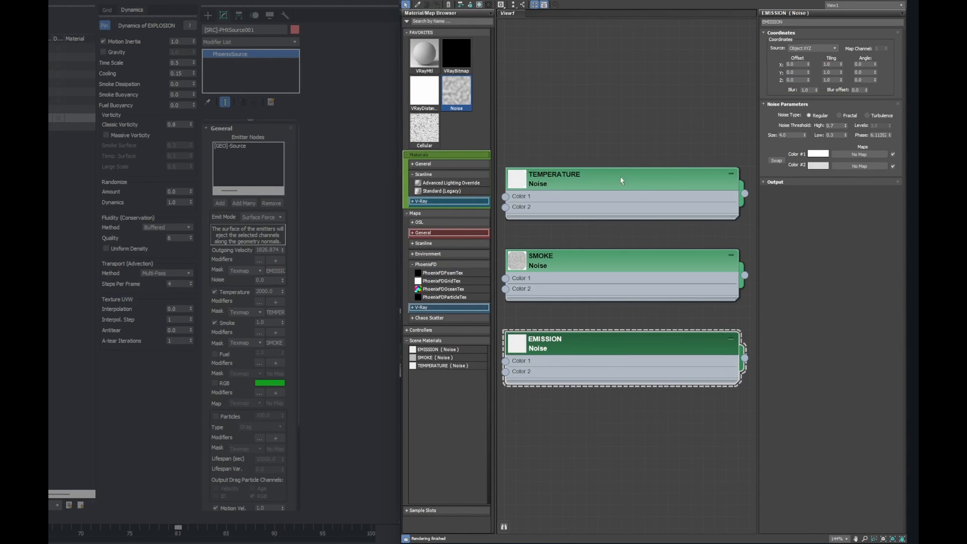
click(635, 184)
click(633, 357)
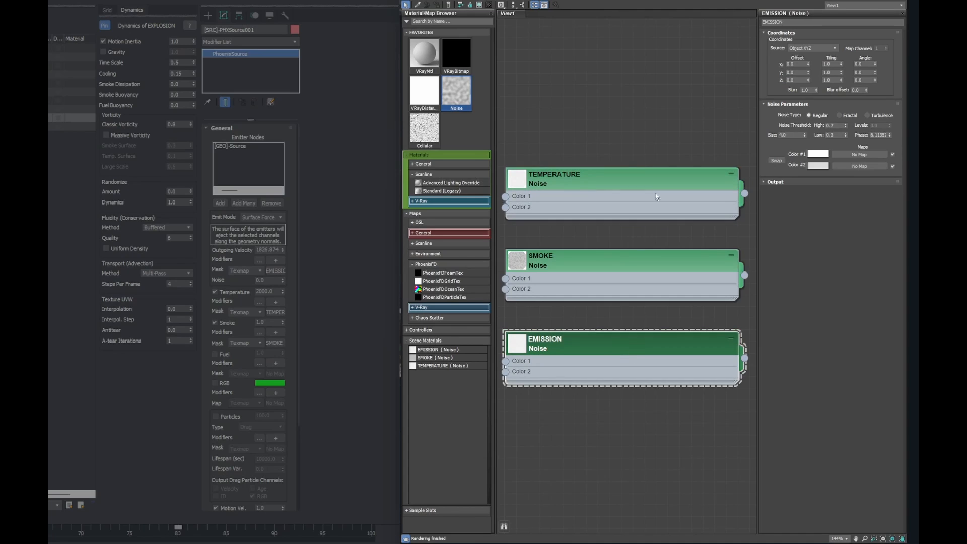
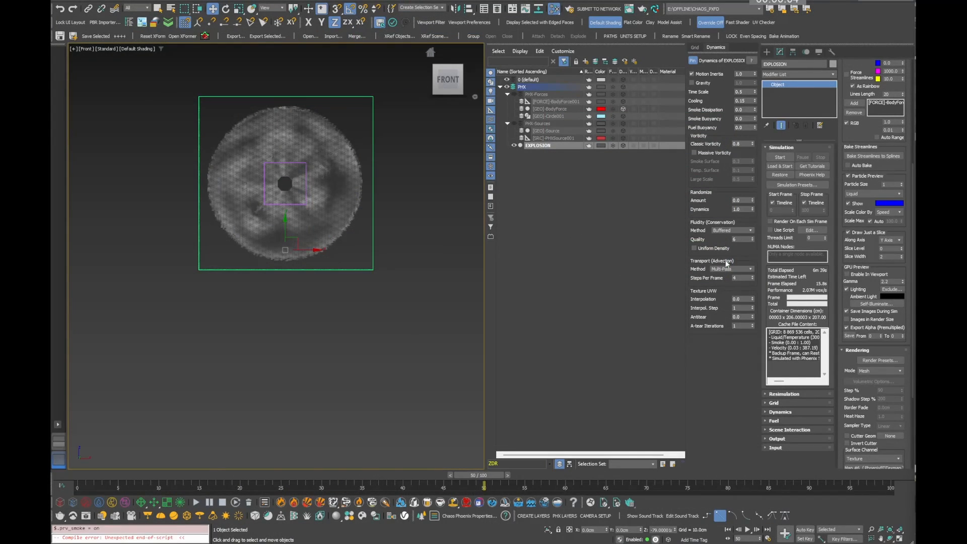
Step: Show EXPLOSION's Temperature voxels instead of Smoke and scrub to frame 58 to examine the temperature slice
double_click(735, 278)
scroll(853, 139, down, 5)
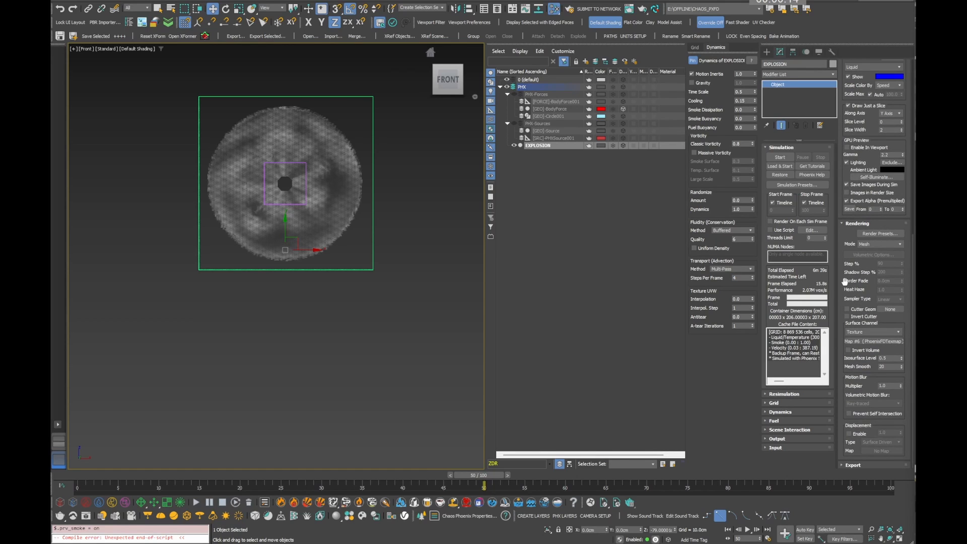
scroll(850, 382, up, 7)
scroll(852, 151, up, 4)
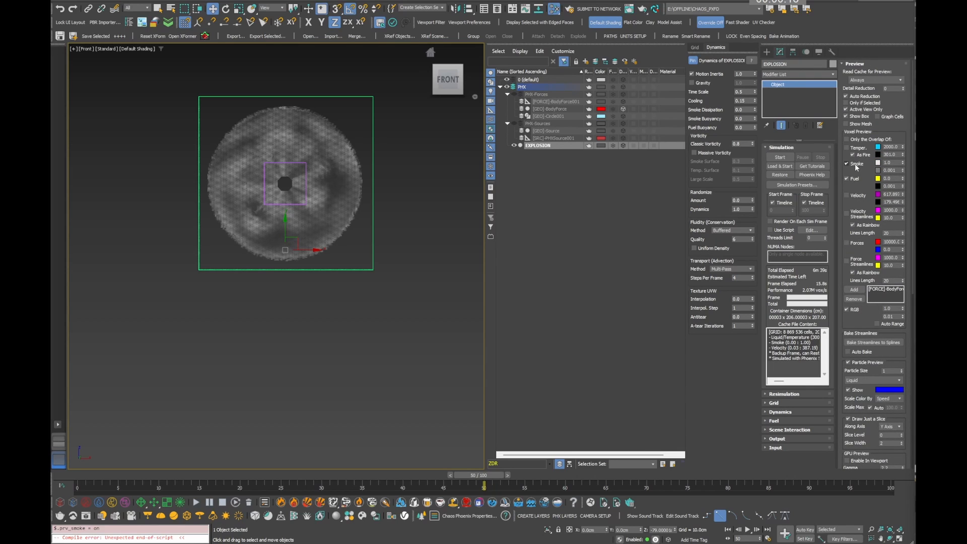
click(855, 166)
click(857, 146)
drag(152, 475, 549, 483)
Step: Unhide the PHX-Sources layer in the scene
key(w)
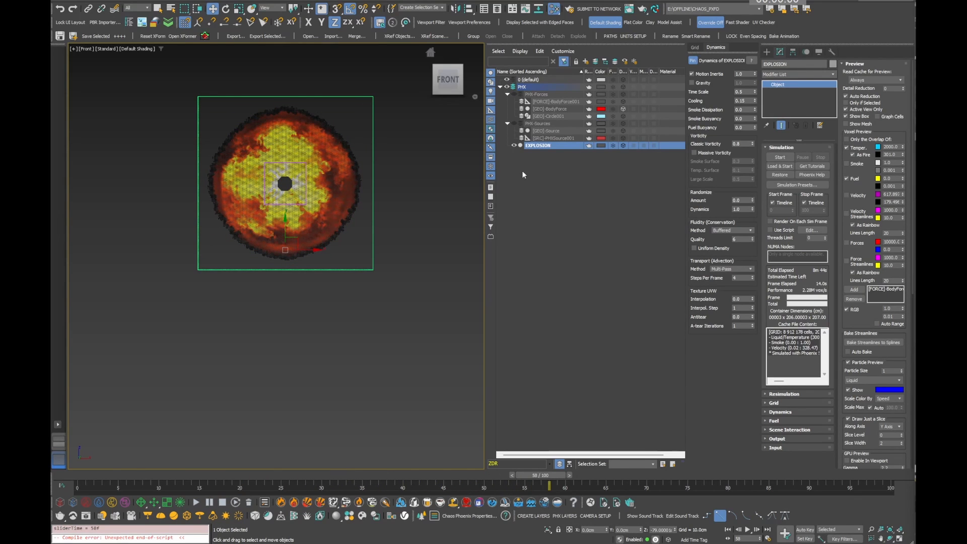
click(514, 123)
click(515, 95)
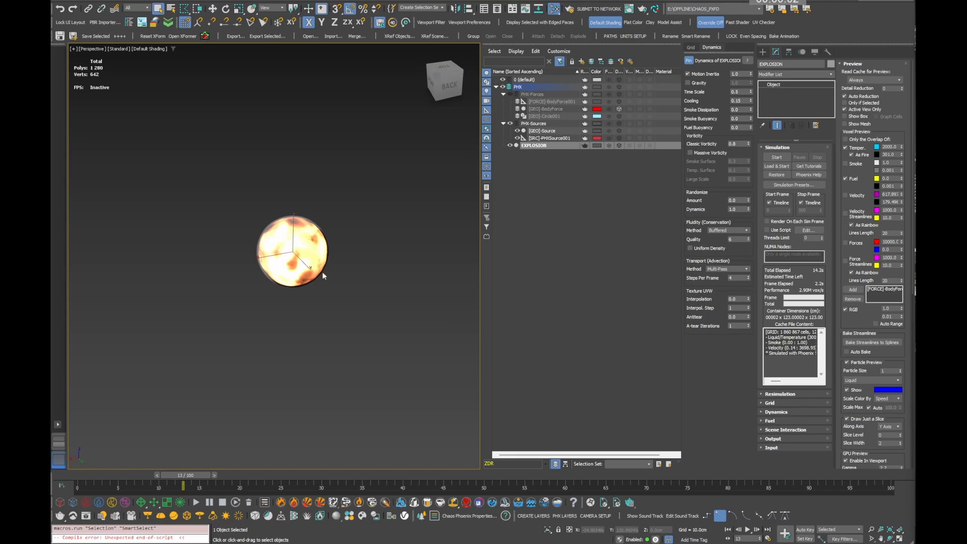
Step: Examine the GPU-previewed explosion surface at frames 32 and 68 from several angles
alt+middle_drag(276, 256, 371, 252)
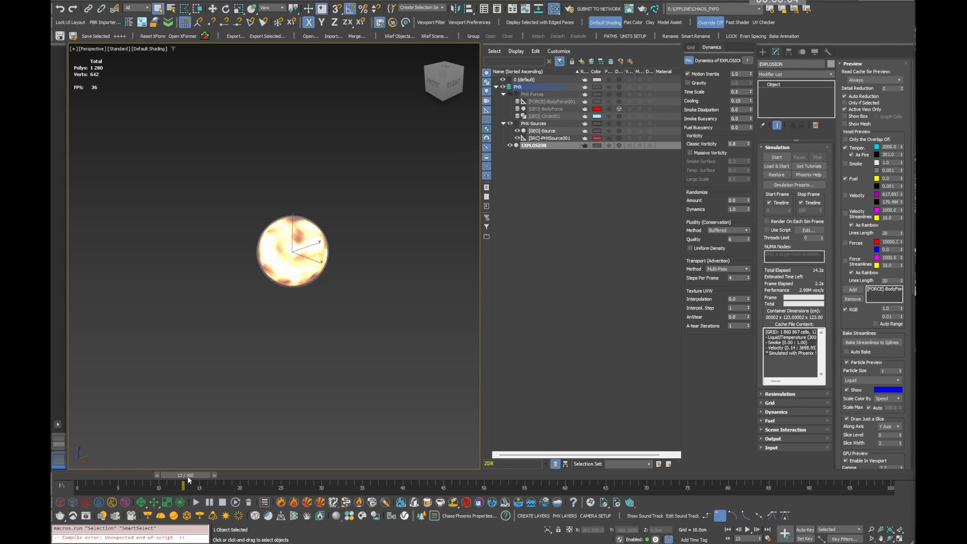
drag(216, 476, 354, 474)
alt+middle_drag(332, 270, 243, 212)
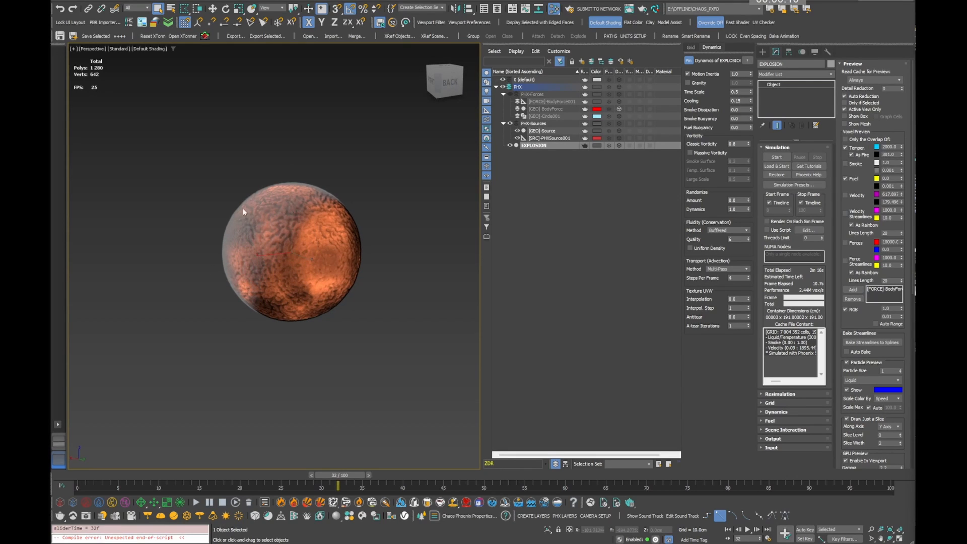
alt+middle_drag(298, 268, 324, 250)
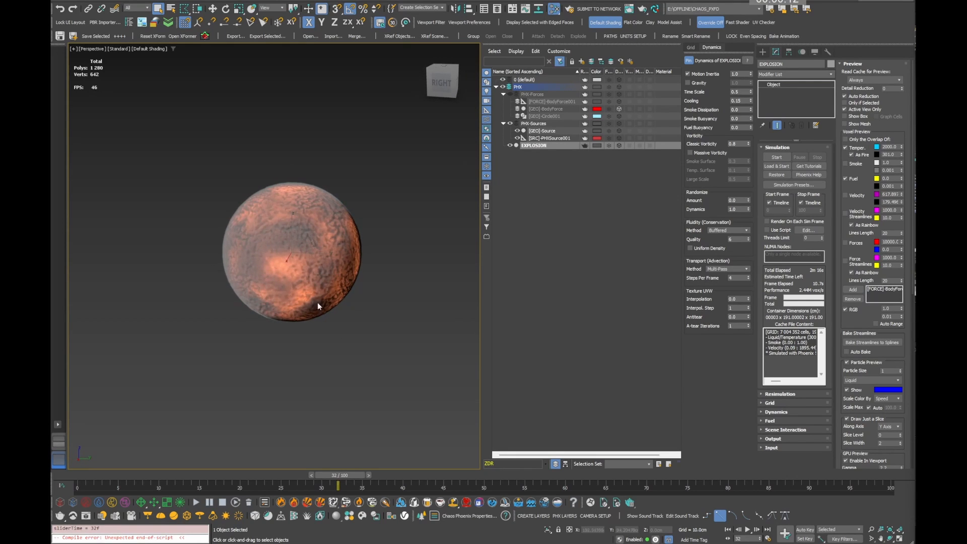
alt+middle_drag(317, 307, 289, 322)
drag(339, 476, 630, 501)
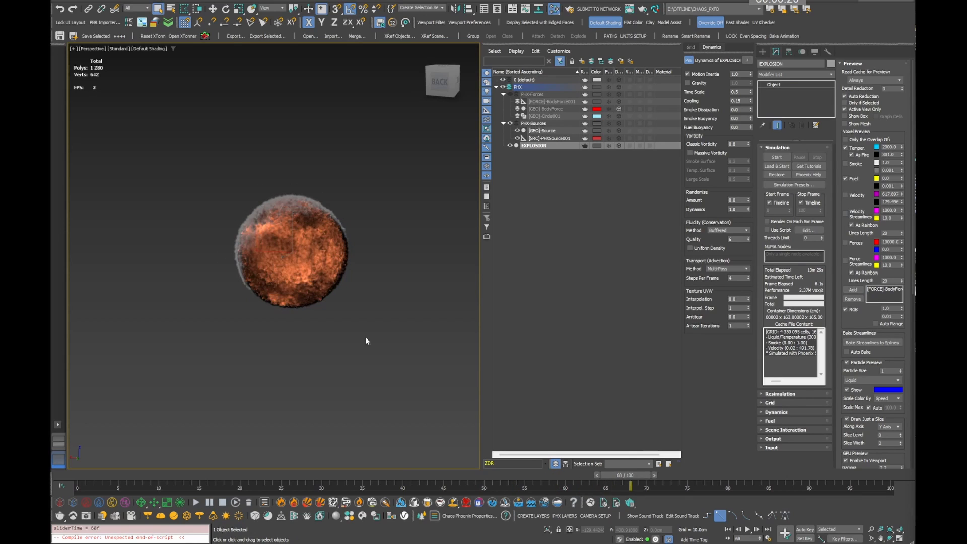
alt+middle_drag(366, 340, 333, 274)
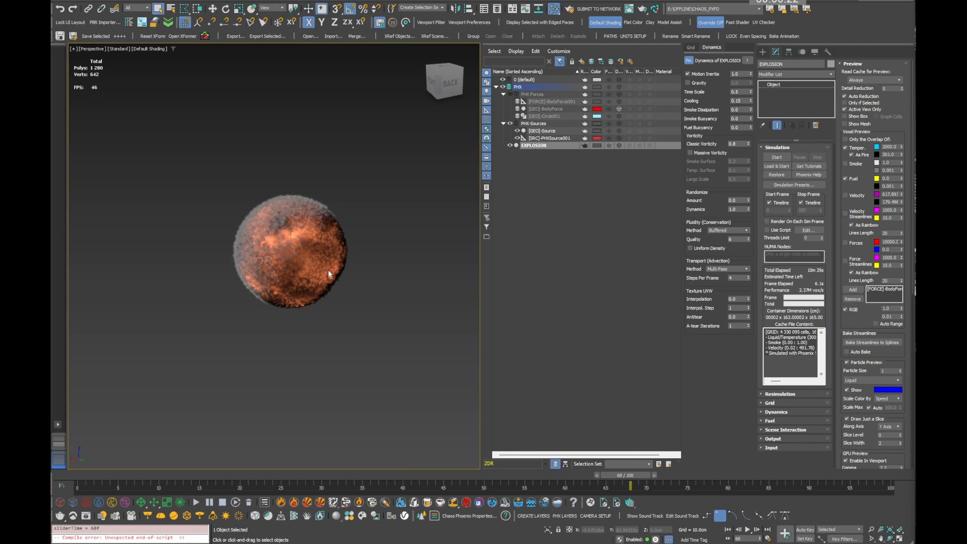
Step: Return EXPLOSION's detached Grid and Dynamics settings to their rollouts and widen the area showing its parameters
click(778, 401)
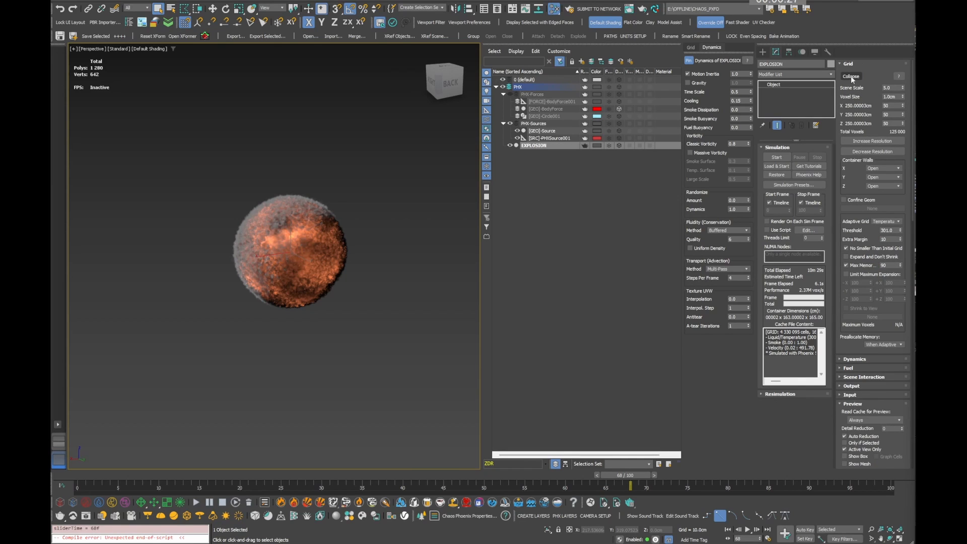
click(851, 77)
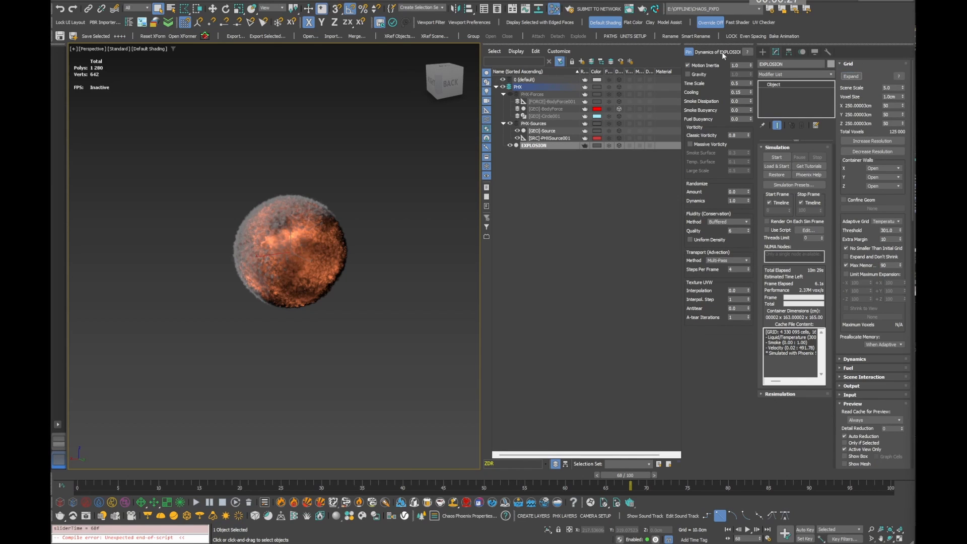
click(859, 363)
click(851, 172)
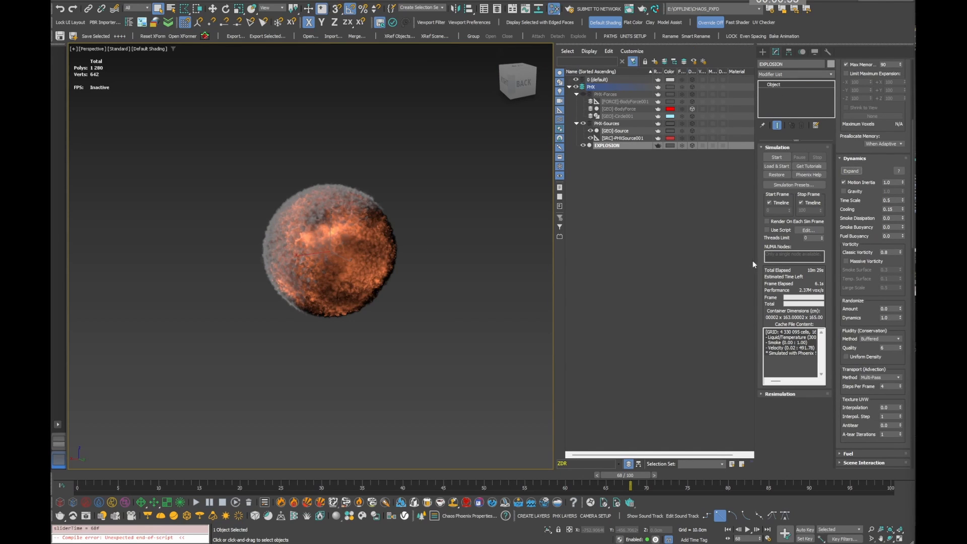
drag(753, 261, 649, 256)
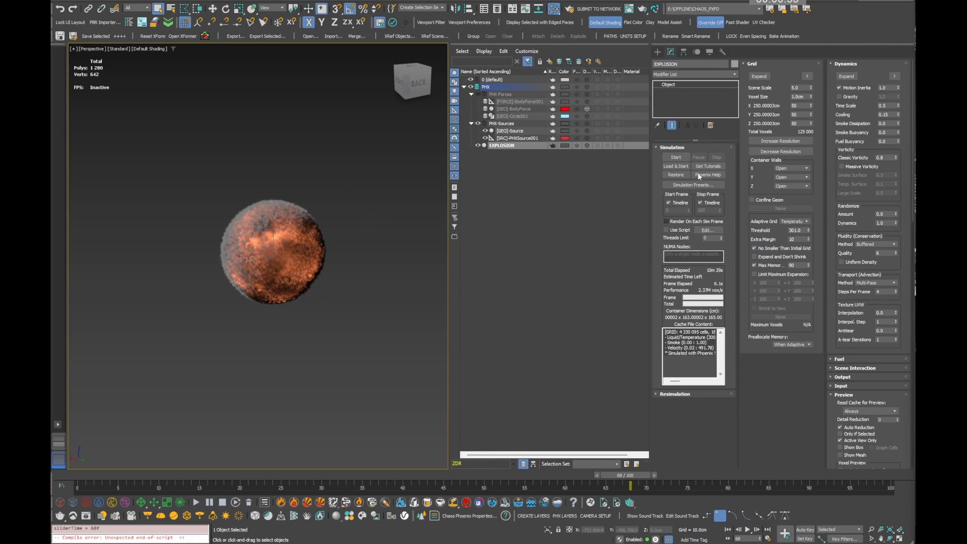
Step: Collapse EXPLOSION's Simulation, Grid and Dynamics rollouts so the Rendering settings are within reach
click(673, 148)
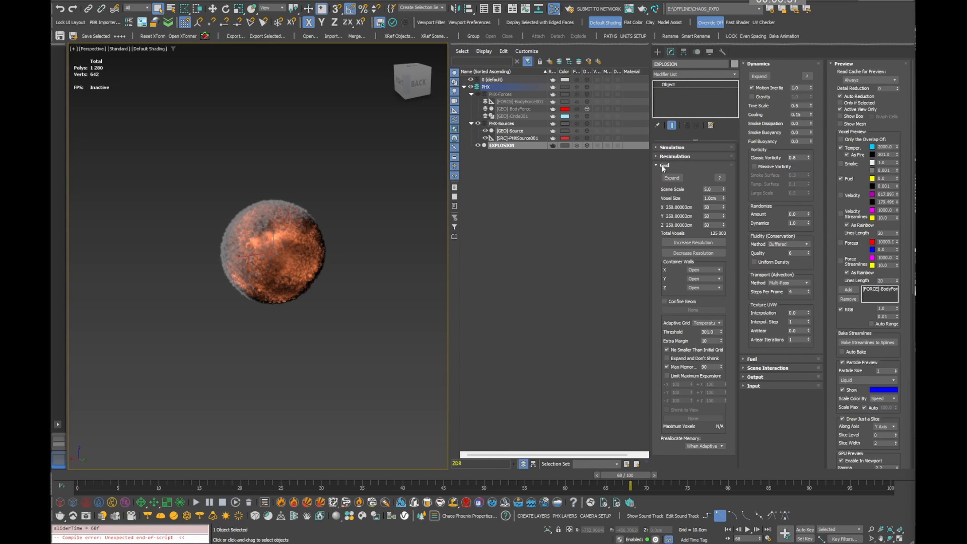
click(663, 166)
click(672, 174)
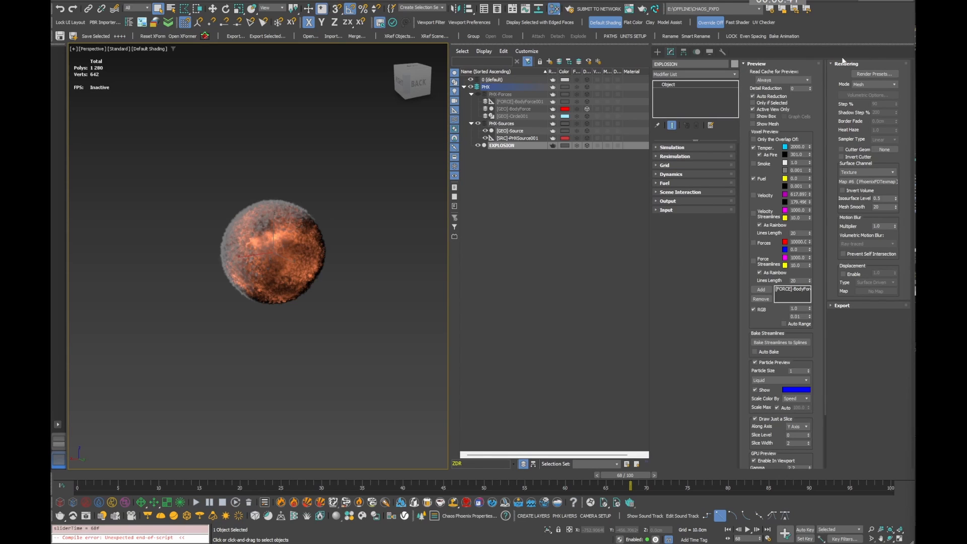
Step: Set EXPLOSION's rendering mode to Volumetric and open its volumetric render settings
mouse_move(321, 242)
alt+middle_down()
mouse_move(287, 247)
mouse_move(282, 233)
alt+middle_up()
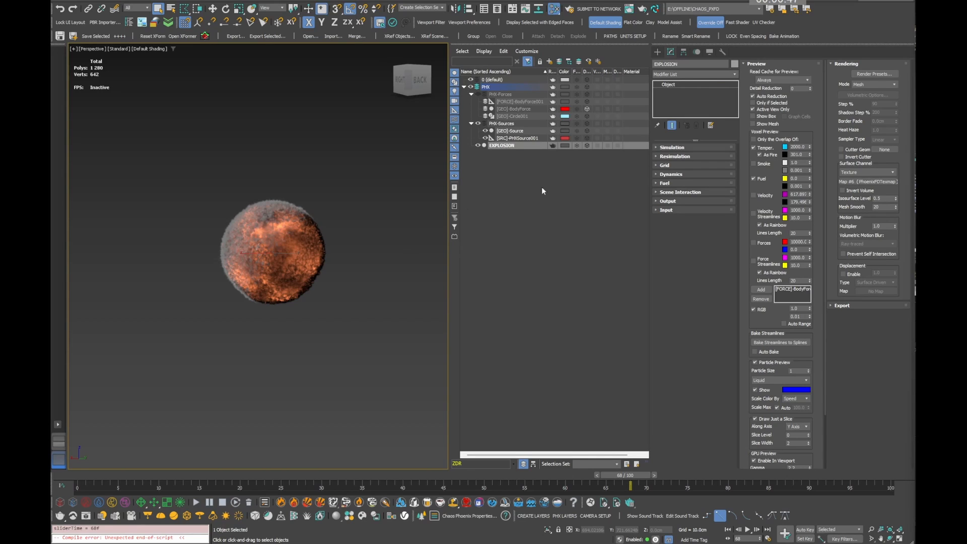
click(877, 83)
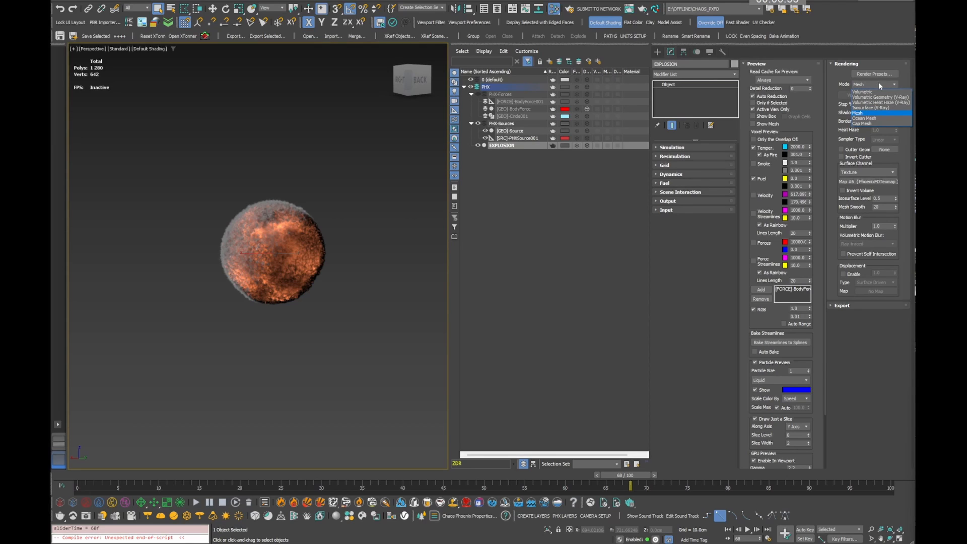
click(874, 92)
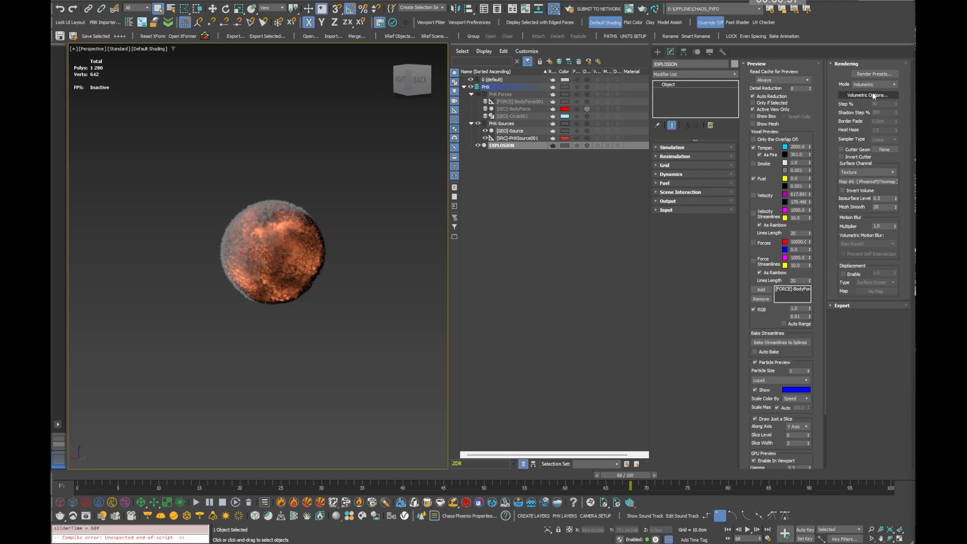
click(870, 95)
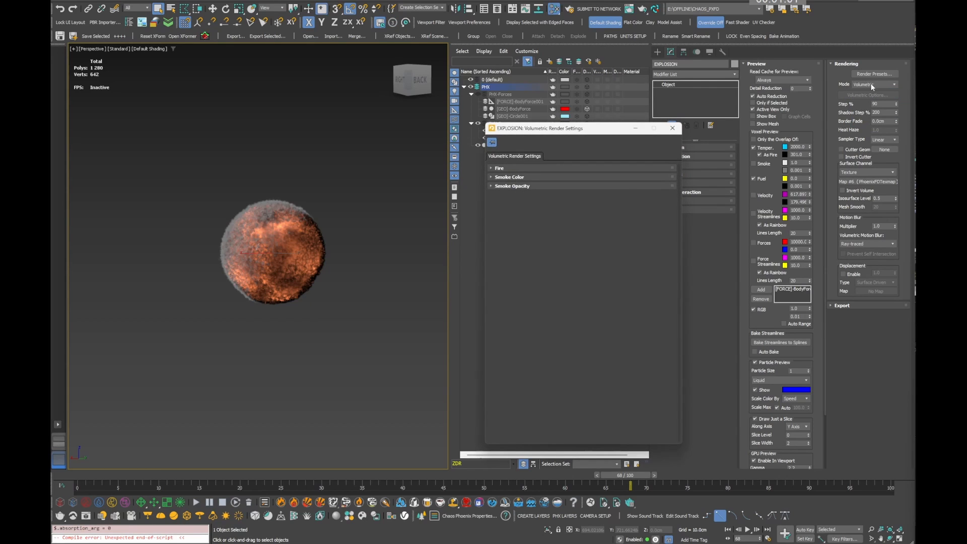
Step: Set EXPLOSION's rendering mode to Mesh and reopen its volumetric render settings
click(872, 85)
click(862, 117)
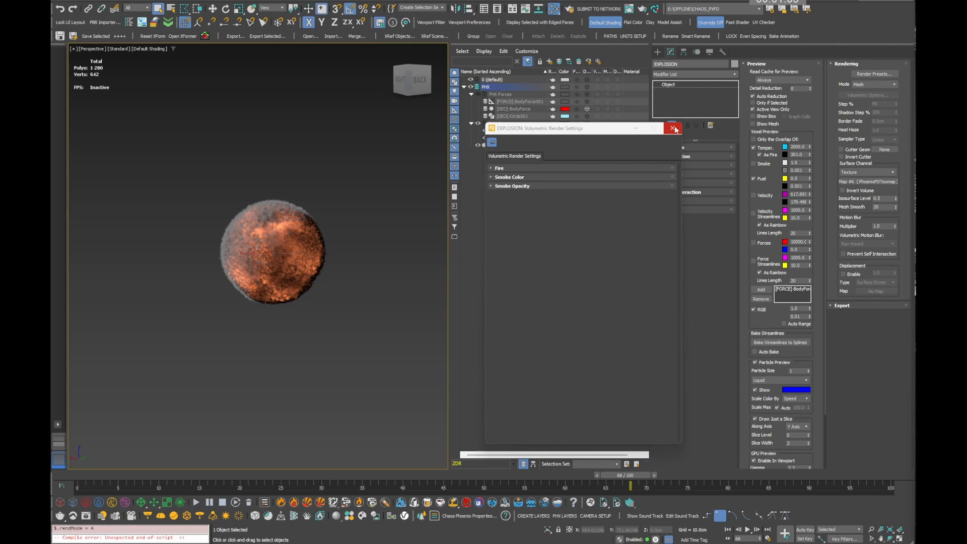
click(526, 168)
click(672, 128)
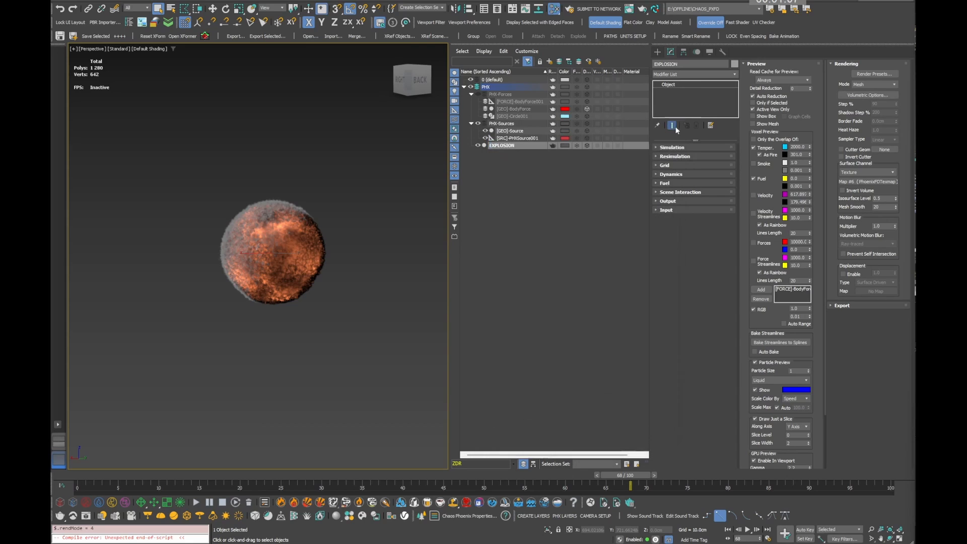
click(860, 95)
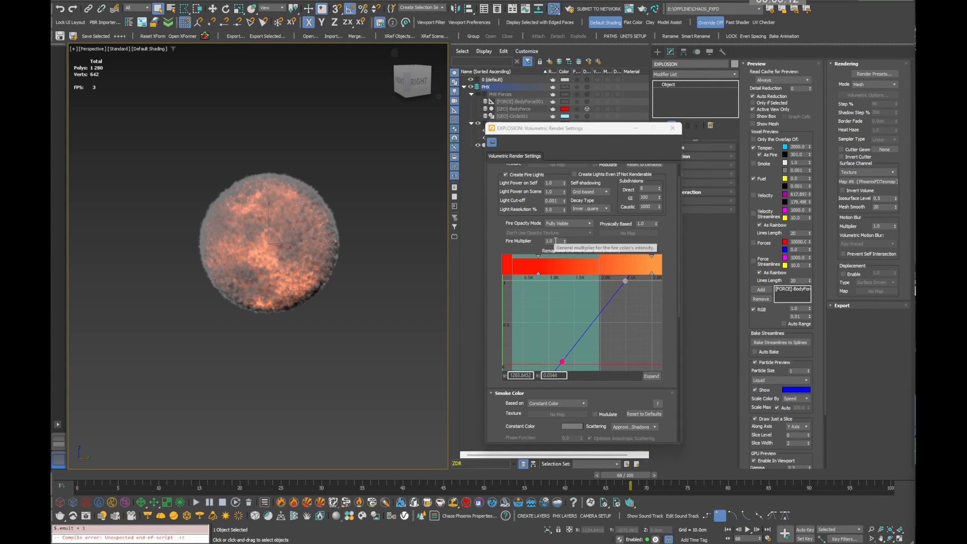
Step: Set the fire multiplier to 5 and shift the fire intensity curve's lower point to about 1335, 0.044
drag(553, 241, 517, 234)
text(5)
key(Return)
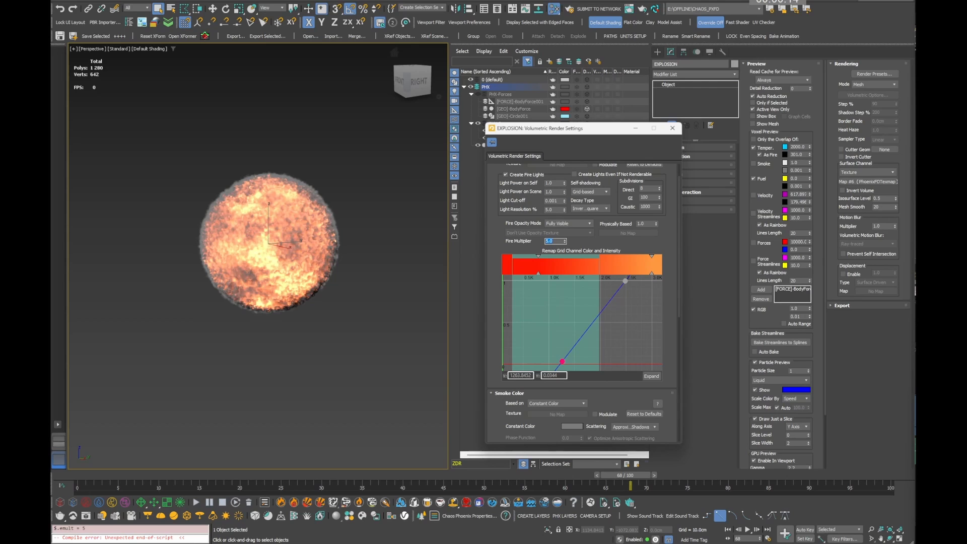
scroll(495, 247, down, 2)
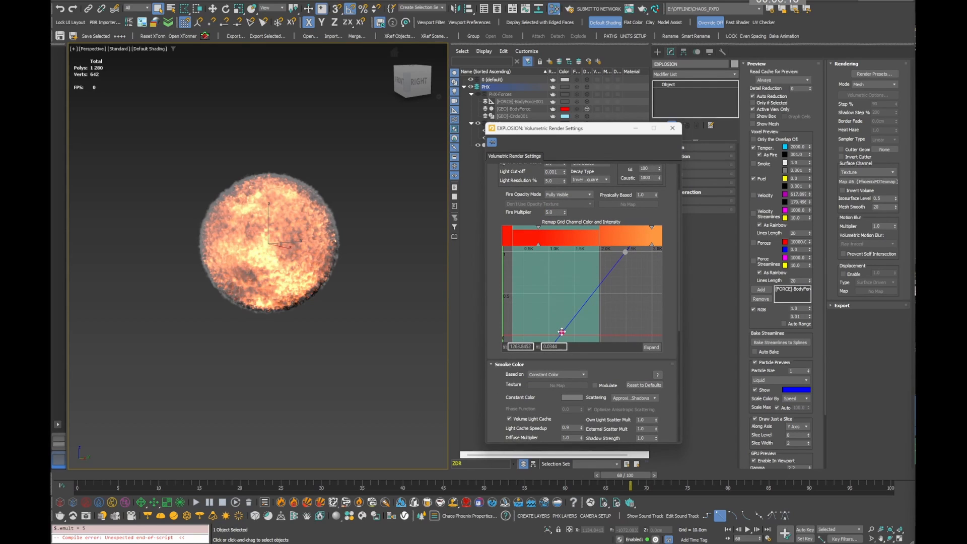
mouse_move(561, 332)
mouse_down()
mouse_move(550, 339)
mouse_move(574, 333)
mouse_move(566, 332)
mouse_up()
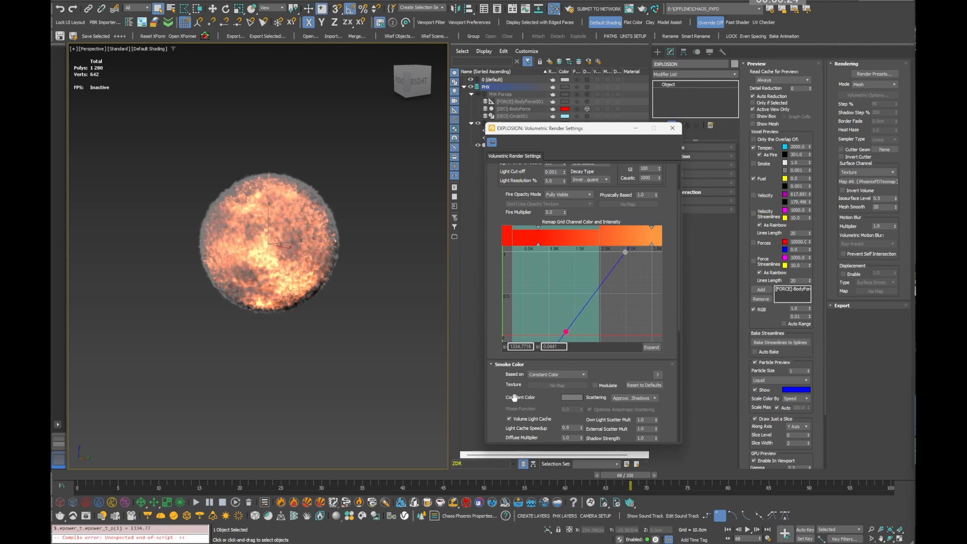
Step: Base smoke opacity on Smoke and steepen its opacity curve with points at about 0.48, 0.16 and 0.59, 0.88
scroll(489, 397, down, 5)
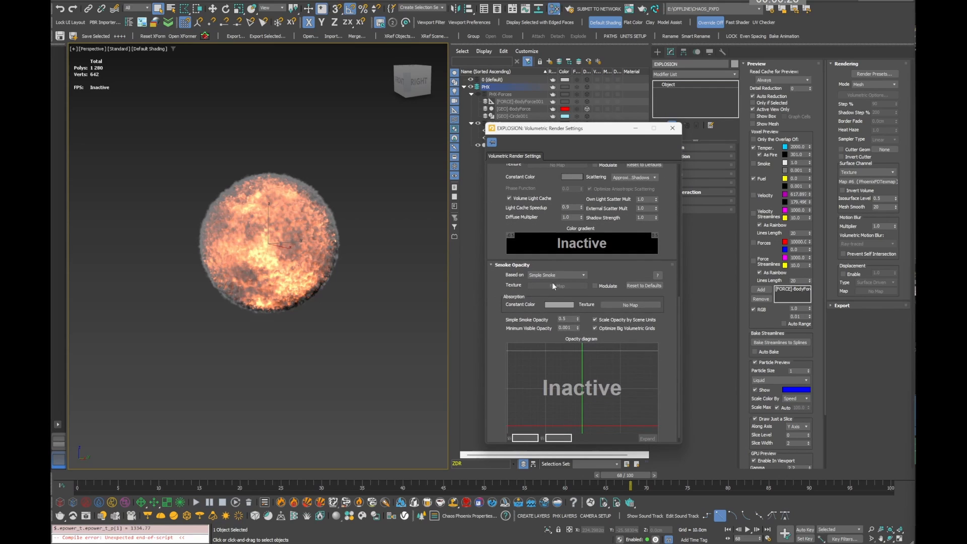
click(556, 275)
click(539, 296)
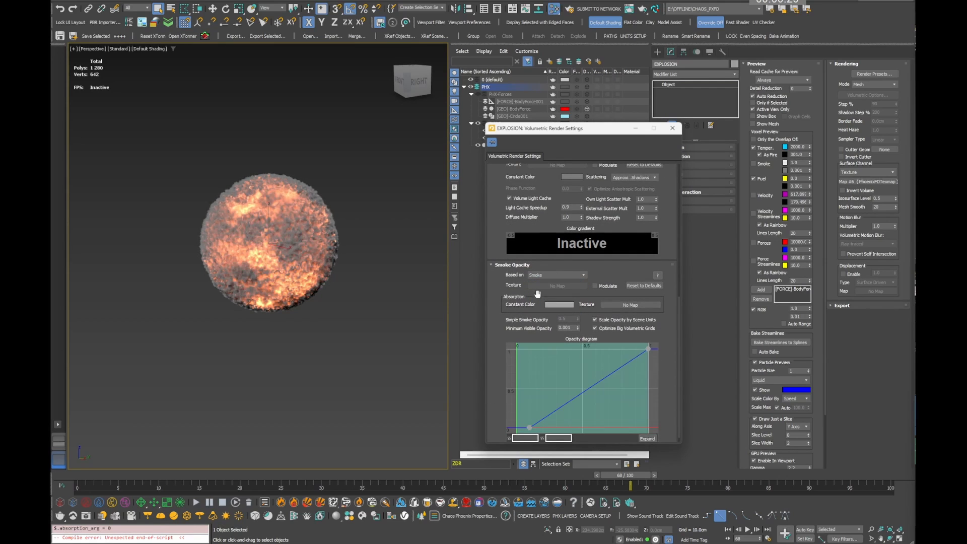
scroll(574, 413, down, 1)
drag(563, 401, 580, 407)
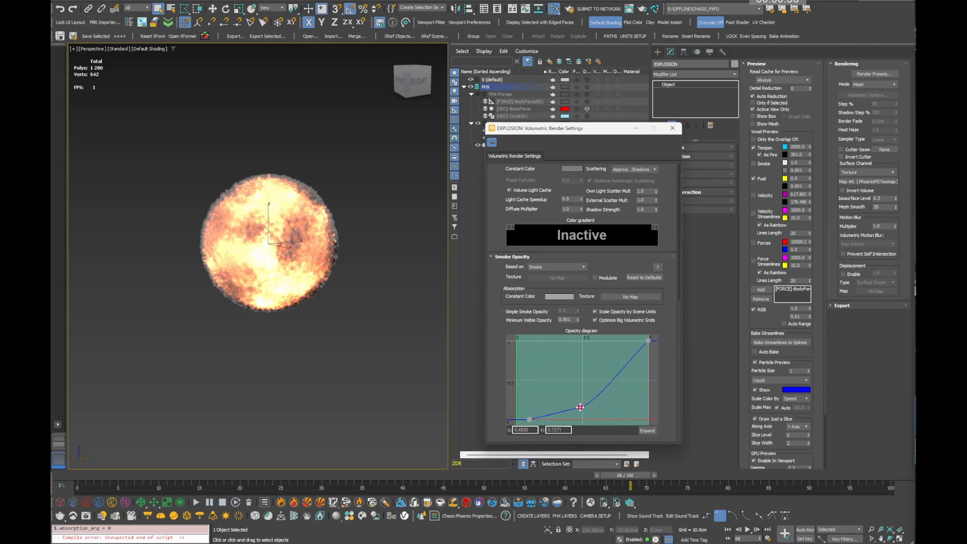
drag(622, 367, 594, 350)
Step: Examine the explosion's fire and smoke shading from several angles and look through the available render presets
alt+middle_drag(340, 287, 269, 250)
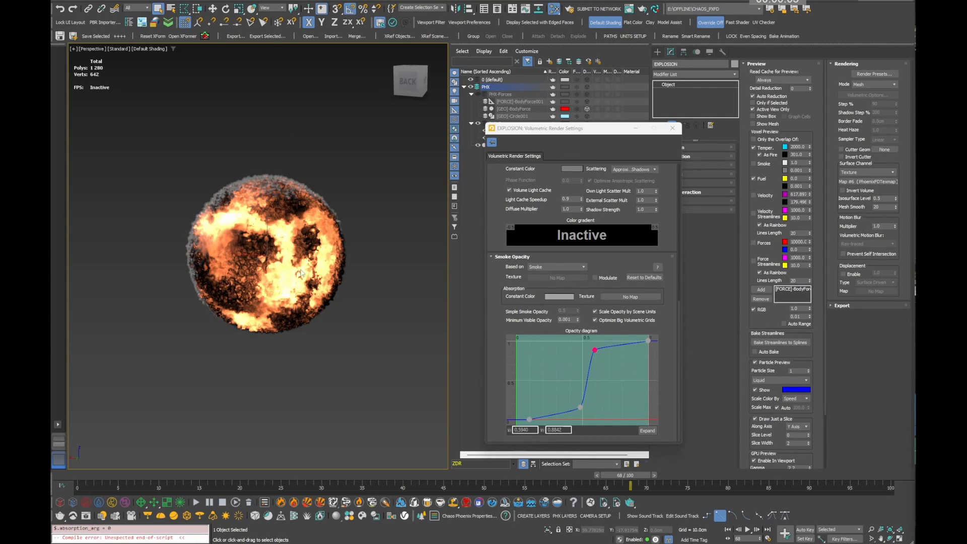
alt+middle_drag(245, 242, 300, 257)
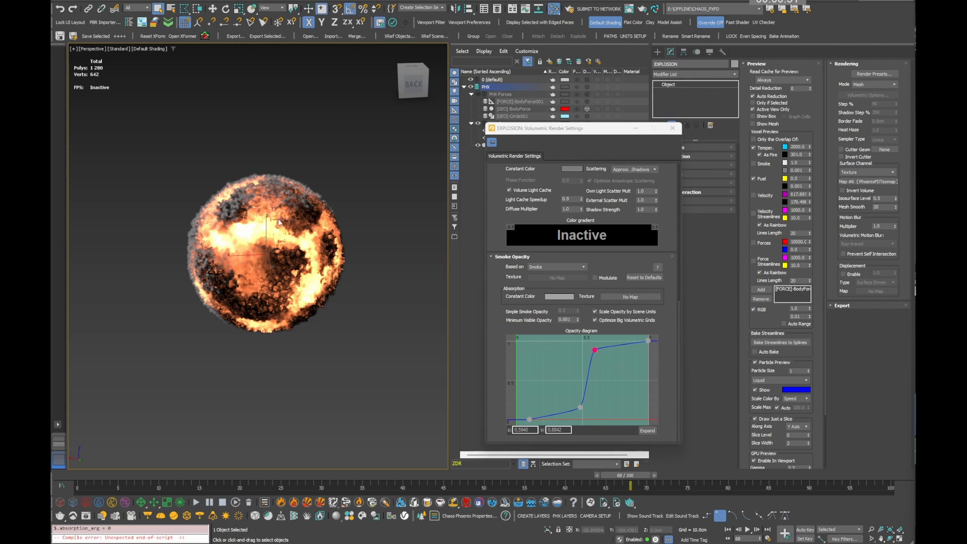
alt+middle_drag(266, 236, 288, 243)
alt+middle_drag(288, 235, 292, 234)
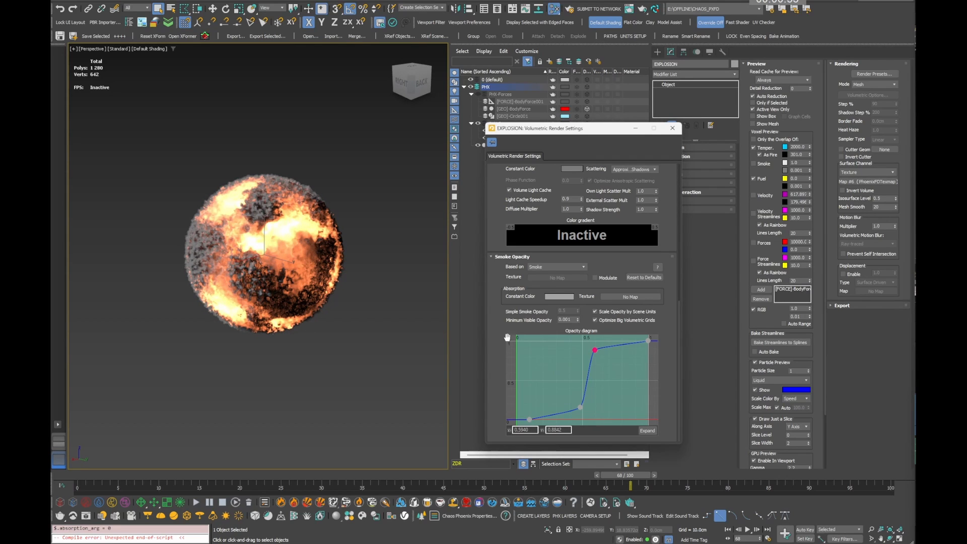
drag(497, 187, 497, 343)
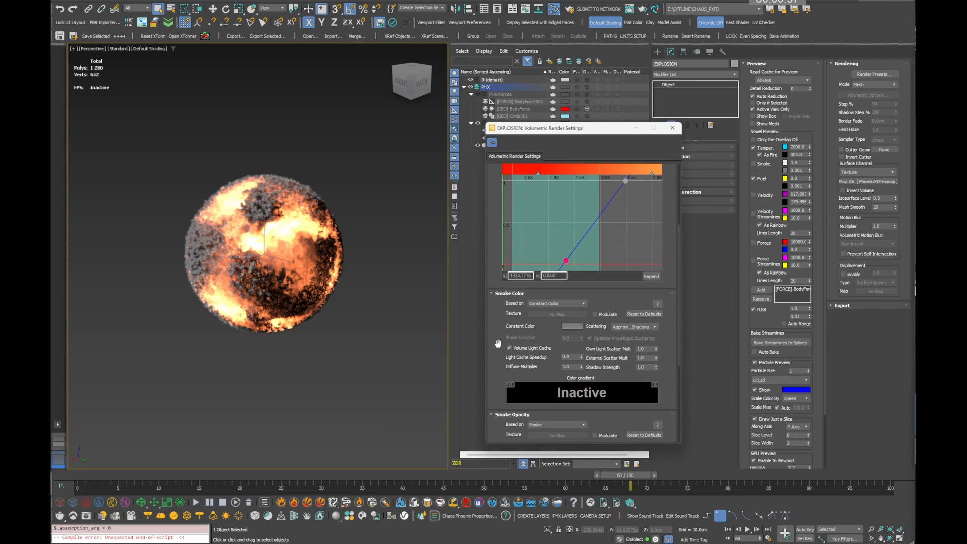
click(874, 74)
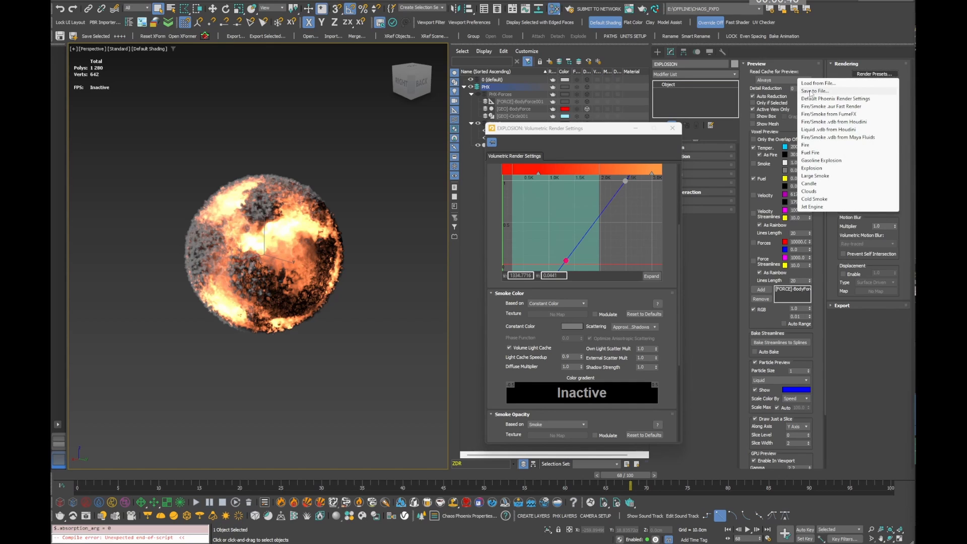
click(846, 74)
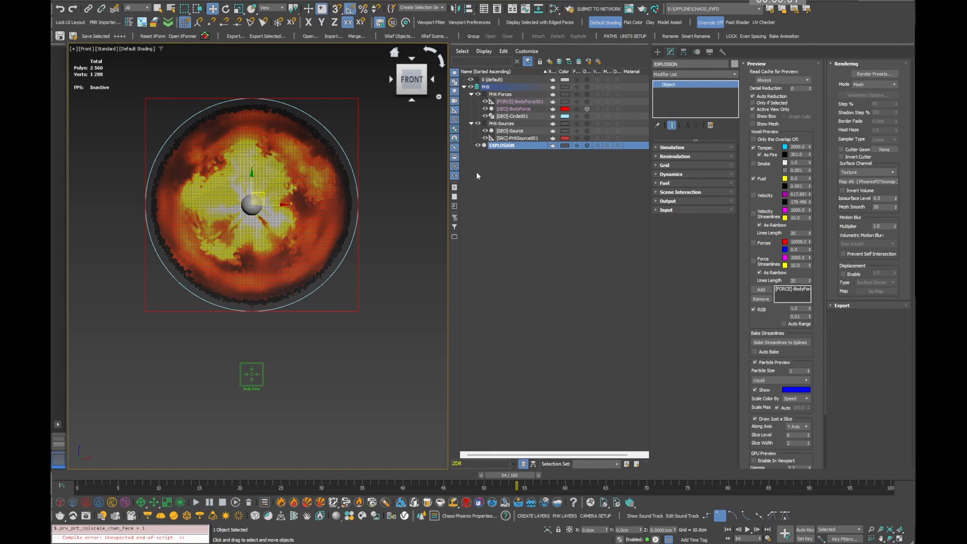
Step: Create a Phoenix VoxelShader beside the body force icon and assign EXPLOSION as its voxel grid
click(657, 51)
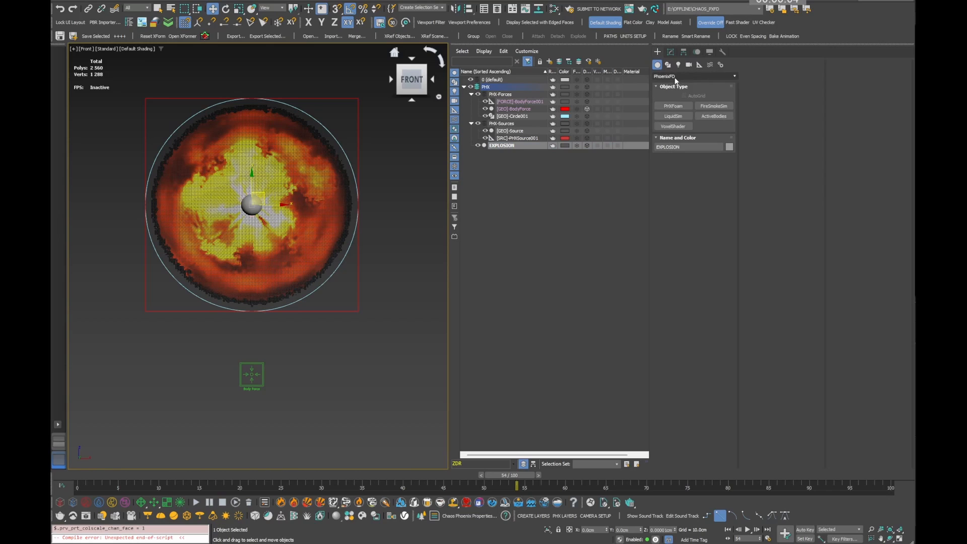
click(673, 126)
mouse_move(291, 373)
mouse_down()
mouse_move(306, 396)
mouse_move(300, 388)
mouse_up()
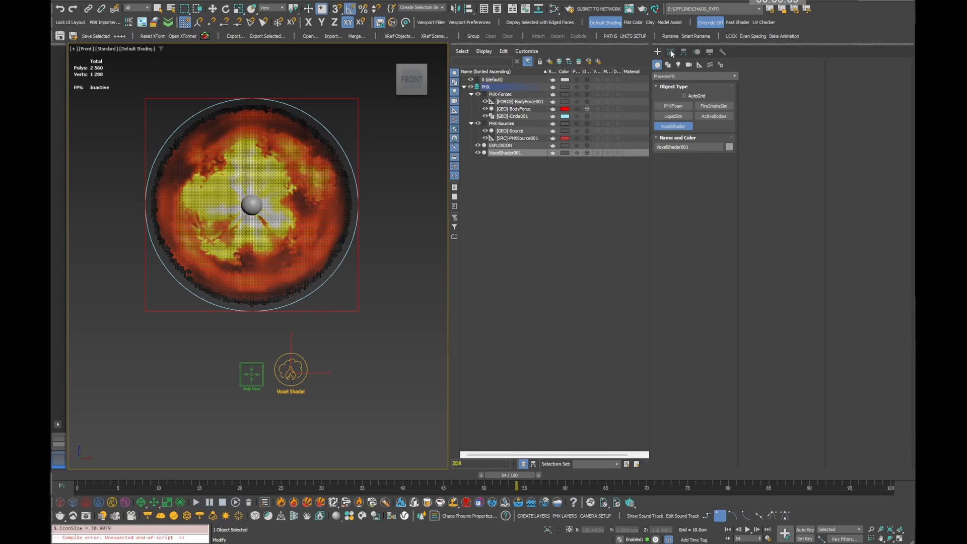
click(671, 52)
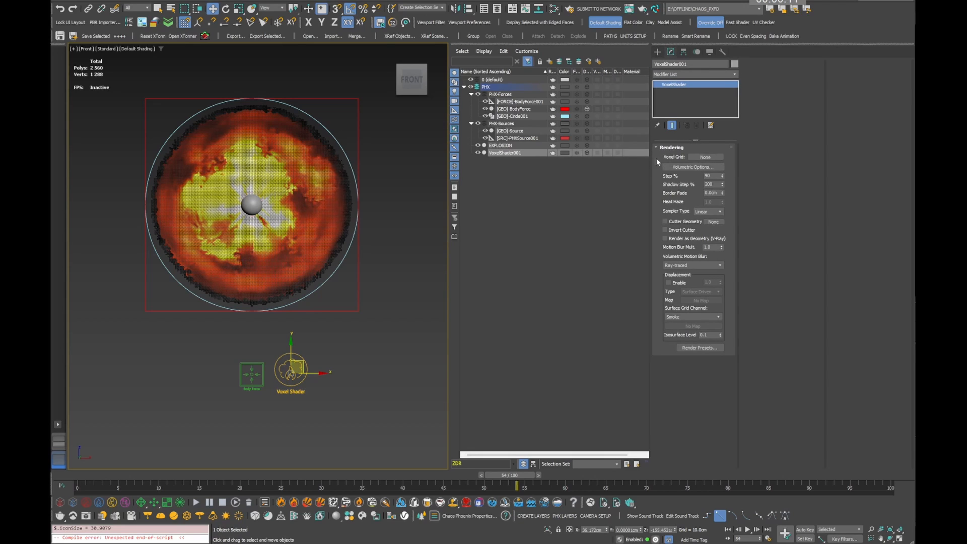
click(710, 158)
click(496, 145)
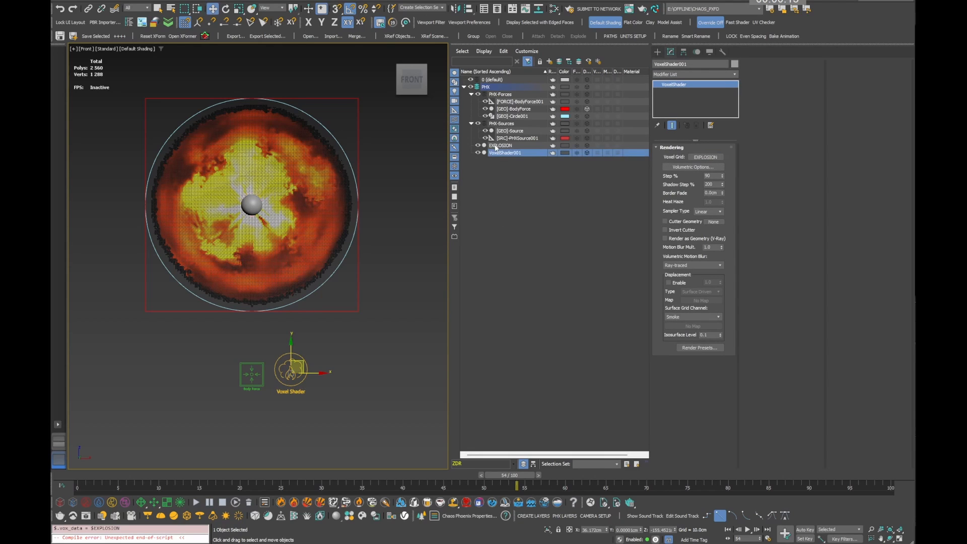
Step: Rename the voxel shader as EXPLOSION SHADER and save the scene
click(524, 156)
text(EXPLOSION SHADER)
key(Return)
key(ctrl+s)
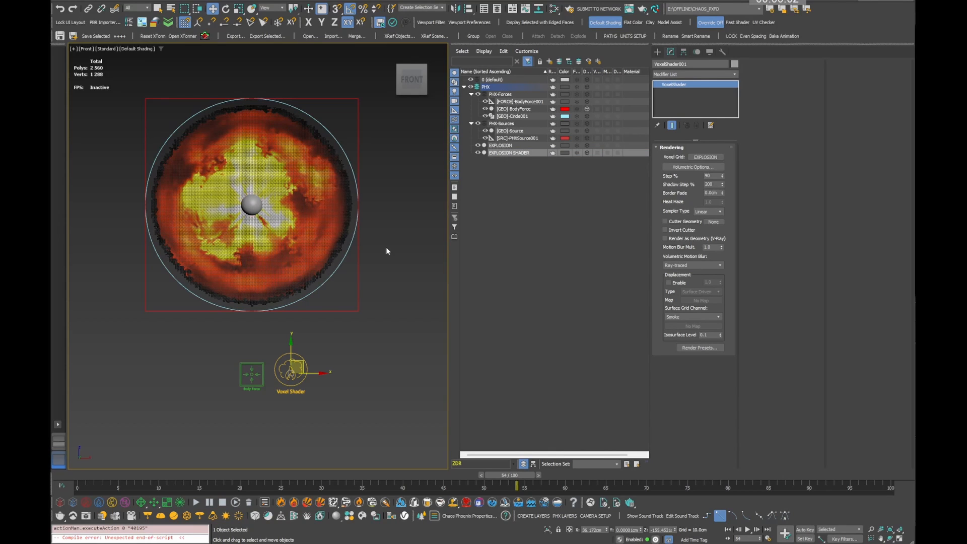
Step: Choose environment.max from the UnderwaterExplosion_TUT folder as the file to merge into the scene
middle_drag(325, 235, 297, 222)
key(p)
scroll(290, 216, down, 5)
click(357, 36)
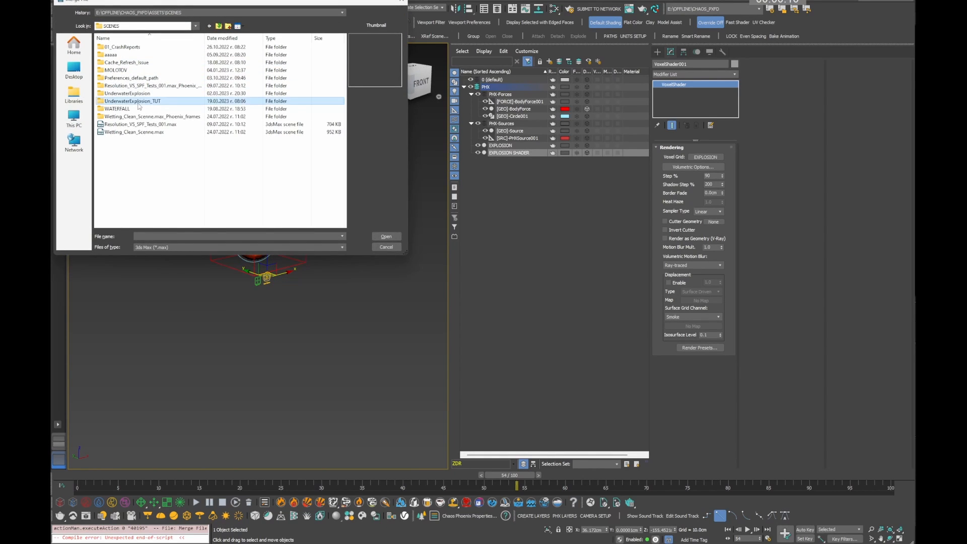
double_click(110, 101)
click(109, 125)
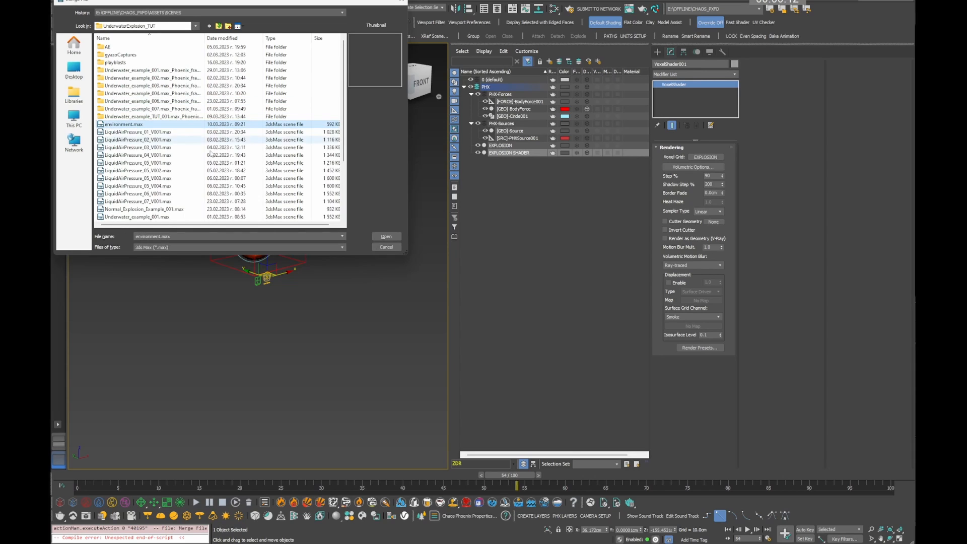
click(386, 237)
Step: Merge all listed objects of environment.max into the scene, including its render settings
drag(459, 168, 431, 160)
click(399, 191)
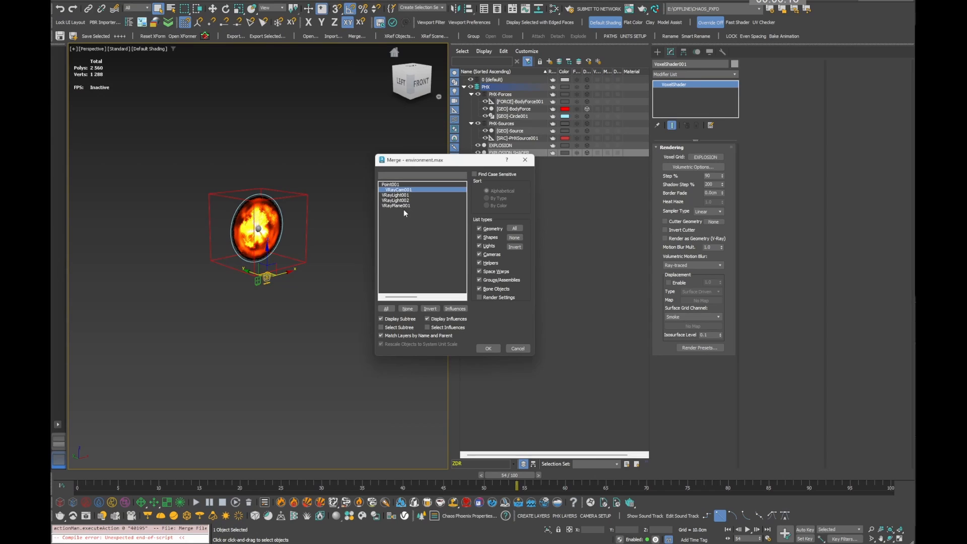
click(403, 206)
click(398, 185)
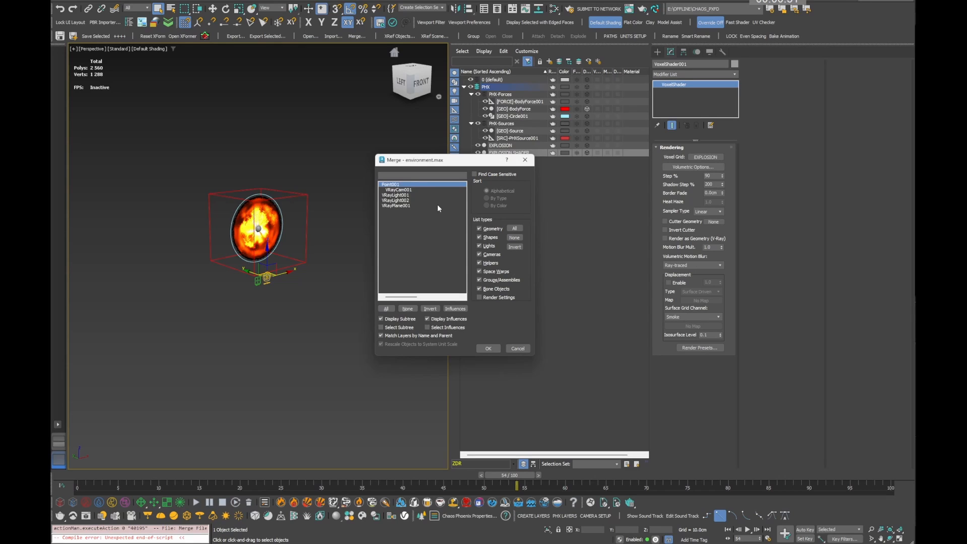
click(490, 297)
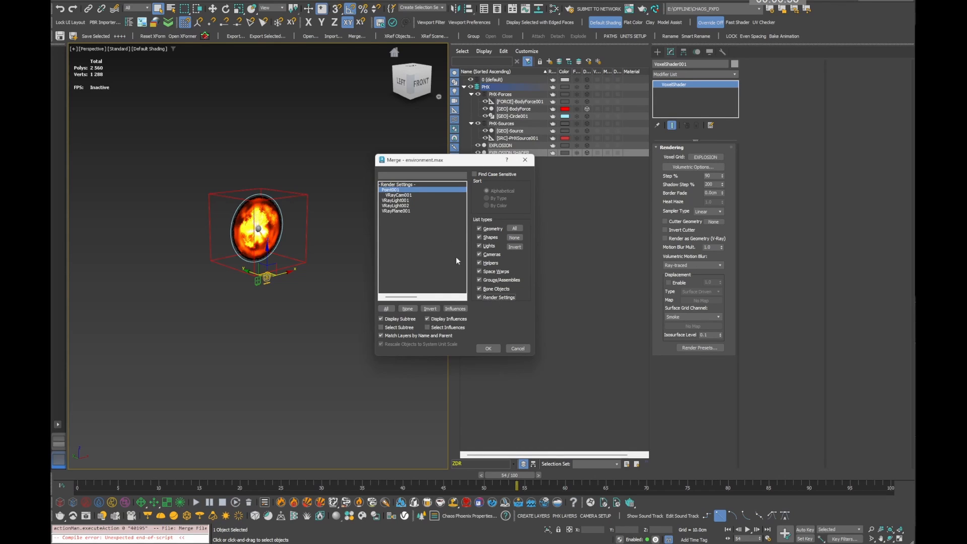
click(401, 211)
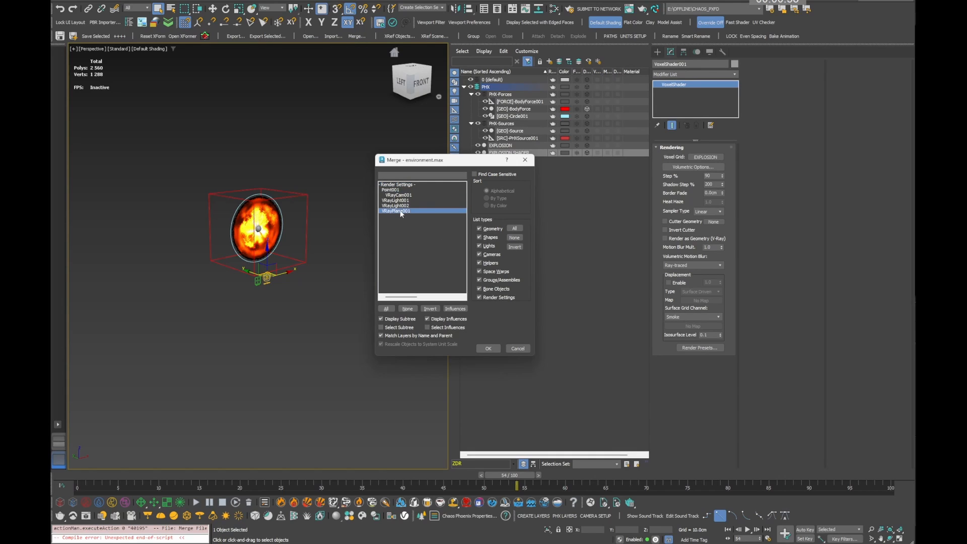
click(384, 308)
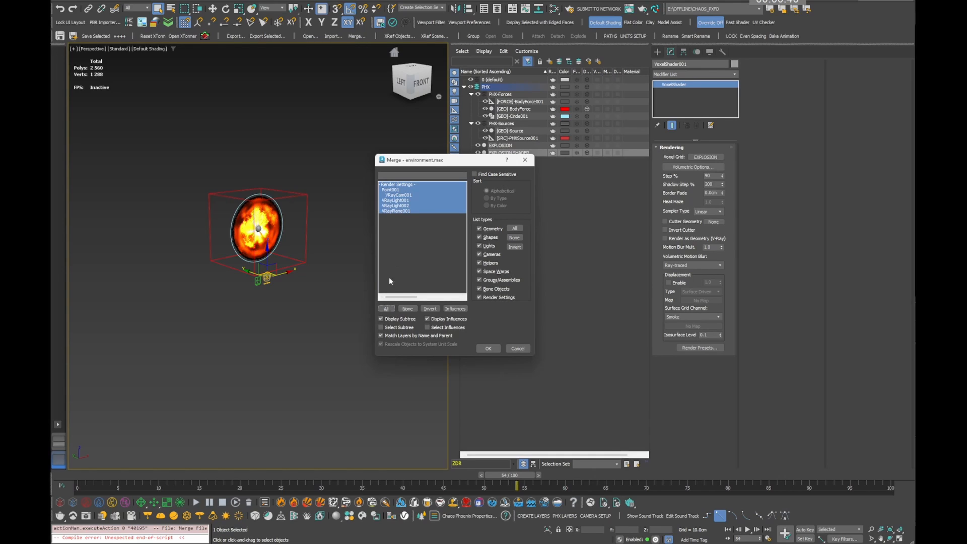
click(401, 228)
shift+click(403, 195)
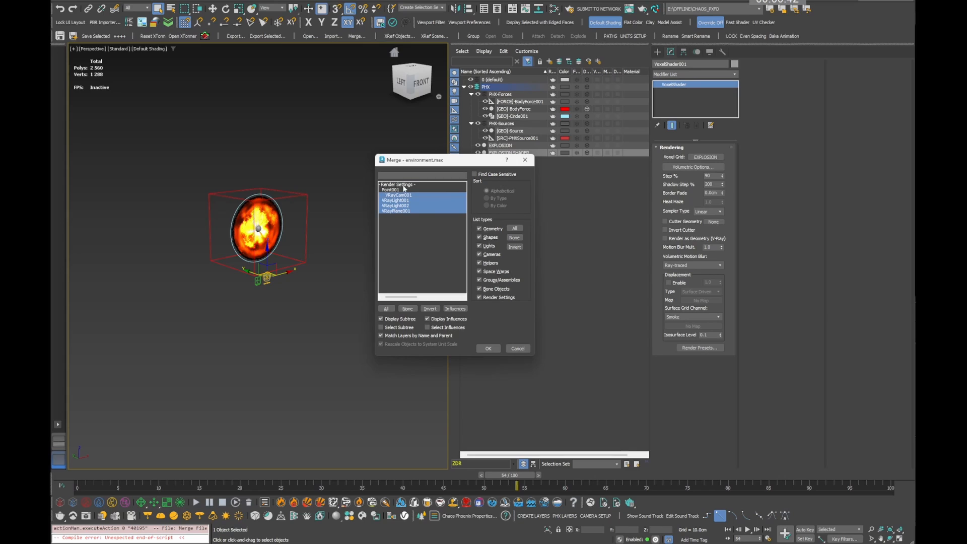
shift+click(403, 185)
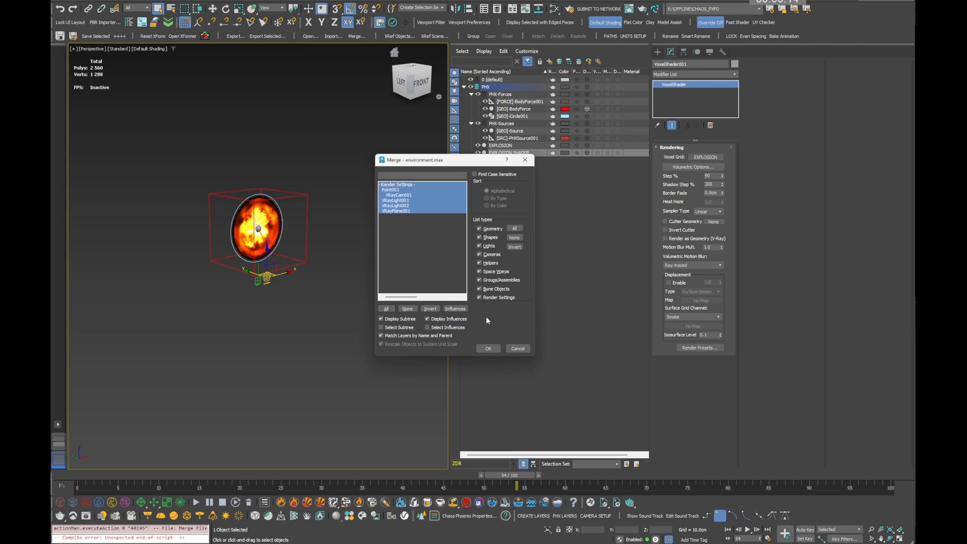
click(489, 348)
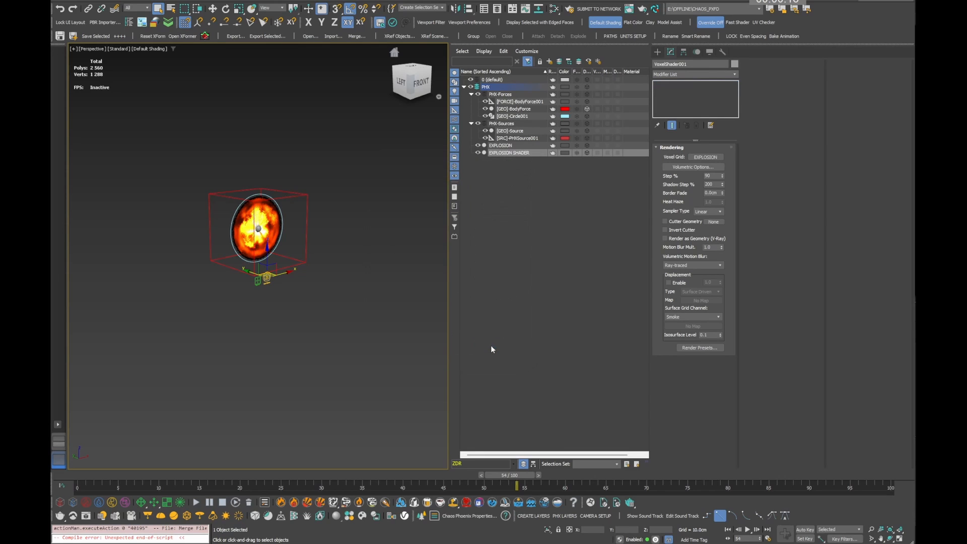
Step: Examine the merged camera, lights and plane around the explosion from several angles and clear the selection
scroll(285, 279, down, 5)
alt+middle_drag(177, 259, 91, 232)
scroll(177, 249, up, 5)
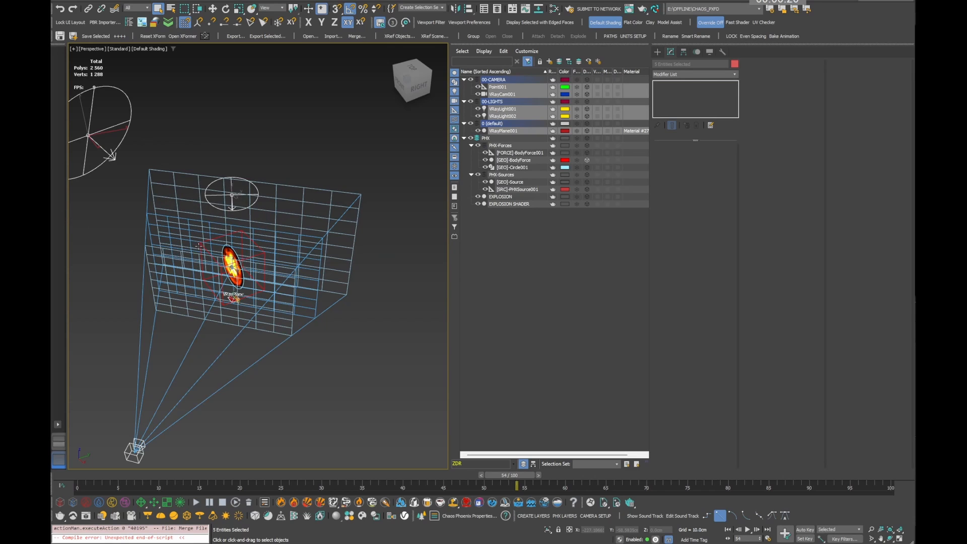
alt+middle_drag(198, 210, 226, 219)
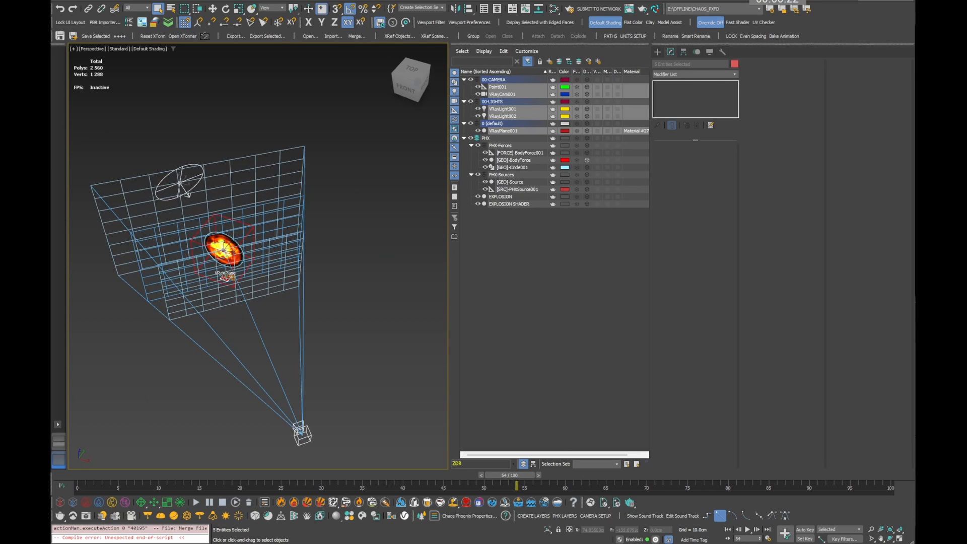
scroll(228, 272, up, 8)
alt+middle_drag(231, 291, 247, 278)
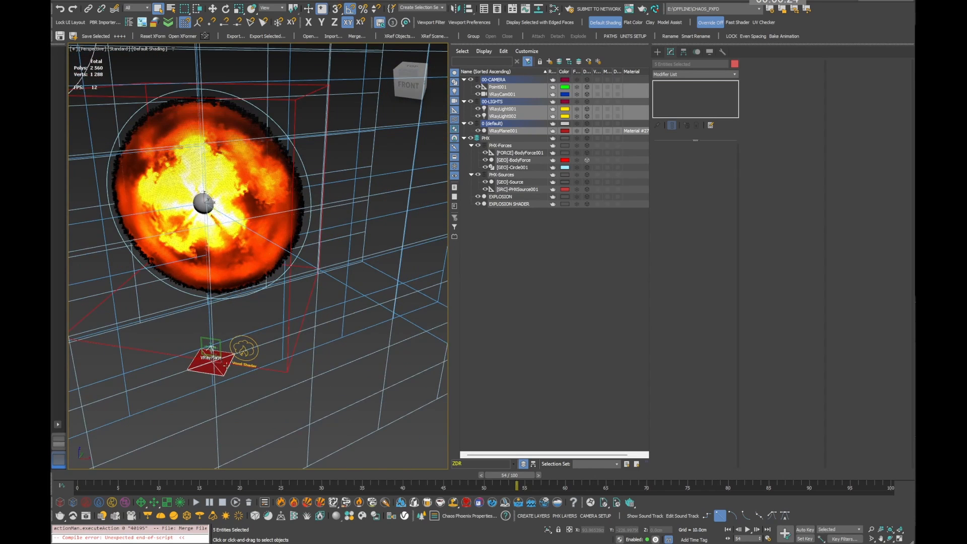
click(262, 408)
alt+middle_drag(211, 366, 224, 343)
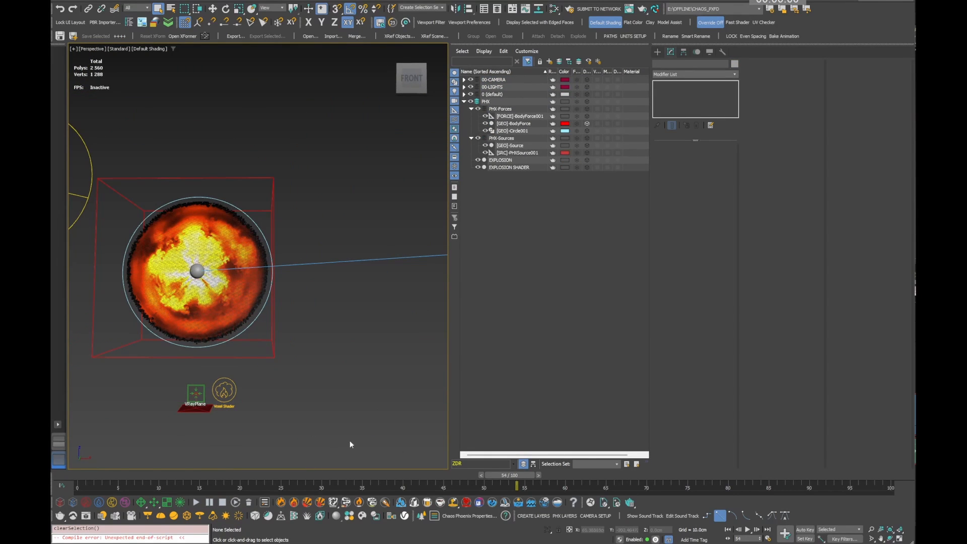
Step: Switch to a three-viewport layout and show the VRayCam001 view with its safe frame in place of the Top view
click(57, 425)
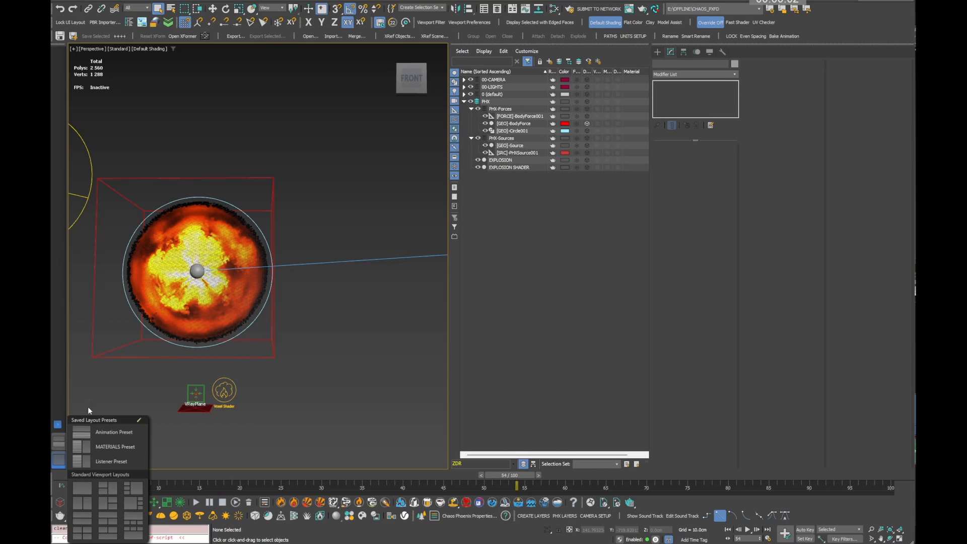
click(106, 532)
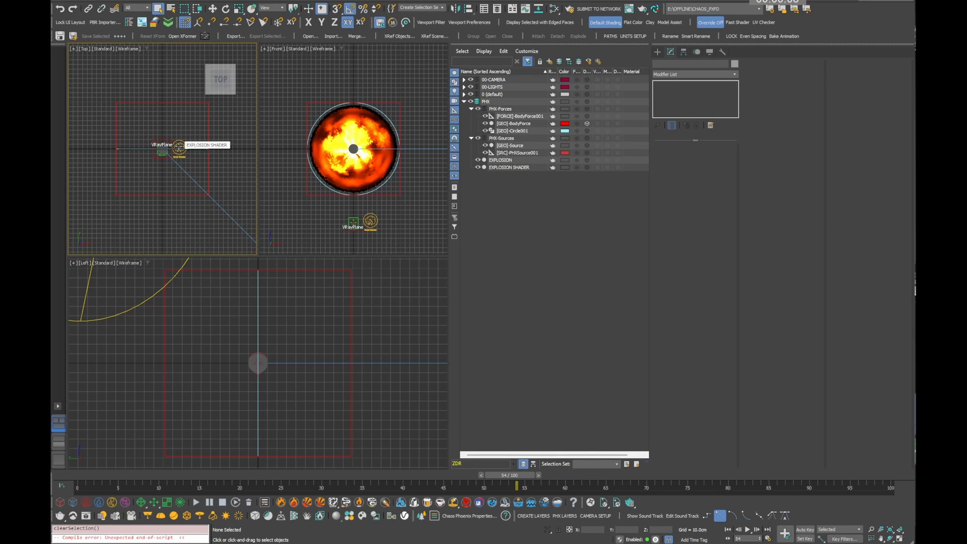
key(c)
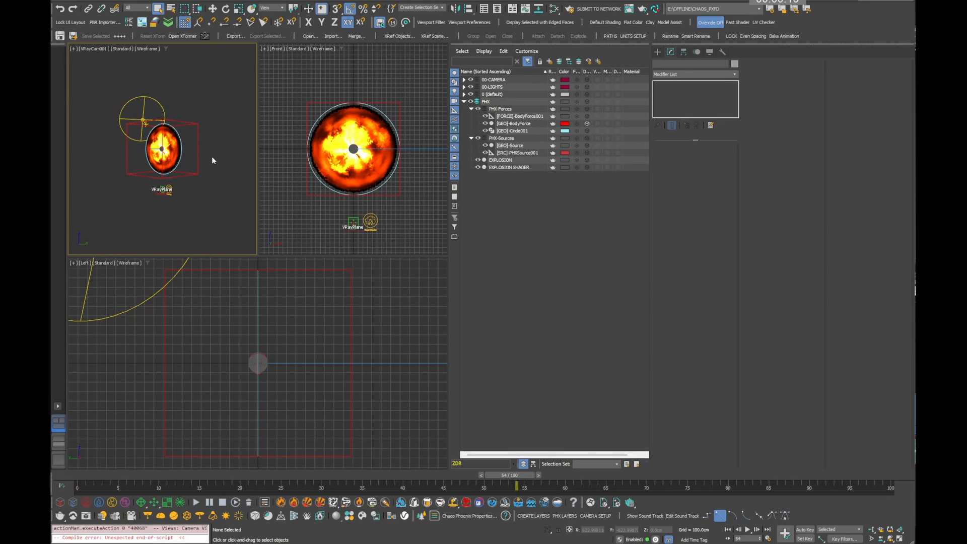
key(shift+f)
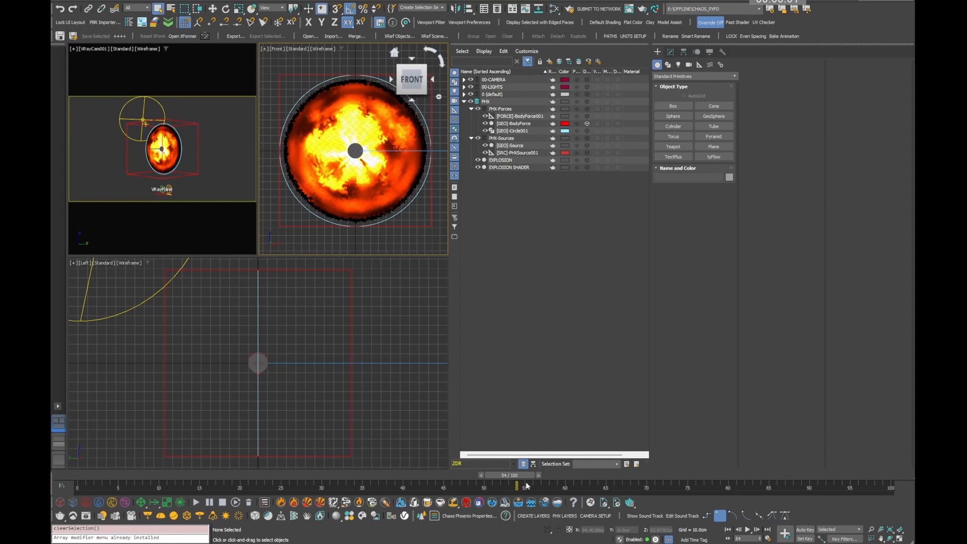
Step: Isolate EXPLOSION SHADER and start an interactive render in the V-Ray Frame Buffer at frame 48
click(86, 515)
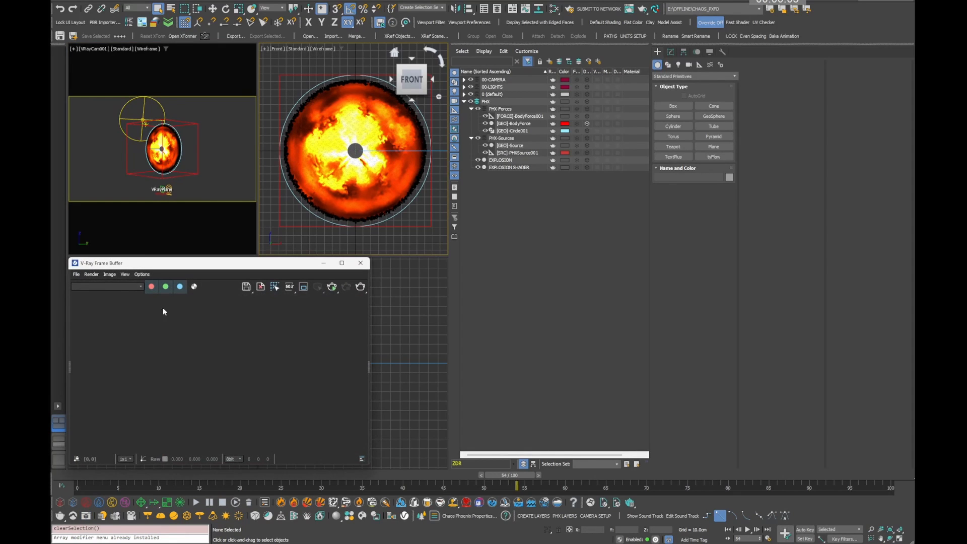
drag(370, 348, 450, 350)
click(526, 168)
key(alt+q)
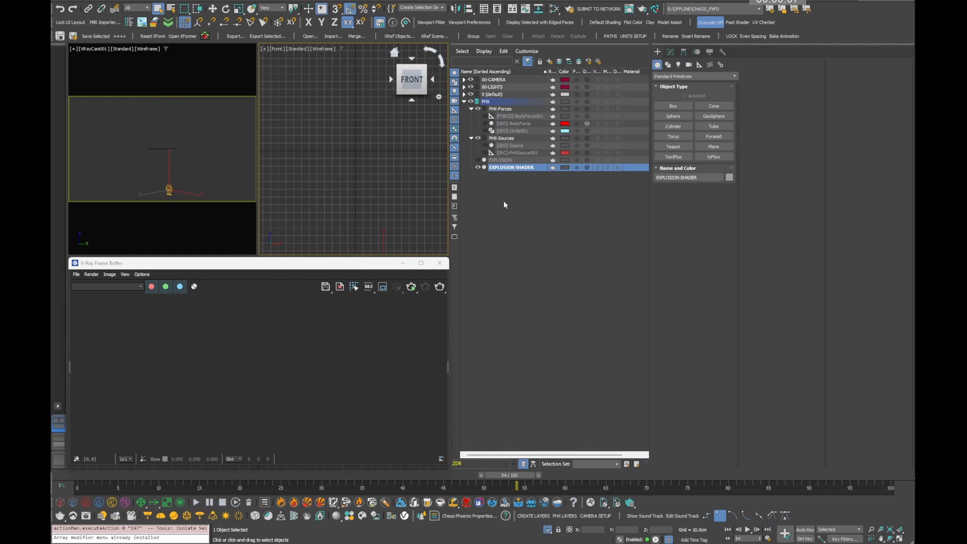
click(411, 287)
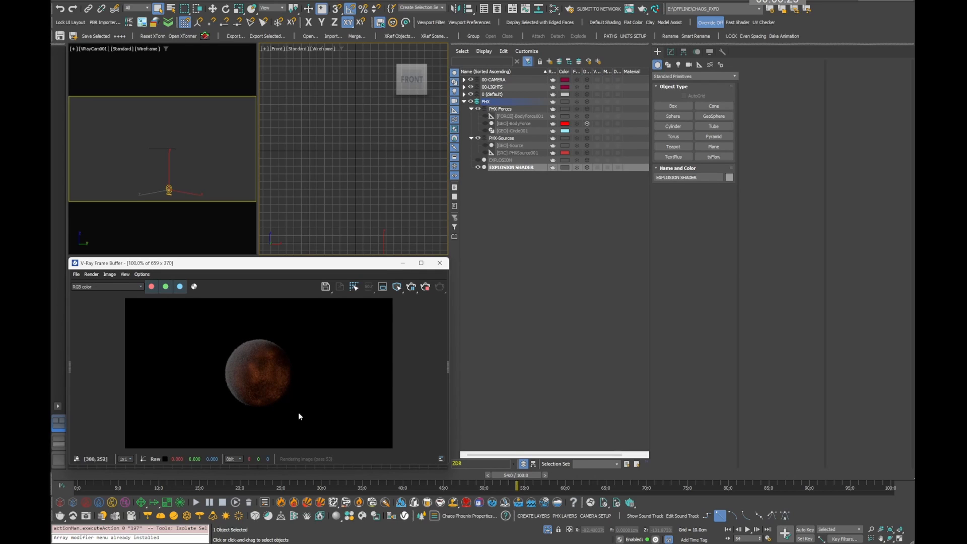
drag(92, 473, 486, 475)
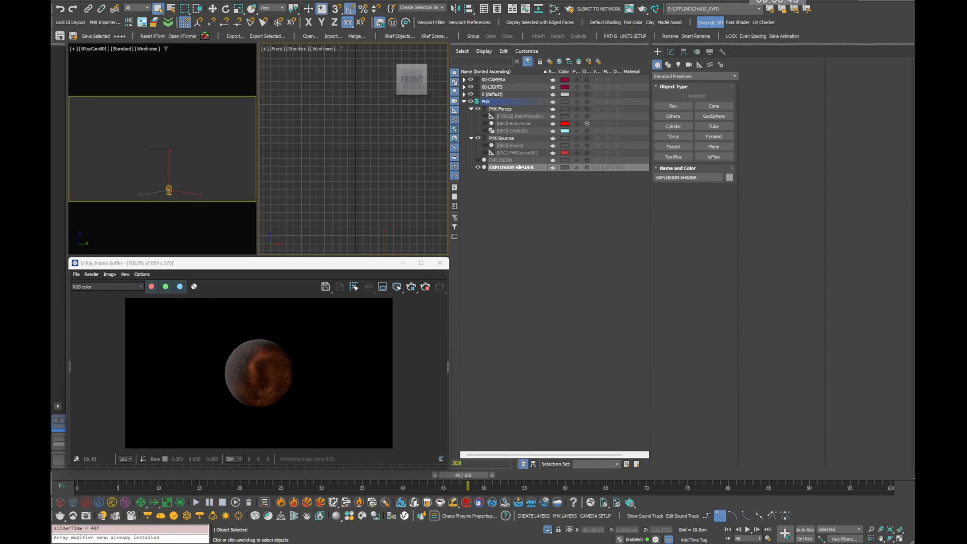
Step: Open the volumetric render settings of EXPLOSION SHADER and expand its Fire settings
click(670, 52)
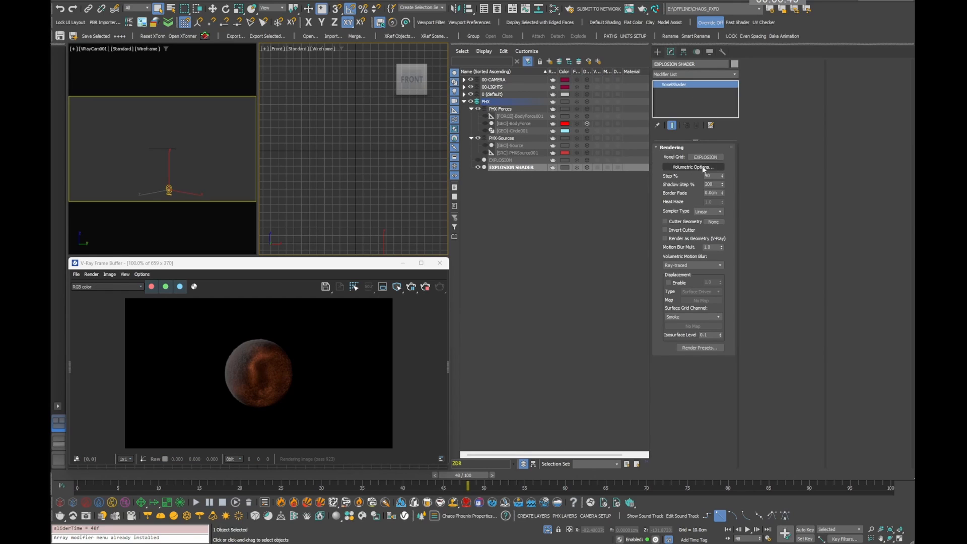
click(696, 168)
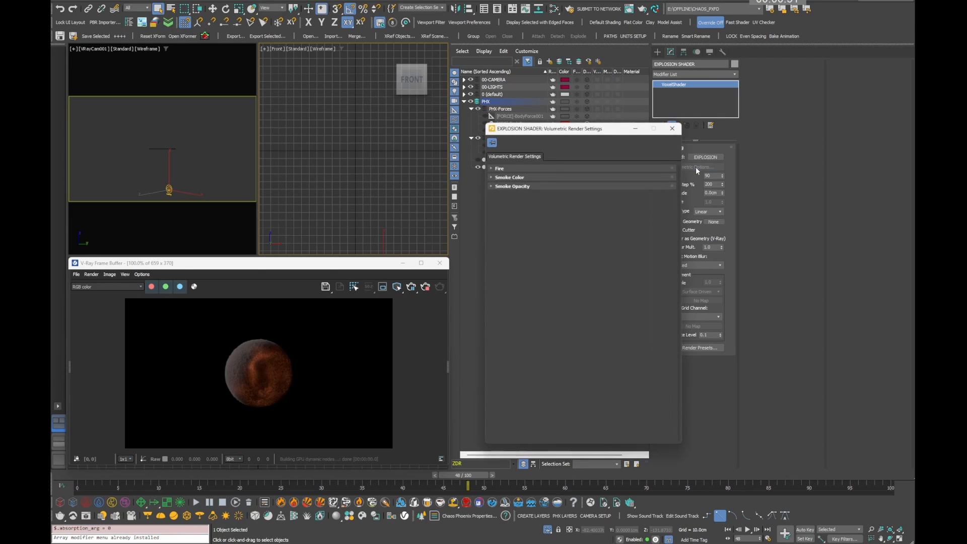
click(674, 128)
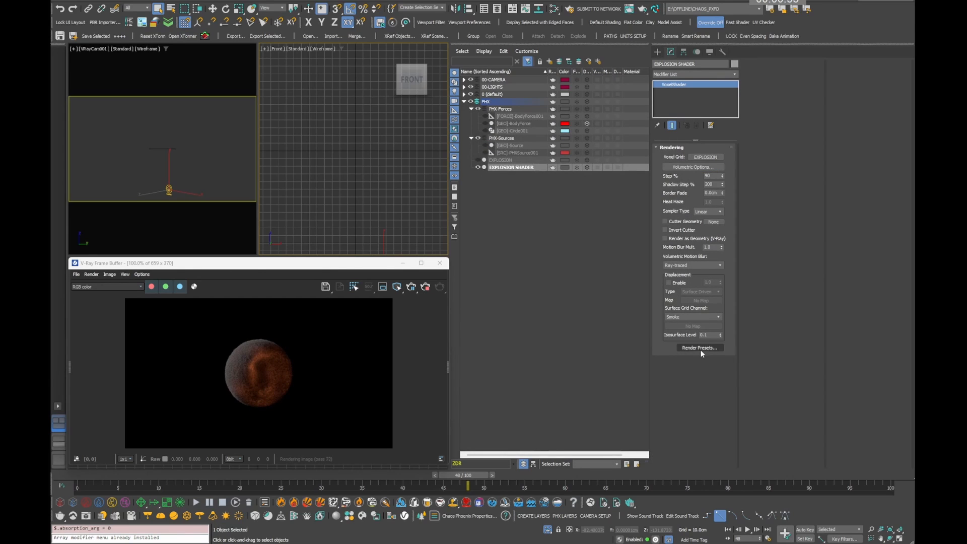
click(693, 167)
click(527, 169)
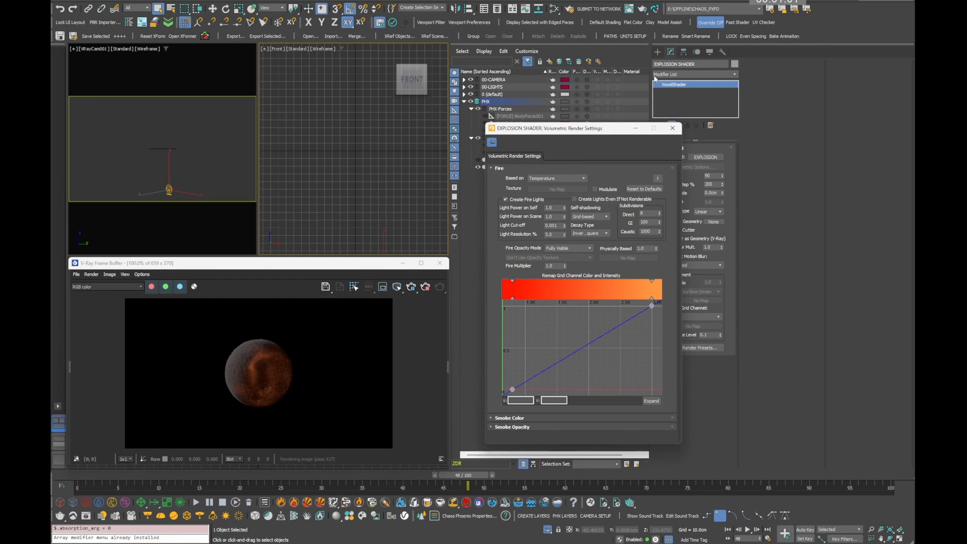
Step: Check the frame buffer's render log and turn off Create Fire Lights for the explosion shader
click(446, 366)
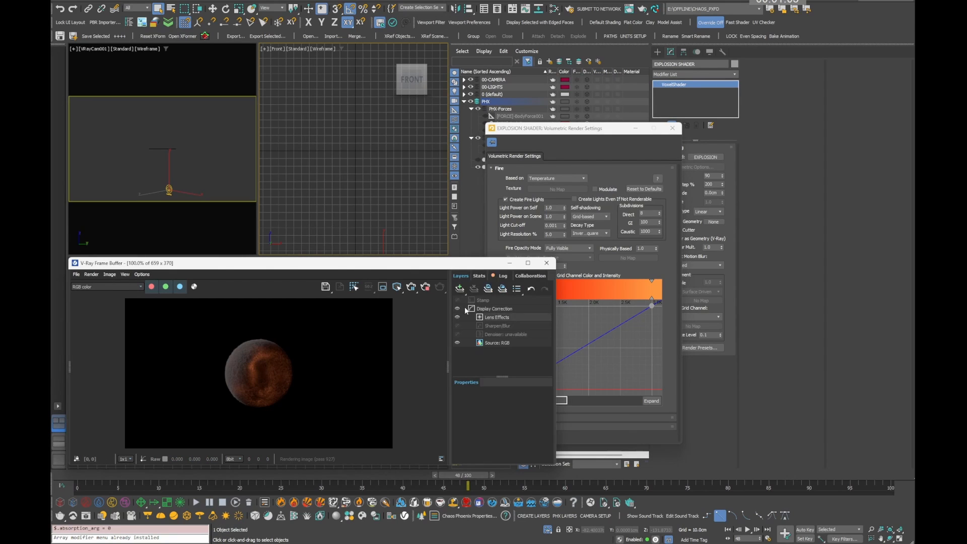
click(501, 276)
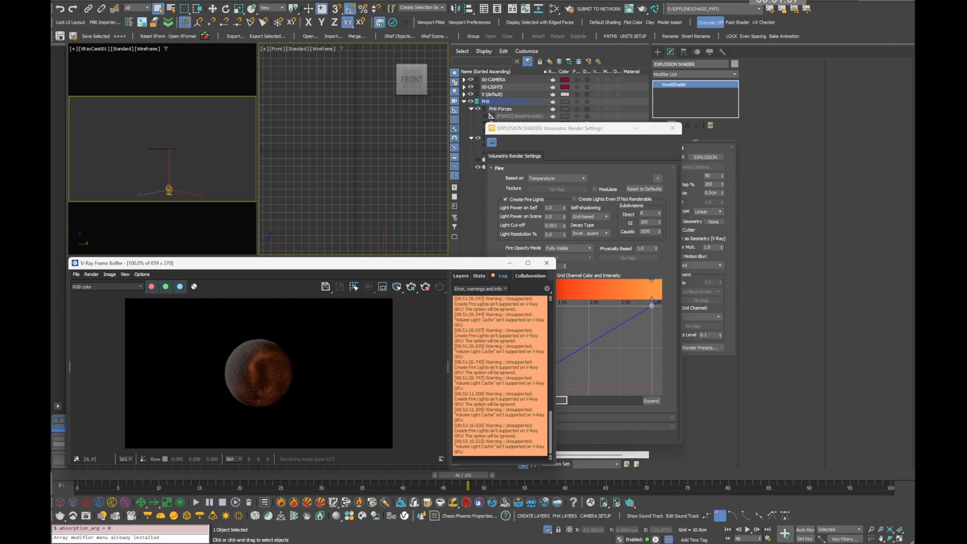
click(537, 200)
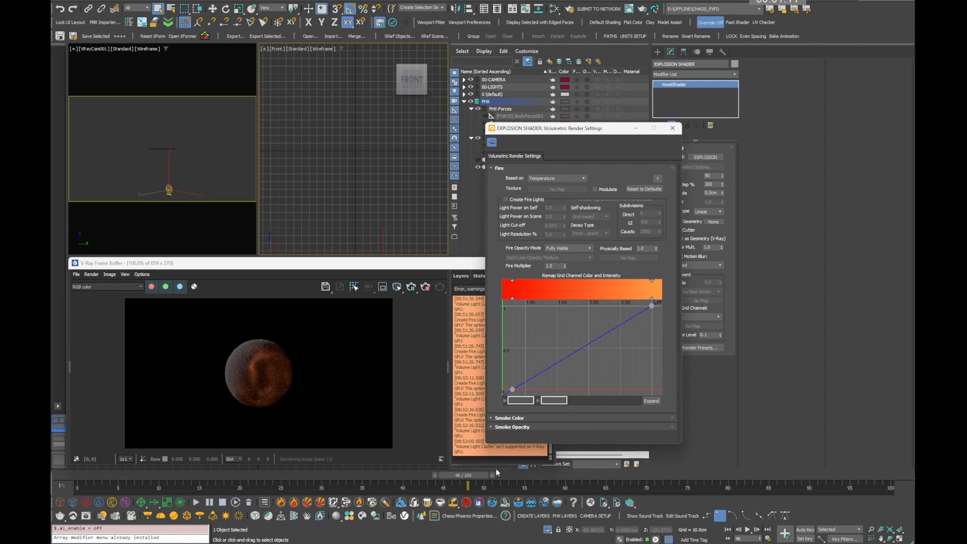
Step: Turn off Volume Light Cache in the shader's Smoke Color settings and clear the render log
click(511, 427)
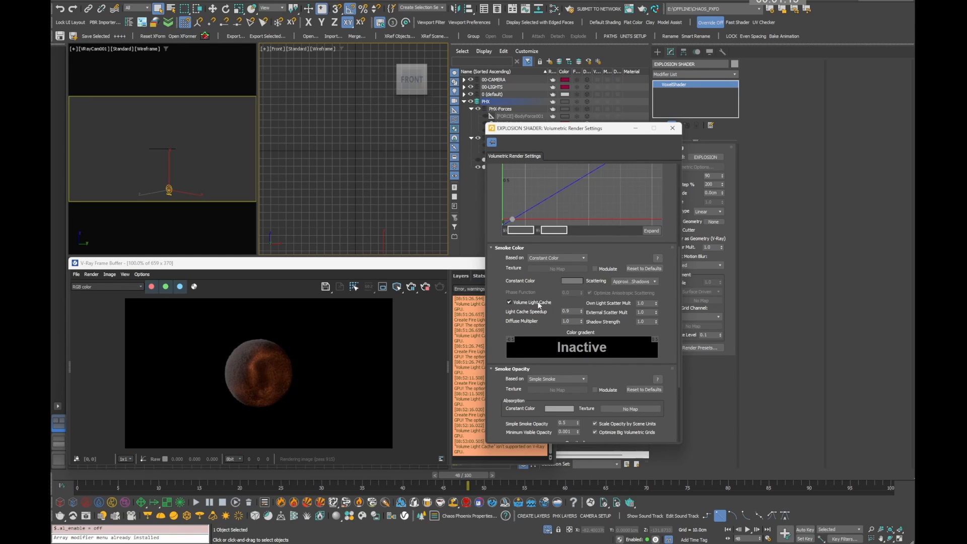
click(537, 302)
click(461, 265)
right_click(487, 338)
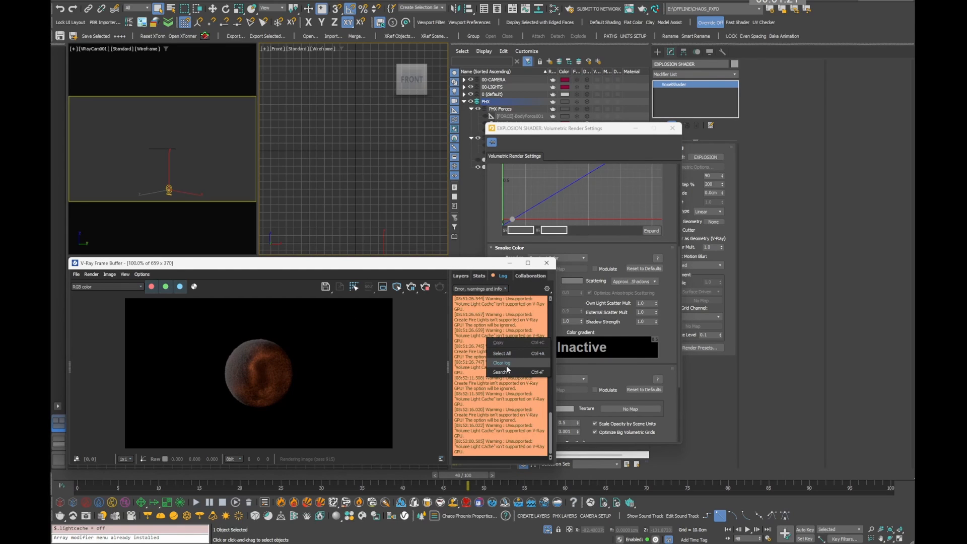
click(508, 366)
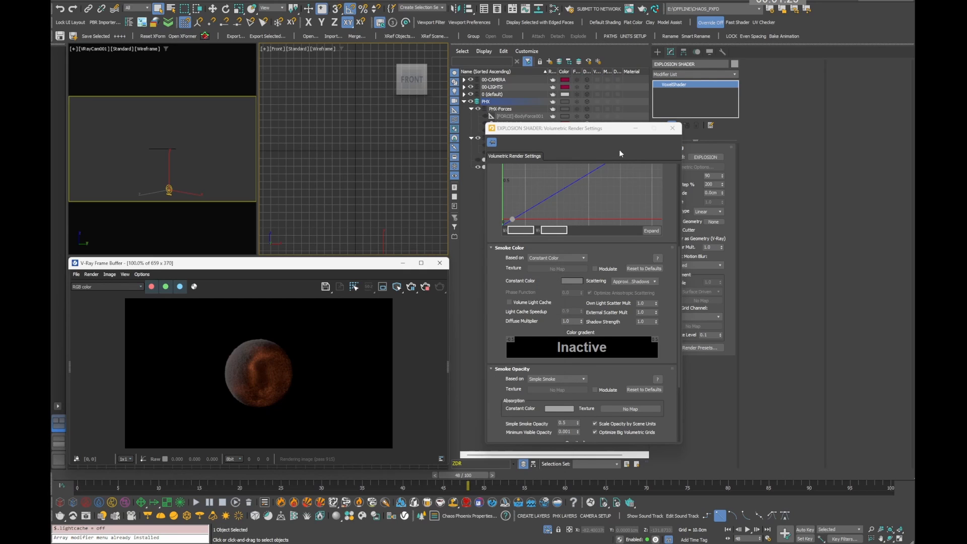
Step: Base Smoke Opacity on Smoke and shape its curve with a near-zero point at about 0.5 and a high point at about 0.77, 0.89
scroll(551, 389, down, 3)
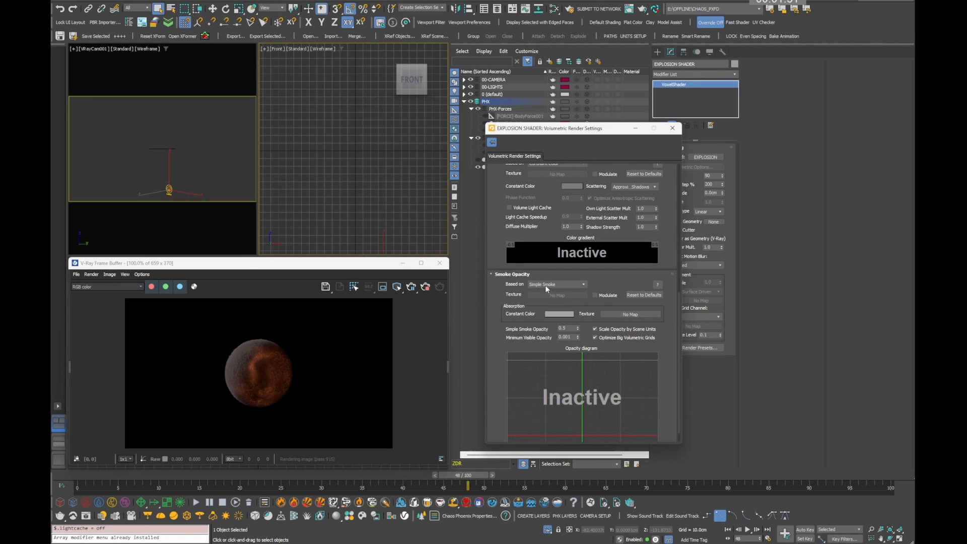
click(550, 285)
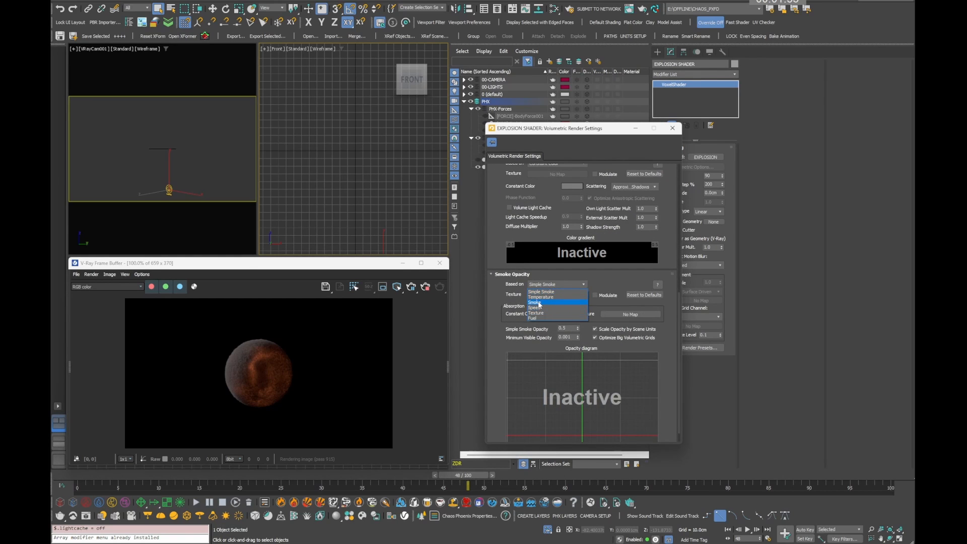
click(538, 301)
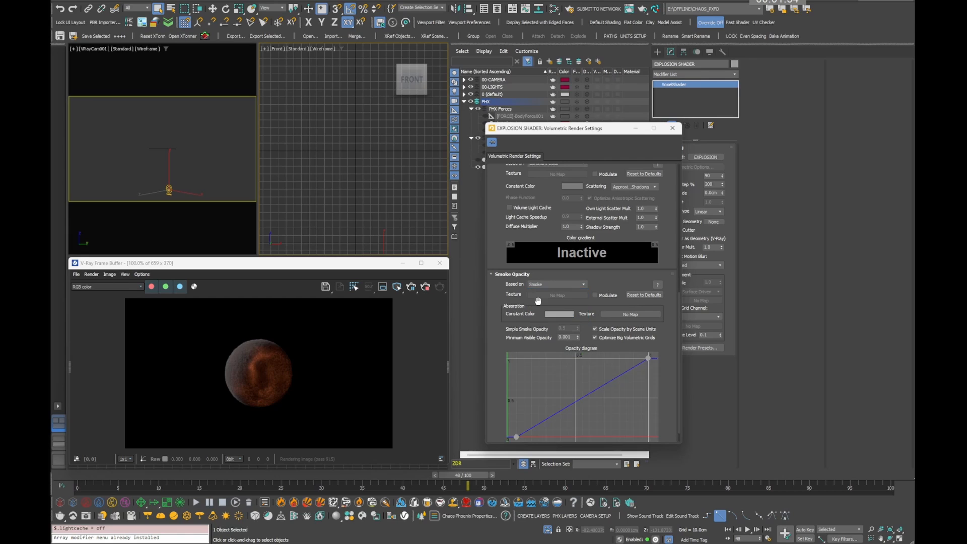
click(558, 412)
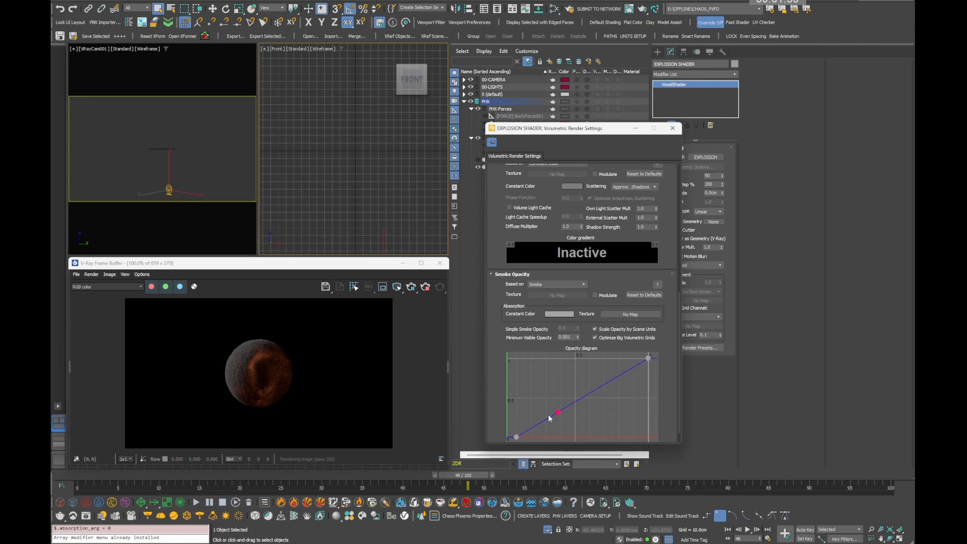
drag(558, 413, 577, 433)
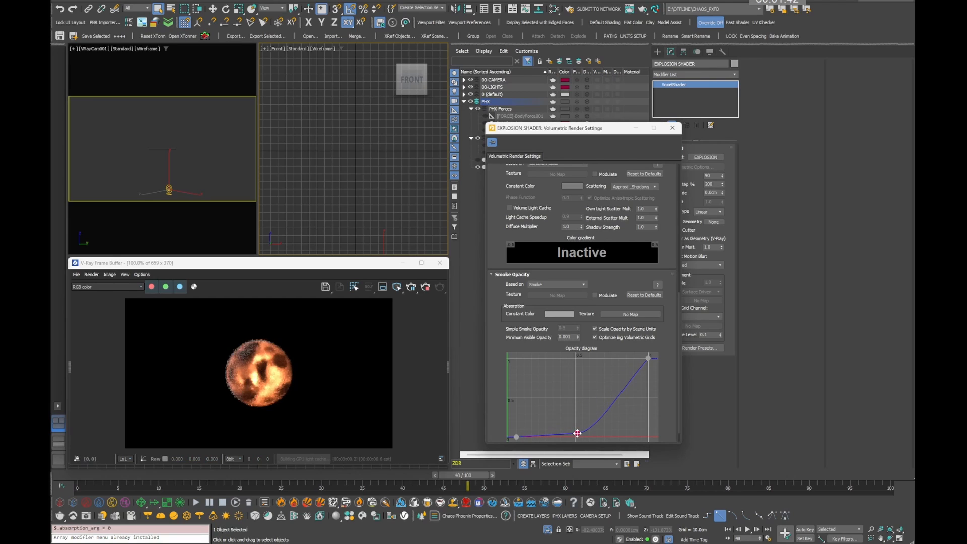
click(624, 387)
drag(619, 374, 615, 367)
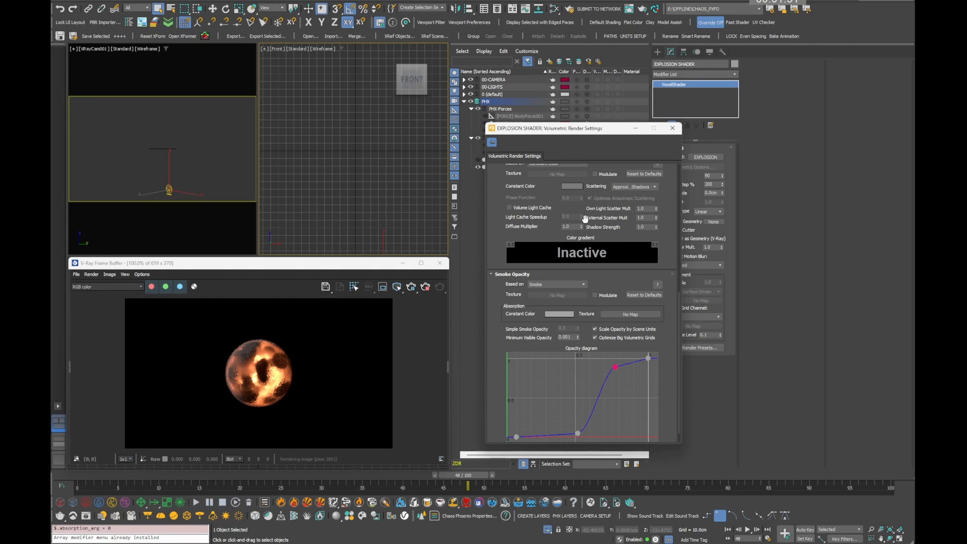
Step: Darken the smoke's constant color and brighten the smoke opacity's absorption color to a lighter gray
click(572, 186)
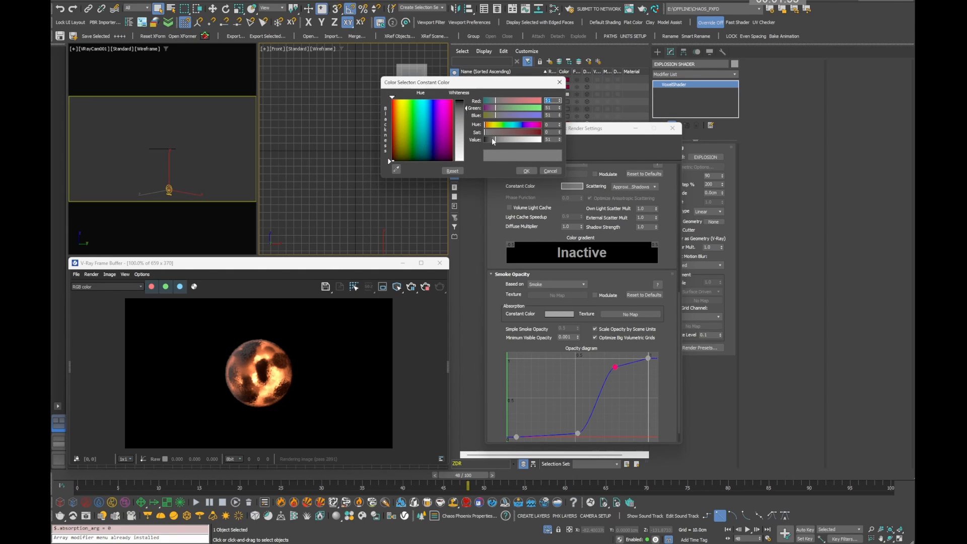
drag(492, 139, 519, 139)
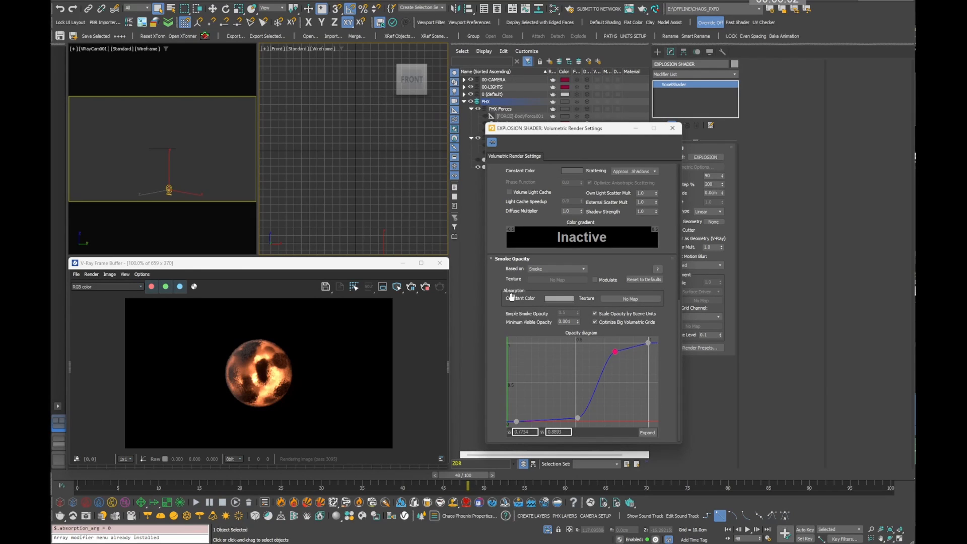
click(548, 299)
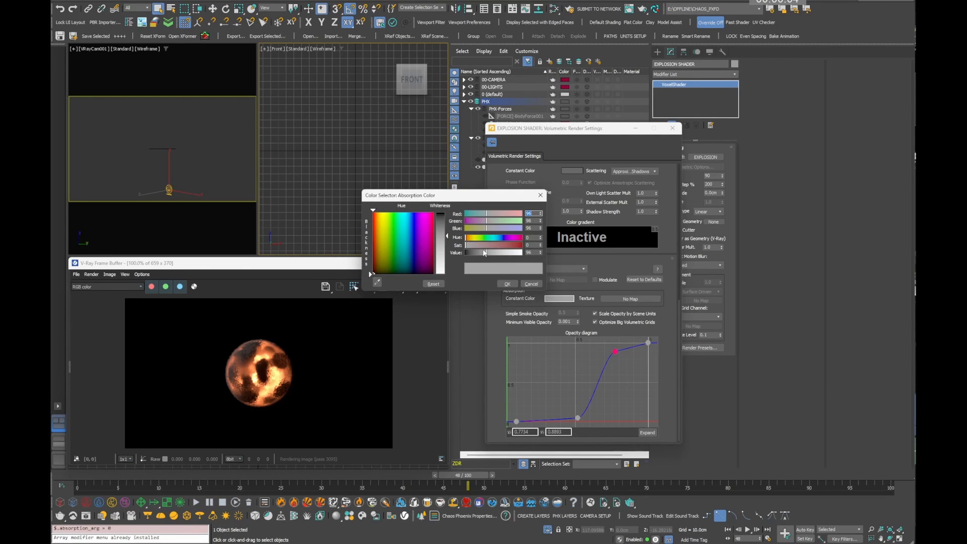
drag(484, 252, 467, 253)
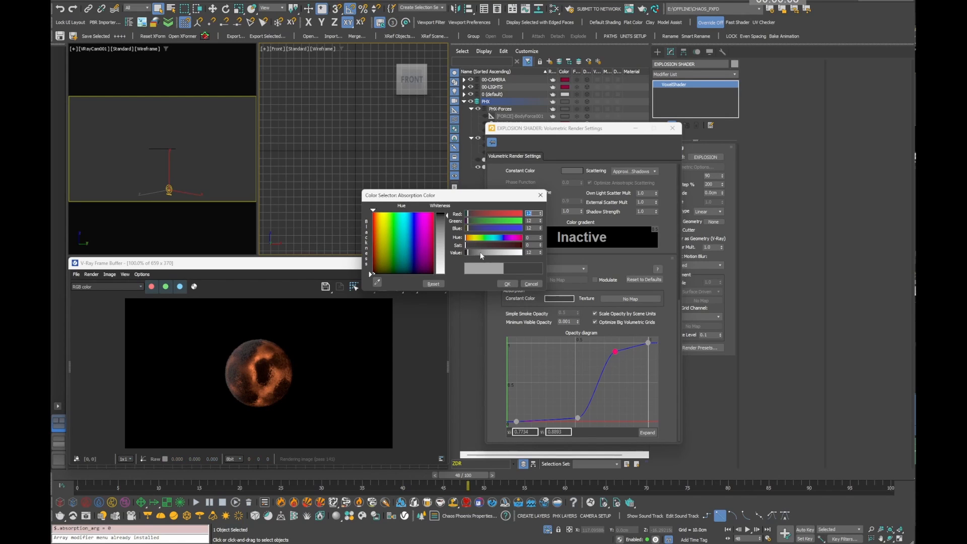
drag(481, 255, 510, 252)
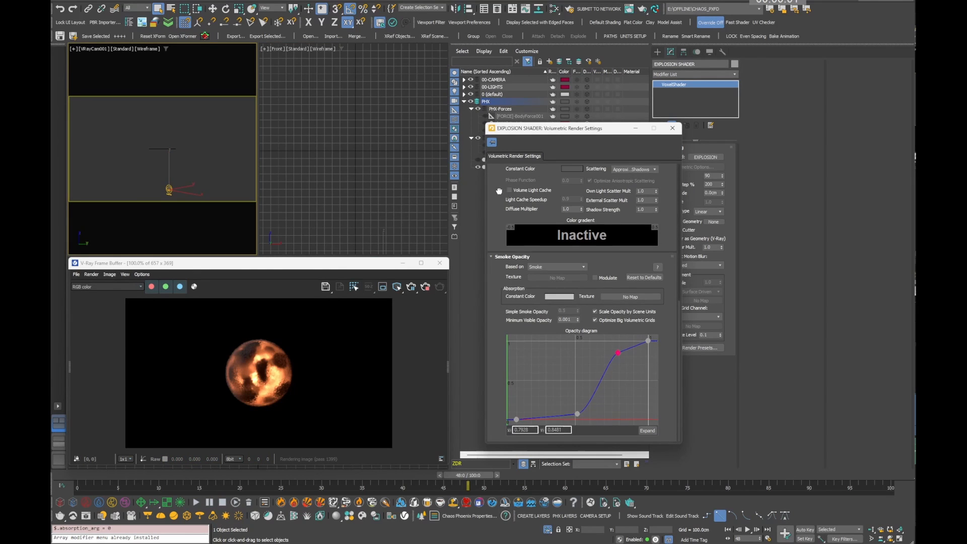
Step: Add a point to the Fire intensity curve and lower it to about 0.12 at a temperature of about 1640
drag(498, 191, 508, 383)
drag(501, 218, 500, 244)
click(558, 348)
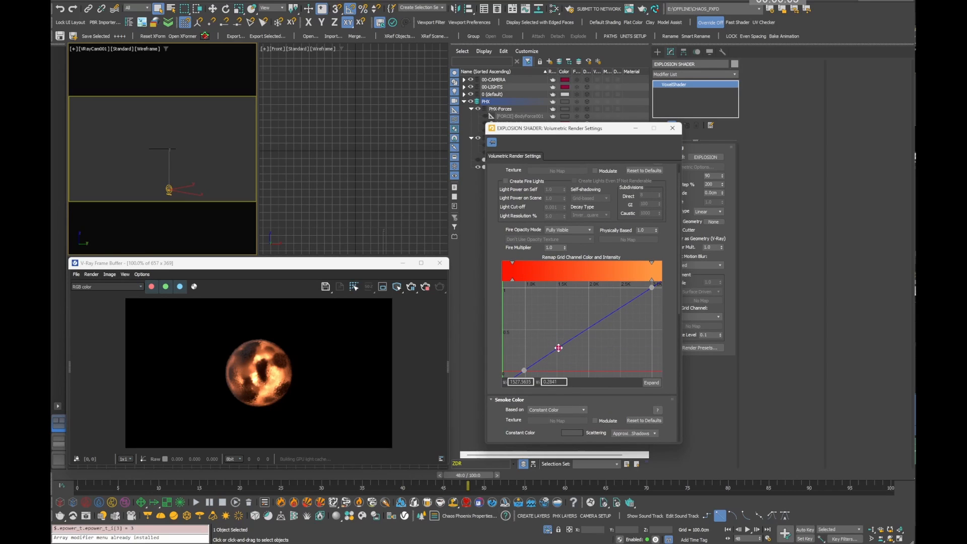
drag(558, 347, 565, 361)
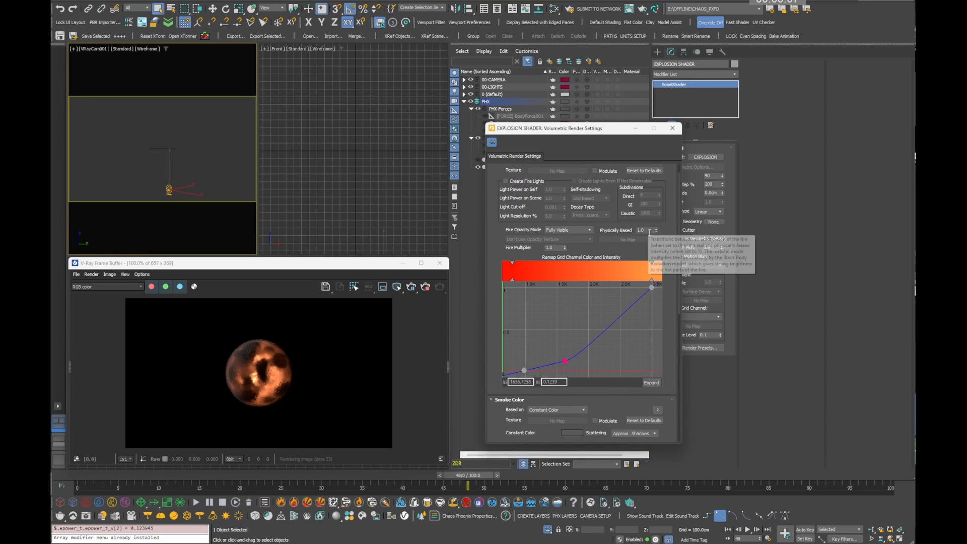
Step: Set the fire's Physically Based value to 0.1 and its Fire Multiplier to 20
drag(647, 231, 617, 232)
text(.2)
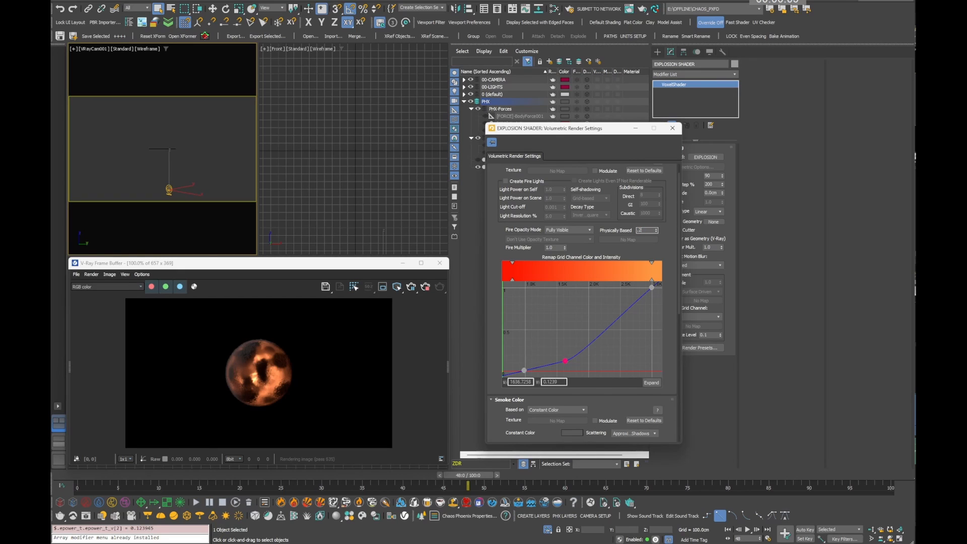
key(Tab)
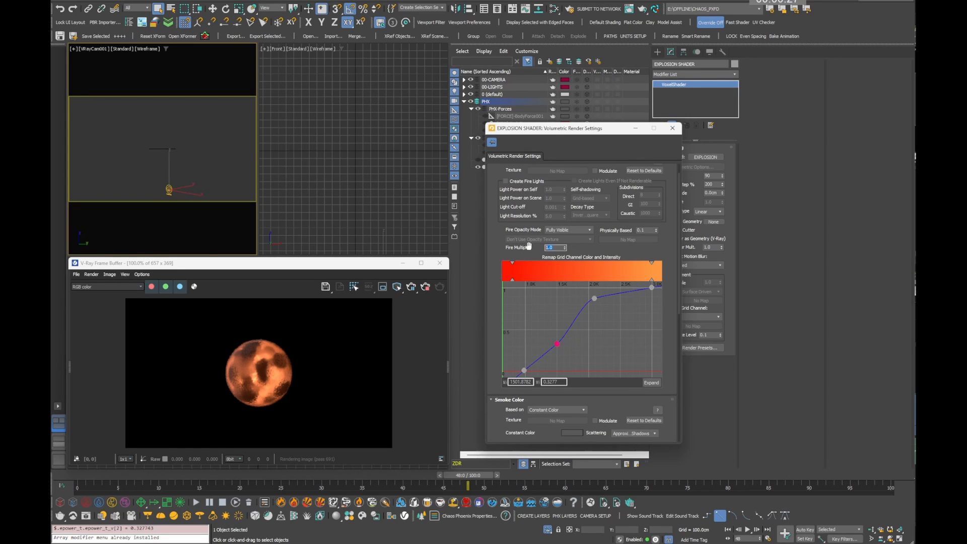
text(20)
key(Return)
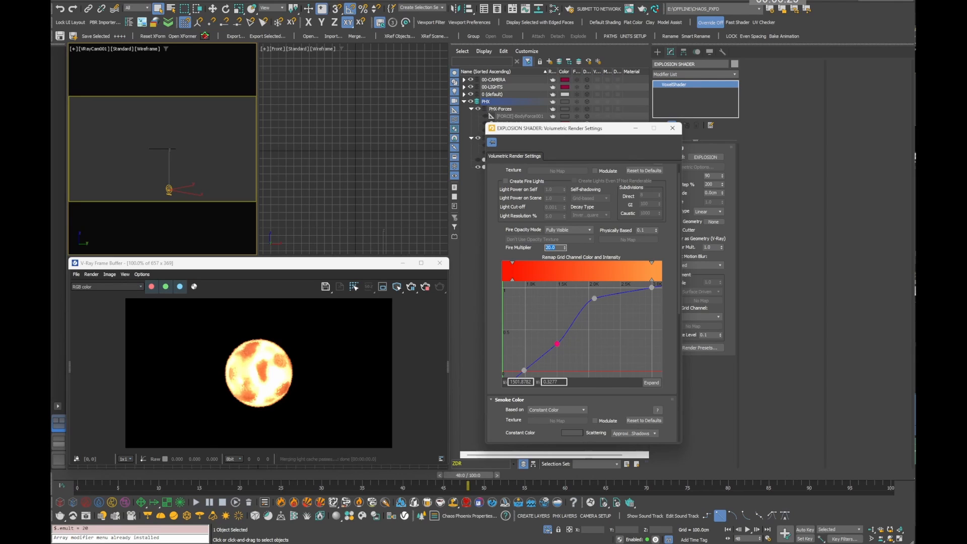
click(556, 344)
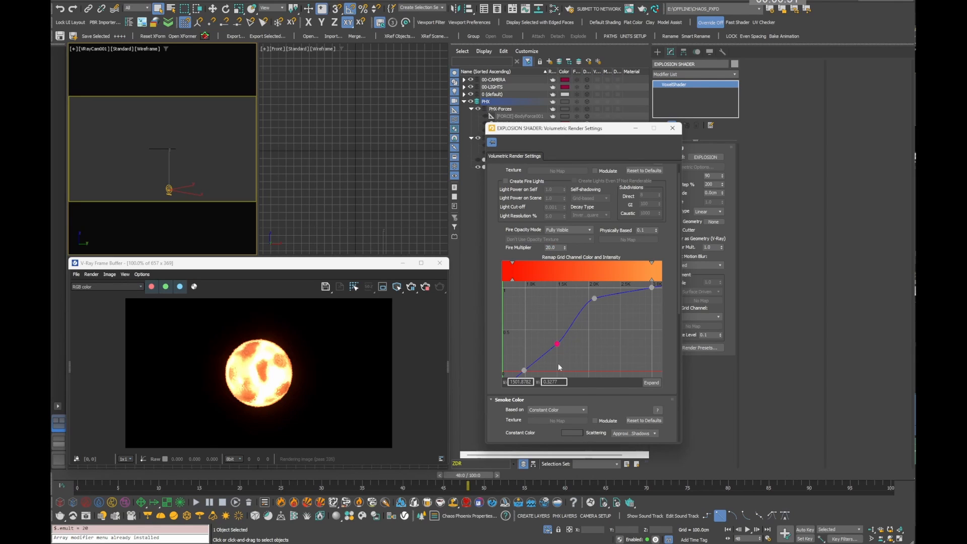
Step: Delete the Fire intensity curve's middle point and move its low point to about 1405, 0.012
key(Delete)
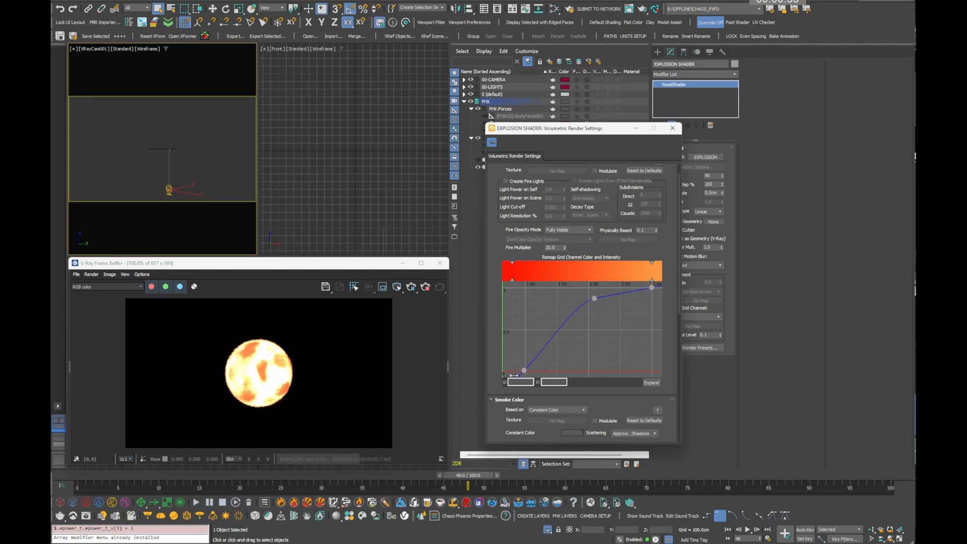
click(528, 372)
drag(530, 371, 551, 370)
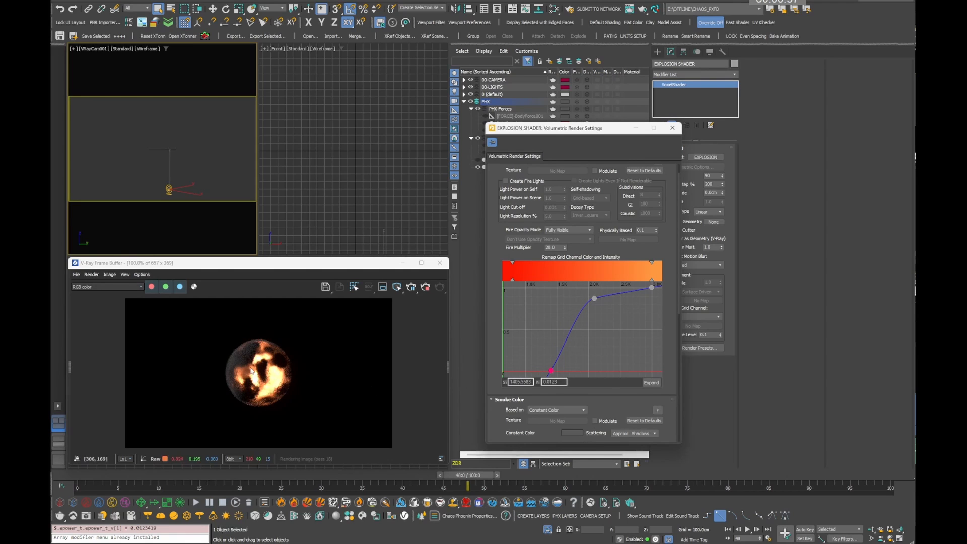
scroll(254, 379, up, 2)
scroll(232, 397, down, 1)
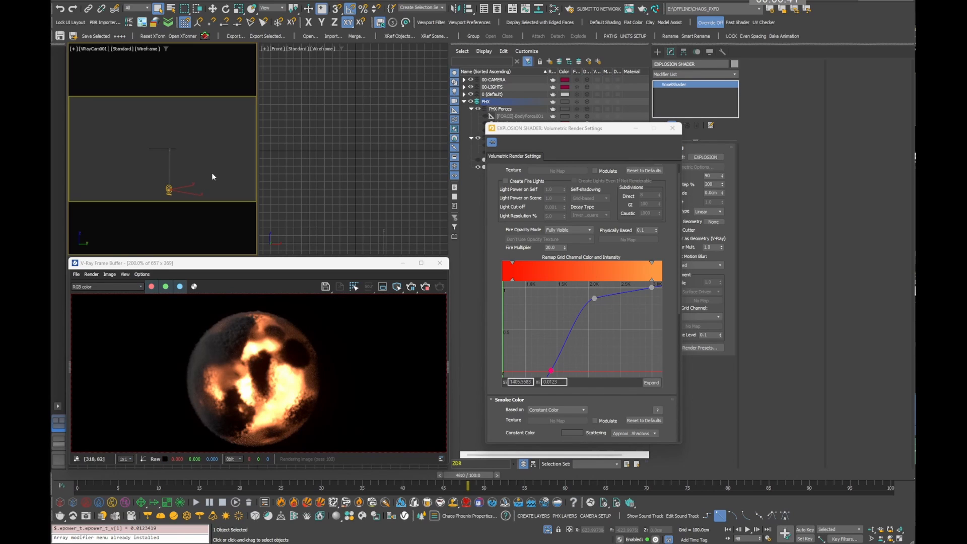
Step: Orbit the render camera to another angle and move the smoke opacity curve's lower-middle point to about 0.40, 0.21
key(ctrl+r)
drag(166, 162, 120, 172)
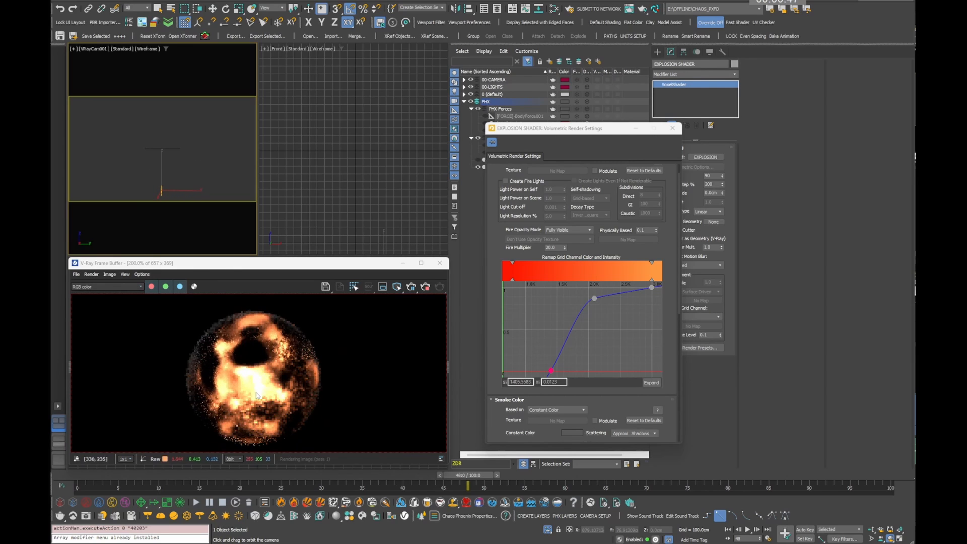
scroll(514, 403, down, 5)
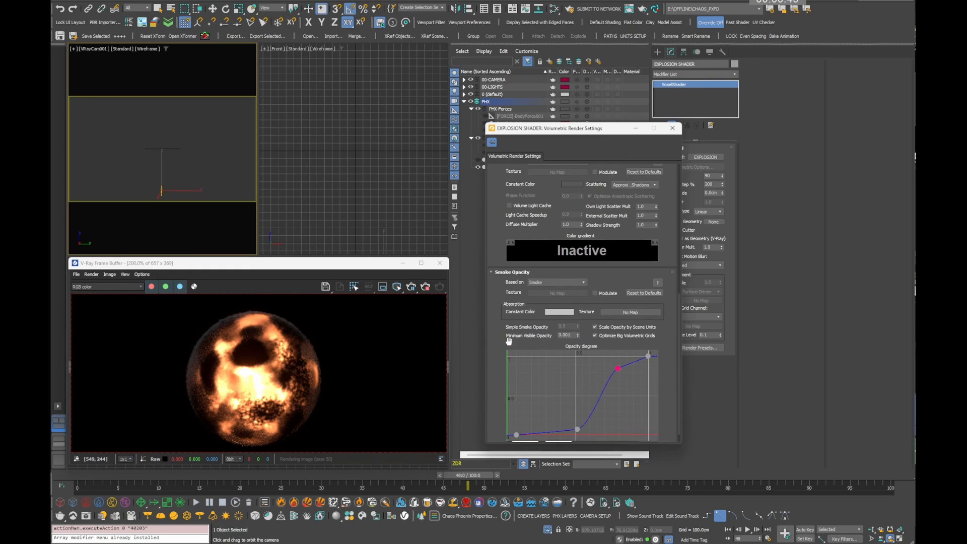
scroll(509, 341, down, 1)
drag(577, 414, 561, 403)
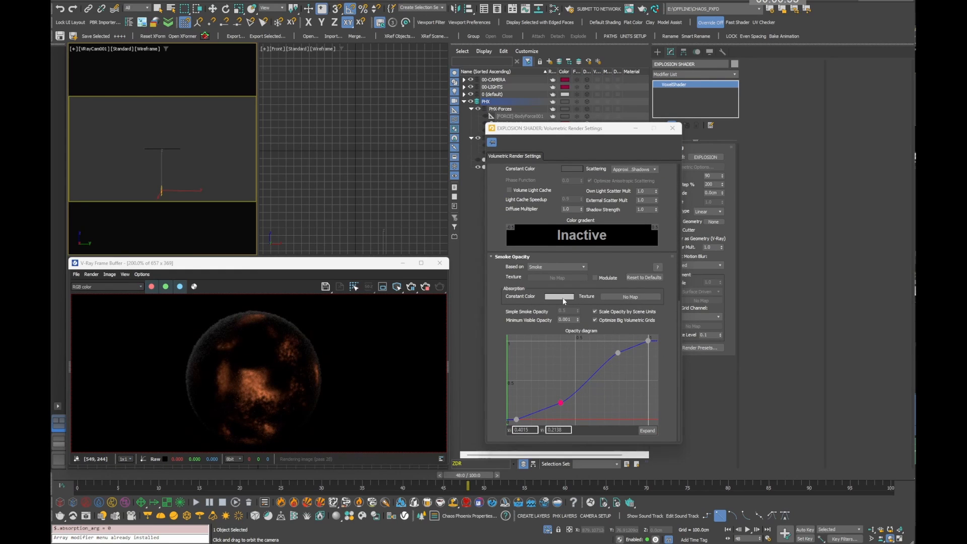
Step: Brighten the smoke opacity's constant absorption color to a gray value of 203
click(563, 296)
drag(506, 253, 522, 255)
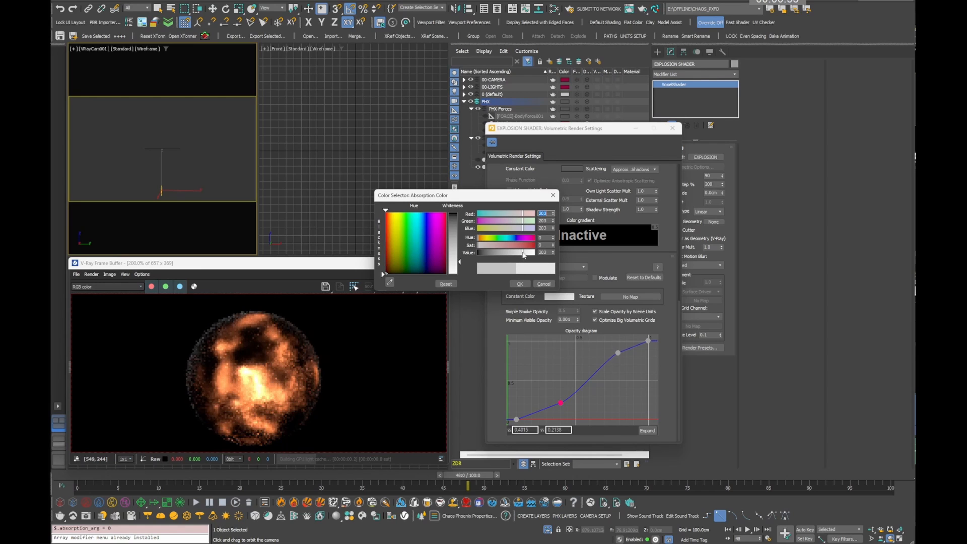
click(520, 284)
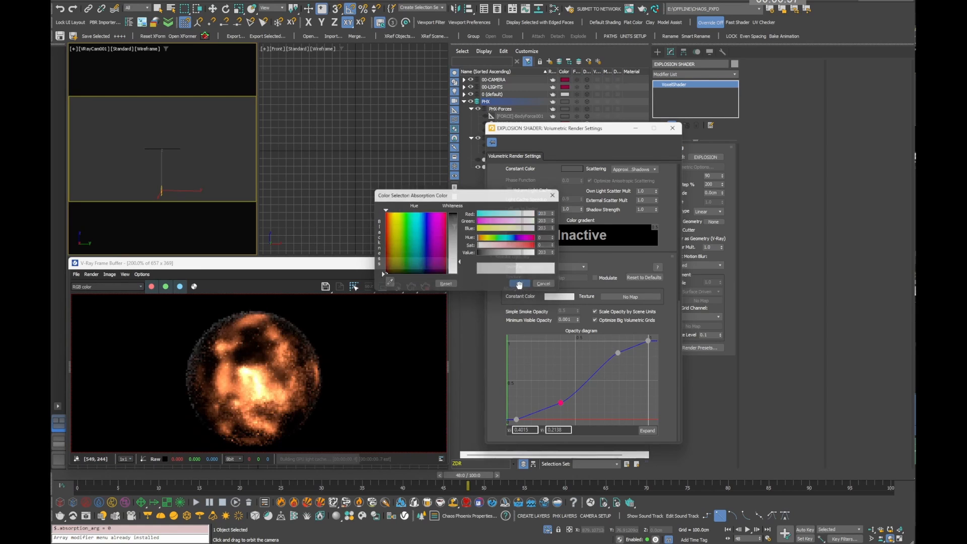
scroll(303, 403, down, 1)
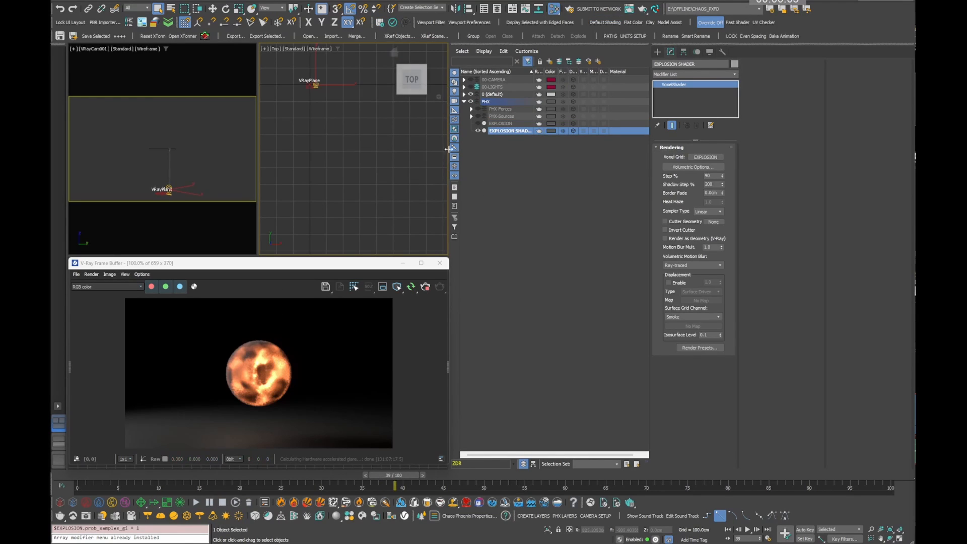
Step: Unhide the EXPLOSION simulator and add a new VRayMtl to the empty material view
click(478, 124)
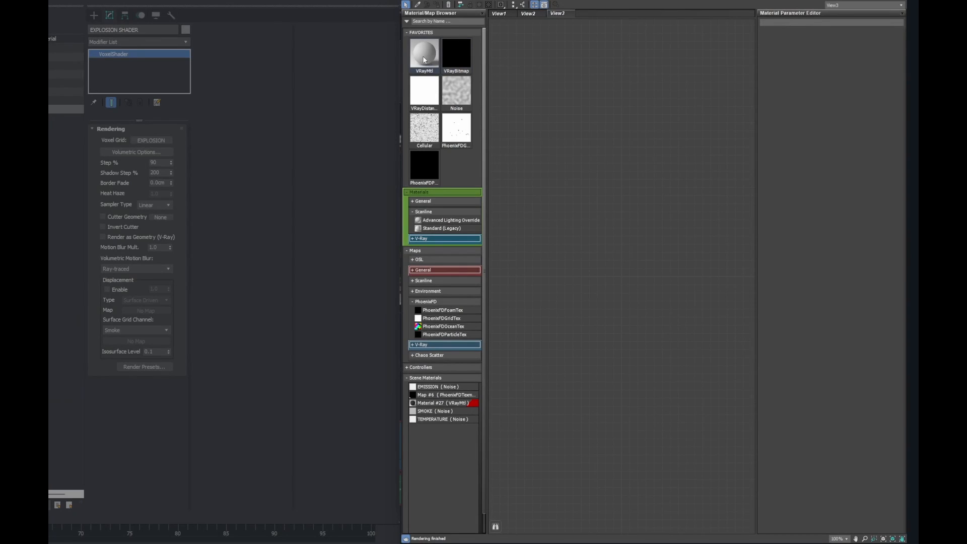
drag(424, 59, 604, 161)
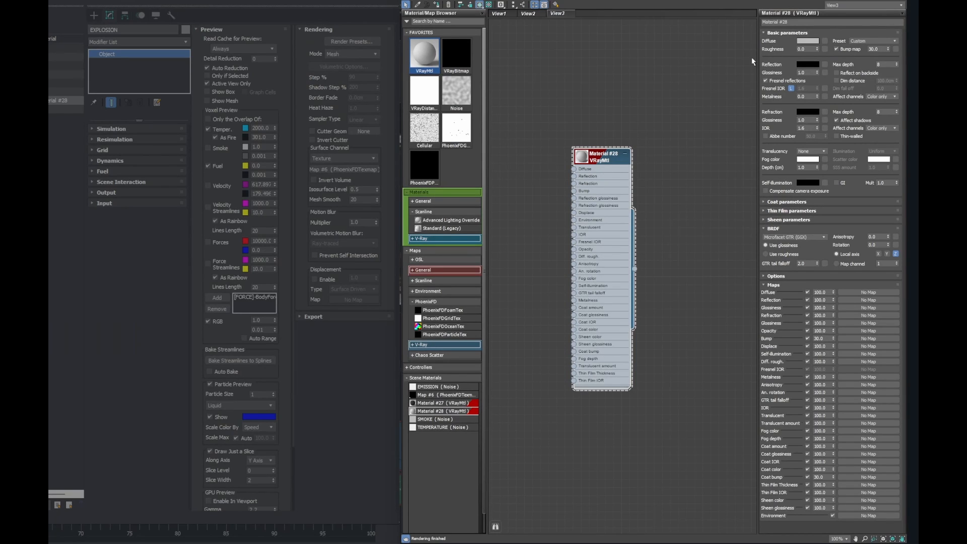
Step: Set the new VRayMtl's refraction color to a near-white of about 232 and its reflection color to a gray of about 113
click(808, 41)
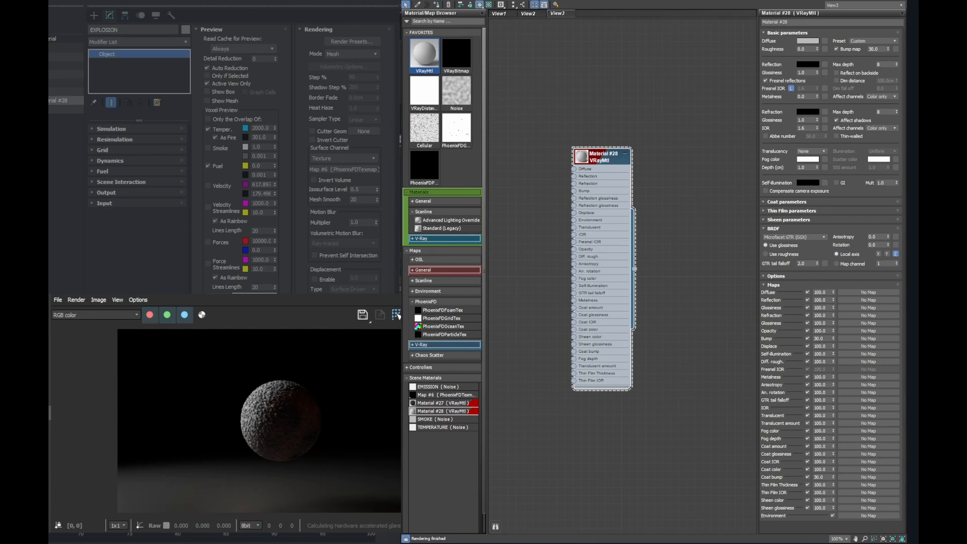
click(808, 112)
drag(292, 123, 300, 125)
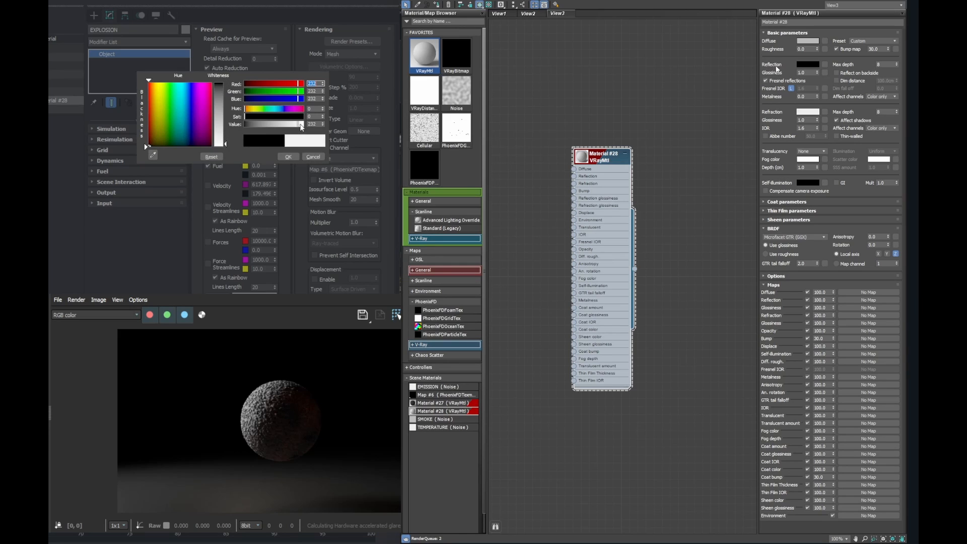
click(288, 156)
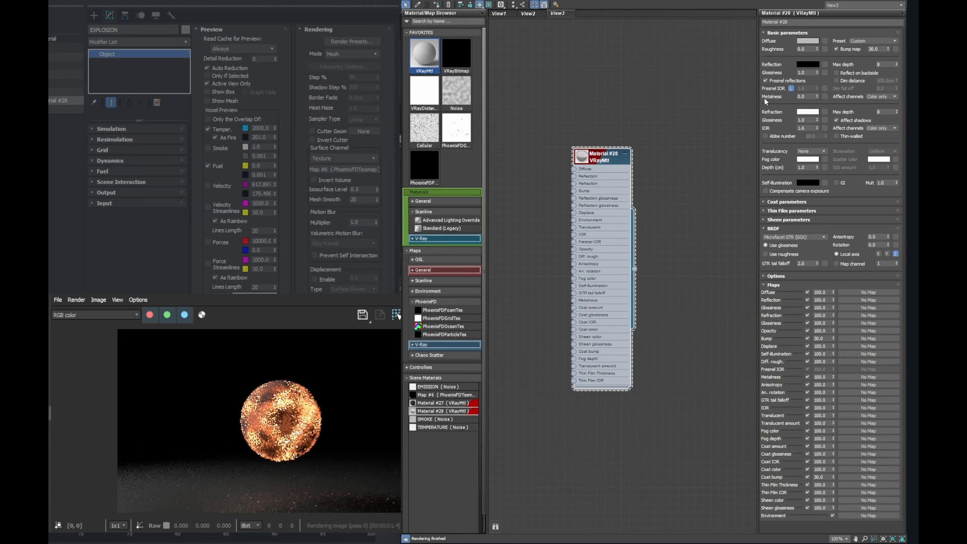
click(804, 66)
drag(253, 125, 270, 124)
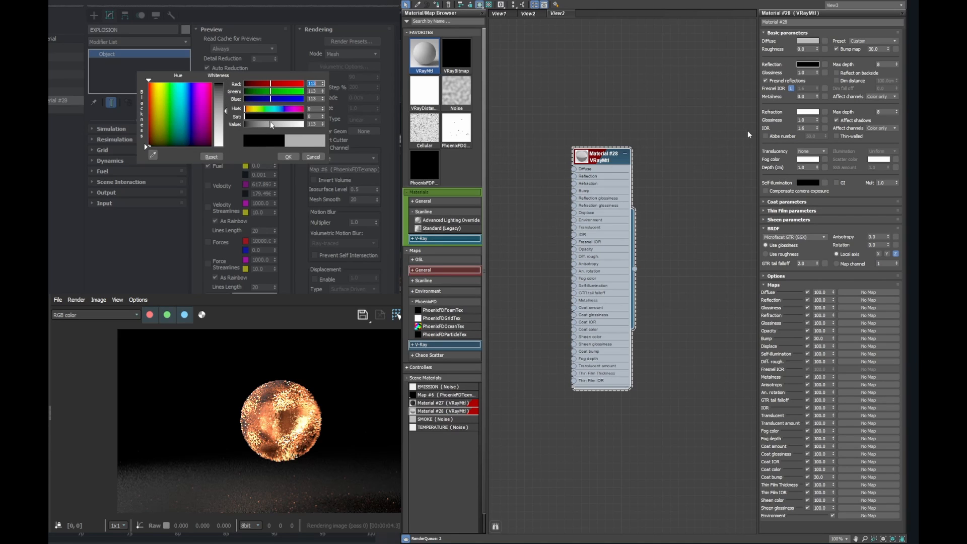
click(289, 157)
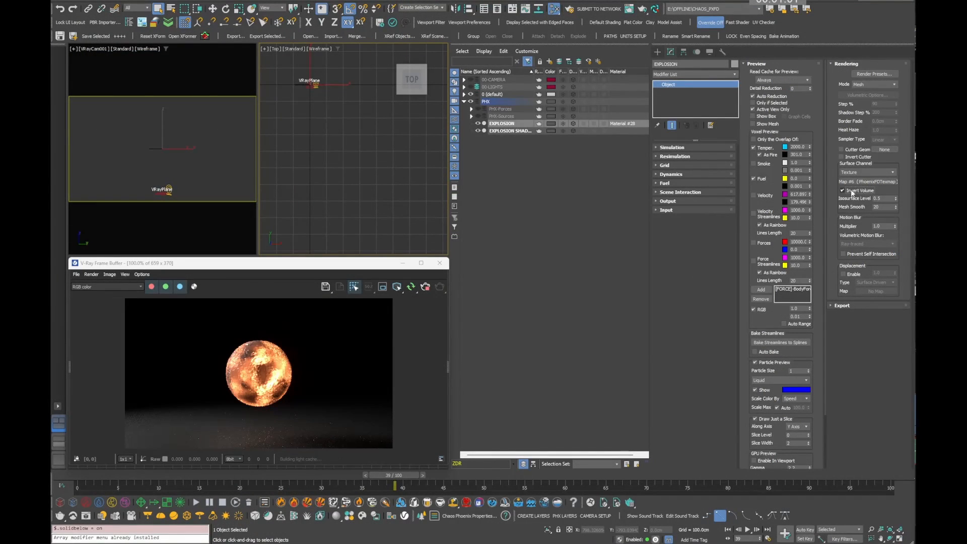
Step: Reopen the explosion's VRayMtl and darken its diffuse color
key(.)
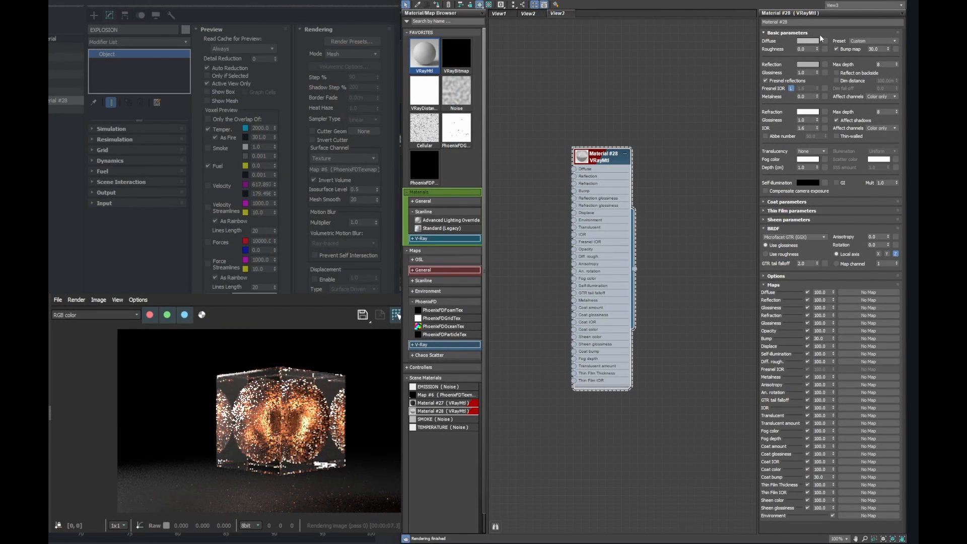
click(812, 40)
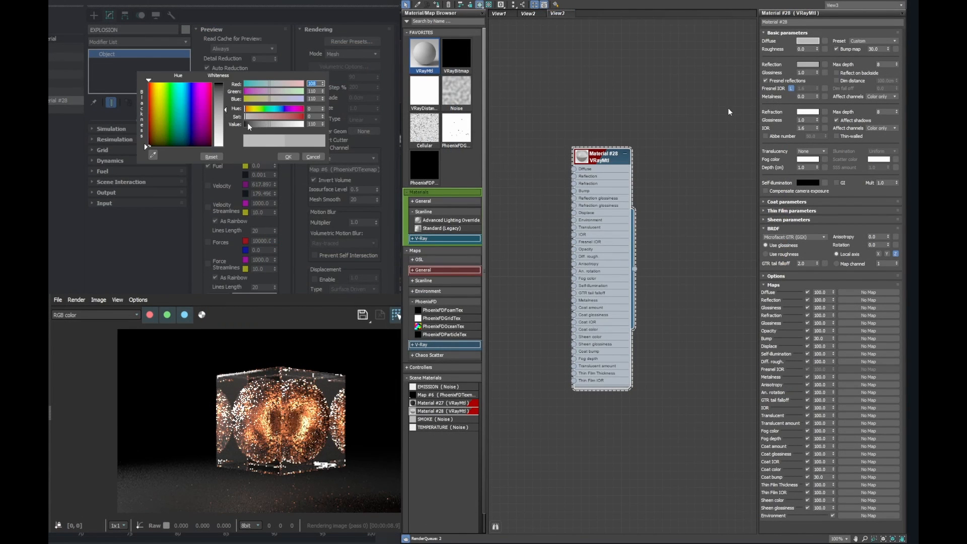
drag(249, 126, 245, 126)
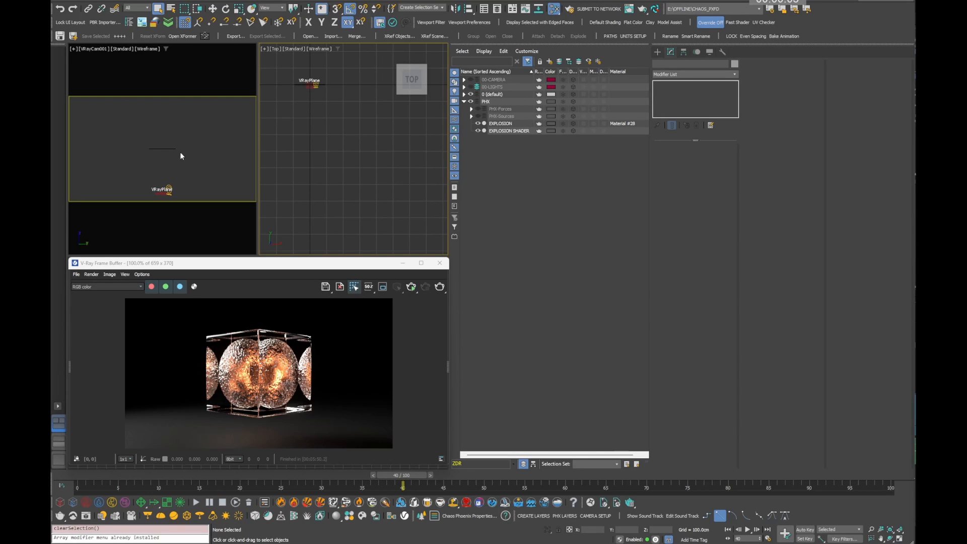
Step: Close the render window and show the explosion's mesh preview in a single maximized perspective view
click(444, 262)
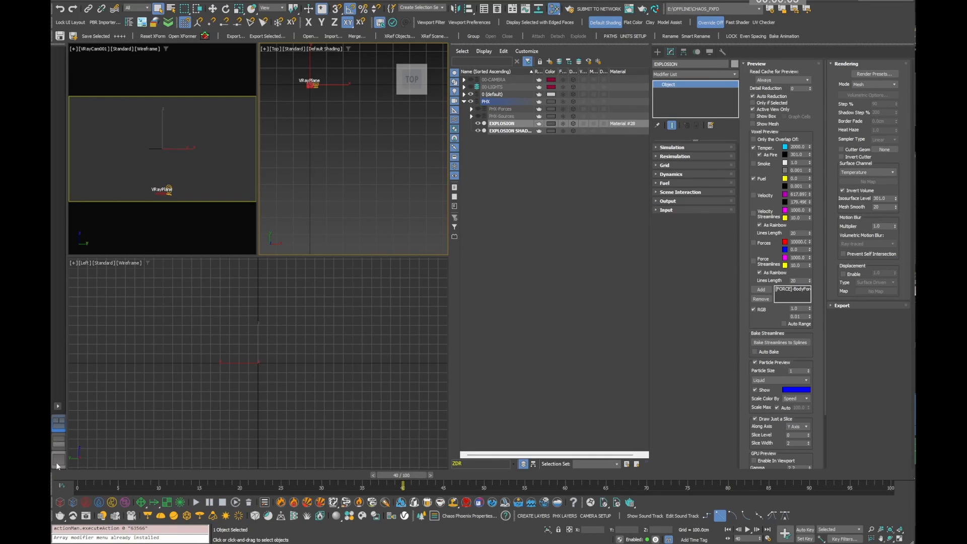
click(775, 127)
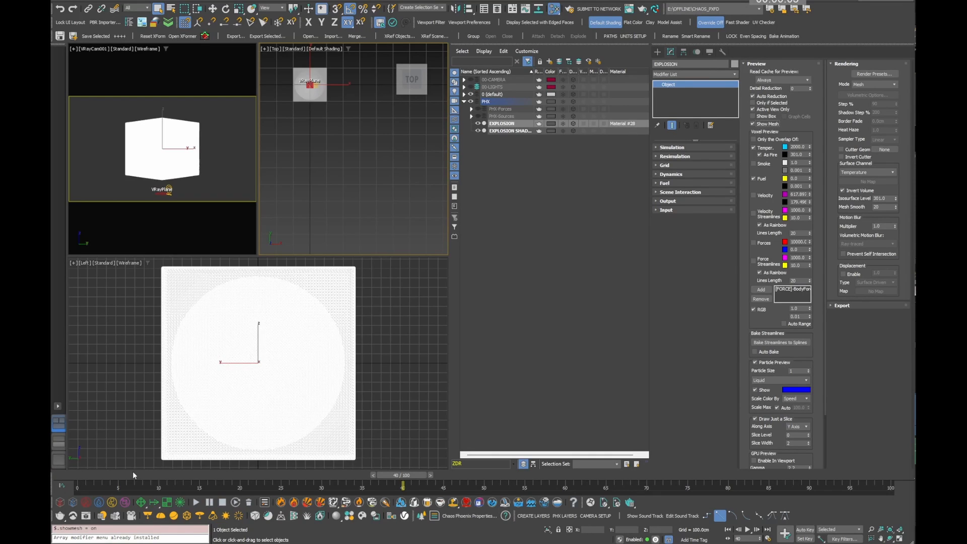
click(59, 460)
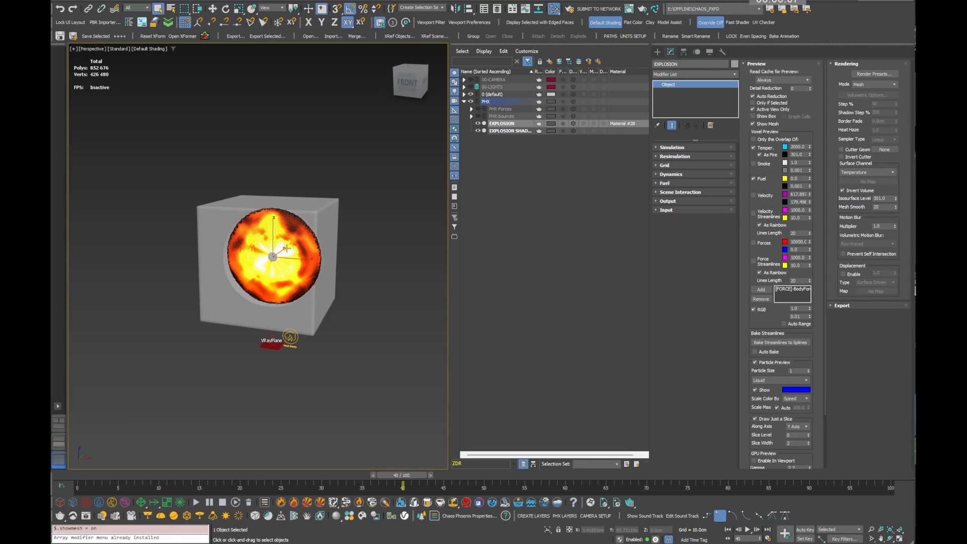
Step: Go to frame 26 and examine the inverted mesh around the sliced fireball from several angles
mouse_move(287, 247)
alt+middle_down()
mouse_move(272, 297)
mouse_move(282, 250)
mouse_move(273, 252)
alt+middle_up()
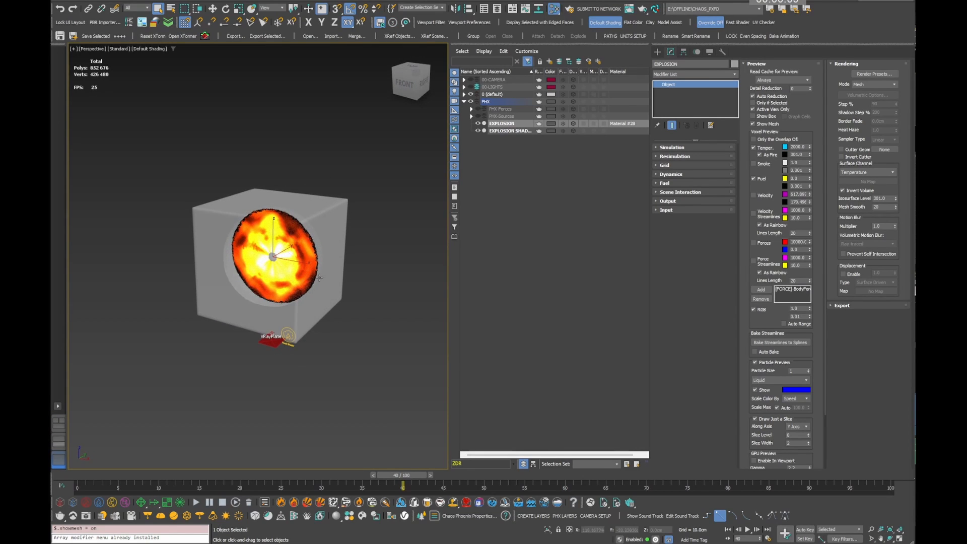
alt+middle_drag(319, 278, 334, 277)
drag(89, 484, 290, 486)
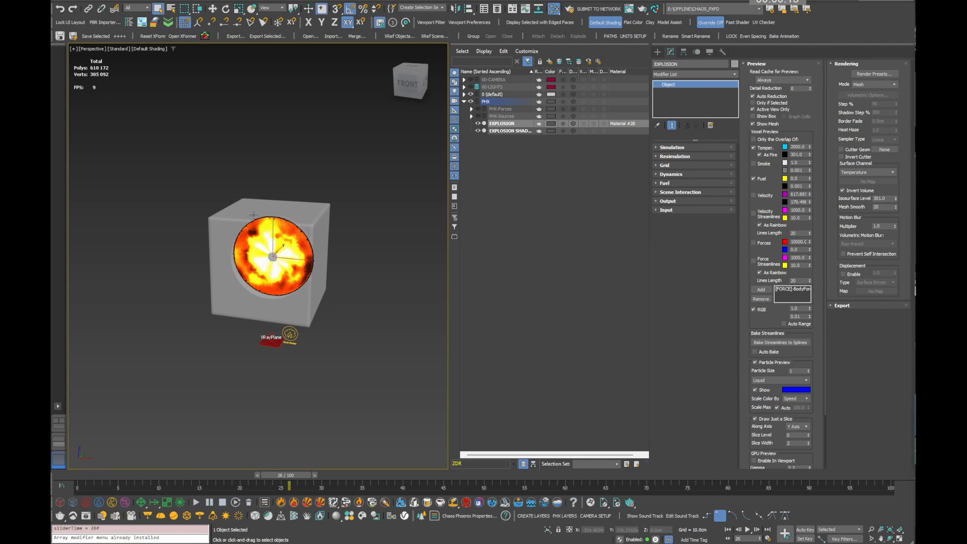
alt+middle_drag(262, 253, 308, 298)
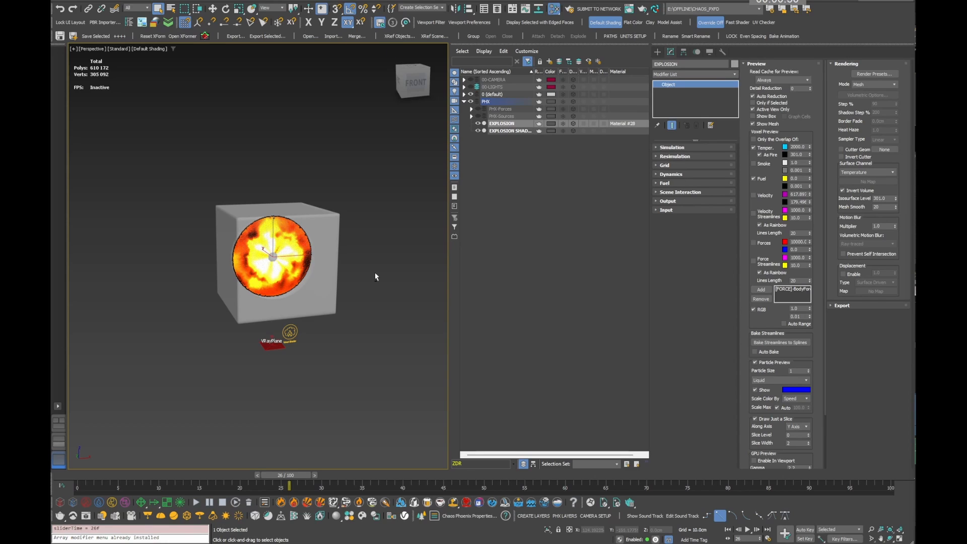
alt+middle_drag(346, 272, 351, 283)
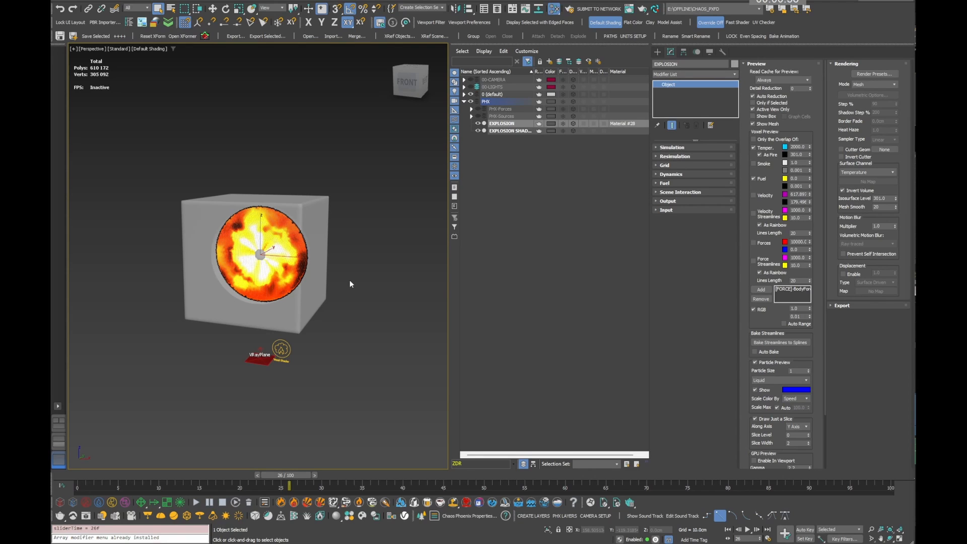
alt+middle_drag(259, 272, 249, 273)
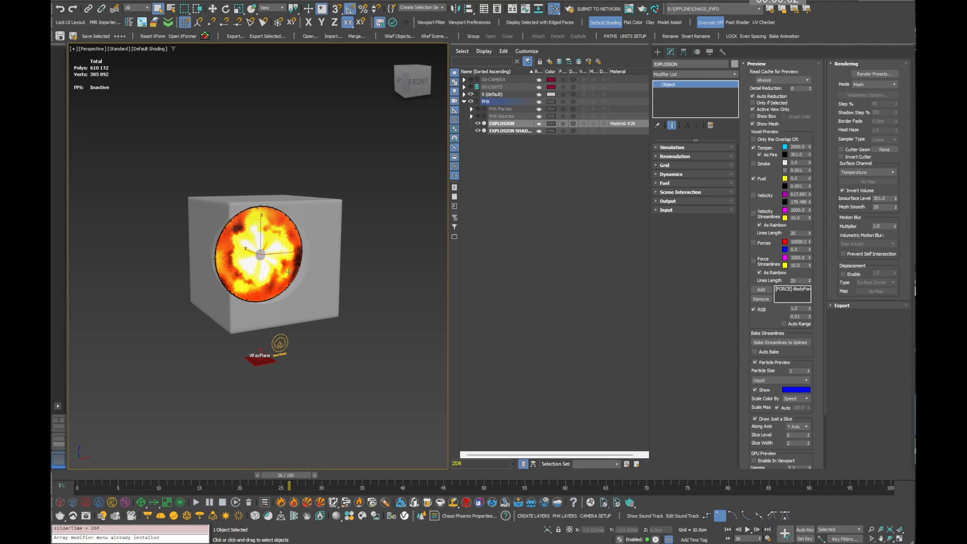
scroll(201, 341, down, 6)
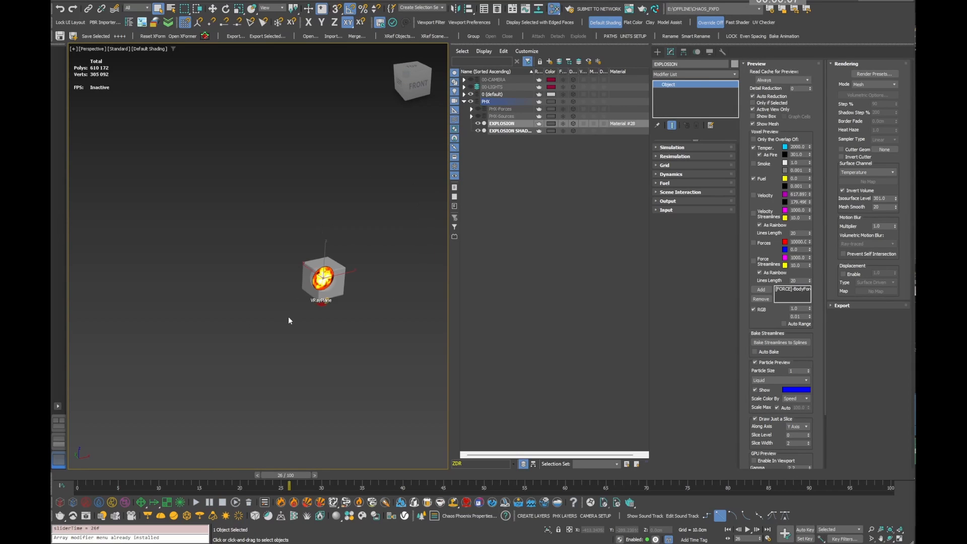
Step: Make PHX the active layer and draw a large FireSmokeSim grid beside the explosion
click(60, 502)
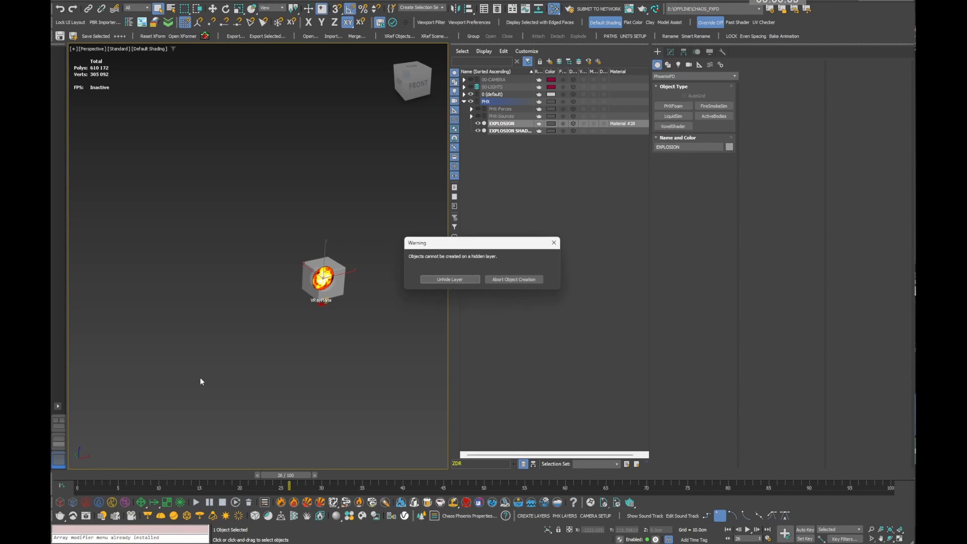
key(Escape)
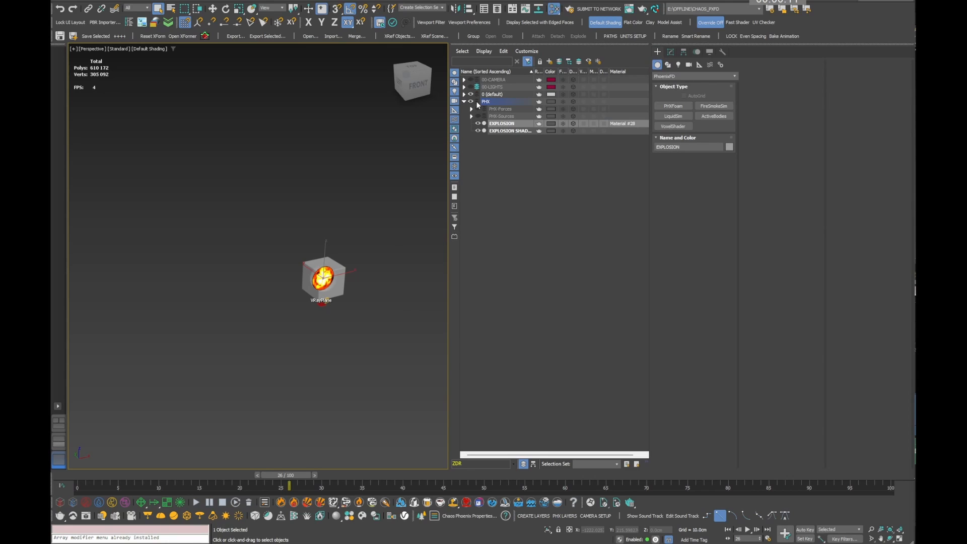
click(477, 102)
click(60, 503)
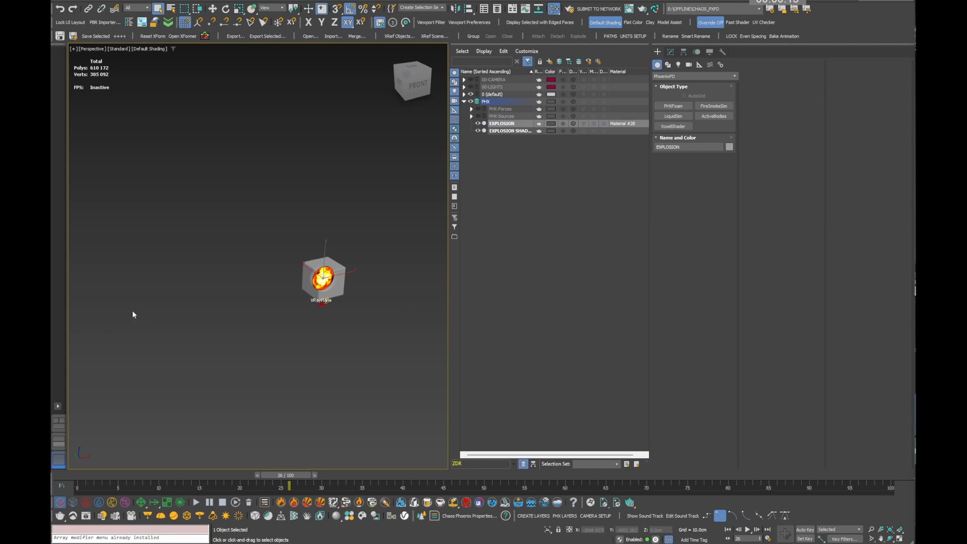
drag(133, 312, 305, 332)
click(276, 251)
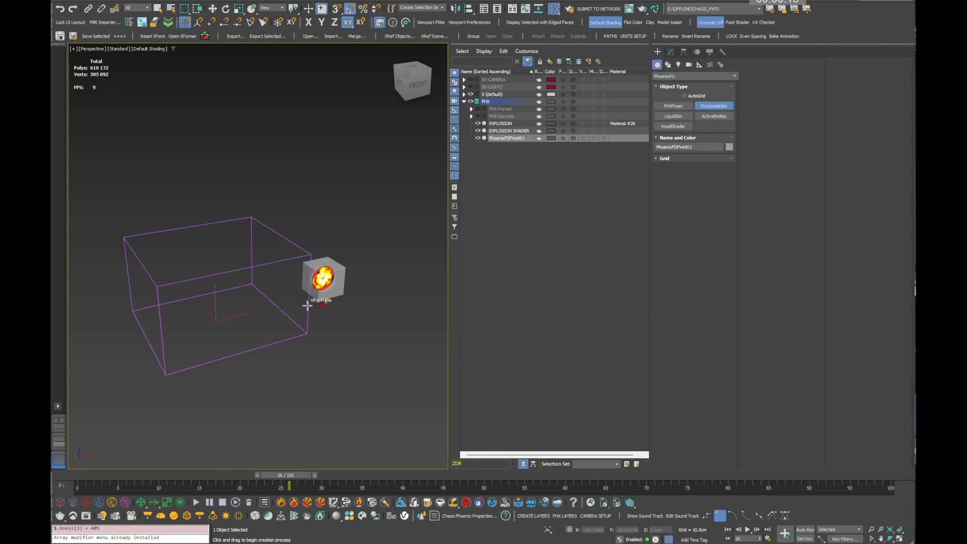
Step: Isolate the new fire simulator and turn on its mesh preview
alt+middle_drag(294, 316, 337, 284)
scroll(277, 299, up, 3)
key(alt+q)
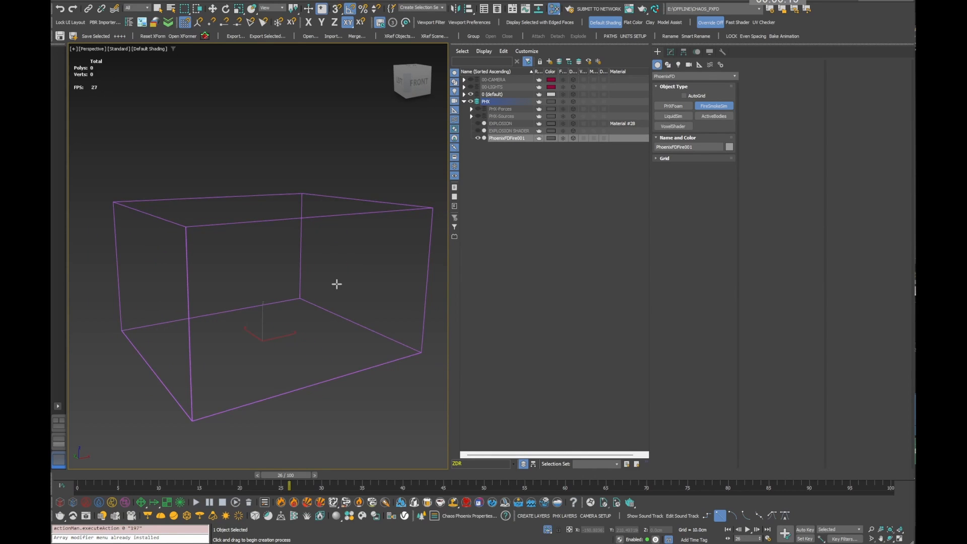
click(658, 64)
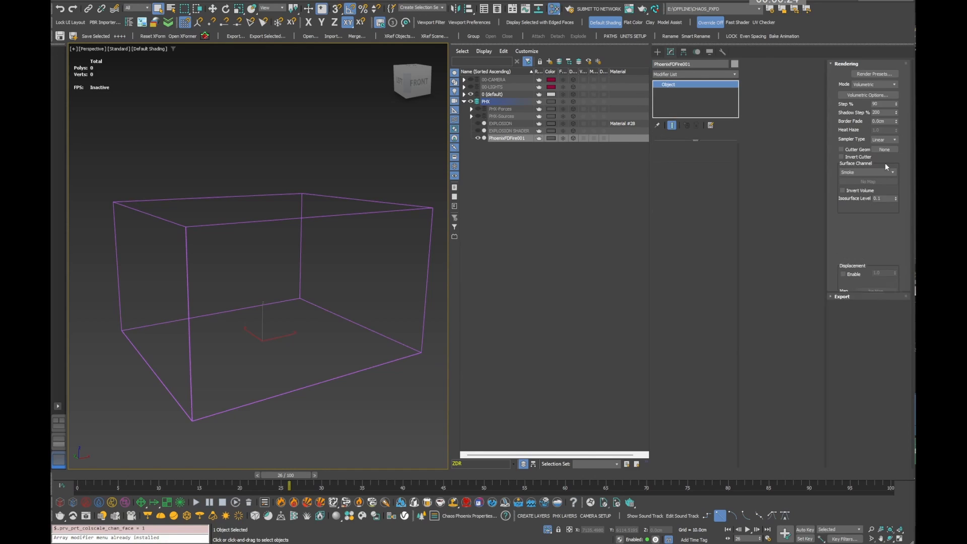
click(753, 123)
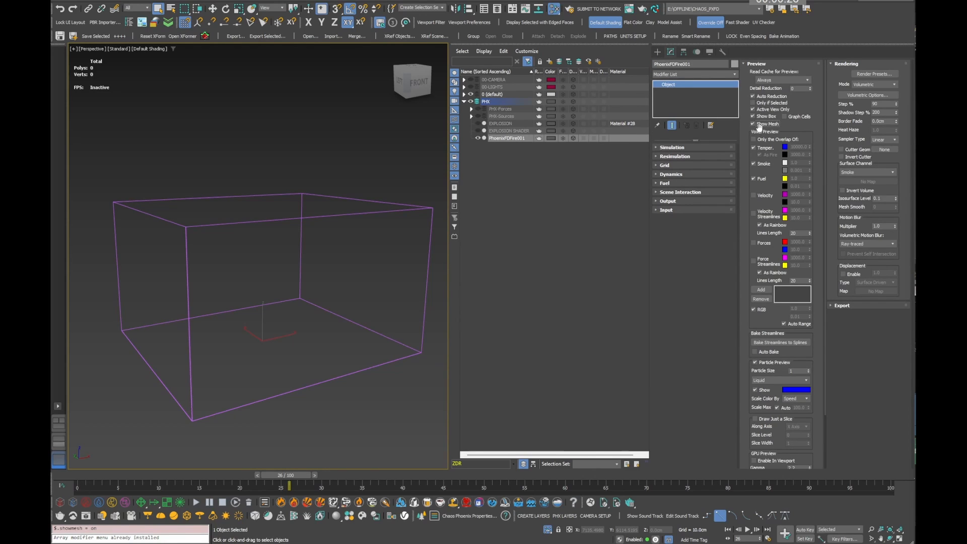
Step: Set the new fire simulator's surface channel to Temperature and inspect the isosurface level used for its mesh
click(867, 172)
click(875, 187)
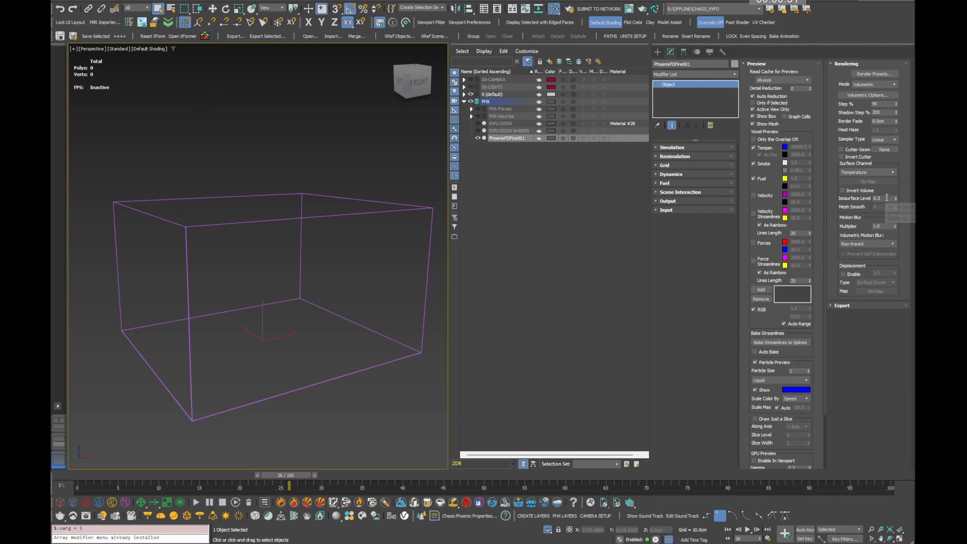
double_click(875, 198)
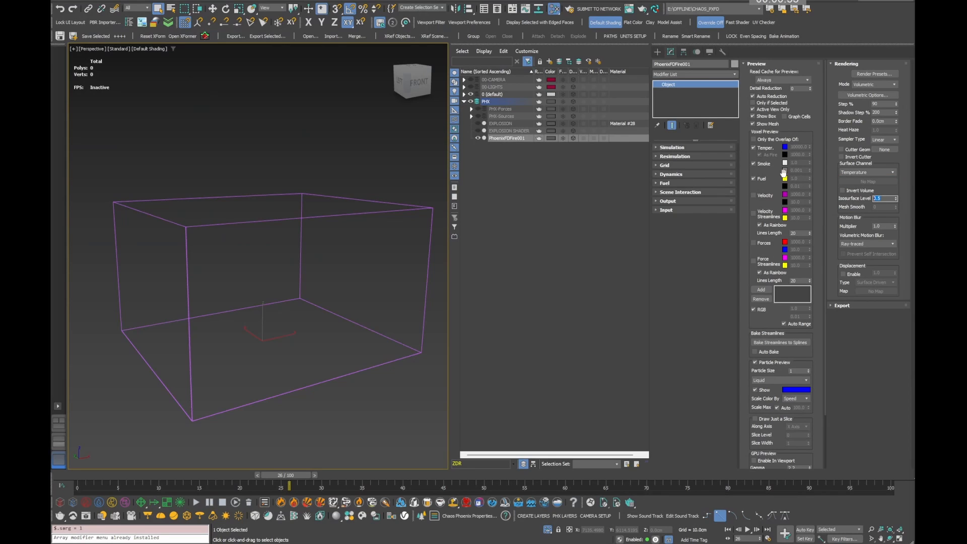
click(881, 199)
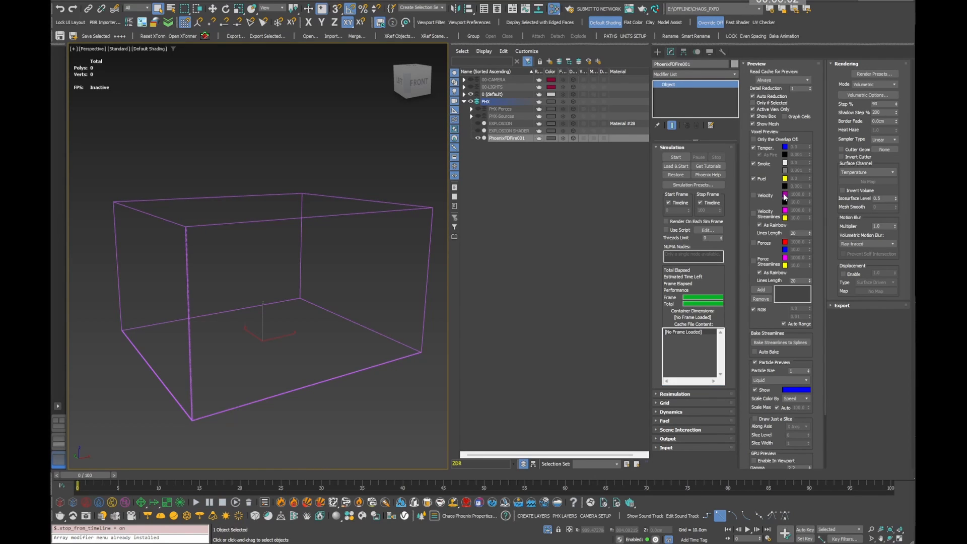
Step: Run the fire simulation for frame 0 only and set the cache input's time bend mode to Cache Index
click(707, 205)
click(676, 157)
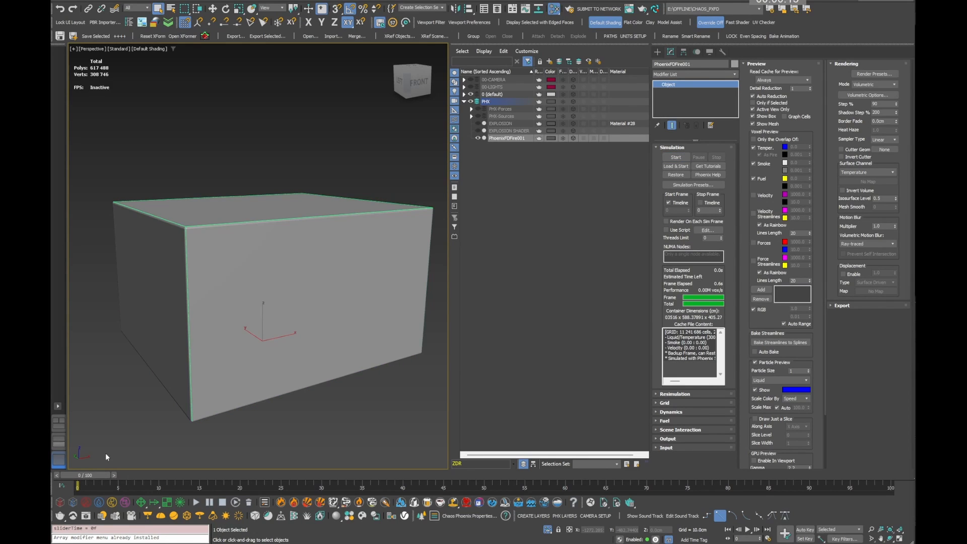
click(687, 447)
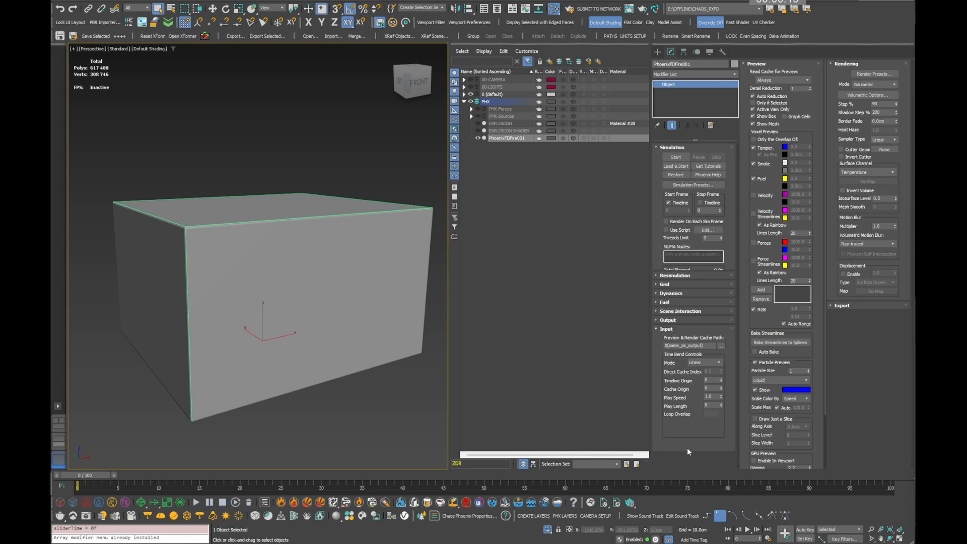
click(781, 98)
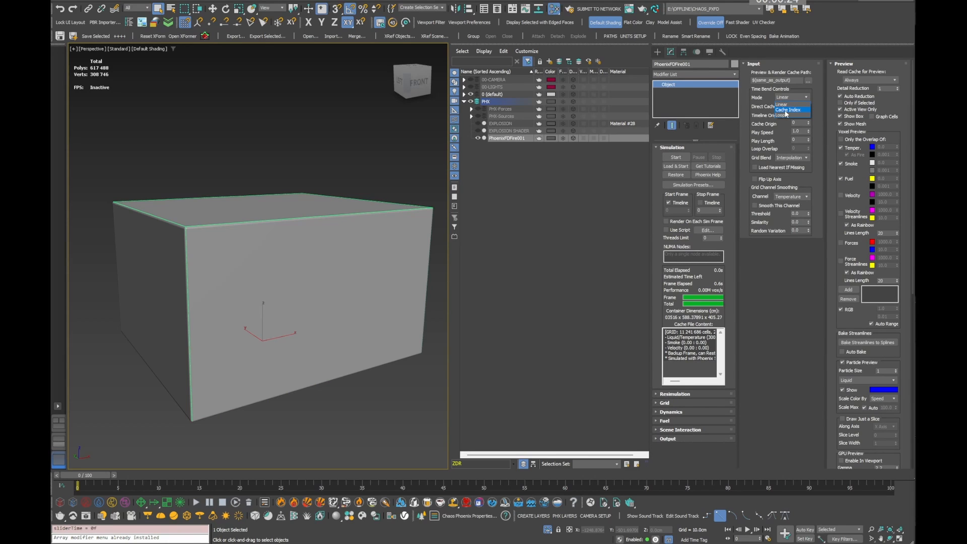
click(787, 110)
drag(86, 475, 240, 481)
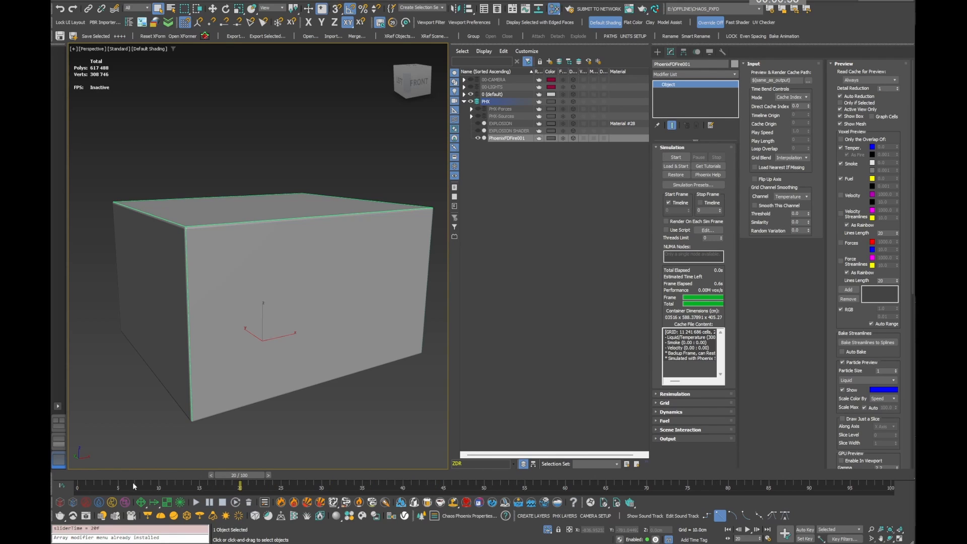
key(Home)
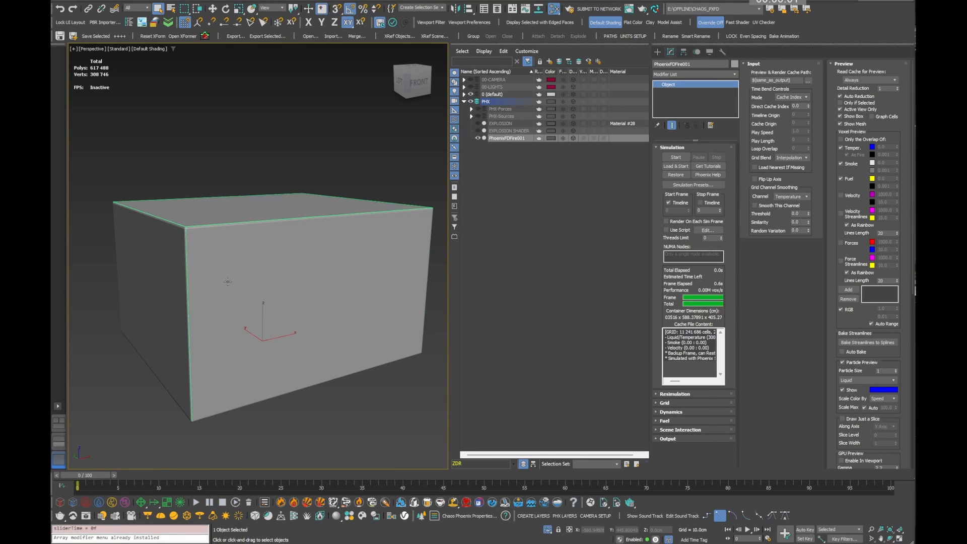
Step: Enlarge the simulator grid to 353 by 323 cells in X and Y and compare it with the cached mesh
alt+middle_drag(228, 281, 254, 268)
alt+middle_drag(307, 293, 289, 273)
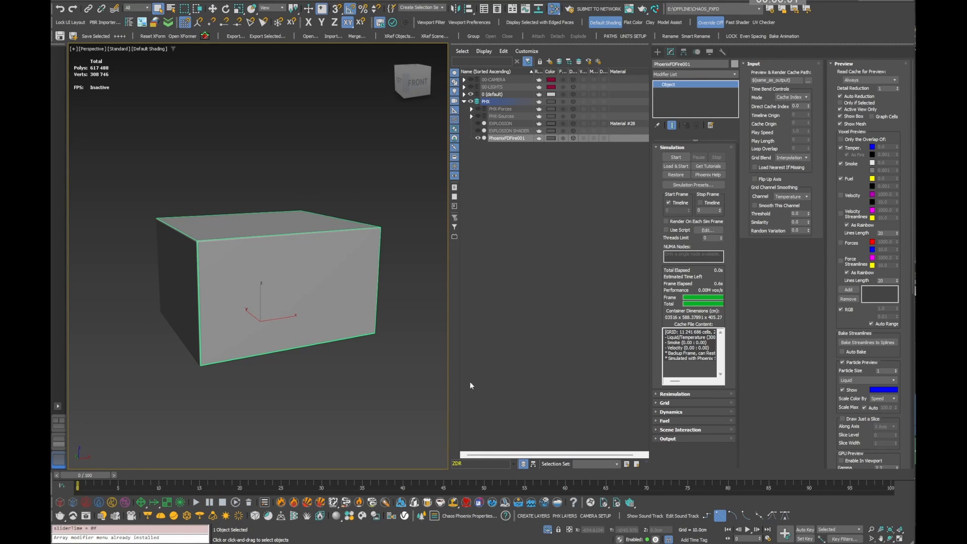
alt+middle_drag(275, 277, 302, 296)
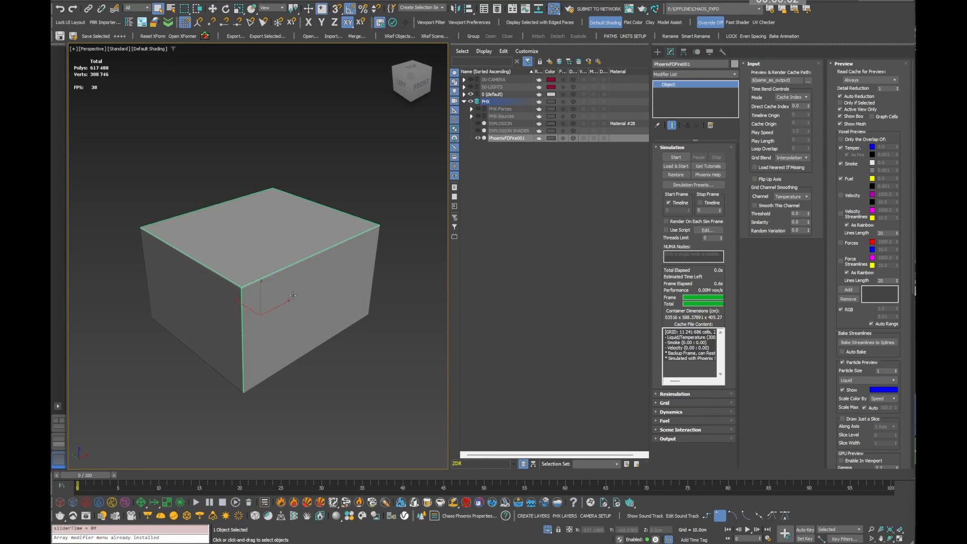
scroll(303, 296, down, 3)
click(665, 404)
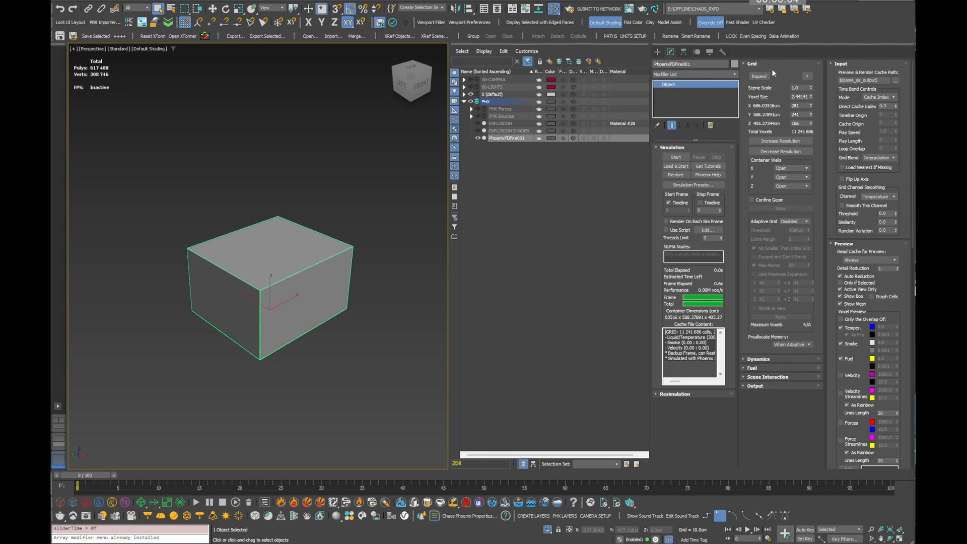
drag(812, 106, 813, 111)
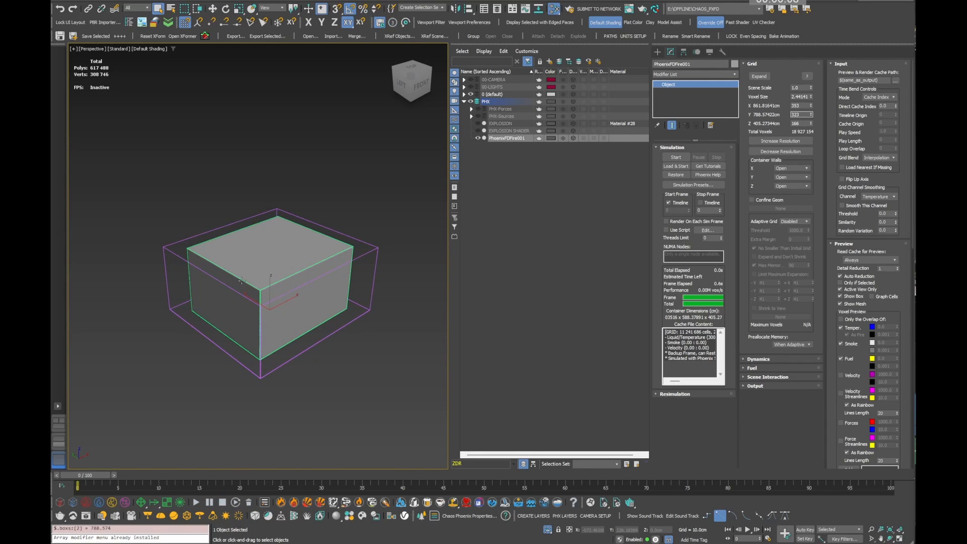
mouse_move(242, 280)
alt+middle_down()
mouse_move(201, 252)
mouse_move(194, 279)
mouse_move(241, 289)
alt+middle_up()
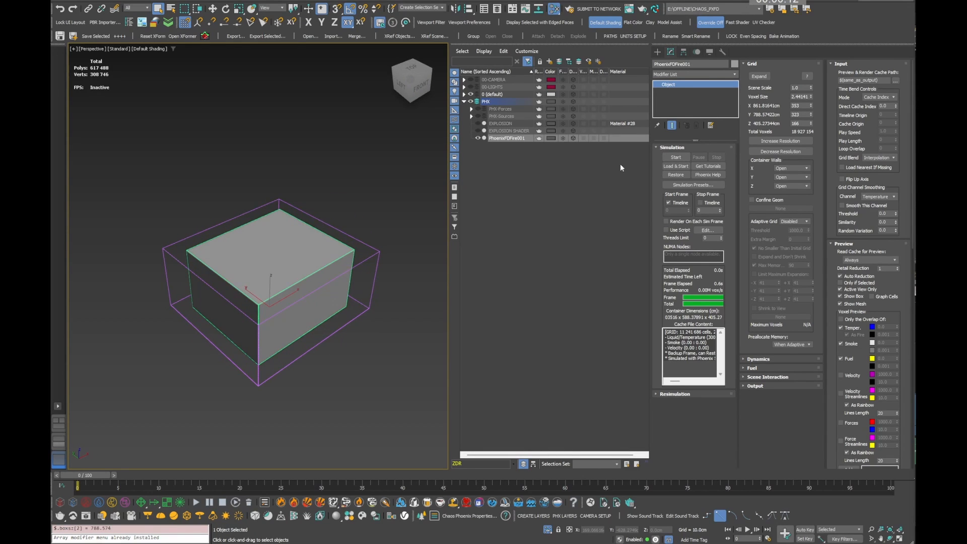
alt+middle_drag(317, 299, 231, 239)
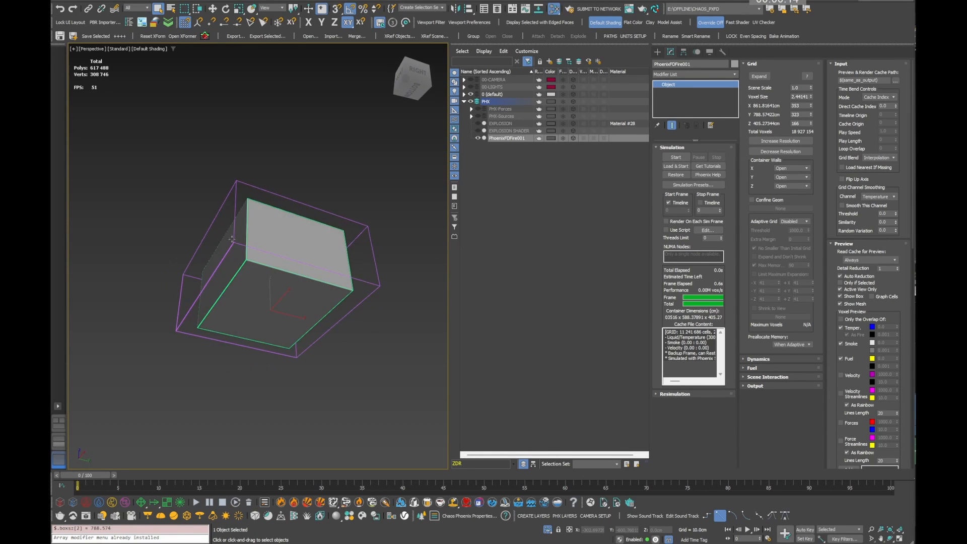
alt+middle_drag(273, 269, 266, 302)
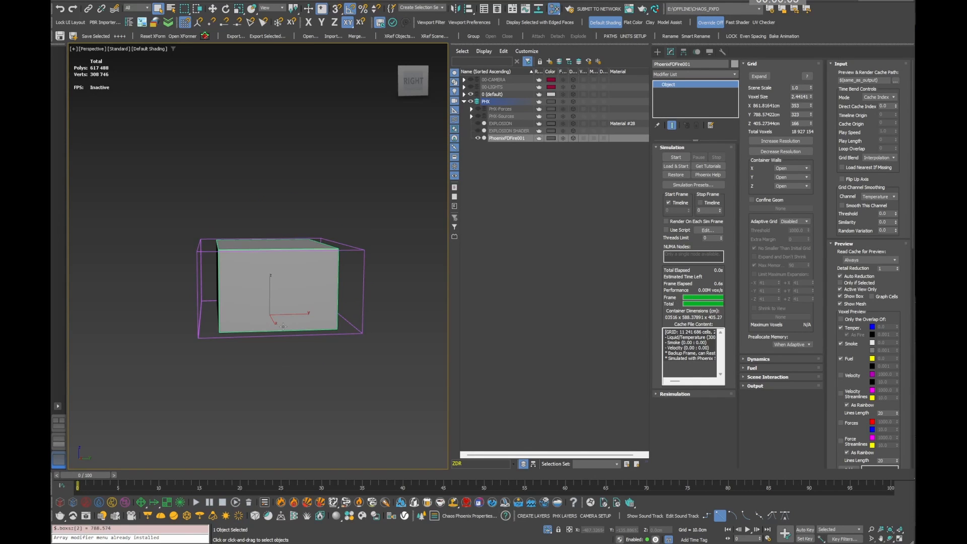
alt+middle_drag(216, 272, 227, 312)
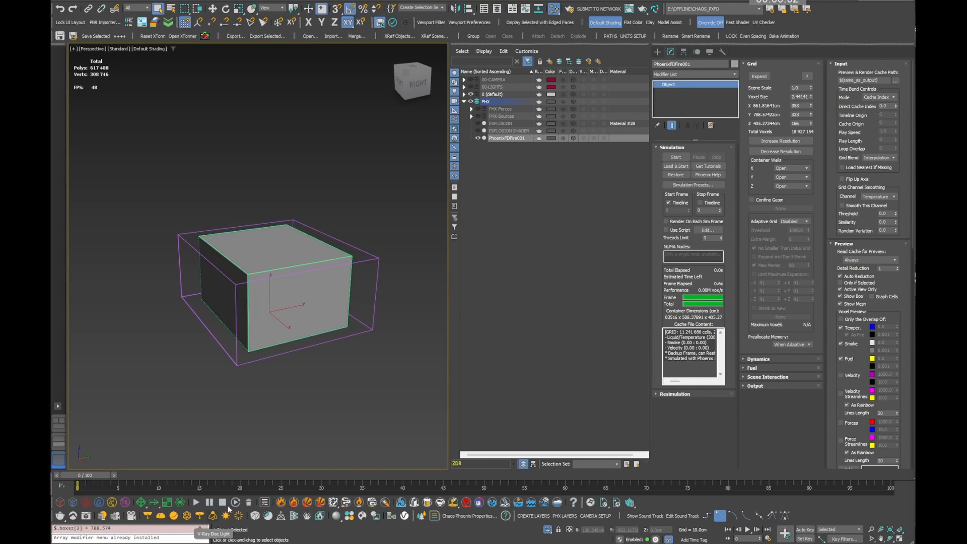
Step: Delete the new fire simulator's cached simulation
click(249, 502)
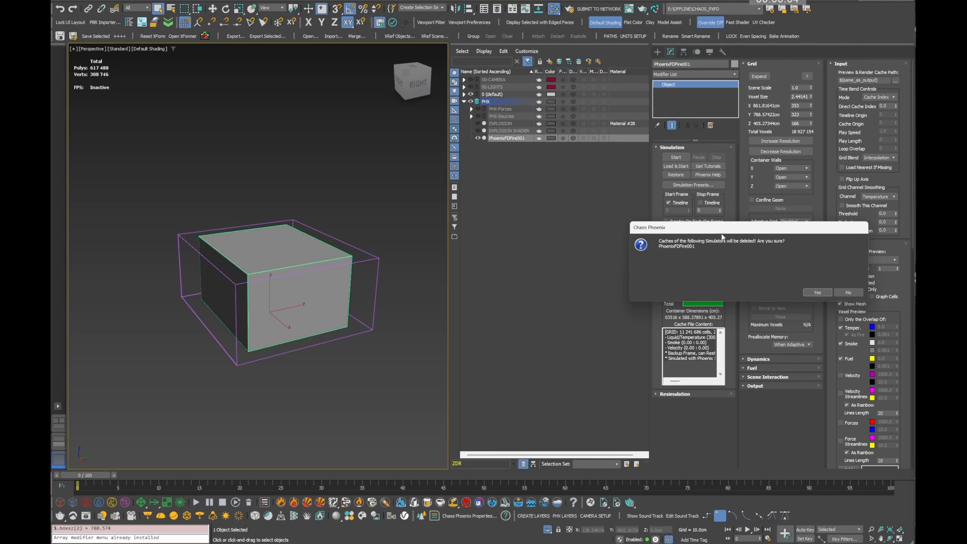
drag(724, 224, 552, 192)
click(643, 252)
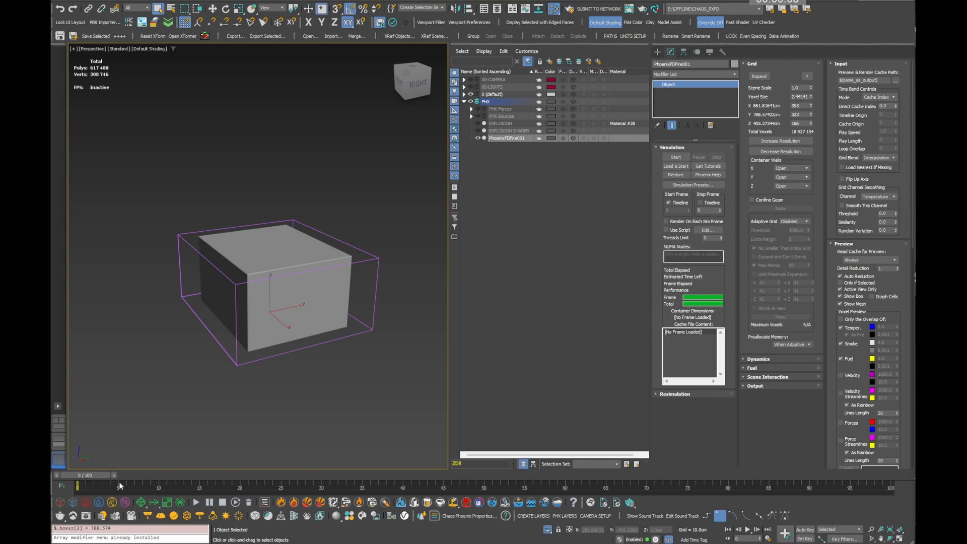
Step: Make the simulator grid a cube by setting its X, Y and Z sizes to 200 cells each
key(q)
drag(259, 183, 360, 375)
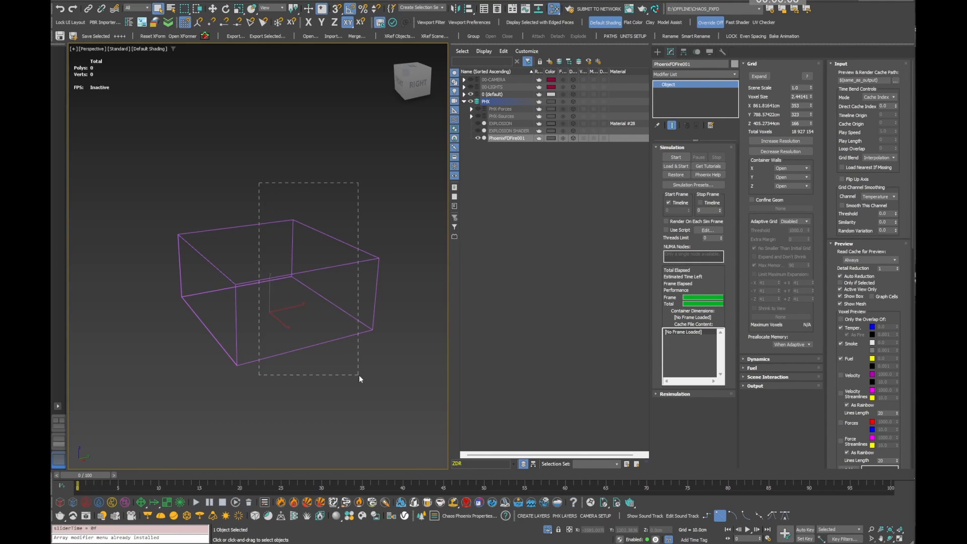
double_click(800, 106)
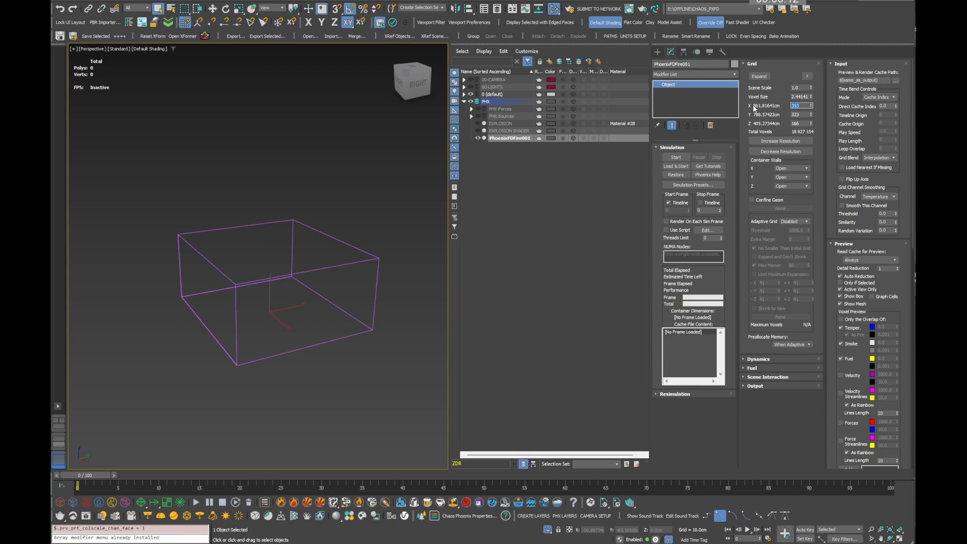
text(200)
key(Tab)
text(200)
key(Tab)
text(200)
key(Return)
alt+middle_drag(323, 262, 255, 259)
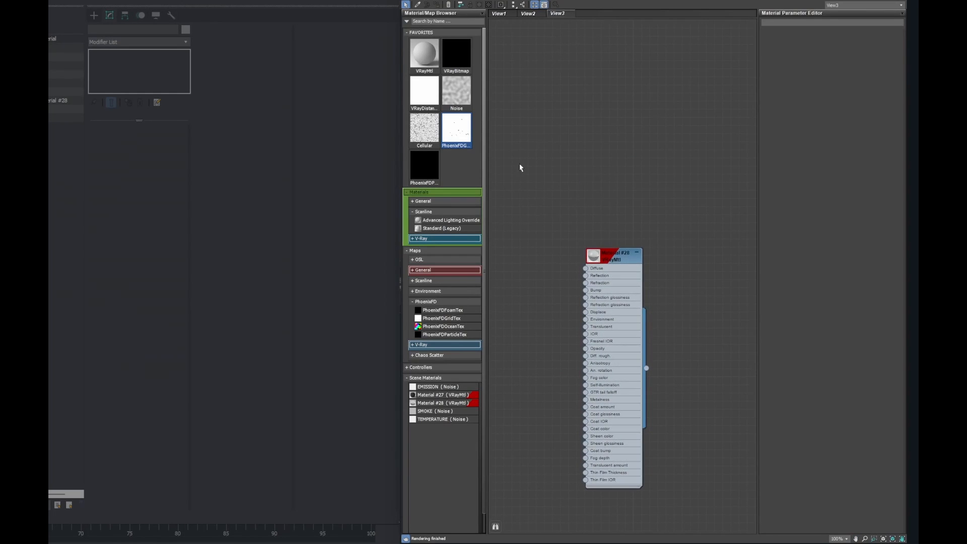
Step: Create a PhoenixFDGridTex map in the material graph and place it in the first sample slot
drag(458, 144, 607, 99)
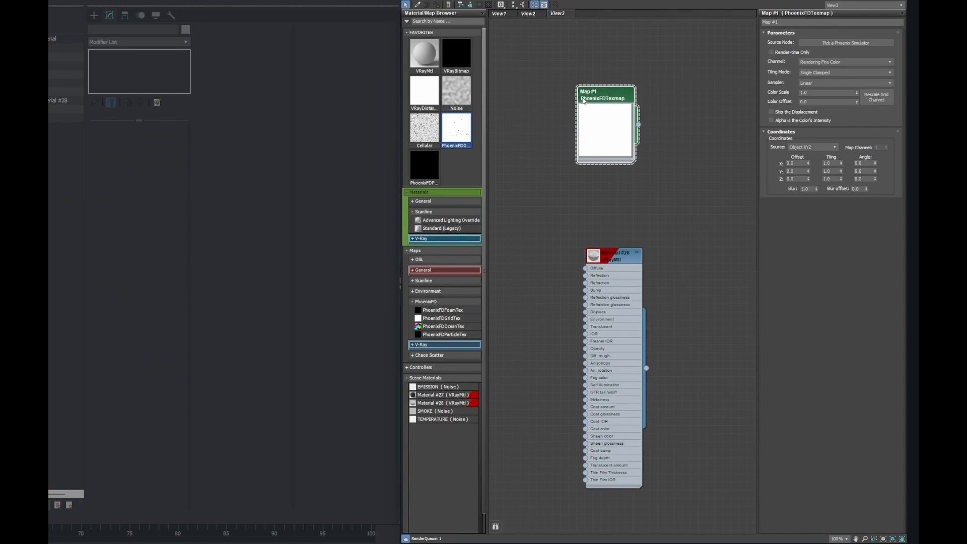
scroll(444, 501, down, 1)
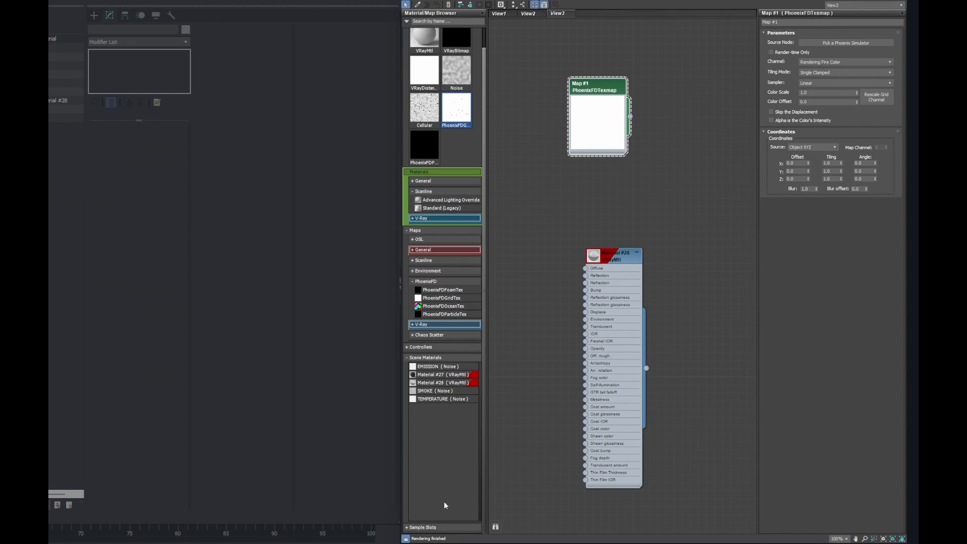
click(441, 528)
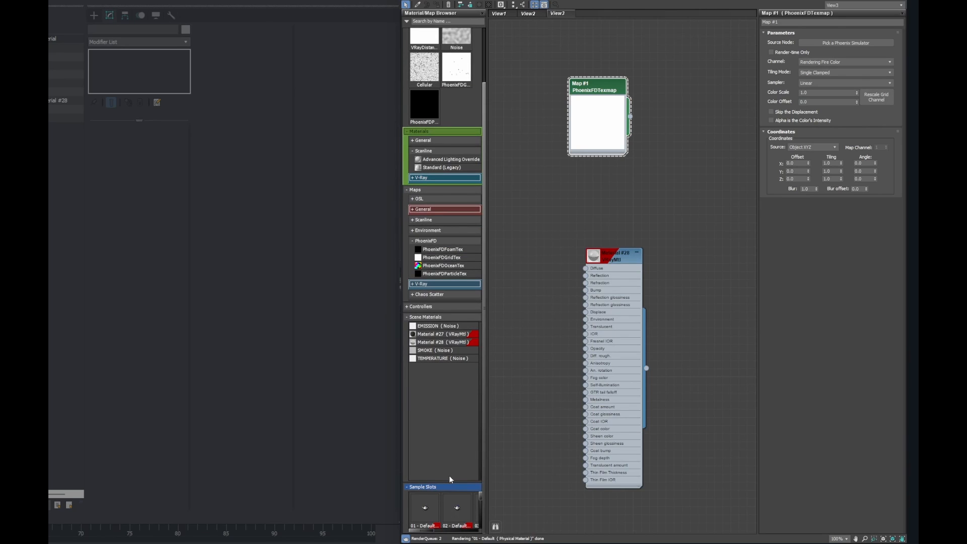
drag(630, 117, 427, 510)
click(159, 122)
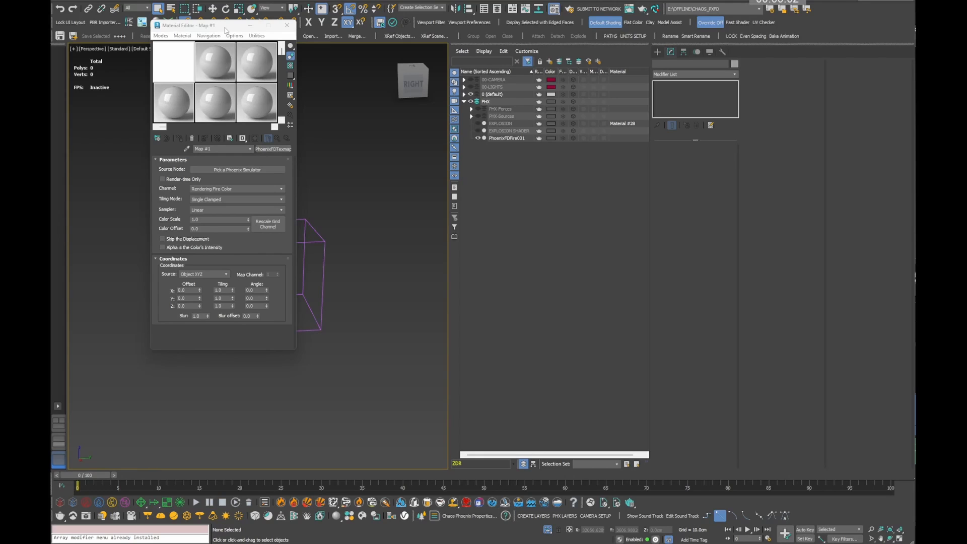
Step: Pick EXPLOSION as the source node of the Phoenix grid texture
drag(225, 30, 350, 109)
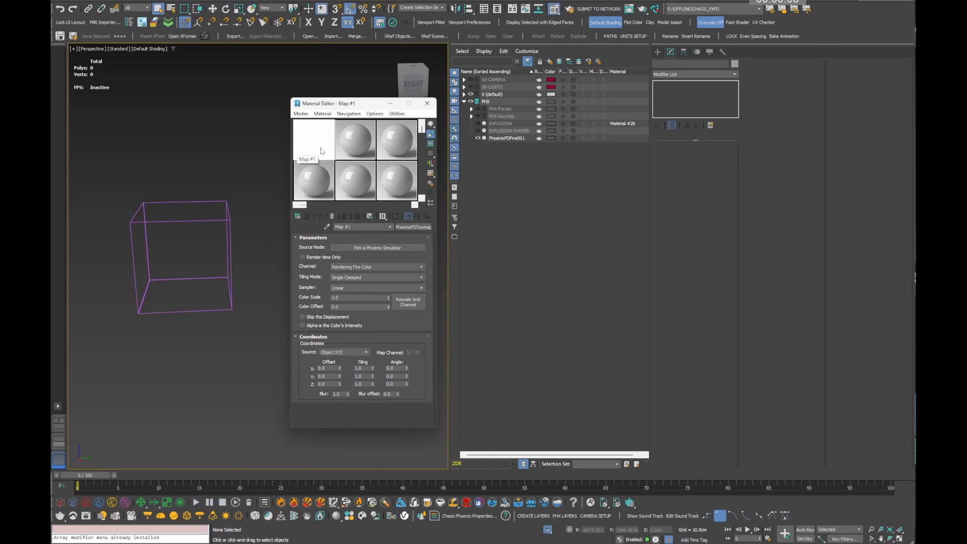
click(377, 247)
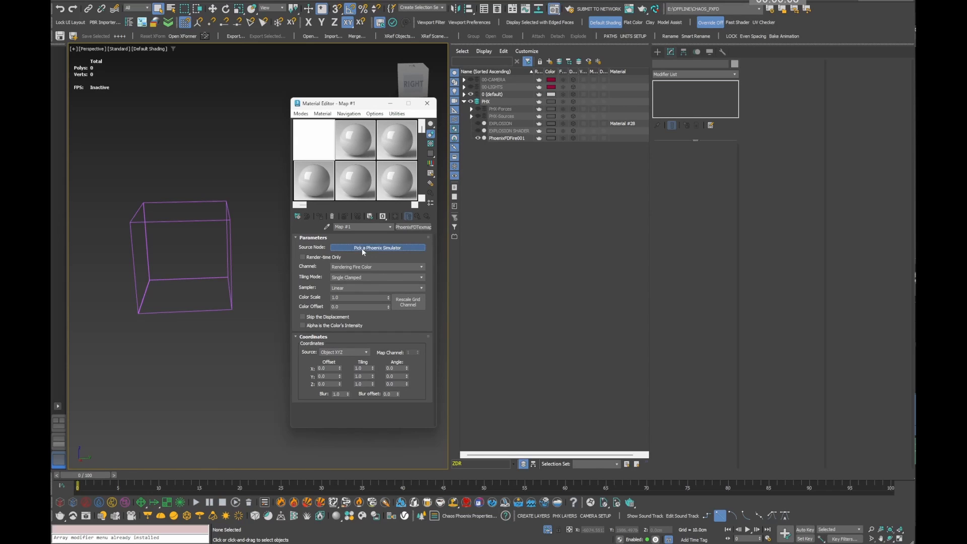
click(79, 39)
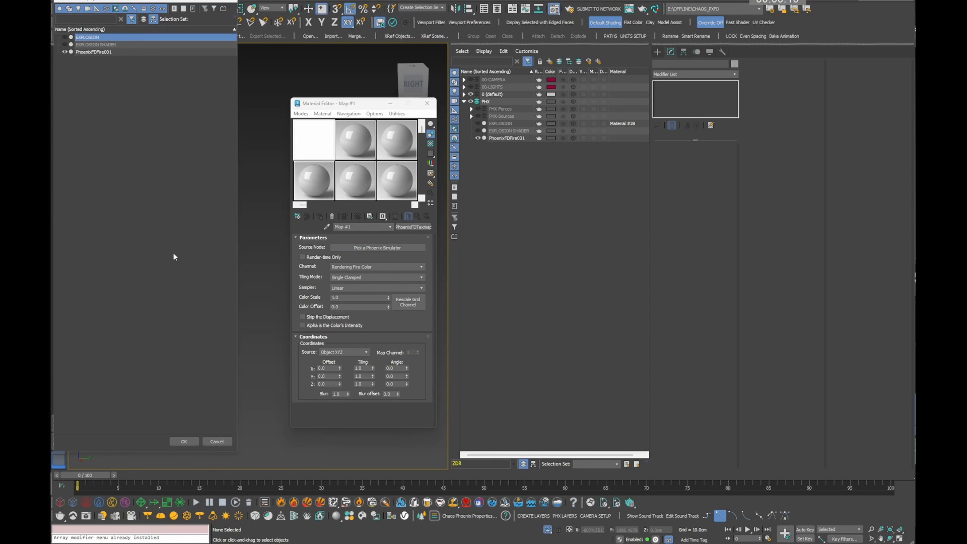
click(184, 441)
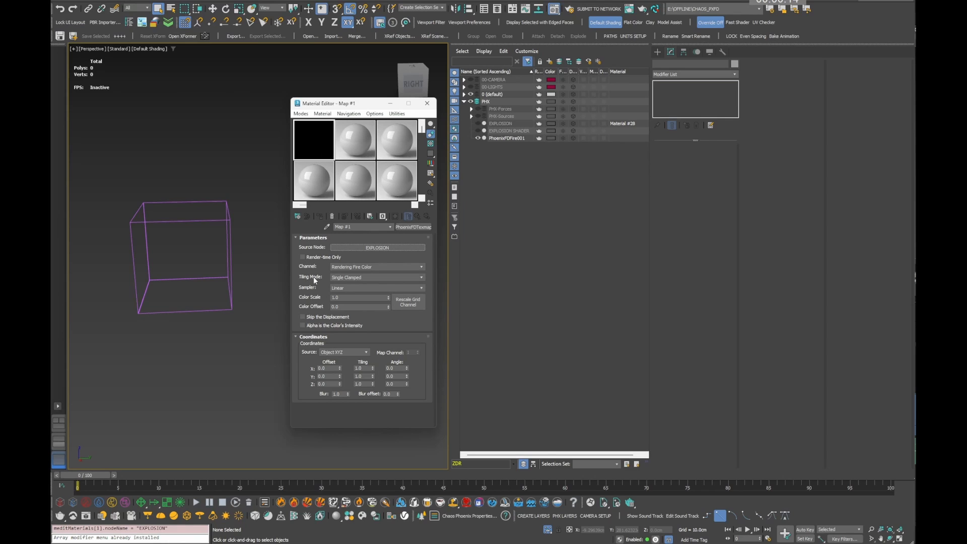
Step: Set the cubic simulator's surface channel to Texture and assign the Phoenix grid texture to it as an instance
drag(169, 149, 247, 316)
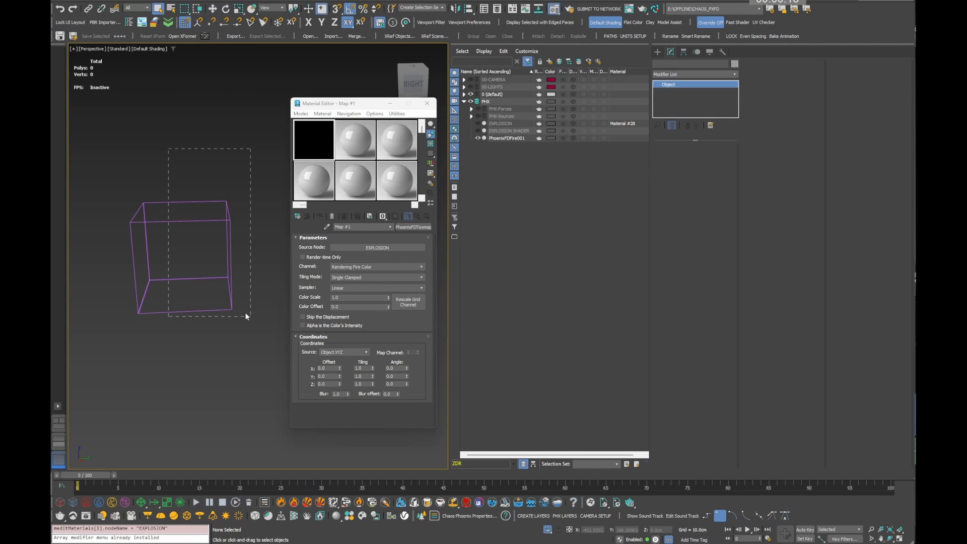
drag(176, 246, 218, 224)
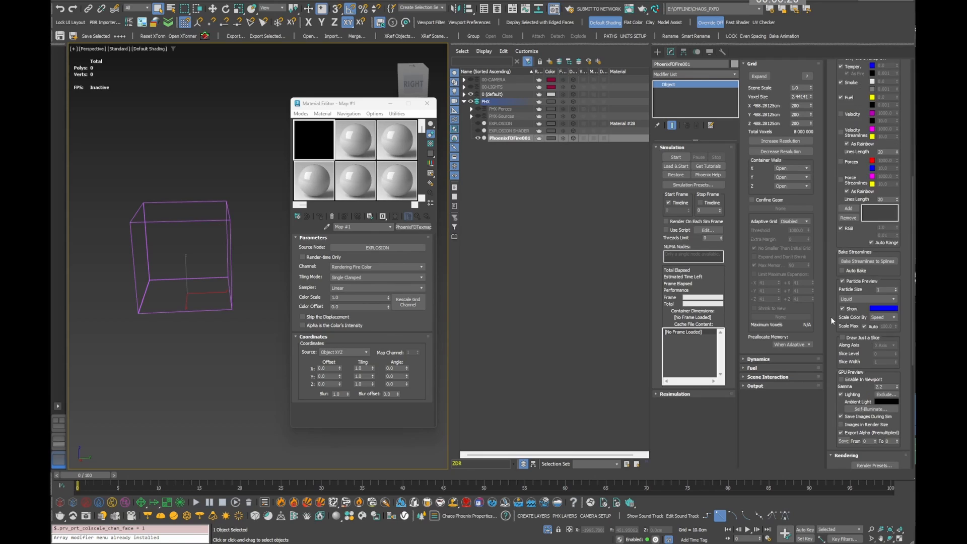
scroll(831, 385, down, 5)
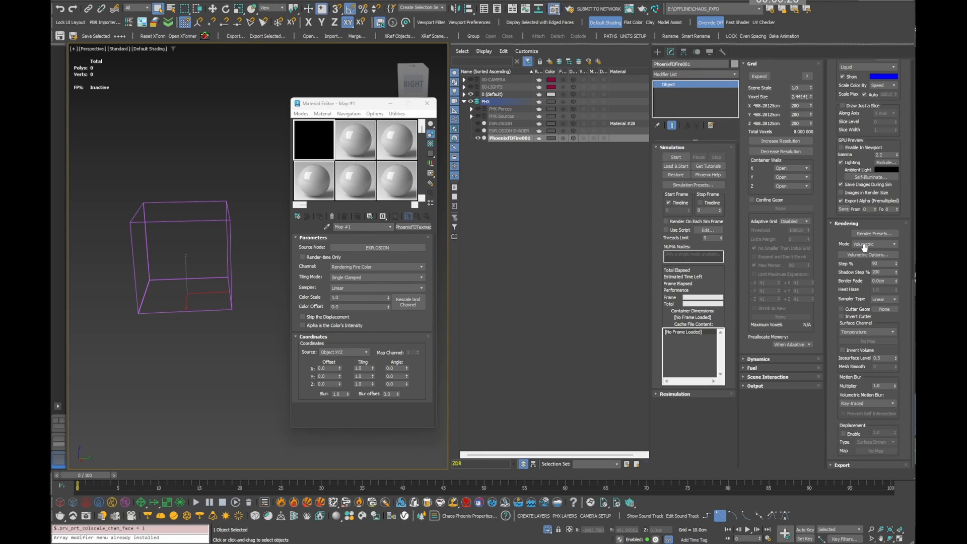
click(867, 333)
click(866, 345)
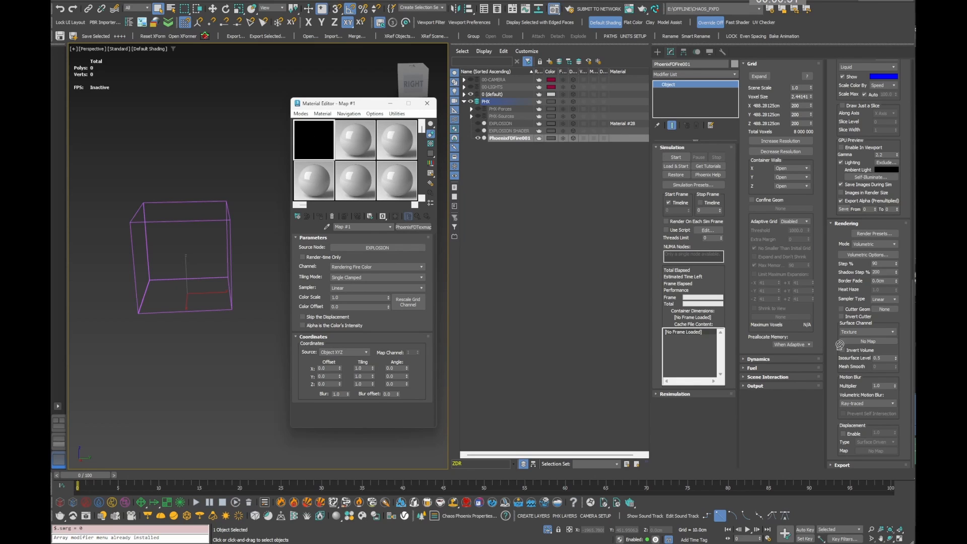
drag(868, 342, 867, 342)
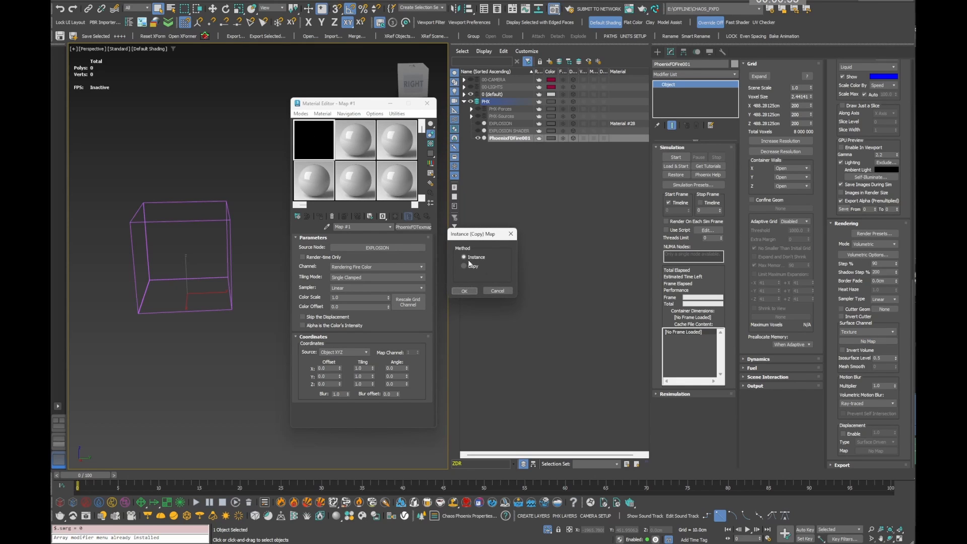
click(472, 291)
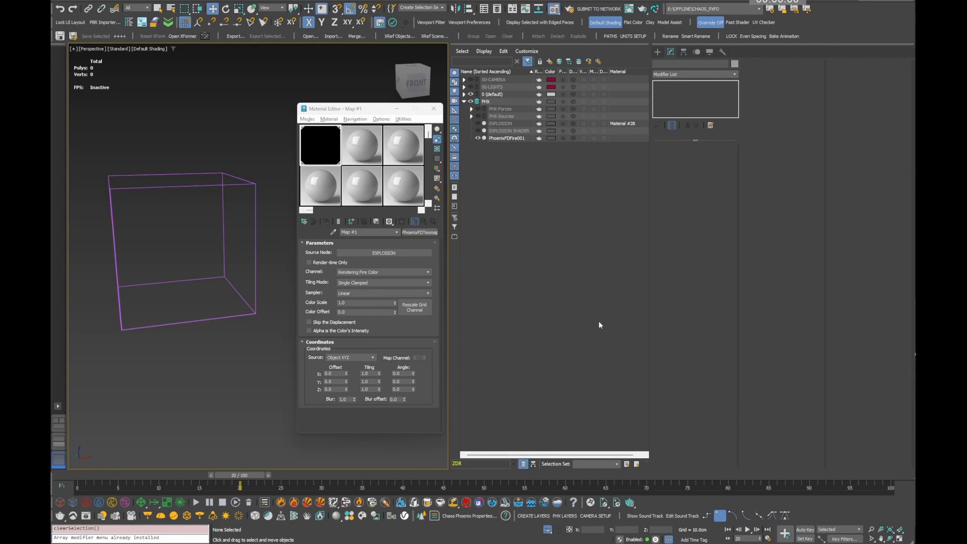
Step: Set the Phoenix grid texture's channel to Grid Temperature/Liquid and check the resulting mesh in the viewport
click(364, 273)
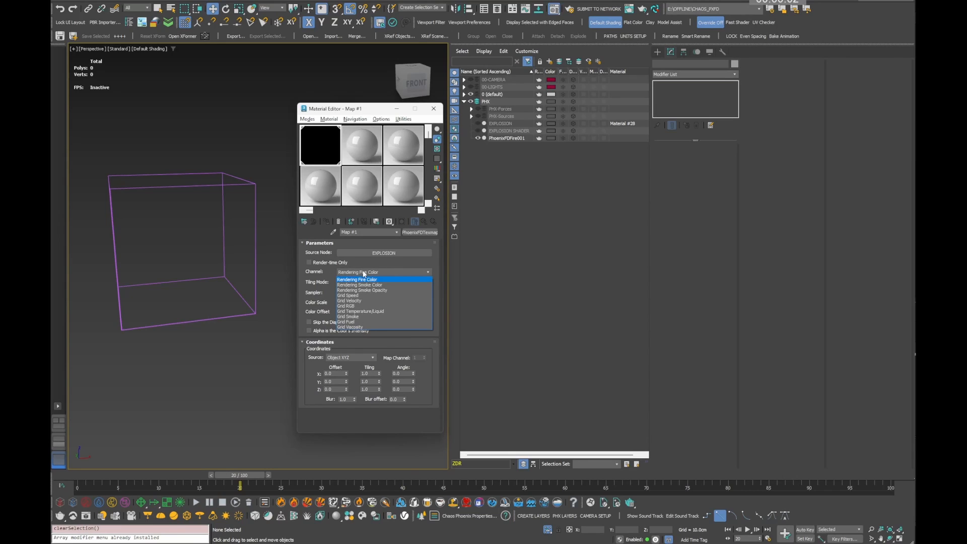
click(368, 312)
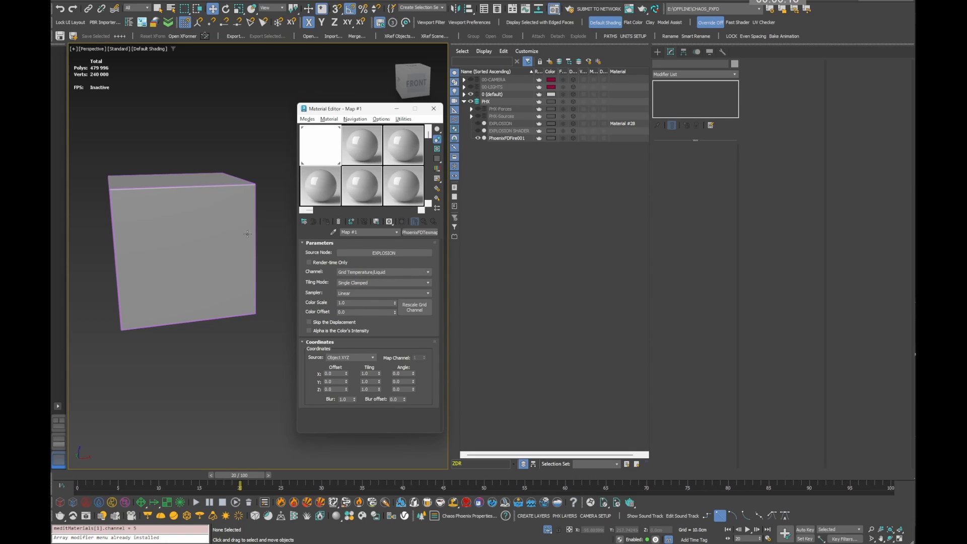
key(F3)
key(F3)
drag(352, 304, 327, 305)
key(Tab)
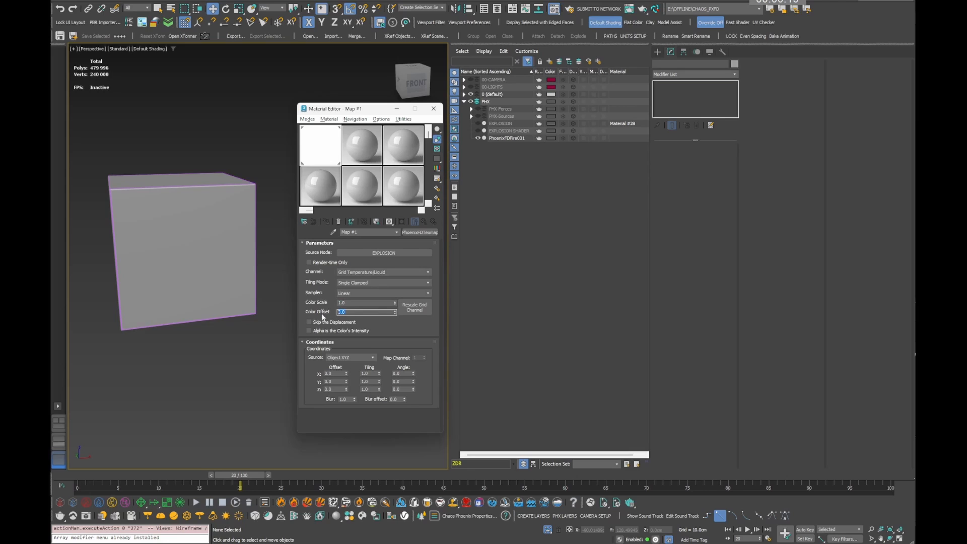
Step: Rescale the grid texture's channel to the current frame with a range of 0.0 to 1.0
click(414, 307)
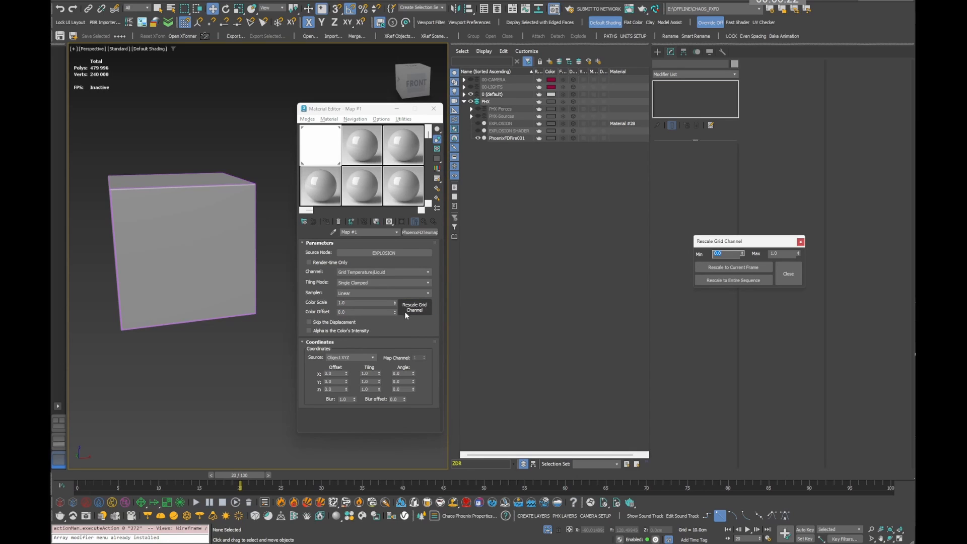
drag(720, 241, 422, 236)
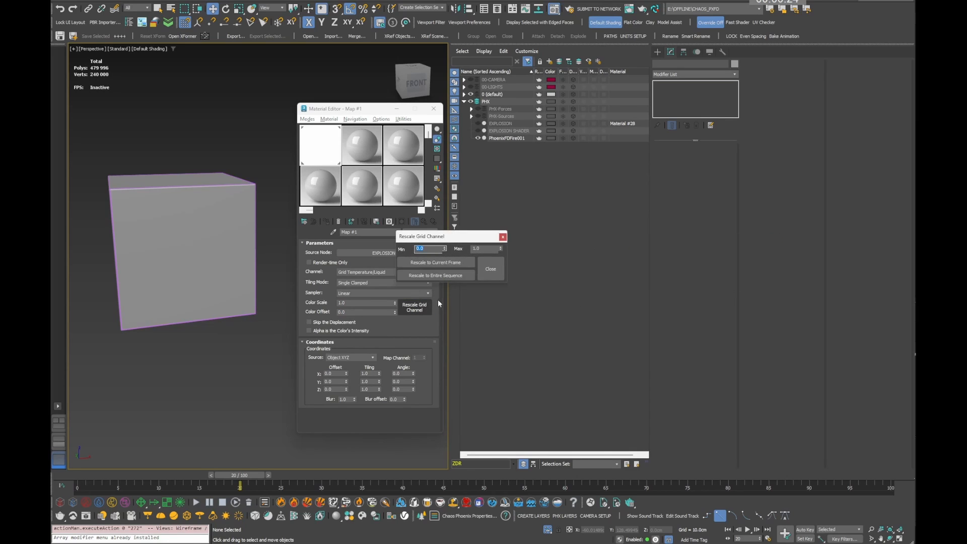
click(440, 264)
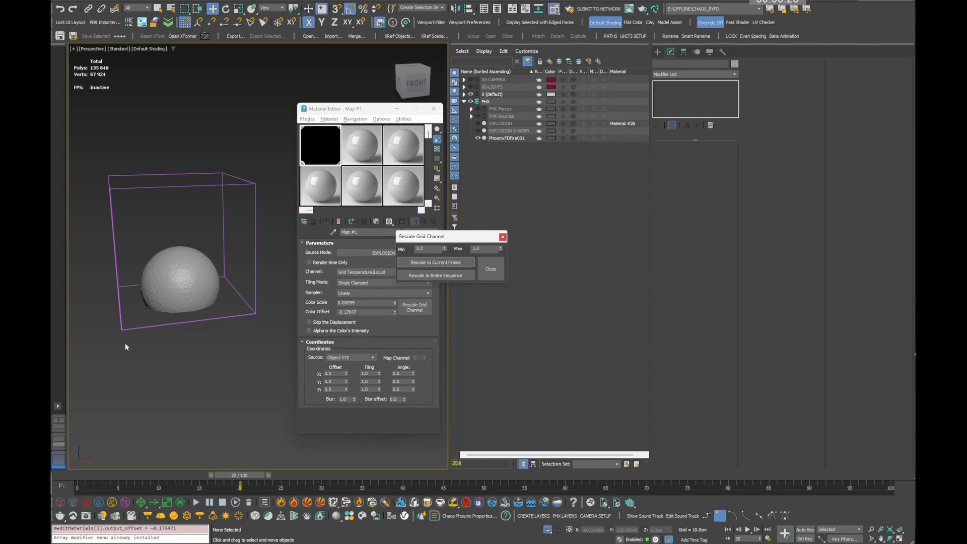
click(503, 236)
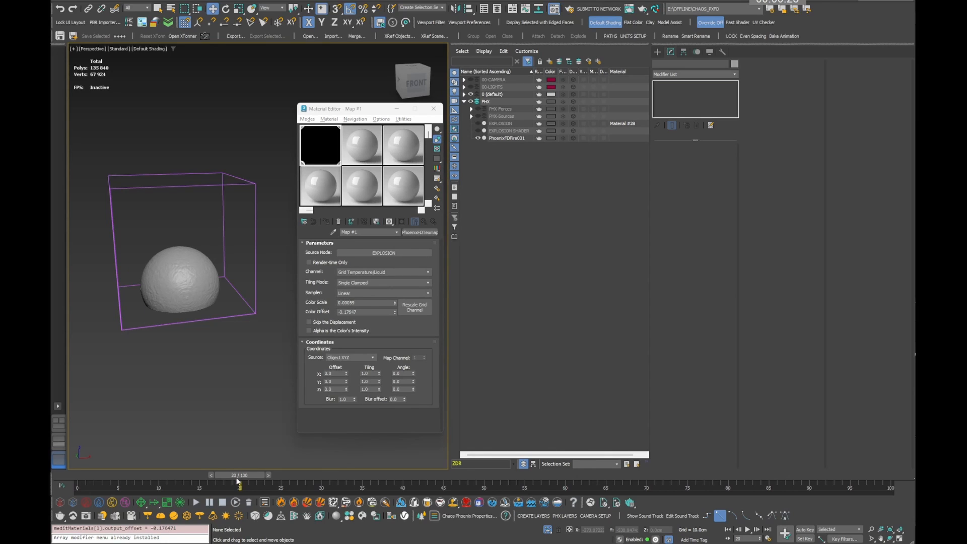
Step: Advance the timeline to frame 24 and unhide the EXPLOSION simulator for comparison with the textured mesh
drag(238, 481, 257, 478)
drag(342, 111, 664, 158)
click(477, 123)
mouse_move(294, 231)
alt+middle_down()
mouse_move(296, 252)
mouse_move(292, 228)
alt+middle_up()
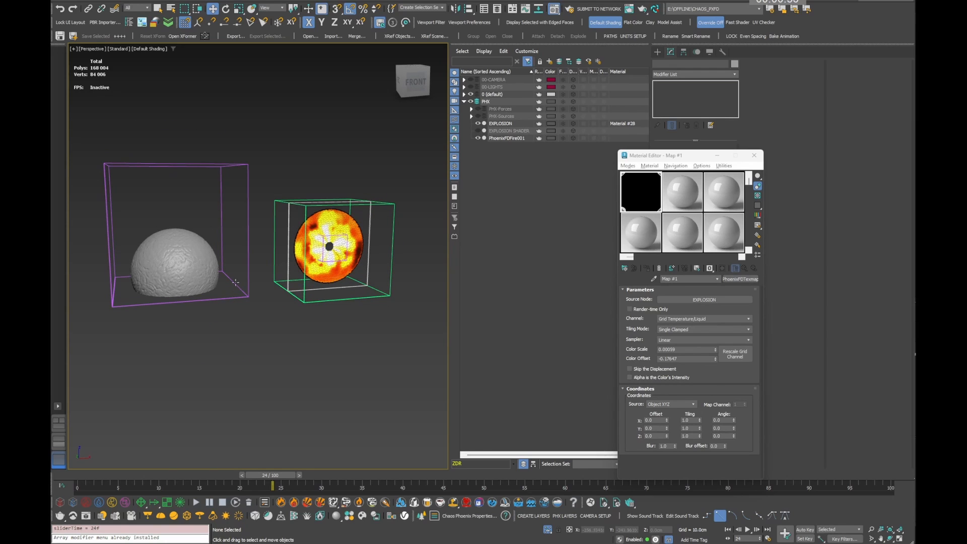
Step: Move the cubic simulator in the XY plane so its box partly overlaps the explosion's grid
alt+middle_drag(235, 283, 200, 244)
drag(200, 243, 236, 311)
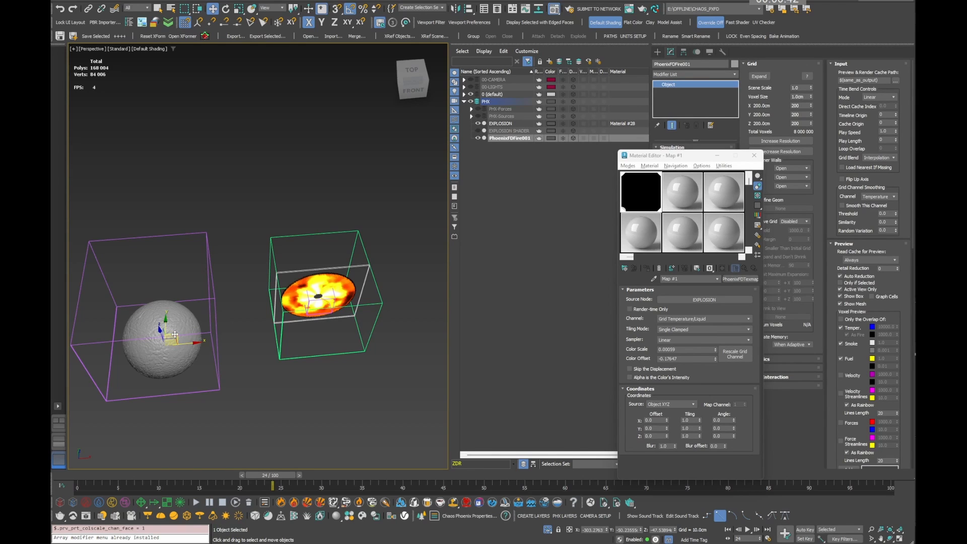
drag(175, 335, 274, 306)
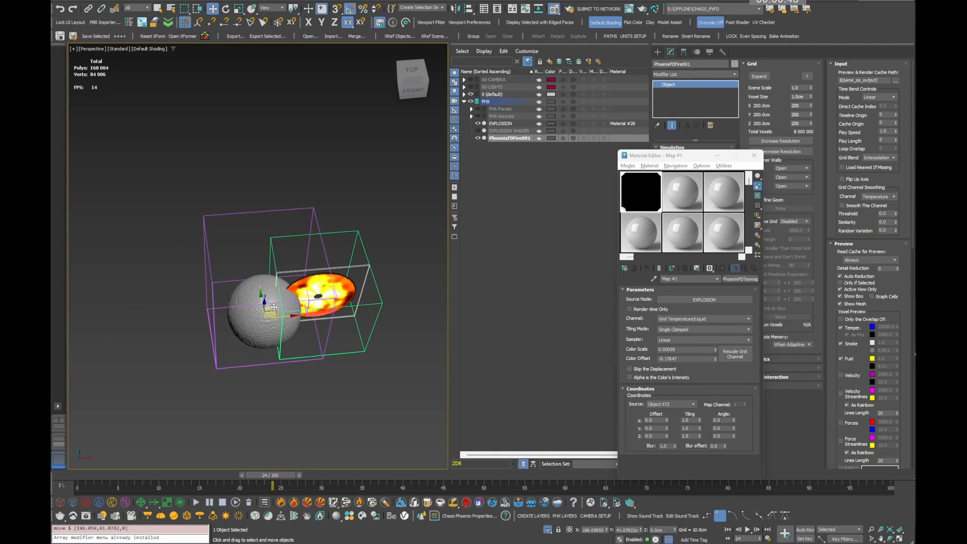
alt+middle_drag(349, 336, 333, 307)
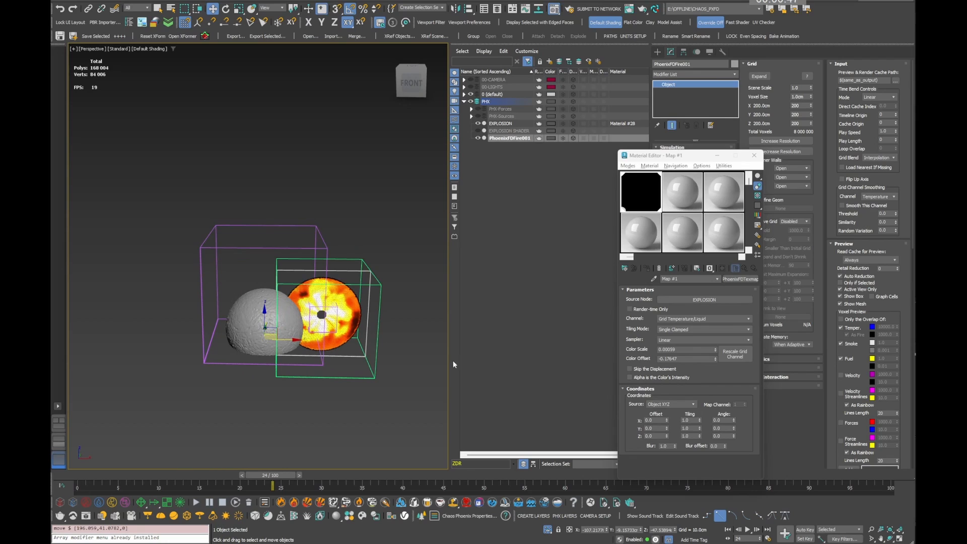
Step: Set the Phoenix grid texture's coordinate source to World XYZ and inspect the mesh around the explosion
click(659, 405)
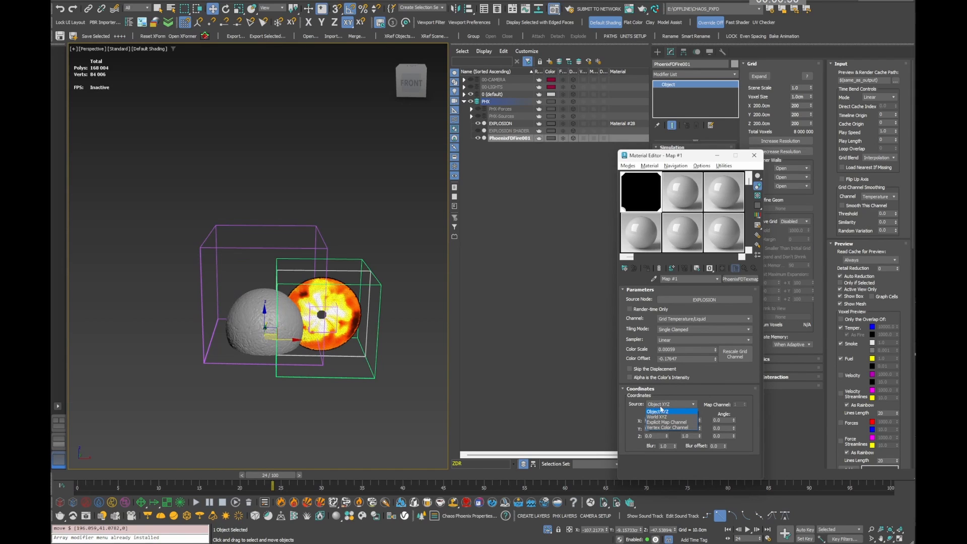
click(657, 416)
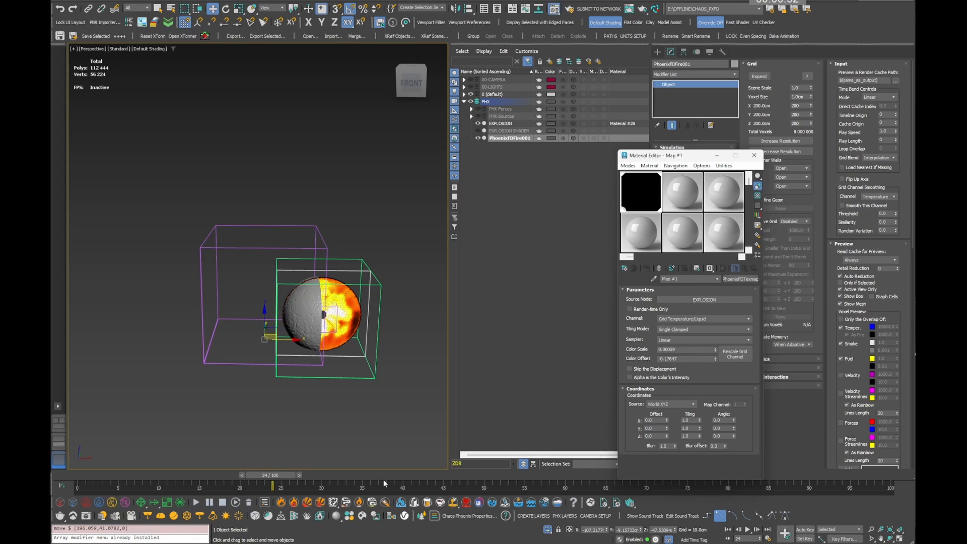
alt+middle_drag(335, 305, 311, 222)
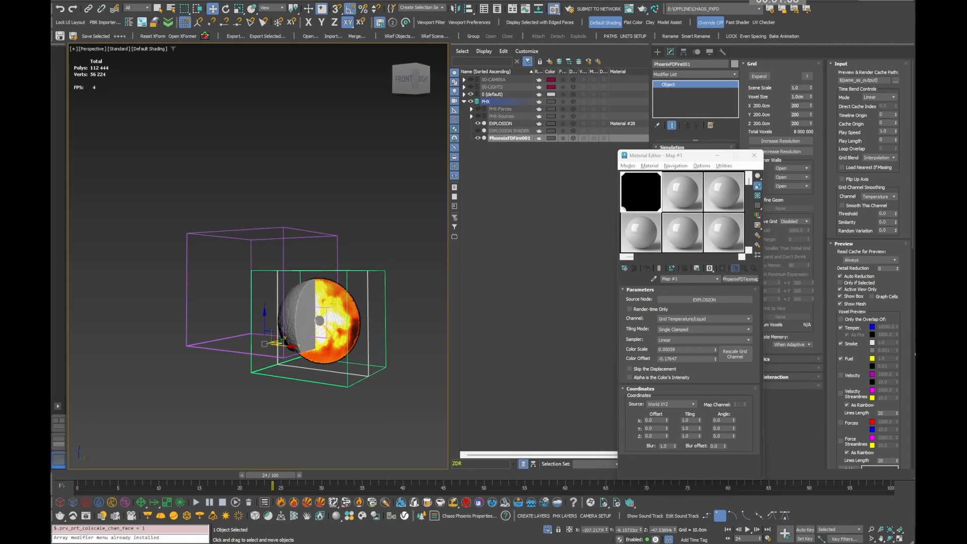
Step: Enable Invert Volume on the cubic simulator and move its box so that it surrounds the explosion
scroll(835, 428, down, 10)
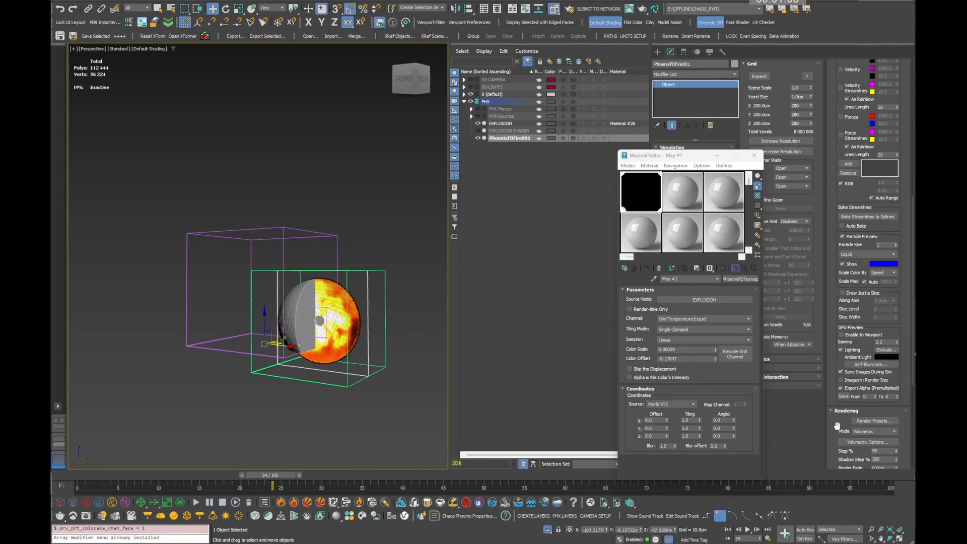
scroll(836, 427, down, 4)
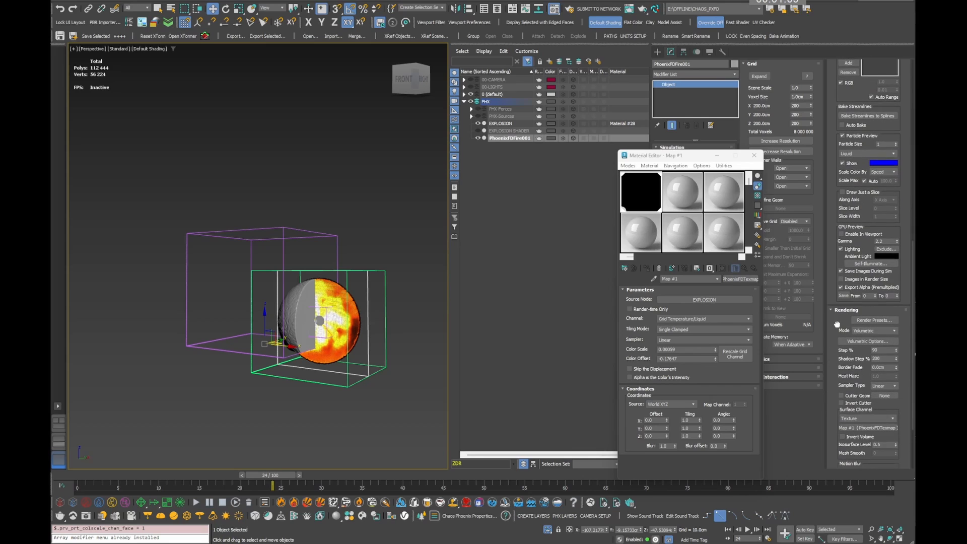
click(842, 436)
alt+middle_drag(347, 325, 380, 342)
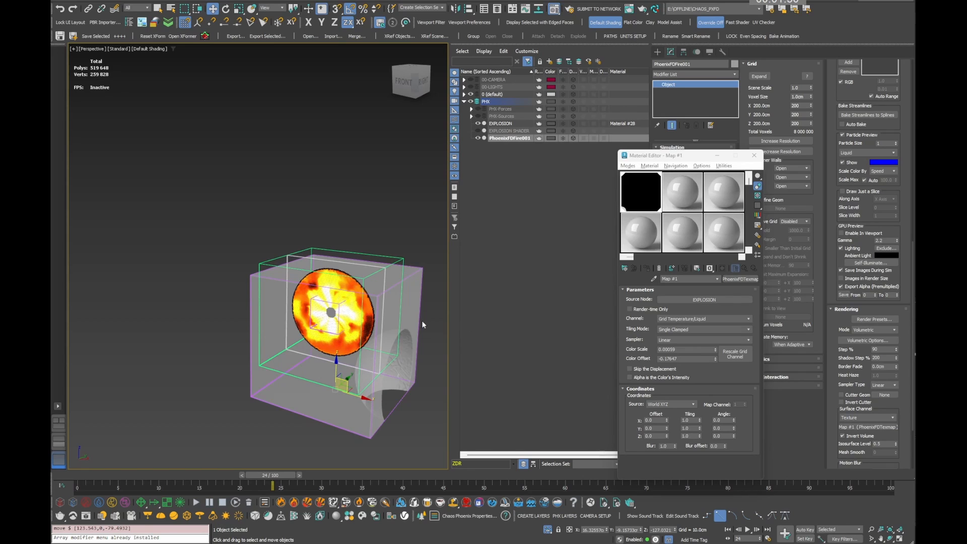
alt+middle_drag(421, 321, 323, 270)
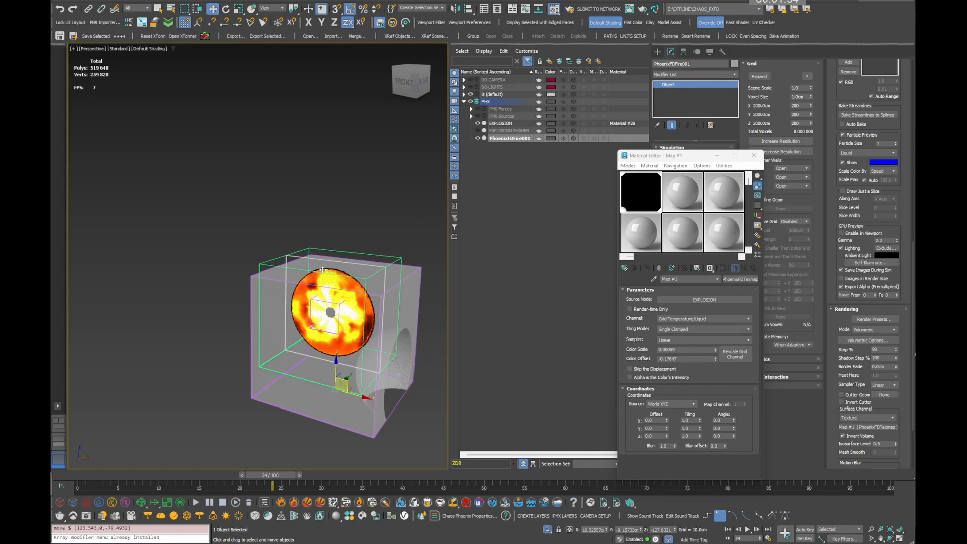
Step: Examine the inverted mesh around the explosion at frames 24 and 25, toggling the simulator's see-through display
click(299, 477)
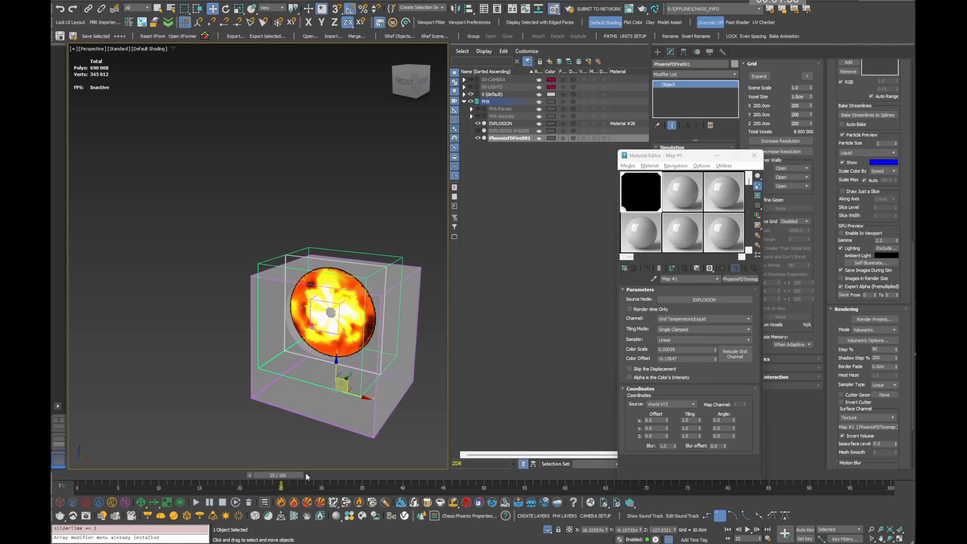
click(249, 474)
alt+middle_drag(308, 339, 380, 292)
key(alt+x)
key(alt+x)
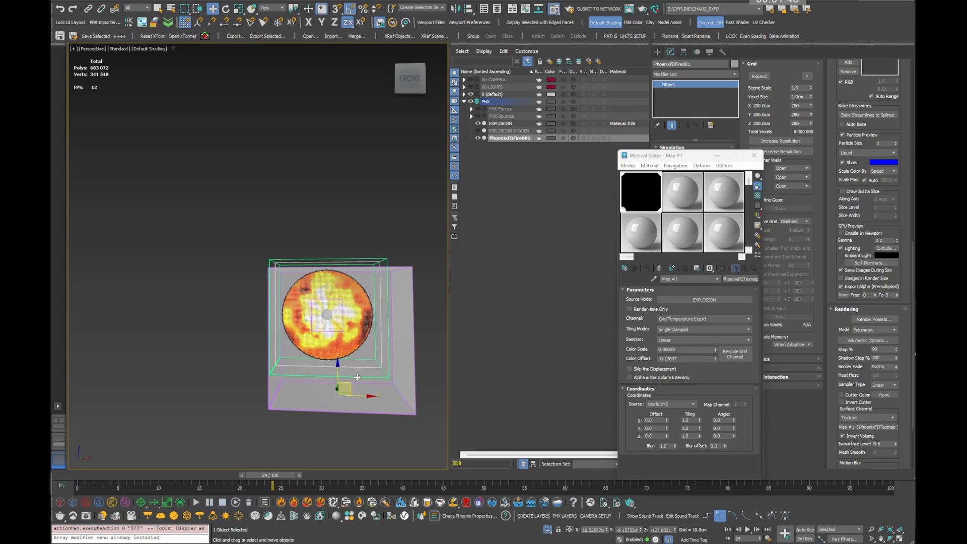
middle_drag(391, 382, 381, 353)
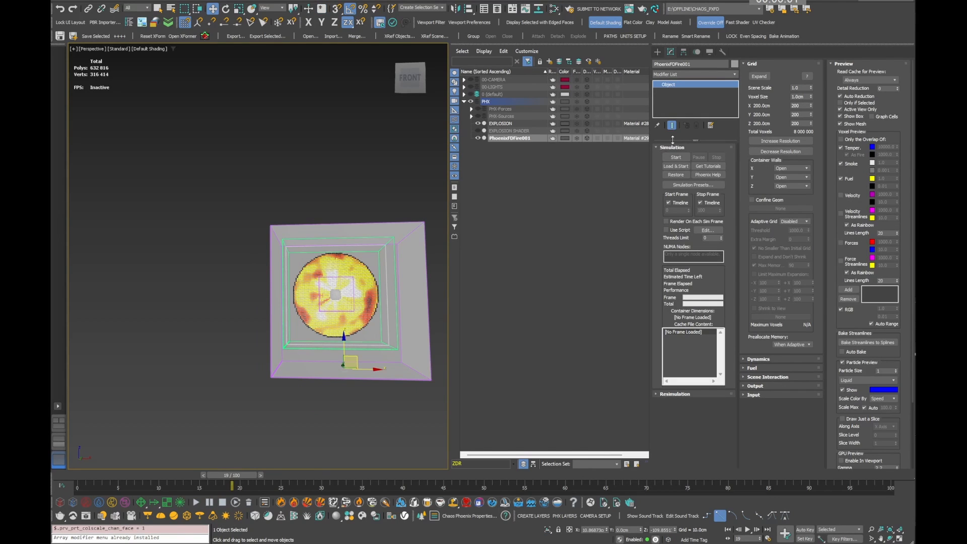
Step: Unhide the 0 (default) layer and align the cubic simulator to the VRayPlane in X, Y and Z, pivot point to pivot point
alt+middle_drag(349, 267, 326, 262)
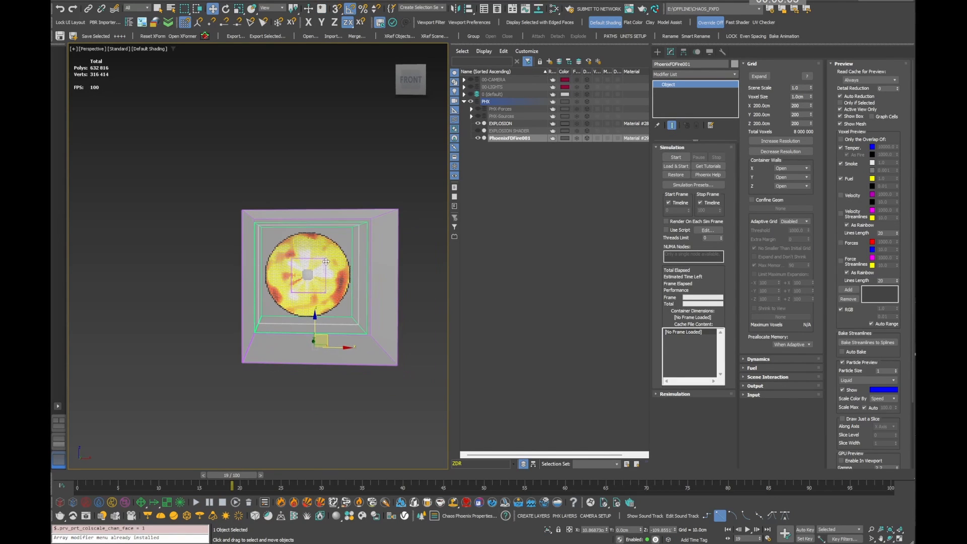
click(470, 95)
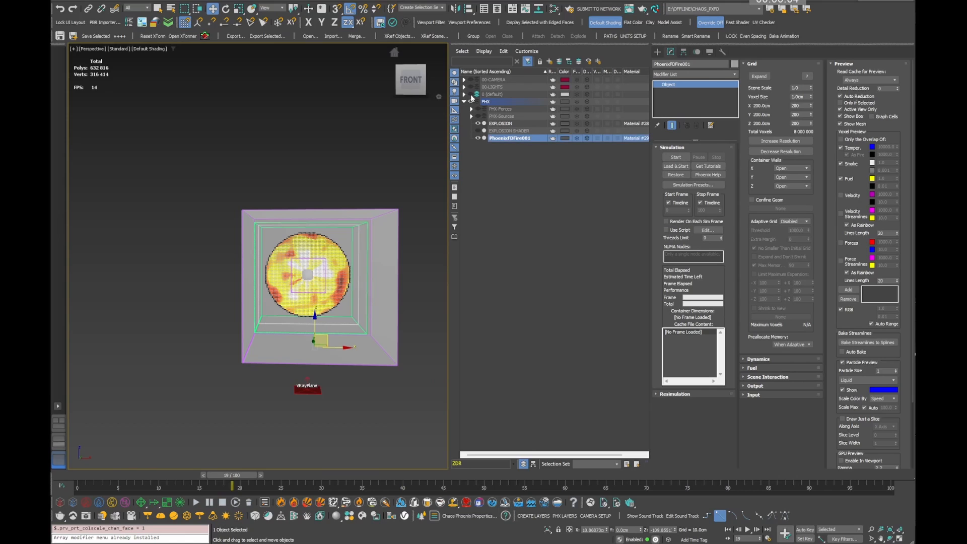
alt+middle_drag(403, 373, 409, 359)
click(409, 359)
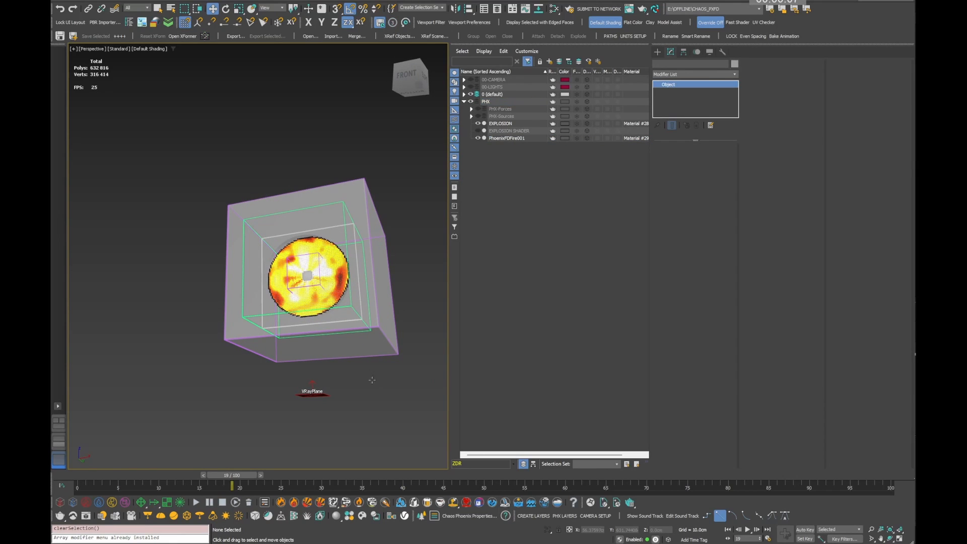
click(361, 357)
alt+middle_drag(361, 357, 351, 376)
key(alt+a)
click(315, 394)
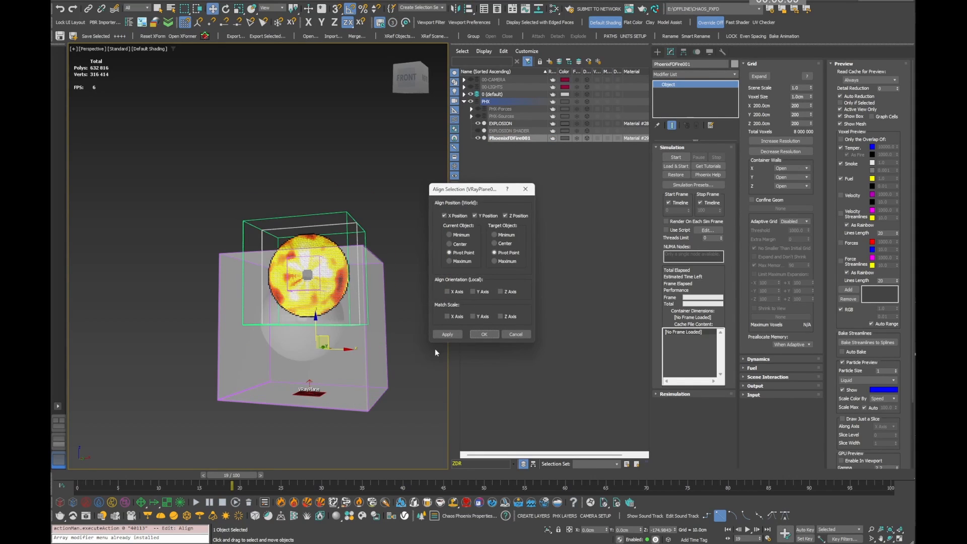
click(491, 333)
Step: Switch the viewport to Clay shading to view the simulator mesh with the explosion
mouse_move(348, 323)
alt+middle_down()
mouse_move(350, 335)
mouse_move(342, 321)
mouse_move(352, 320)
alt+middle_up()
key(comma)
key(F3)
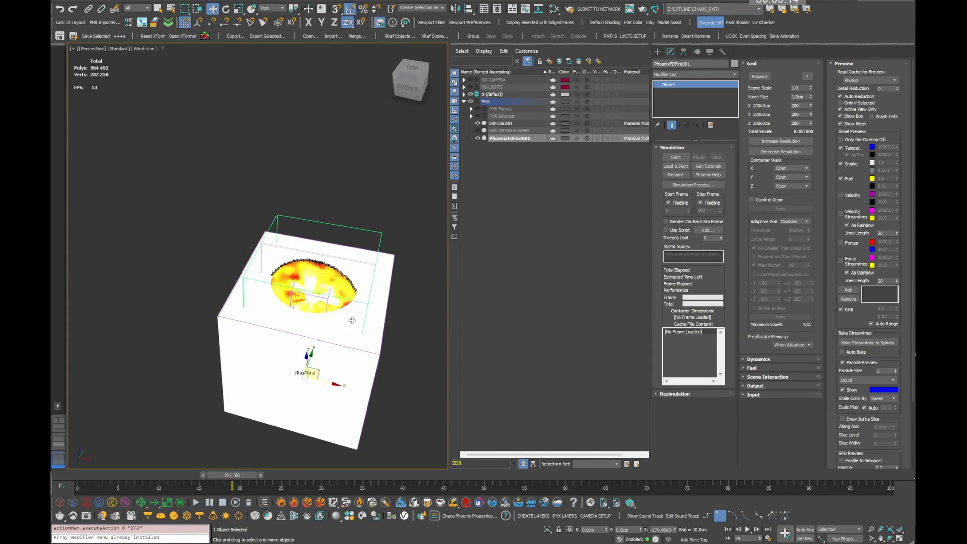
click(650, 22)
mouse_move(347, 282)
alt+middle_down()
mouse_move(342, 237)
mouse_move(354, 260)
alt+middle_up()
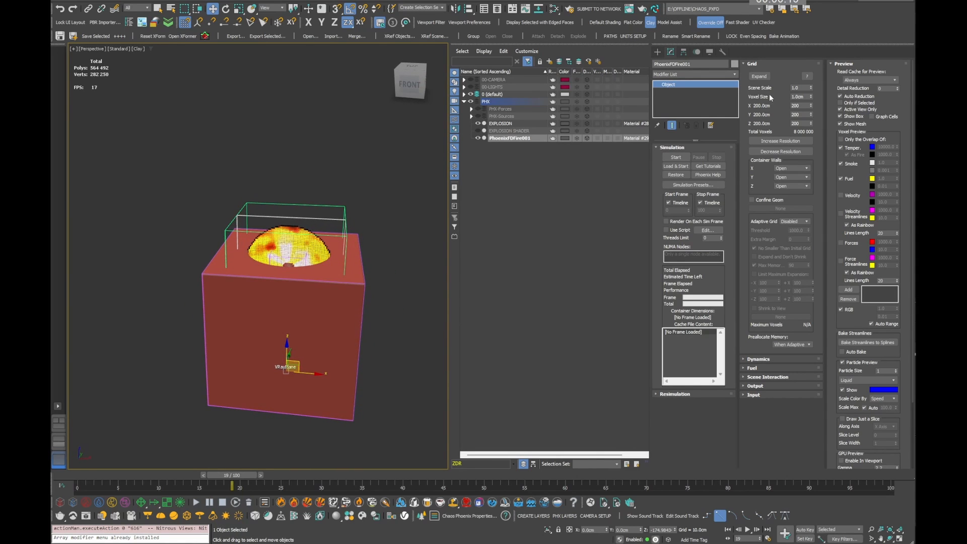
Step: Enlarge the simulator's grid to 622 cells in X, 582 in Y and 365 in Z, with the viewport in Default Shading
click(757, 77)
middle_drag(309, 290, 216, 246)
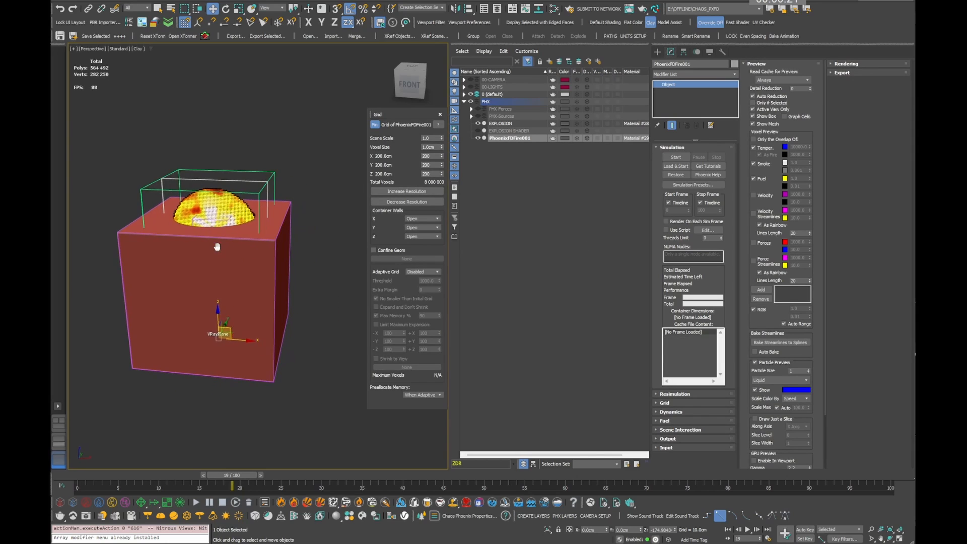
scroll(224, 252, down, 2)
middle_drag(267, 278, 263, 254)
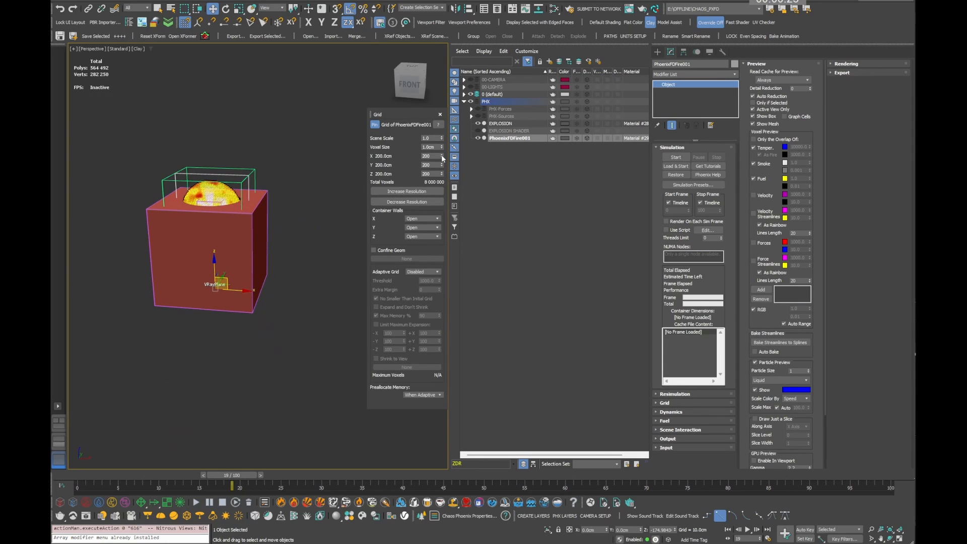
drag(443, 158, 442, 10)
drag(441, 166, 439, 55)
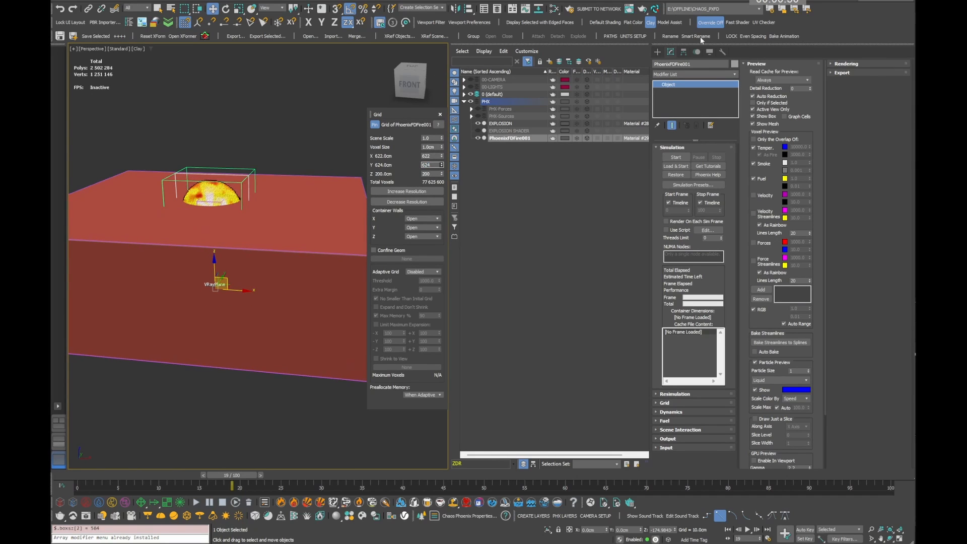
click(608, 22)
drag(443, 175, 443, 30)
scroll(262, 259, down, 3)
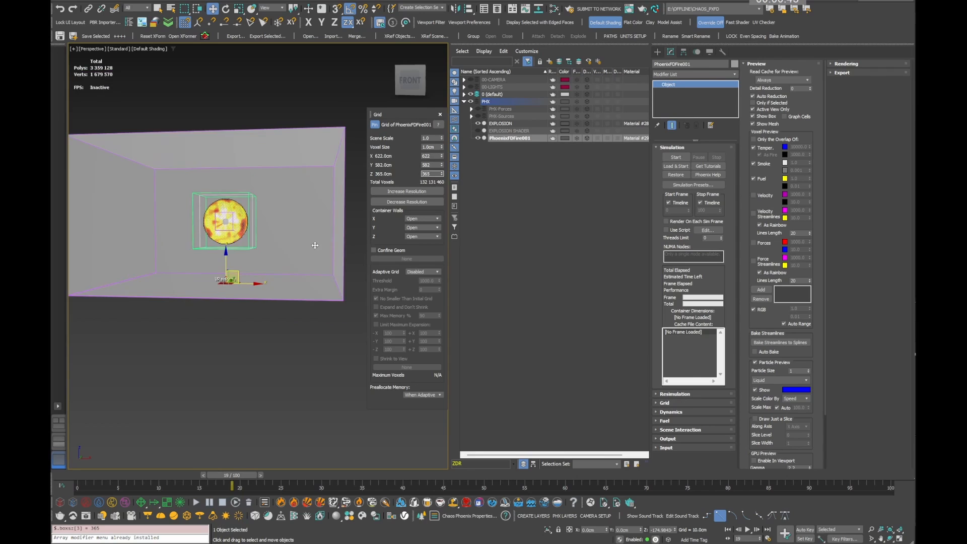
Step: Display edged faces in the viewport and coarsen the simulator's voxel size, first to 5 cm and finally to 10 cm
scroll(315, 245, down, 3)
alt+middle_drag(237, 193, 250, 208)
key(F4)
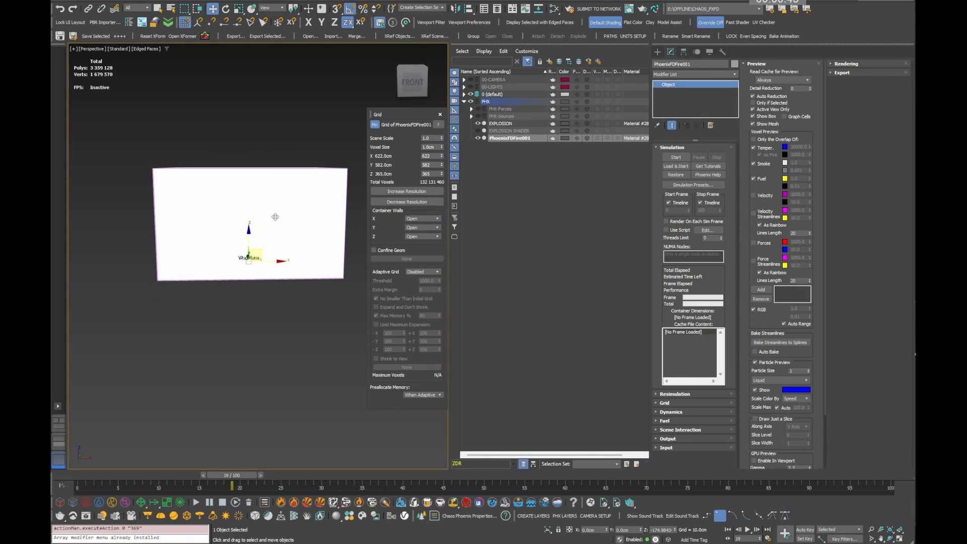
scroll(251, 209, up, 2)
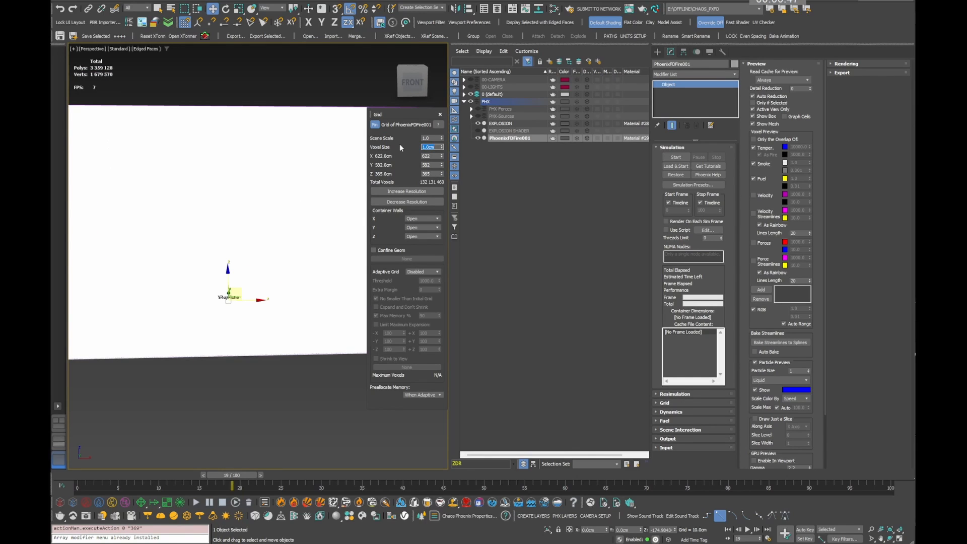
text(5)
key(Return)
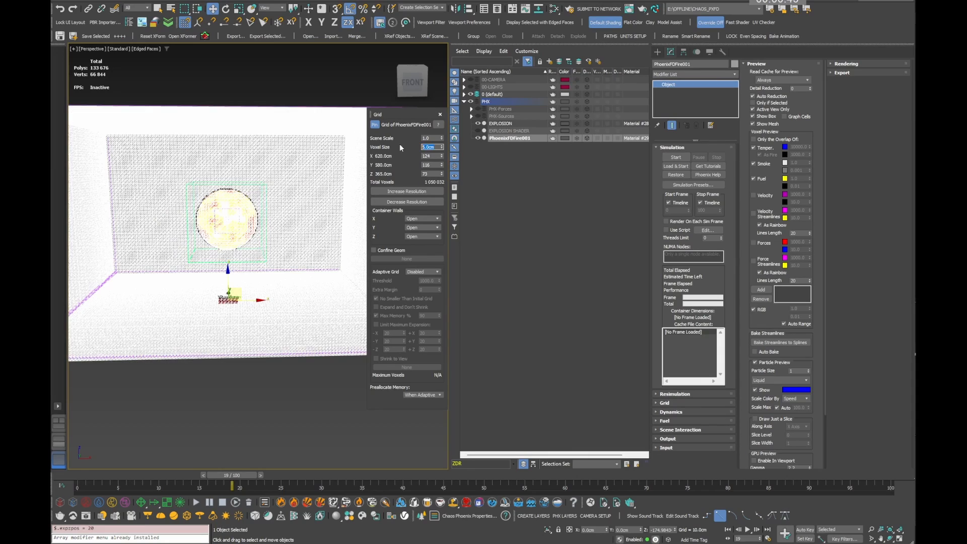
text(10)
key(Return)
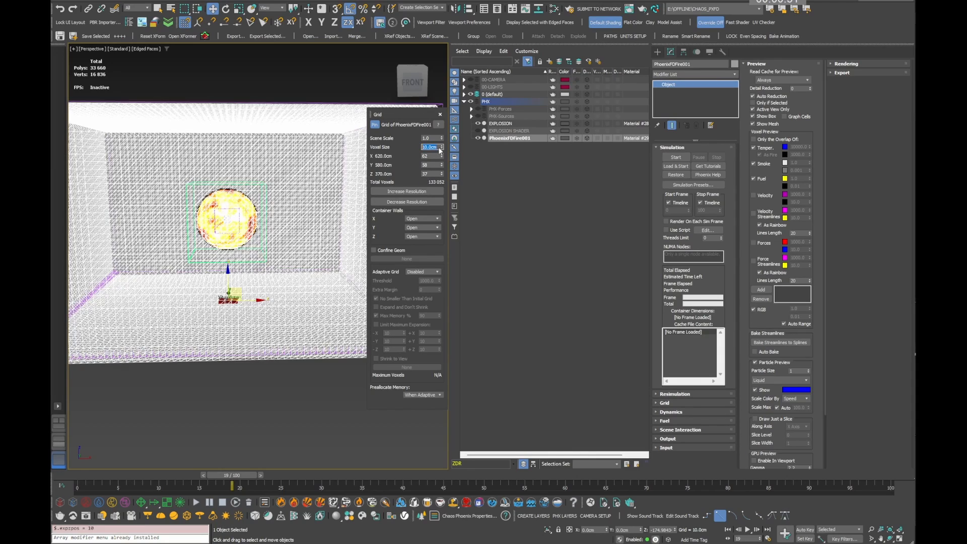
Step: Shrink the simulator's grid and set its voxel size to 2 cm, giving 220 x 165 x 180 cells
alt+middle_drag(237, 187, 263, 190)
scroll(263, 191, down, 2)
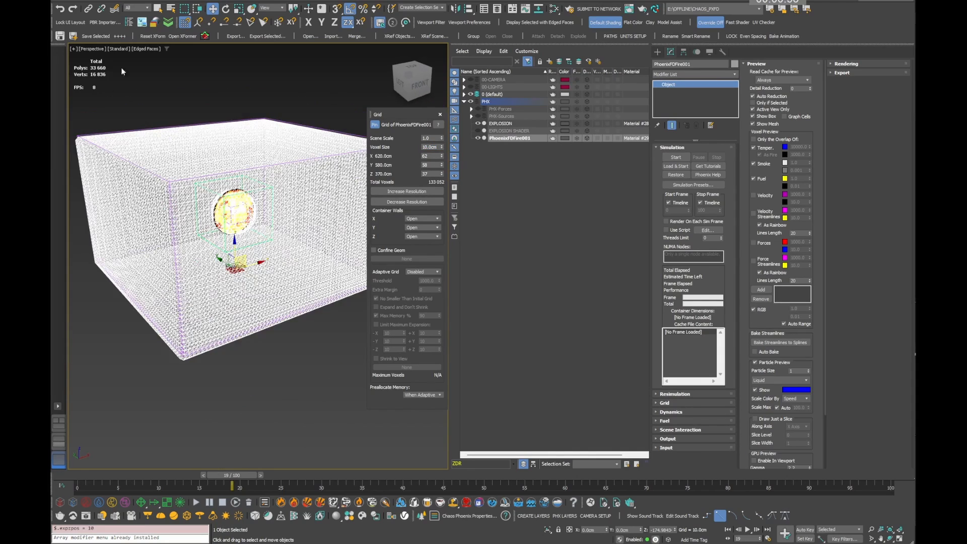
drag(442, 157, 441, 174)
text(2)
key(Return)
Step: Inspect the refined simulator mesh around the explosion in wireframe, shaded and see-through display
scroll(242, 213, up, 4)
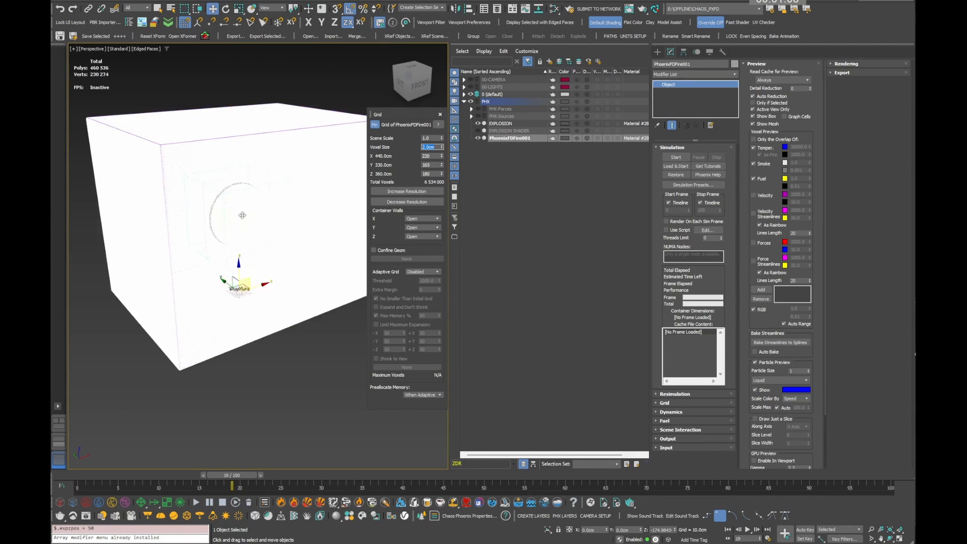
alt+middle_drag(216, 213, 241, 210)
key(F3)
key(F3)
key(alt+x)
scroll(242, 211, up, 5)
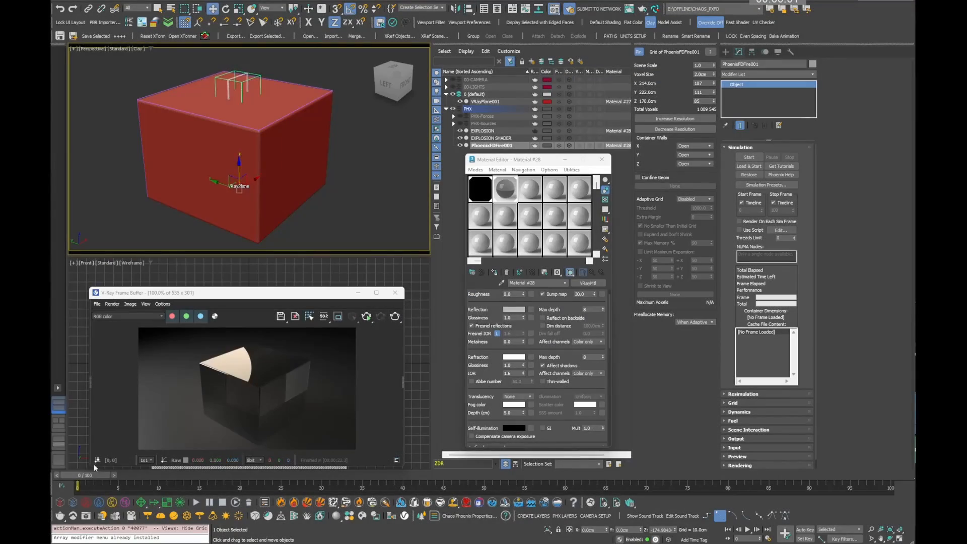
Step: Advance the animation to frame 44 and start an interactive render of the explosion over the simulator mesh
drag(86, 476, 264, 476)
click(366, 316)
middle_drag(272, 104, 199, 146)
drag(262, 478, 440, 482)
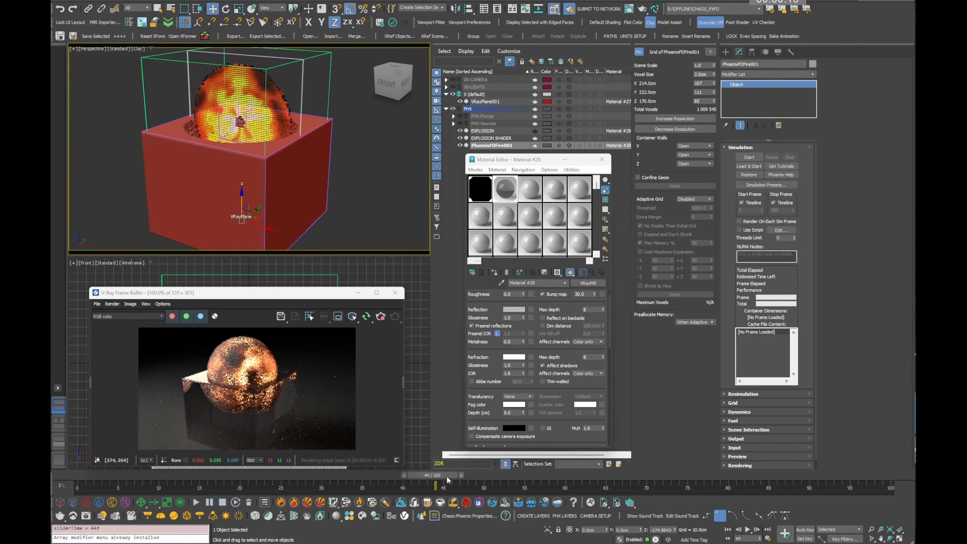
alt+middle_drag(280, 143, 294, 169)
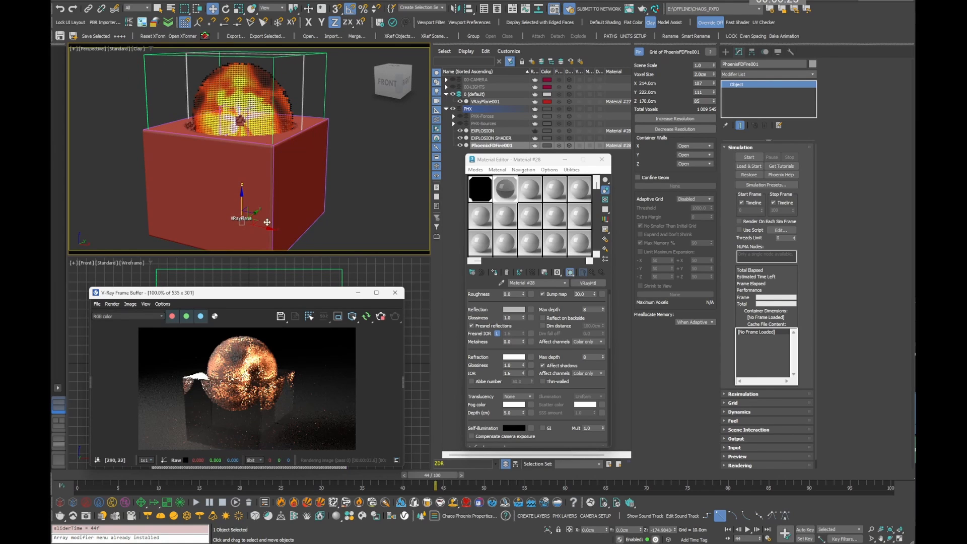
alt+middle_drag(267, 223, 255, 191)
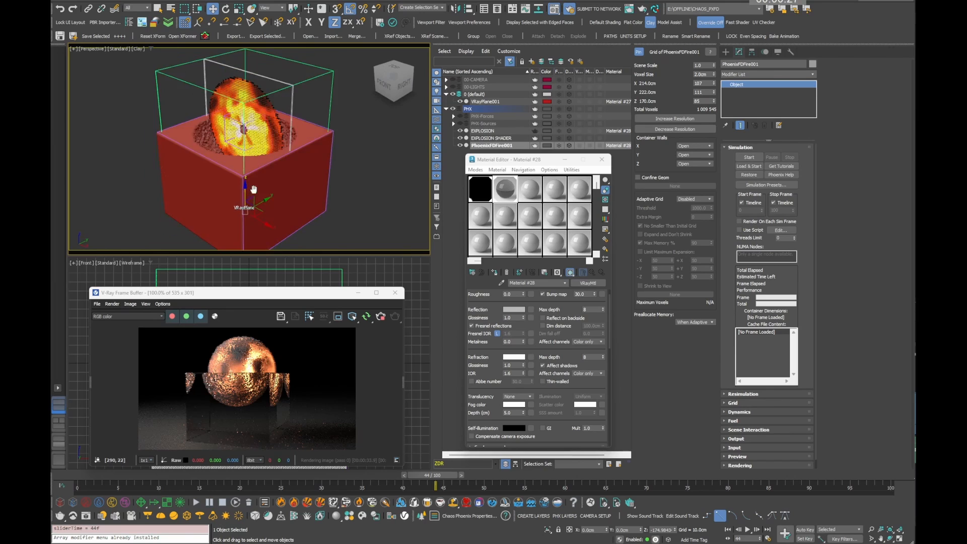
Step: Resize the simulator's grid to 300 cells in X, 300 in Y and 200 in Z
scroll(265, 179, down, 5)
drag(713, 84, 714, 116)
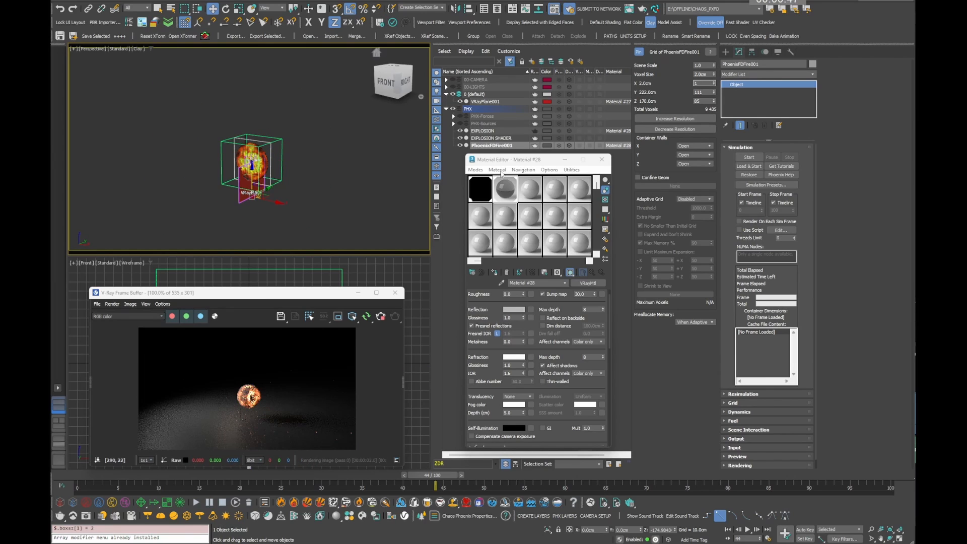
double_click(699, 84)
text(300)
key(Return)
double_click(705, 91)
text(300)
key(Return)
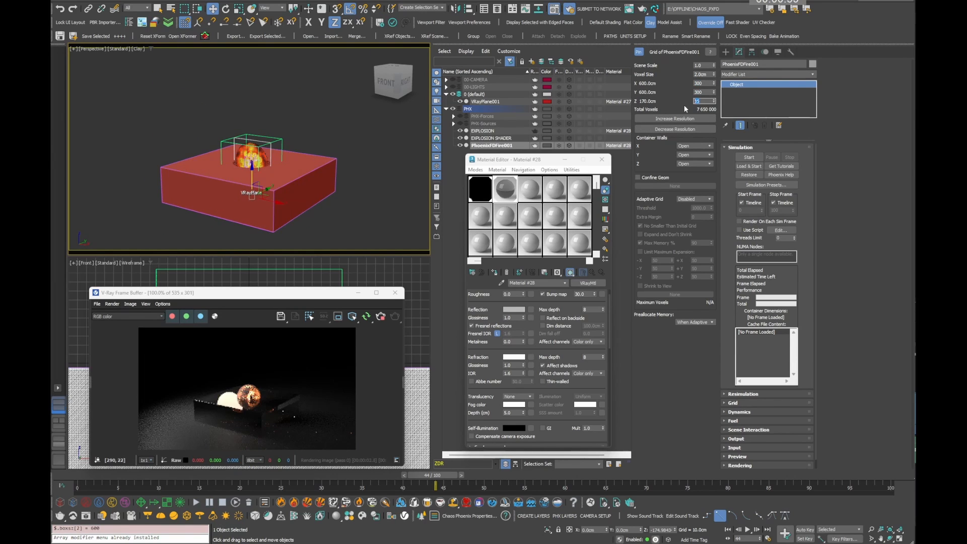
text(200)
key(Return)
Step: Switch the refractive material's translucency to SSS, pick a light scatter radius color and set the scale to 20 cm
alt+middle_drag(280, 187, 281, 164)
scroll(281, 164, up, 3)
click(518, 397)
click(512, 417)
click(514, 405)
drag(486, 360, 516, 354)
click(472, 392)
double_click(509, 413)
text(20)
Step: Pick a blue SSS color for the translucent material and set its scale to 50 cm
click(585, 405)
drag(550, 360, 536, 354)
click(536, 392)
double_click(509, 413)
text(50)
key(Return)
click(585, 405)
click(537, 391)
alt+middle_drag(317, 176, 214, 187)
alt+middle_drag(283, 149, 286, 155)
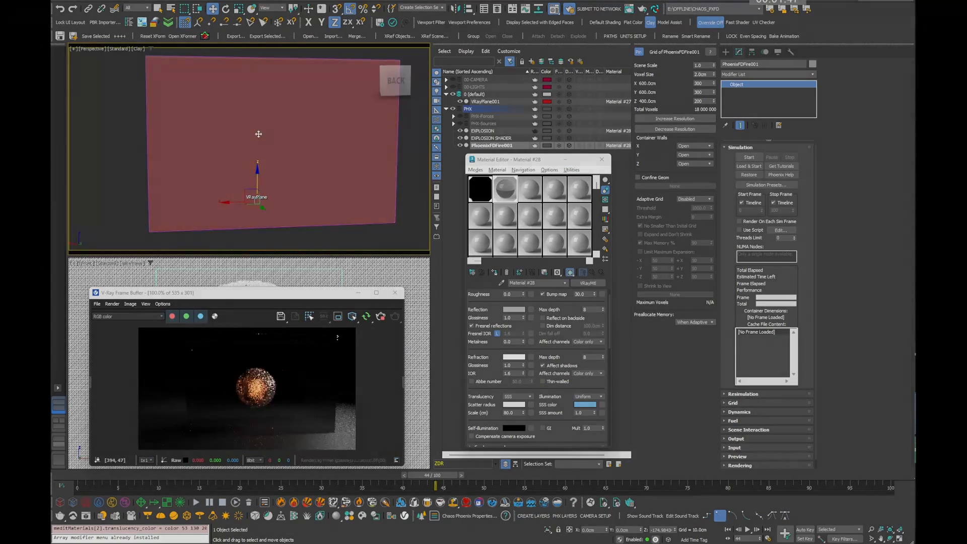